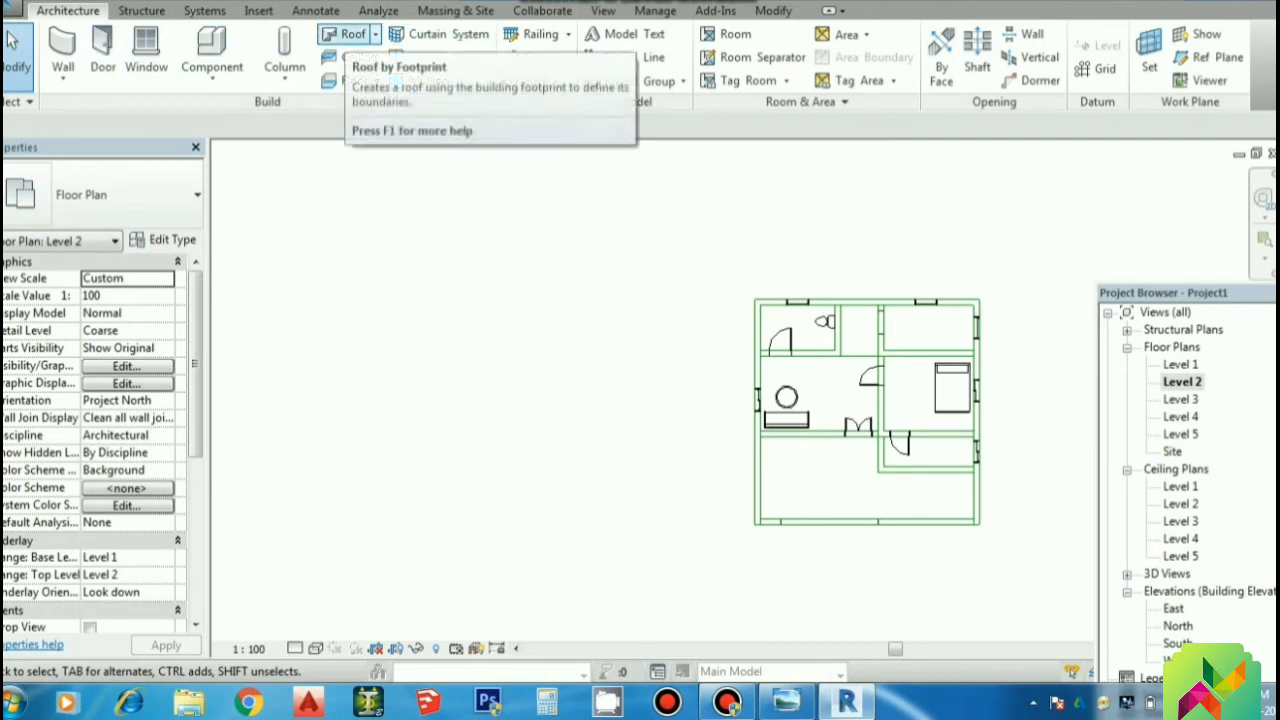
# Step: Save the project when starting a Roof by Footprint on Level 2, and sketch a rectangular boundary about 30' by 30' along the outer walls
pyautogui.click(375, 34)
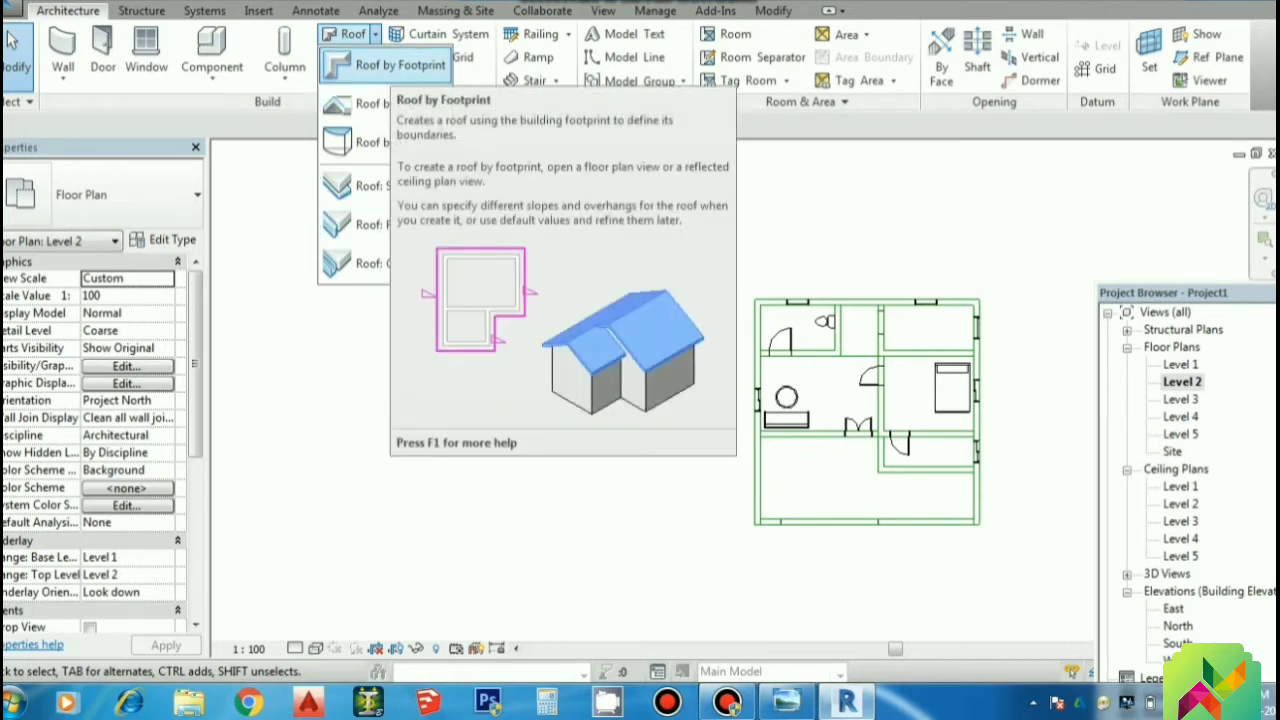
pyautogui.click(400, 64)
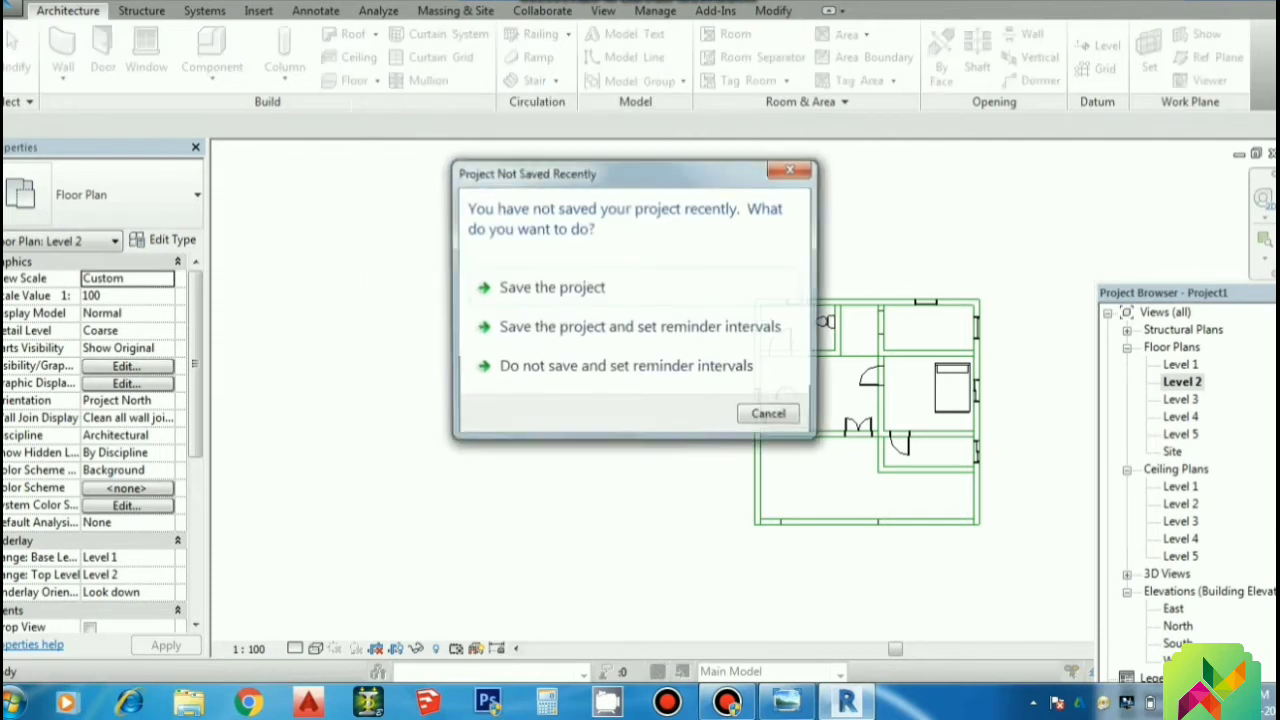
pyautogui.click(520, 286)
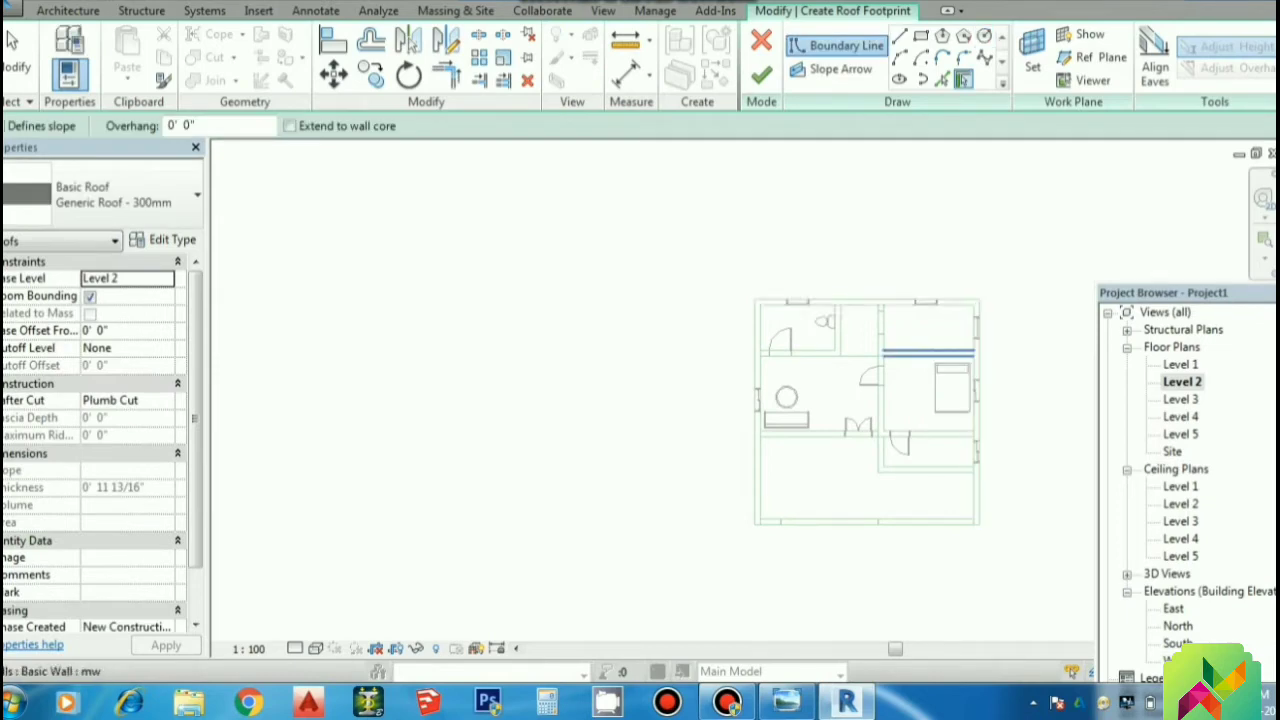
pyautogui.click(921, 36)
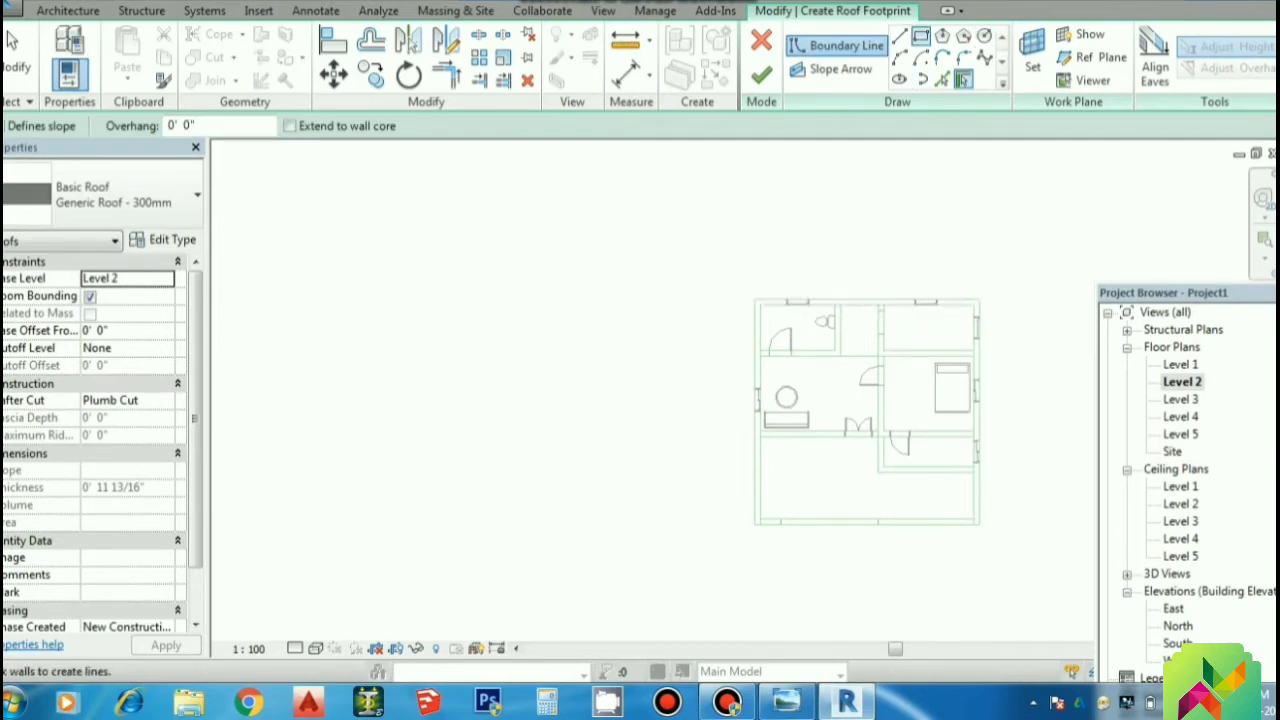
pyautogui.scroll(1, 1046, 589)
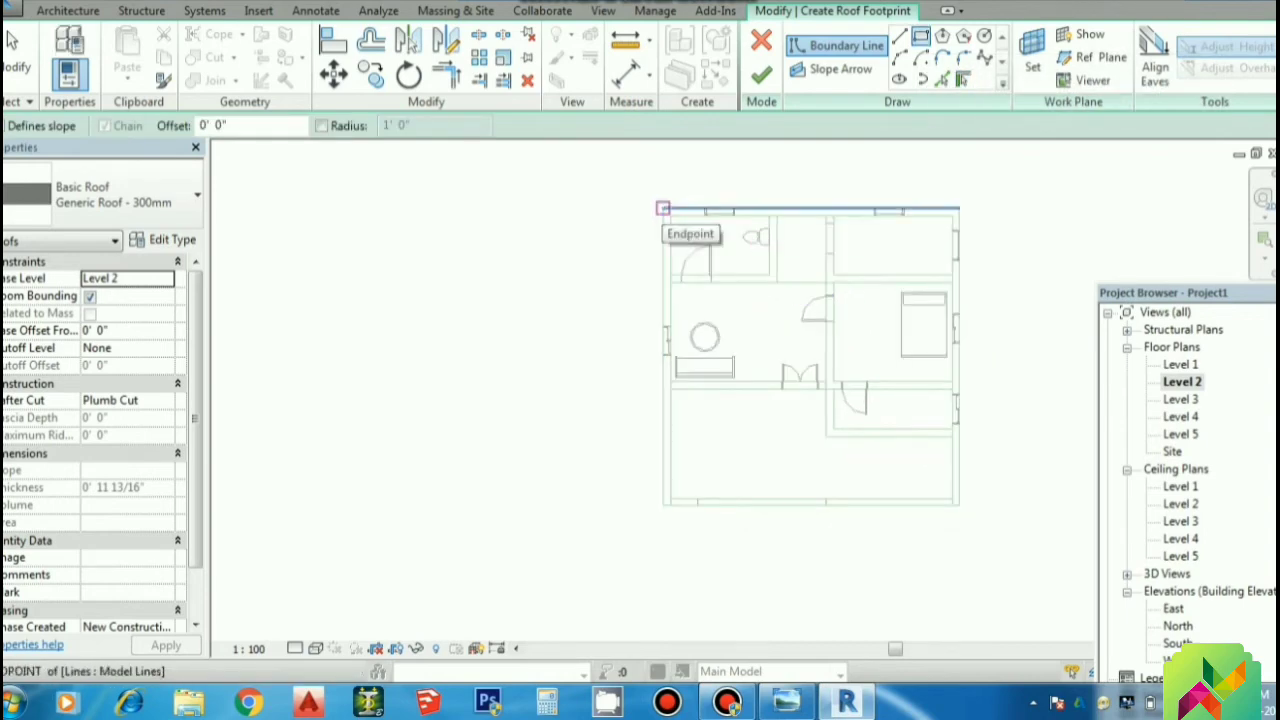
pyautogui.click(663, 208)
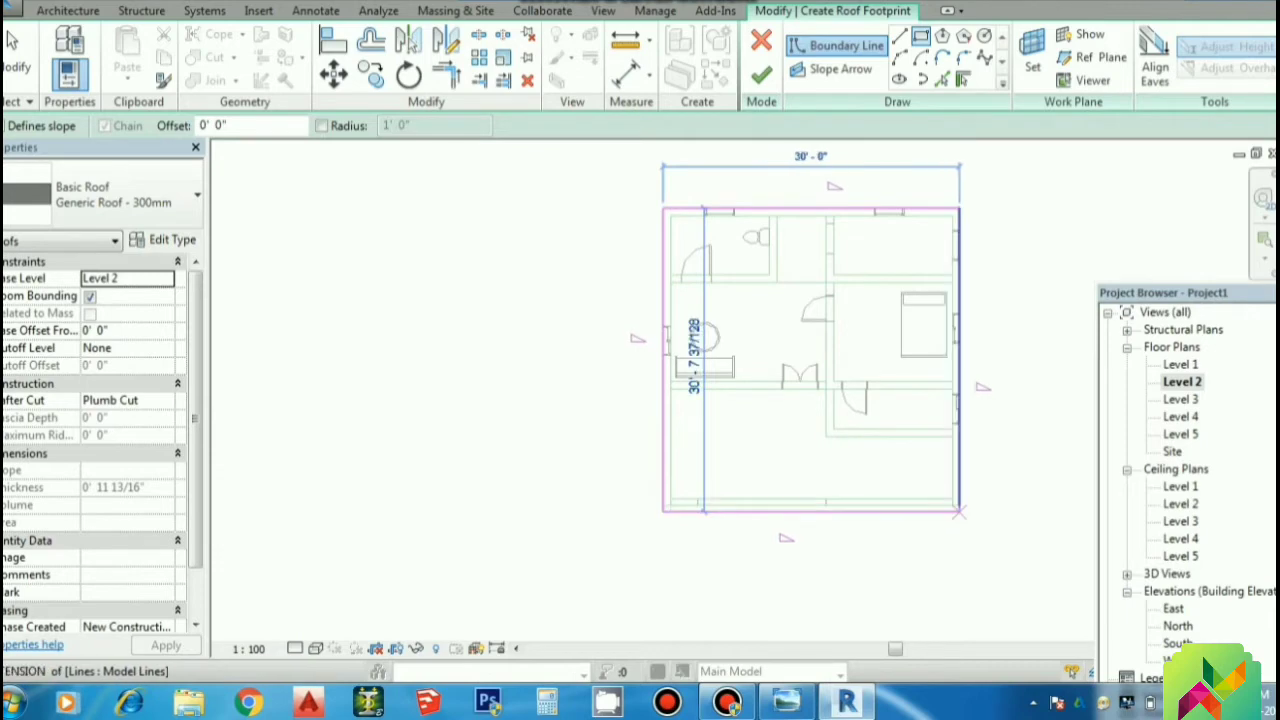
pyautogui.click(958, 505)
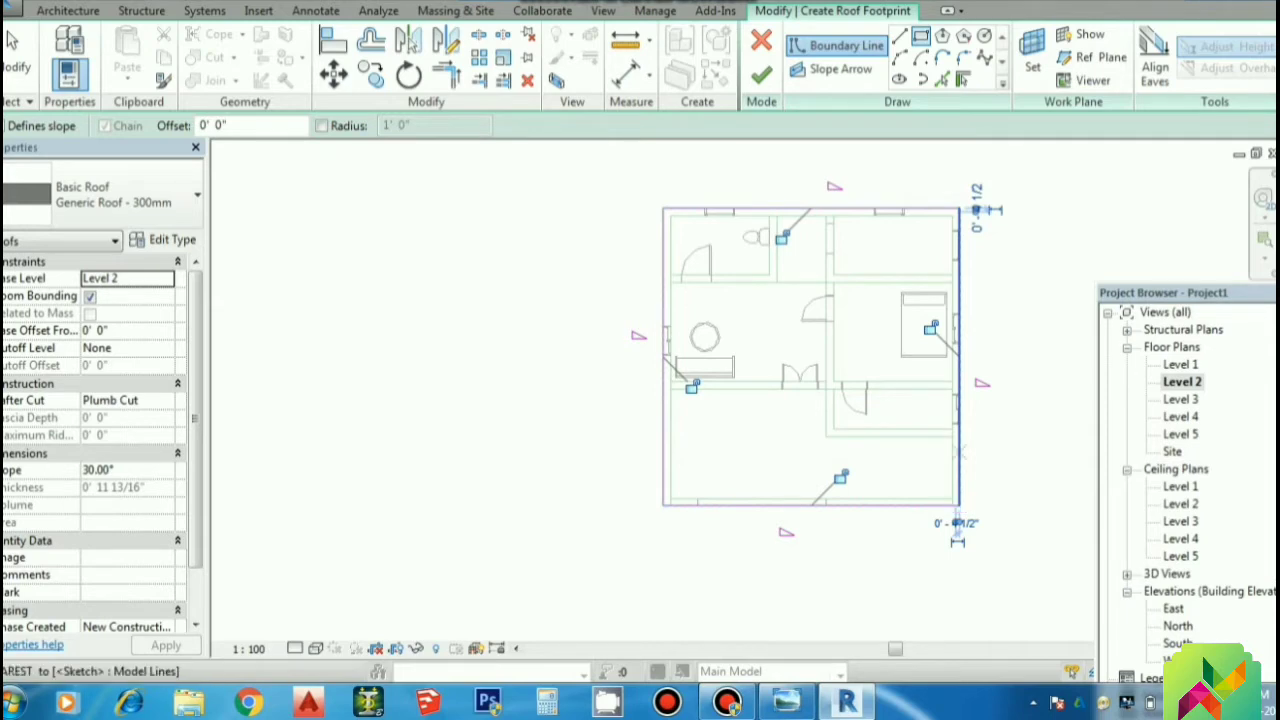
# Step: Finish the roof footprint and try to attach the highlighted walls to the roof
pyautogui.click(762, 76)
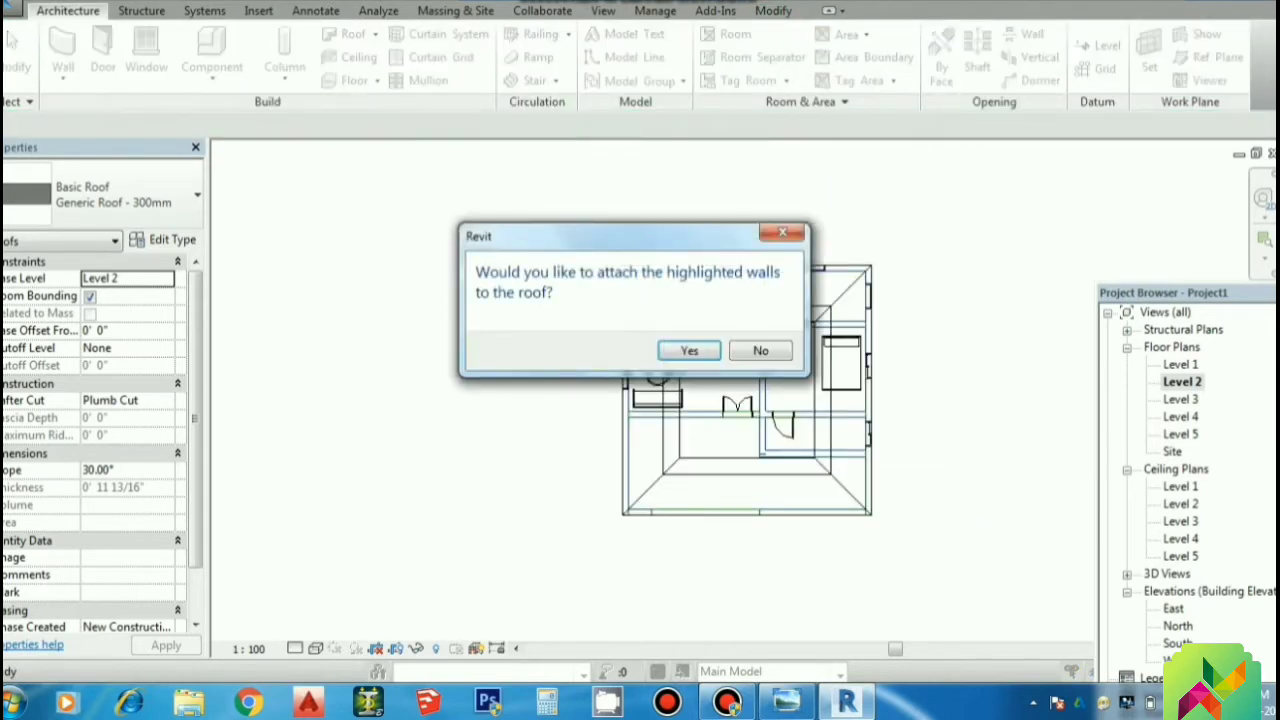
pyautogui.press('Return')
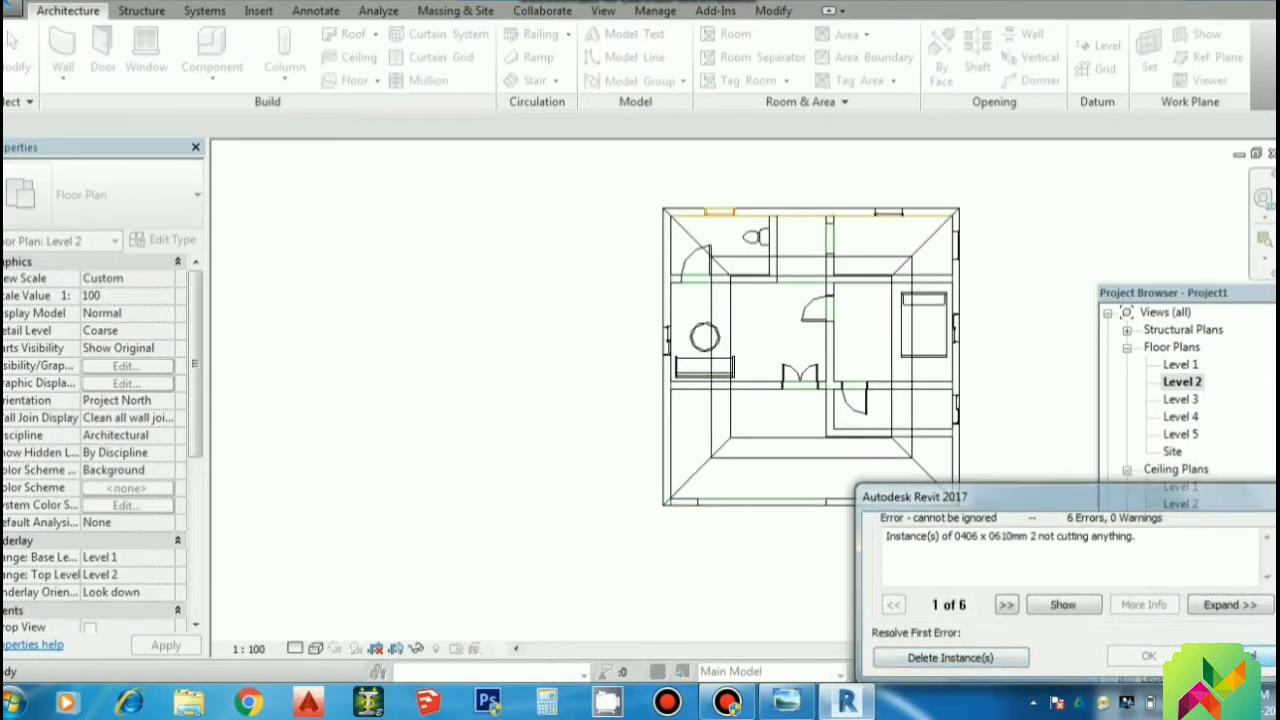
pyautogui.press('Return')
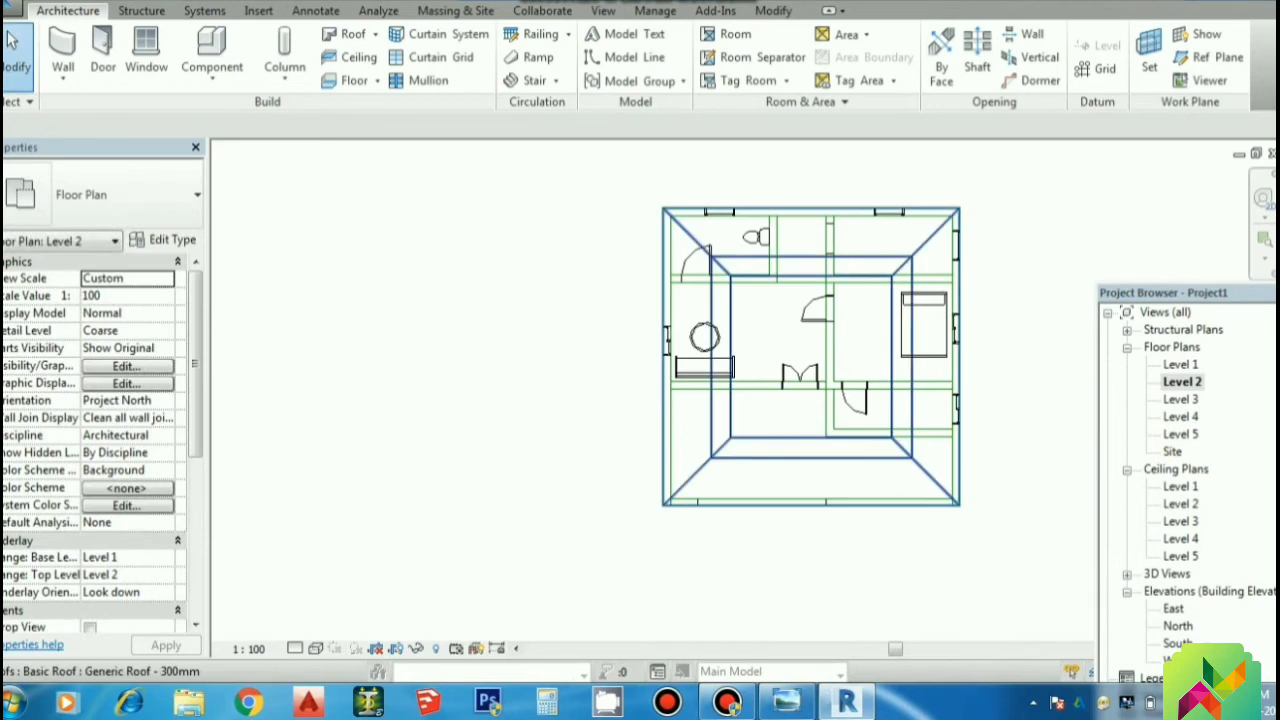
# Step: Open the default 3D view of the building and clear the selection
pyautogui.click(830, 502)
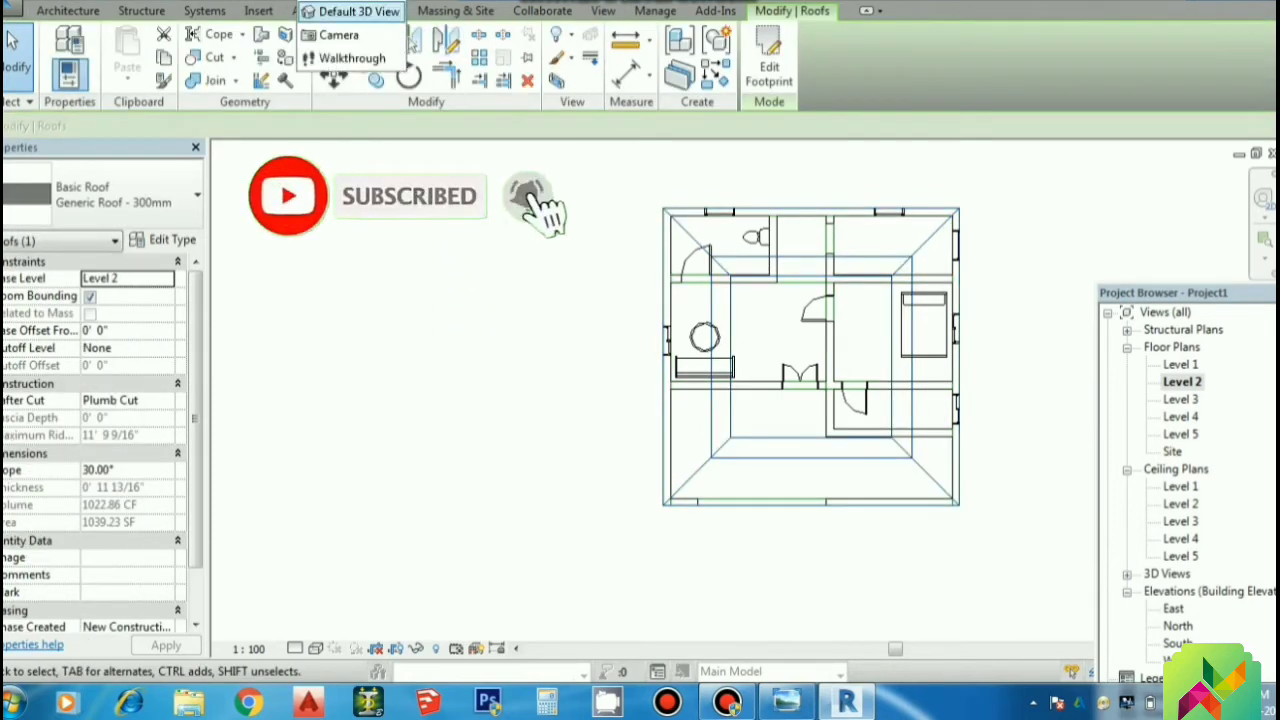
pyautogui.click(325, 11)
pyautogui.press('Escape')
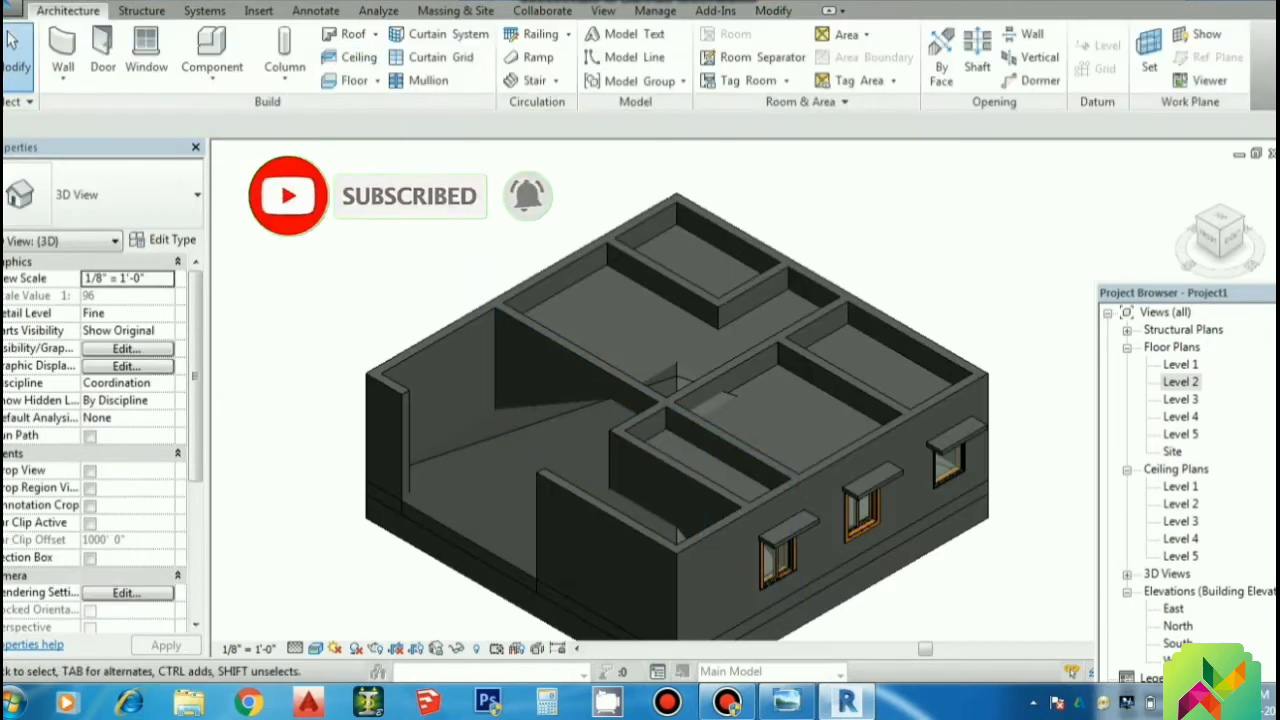
# Step: Set the roof's base offset from level to 10' 0"
pyautogui.click(615, 418)
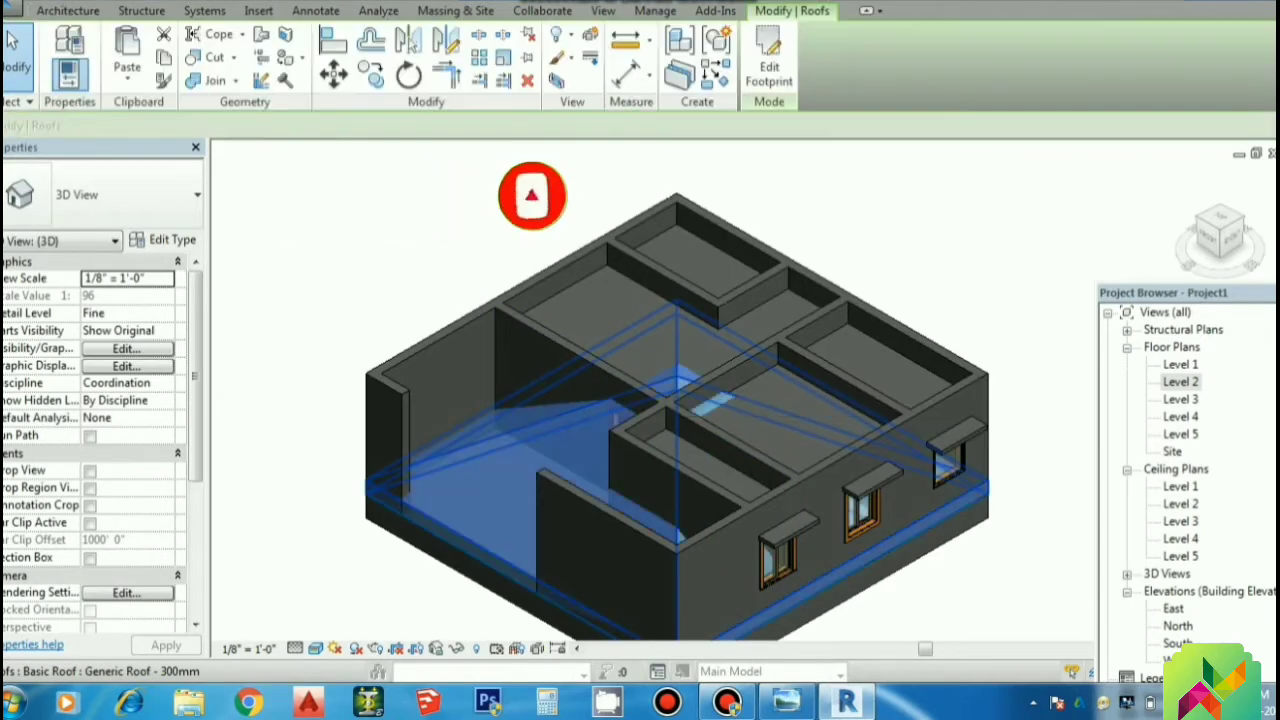
pyautogui.click(95, 330)
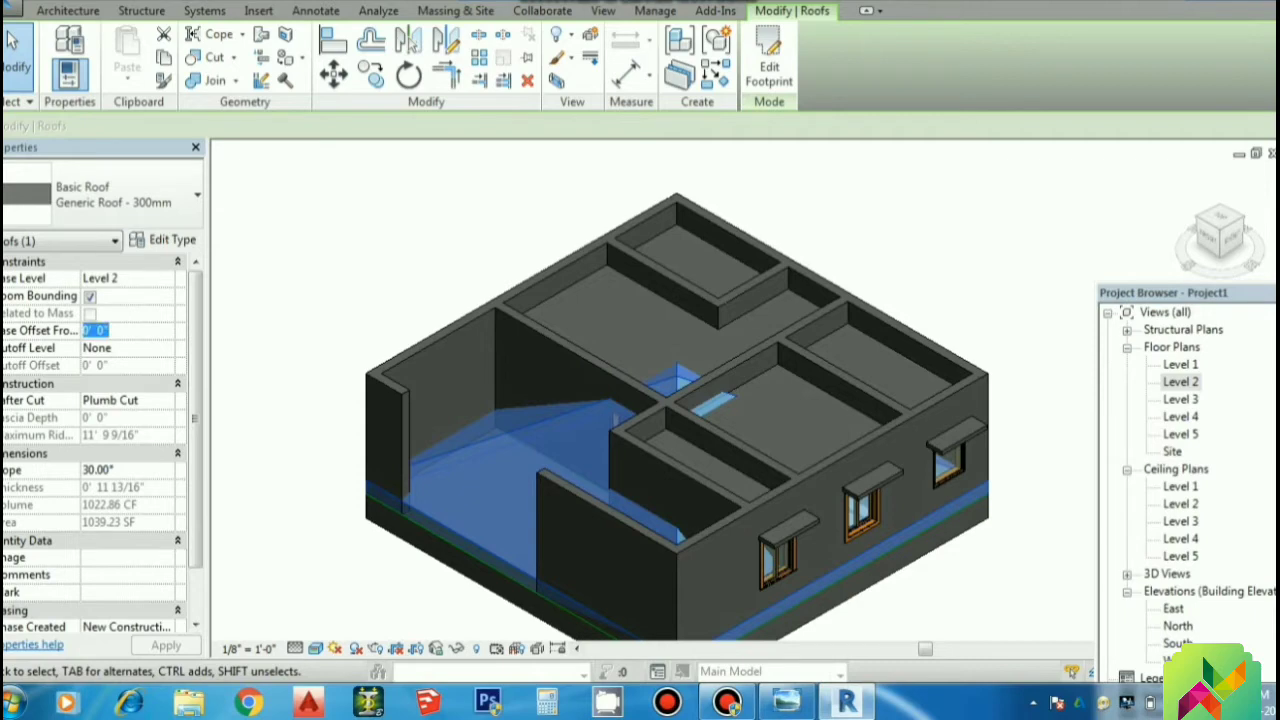
pyautogui.write('10')
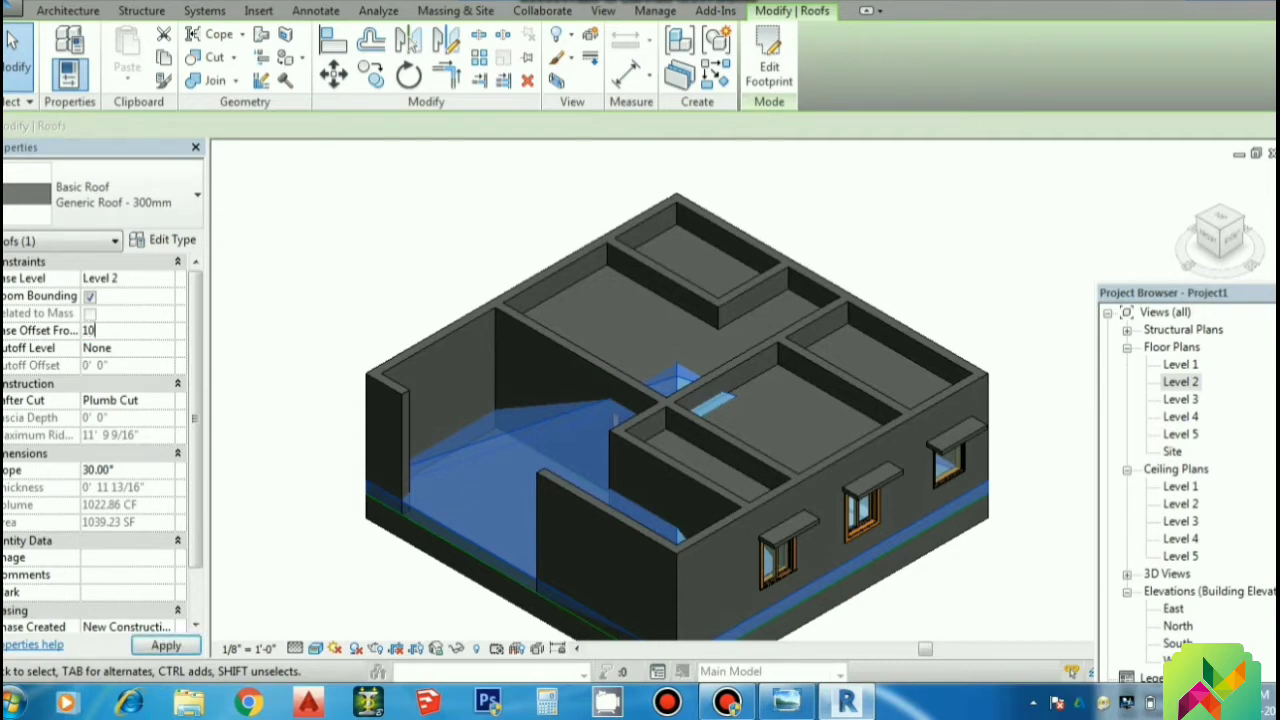
pyautogui.press('Return')
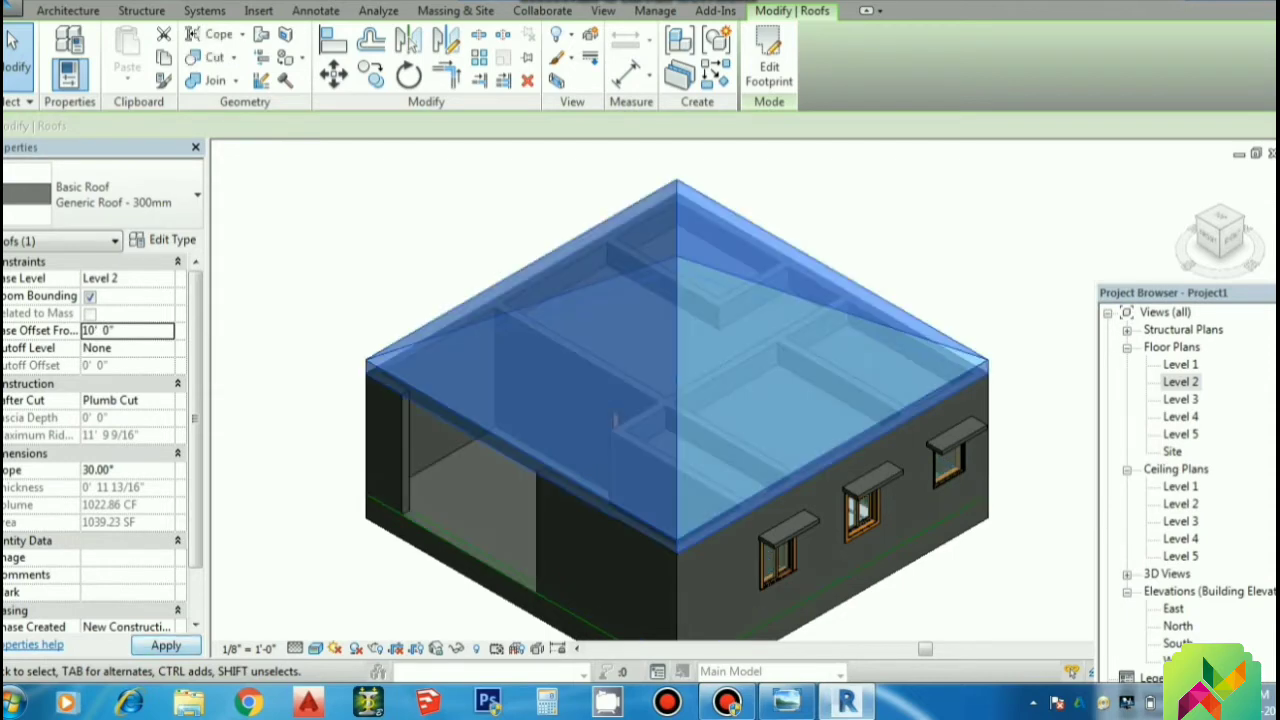
pyautogui.press('Escape')
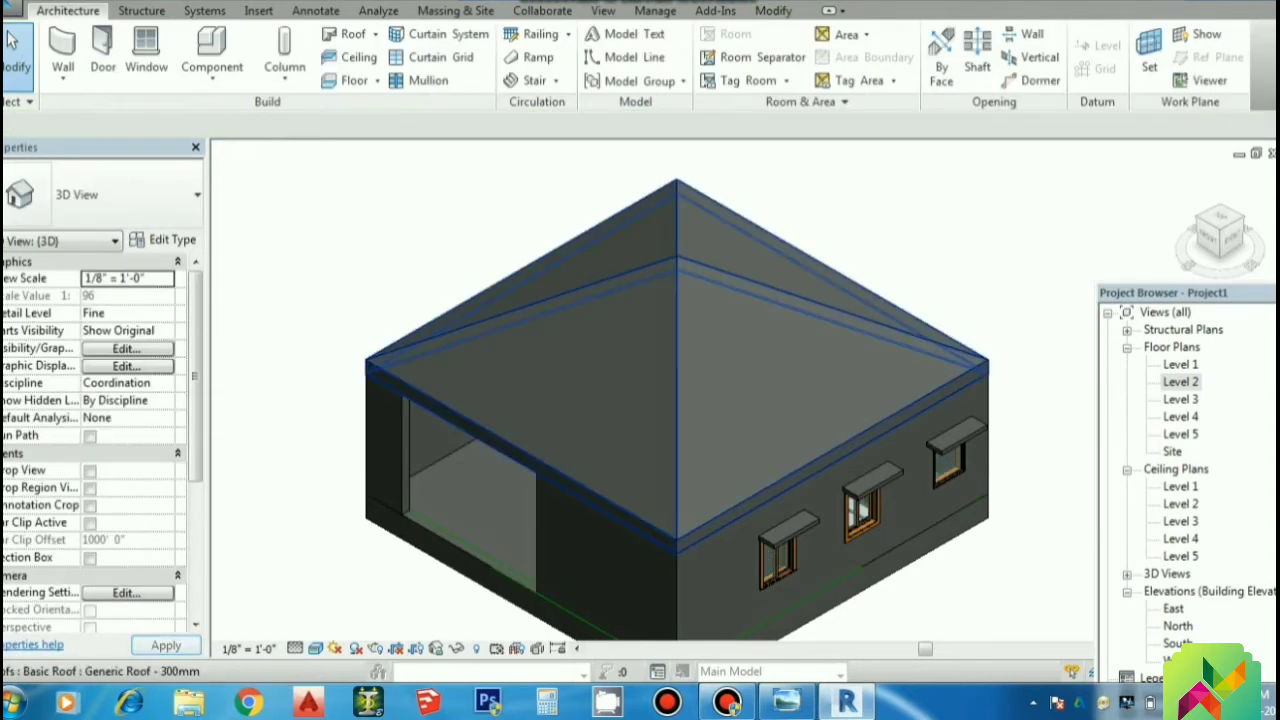
# Step: Duplicate the roof's type under the name Generic Roof - 300mm 2
pyautogui.click(615, 420)
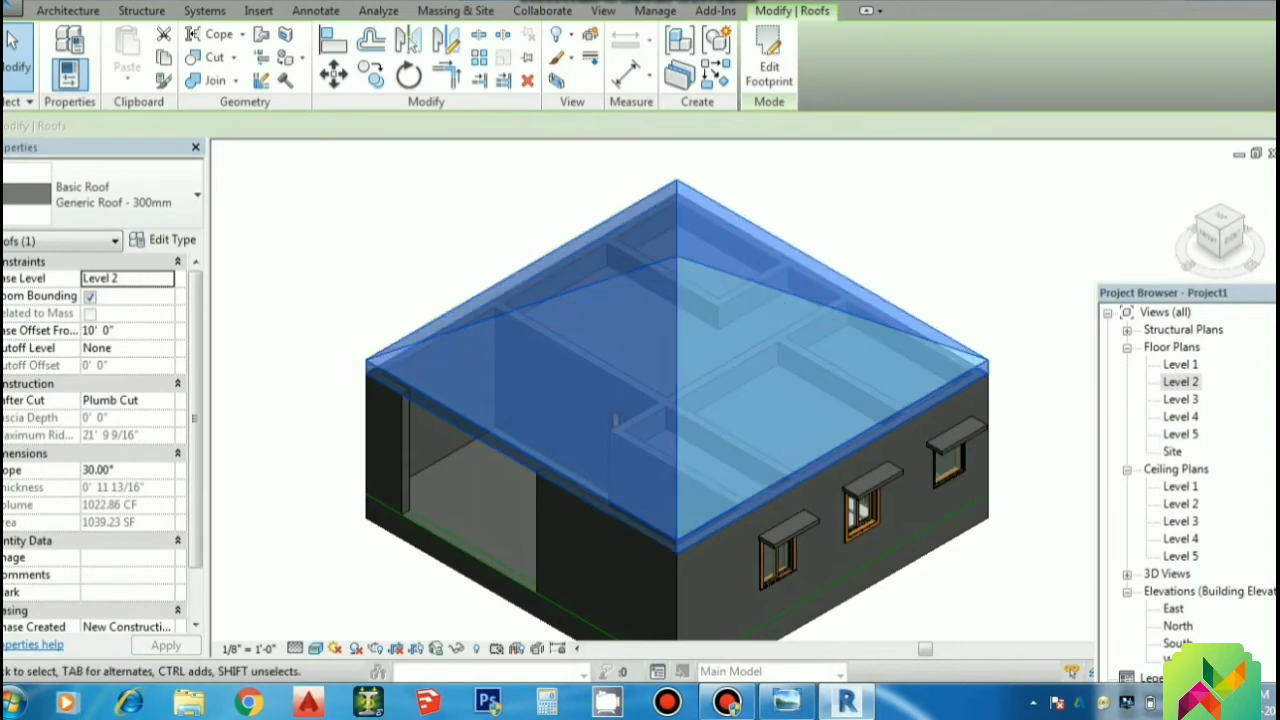
pyautogui.click(165, 240)
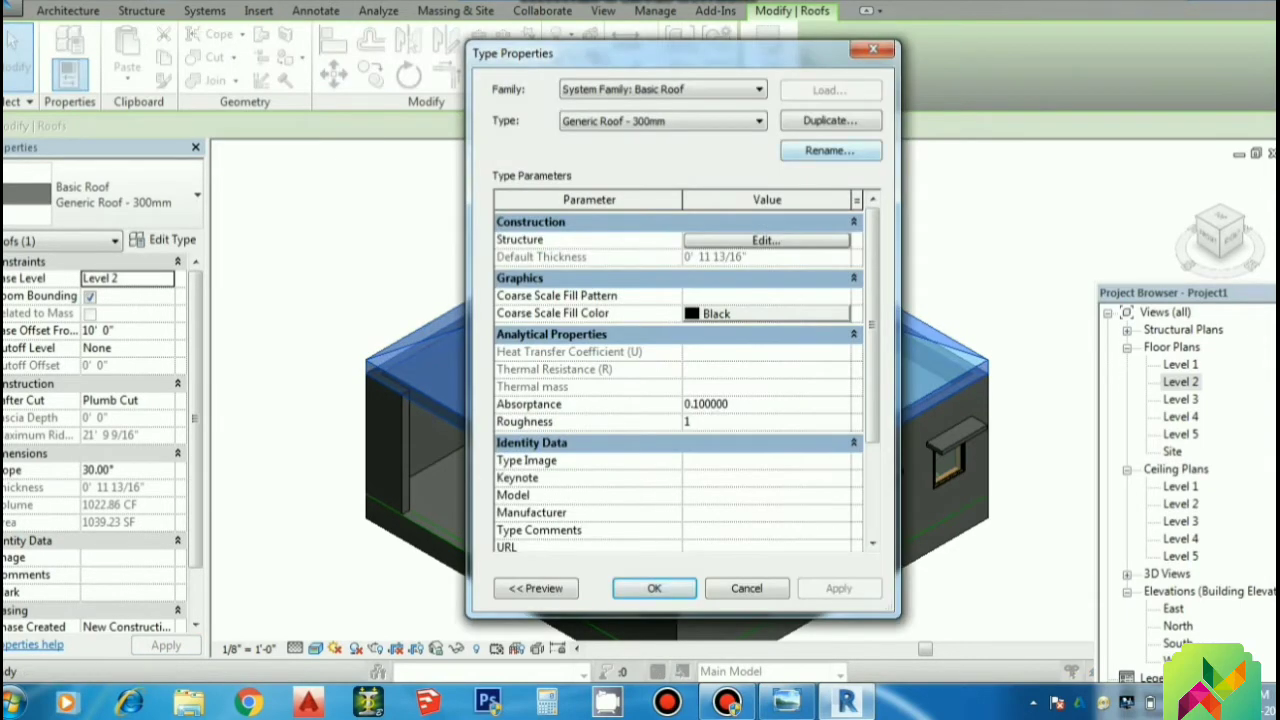
pyautogui.click(830, 120)
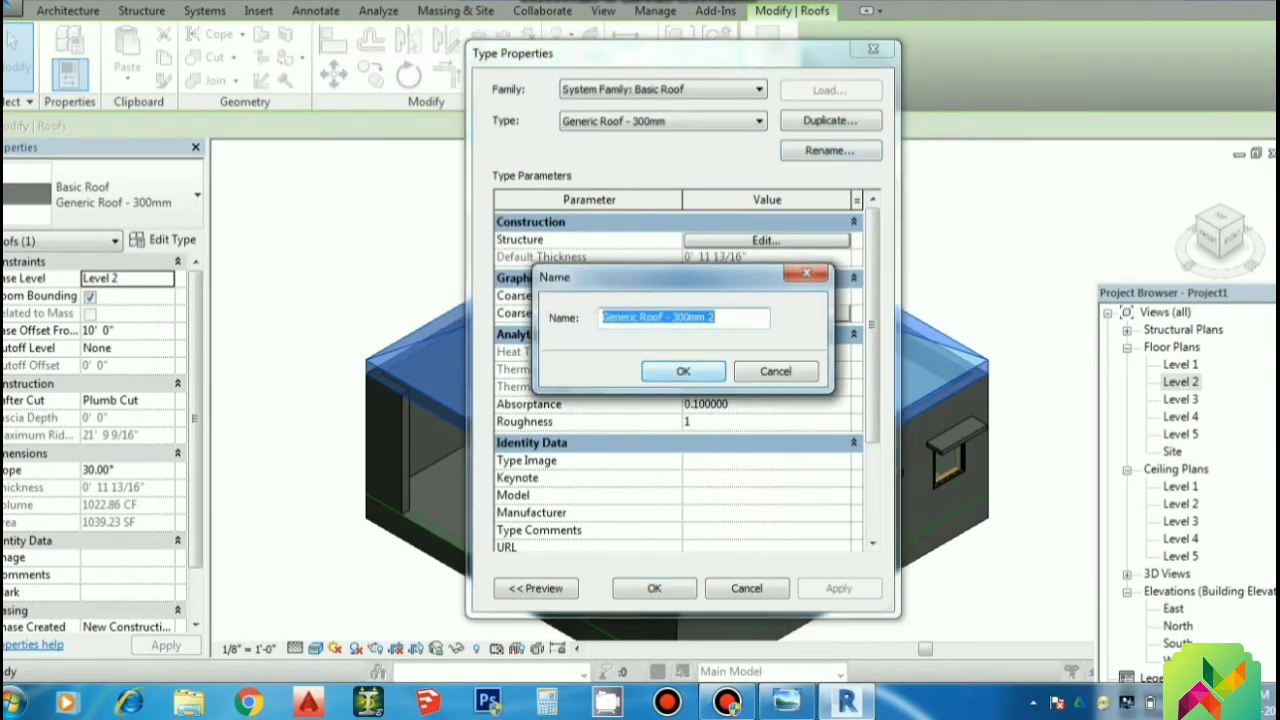
pyautogui.press('Return')
# Step: Set the structure layer's thickness to 6" in the duplicated roof type and apply the type to the roof
pyautogui.click(766, 240)
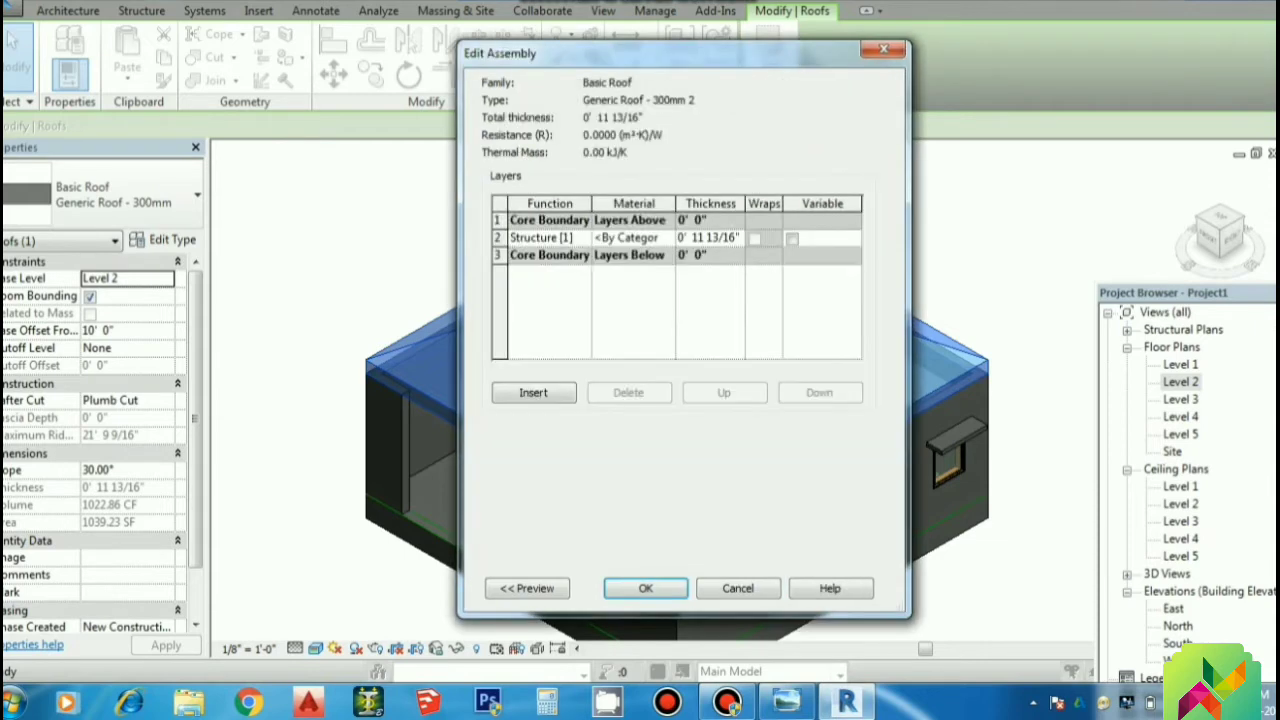
pyautogui.moveTo(740, 238); pyautogui.dragTo(679, 238)
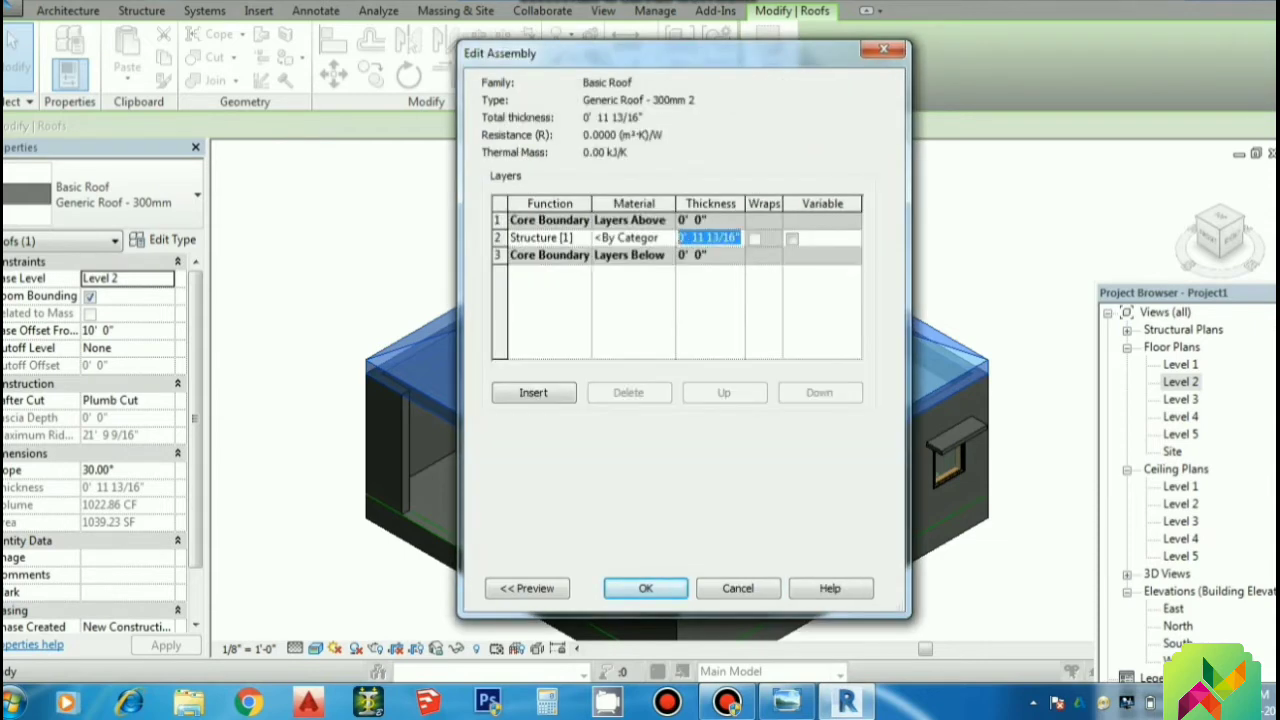
pyautogui.write('6"')
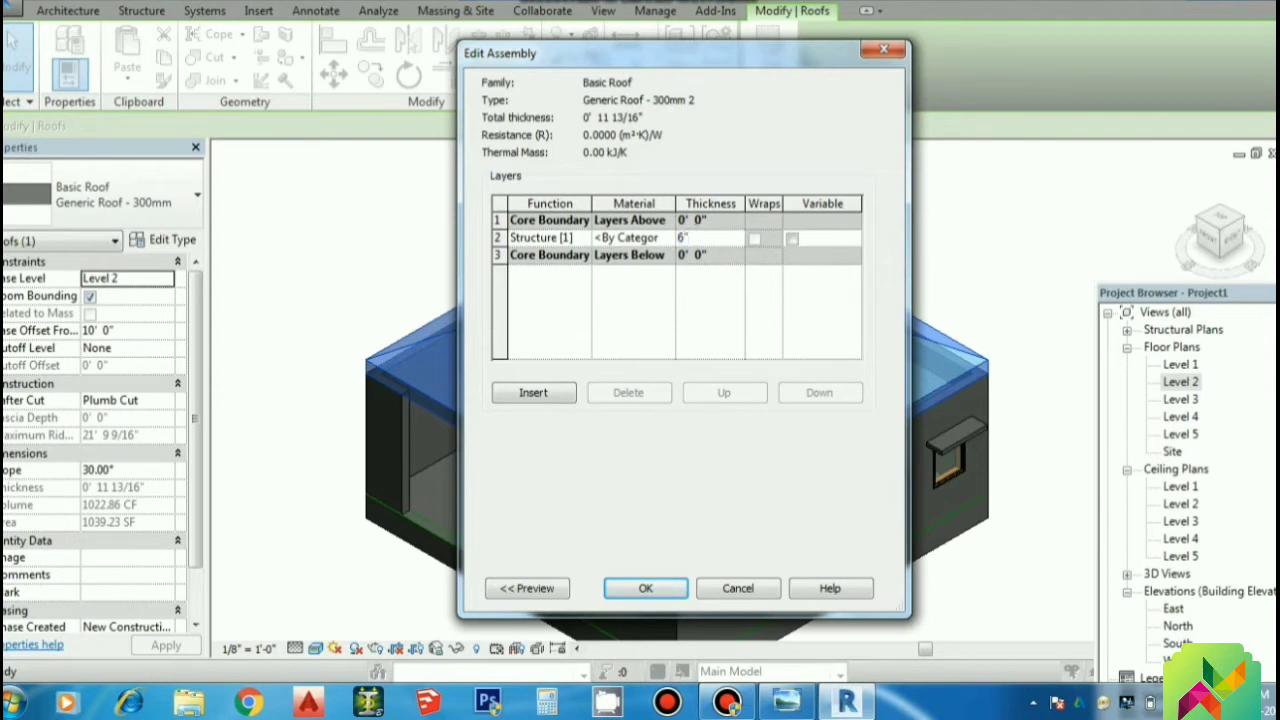
pyautogui.press('Tab')
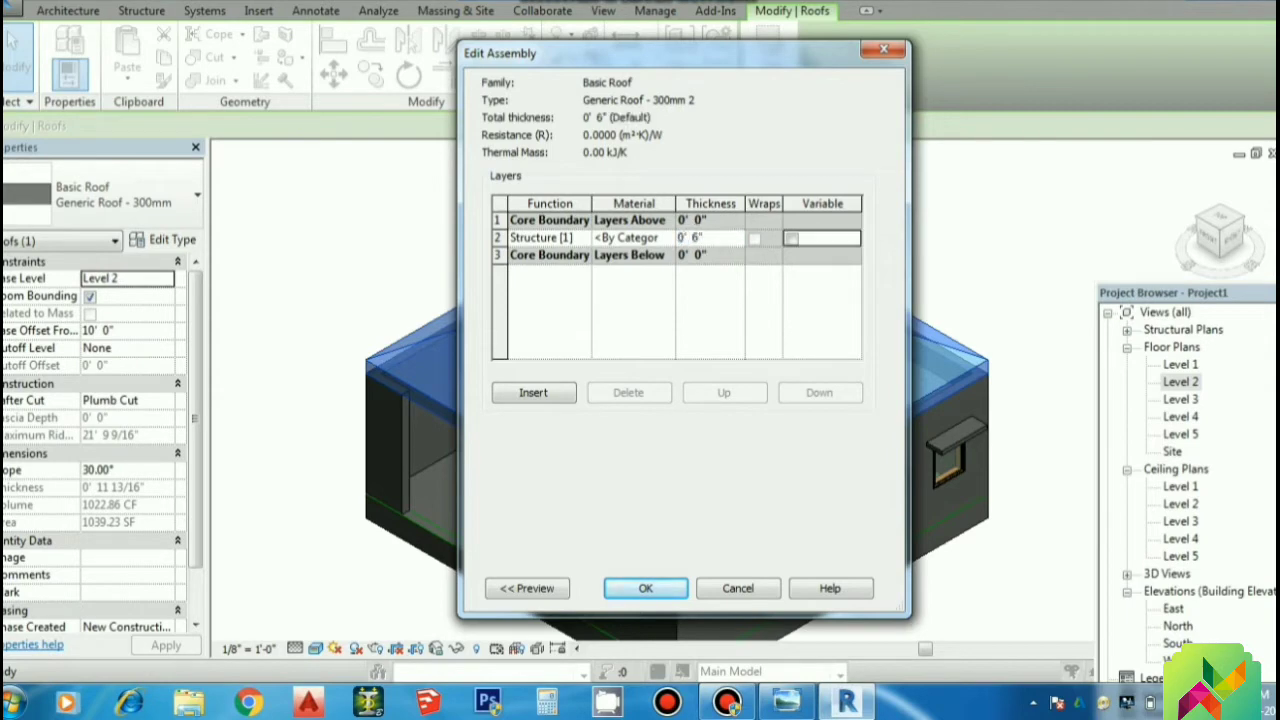
pyautogui.click(645, 588)
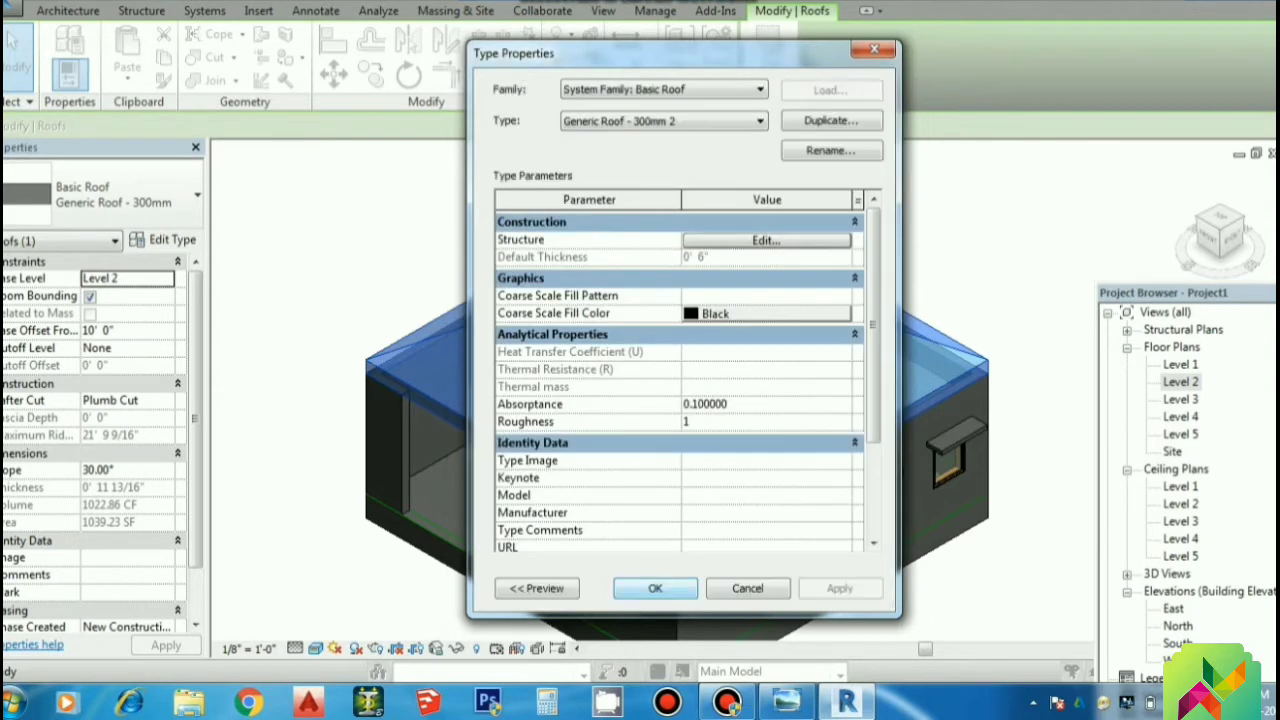
pyautogui.click(655, 588)
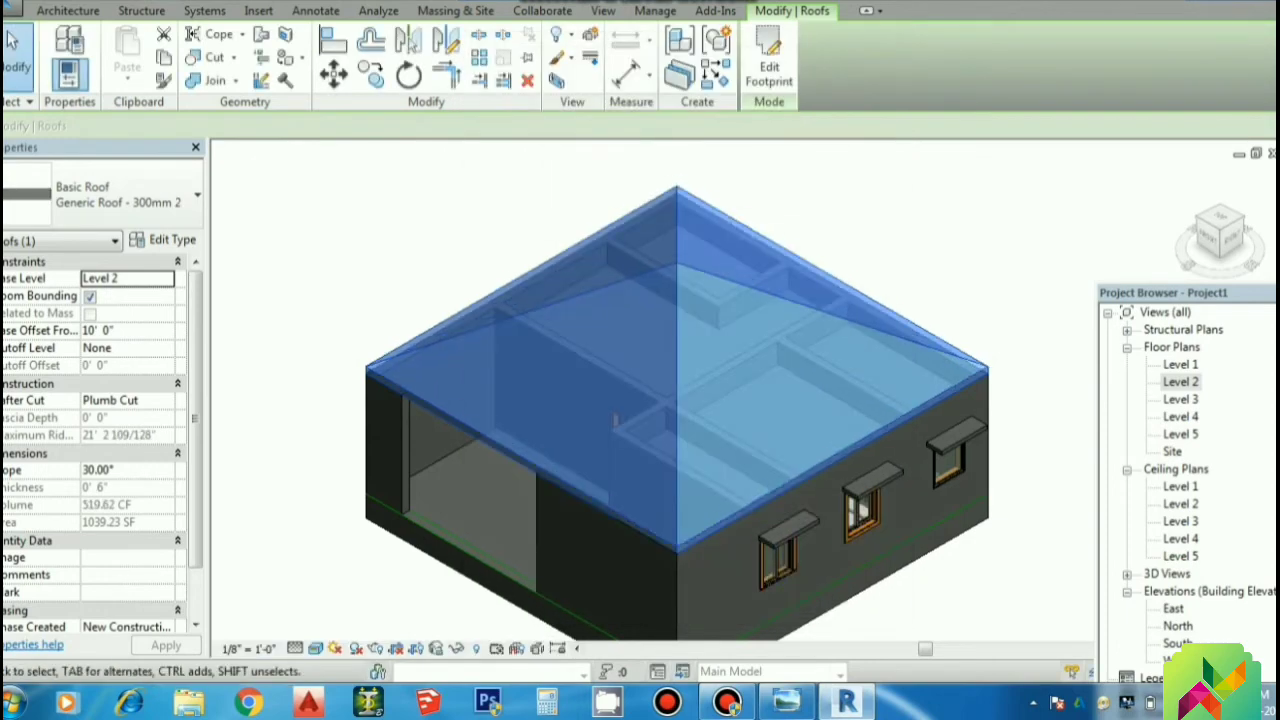
pyautogui.press('Escape')
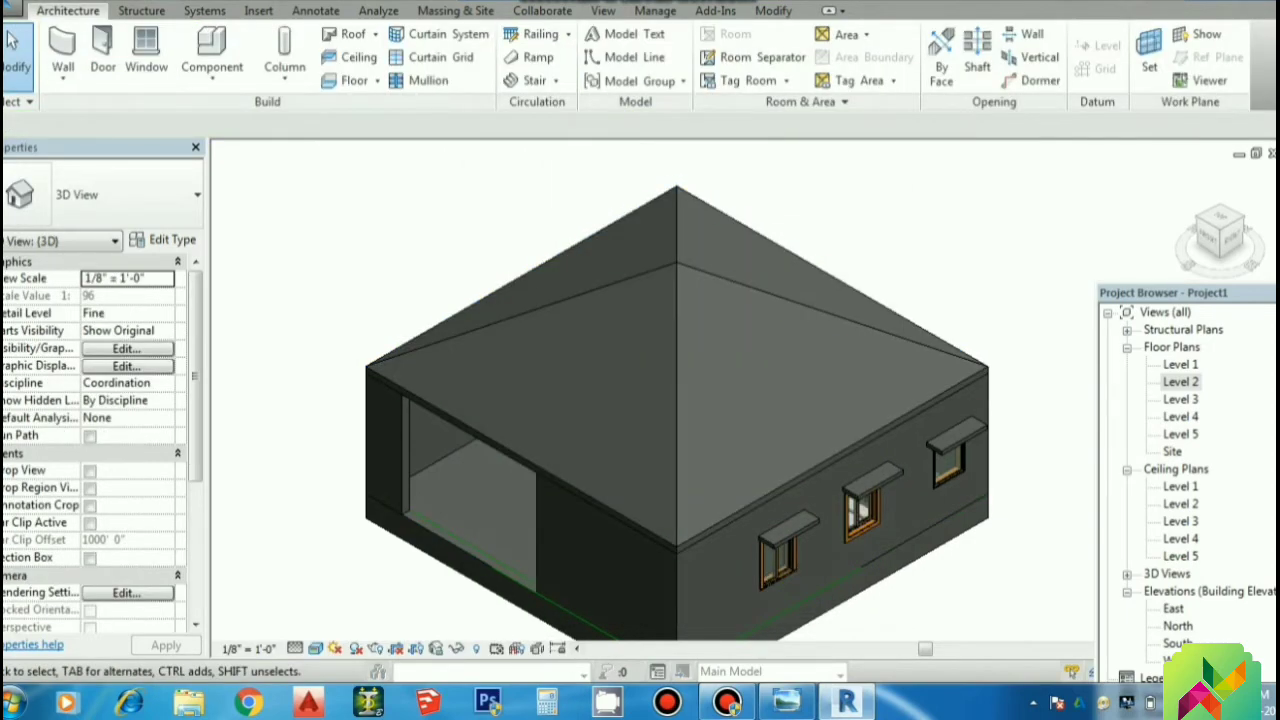
# Step: Examine the roof's eave position on the walls in the East elevation and return to the default 3D view
pyautogui.click(1163, 506)
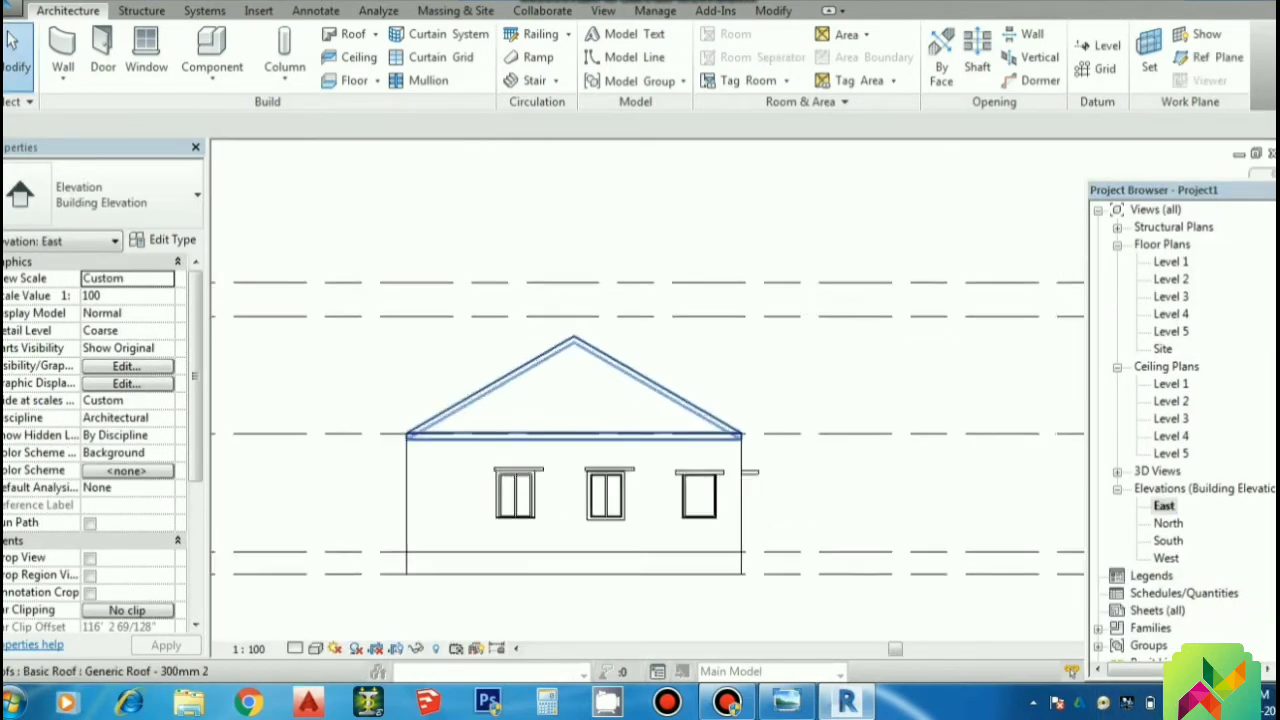
pyautogui.scroll(5, 433, 436)
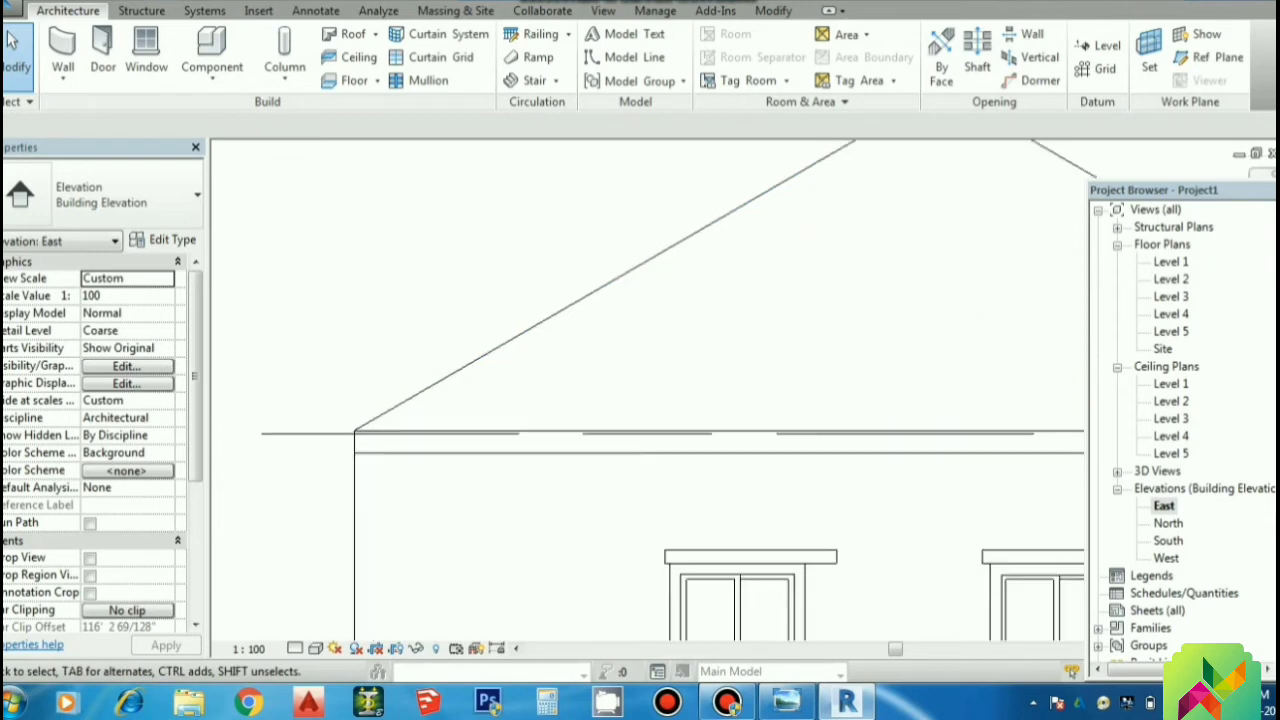
pyautogui.scroll(-5, 477, 451)
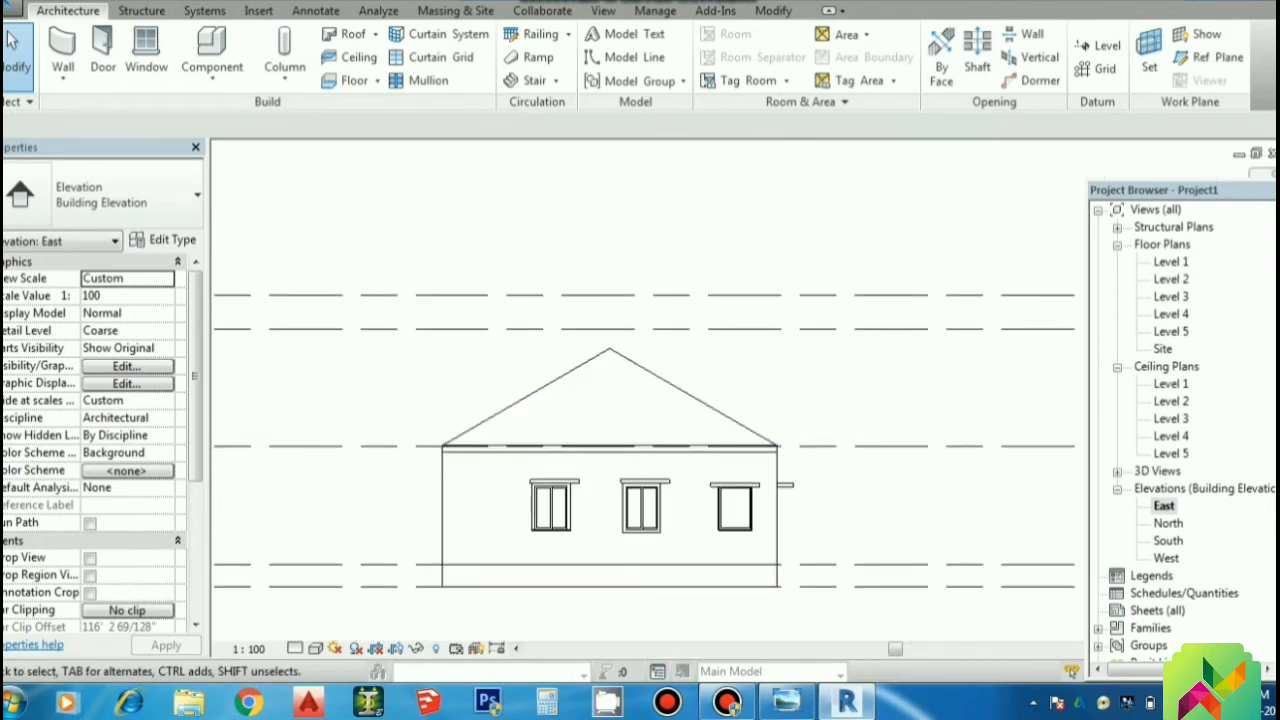
pyautogui.click(316, 1)
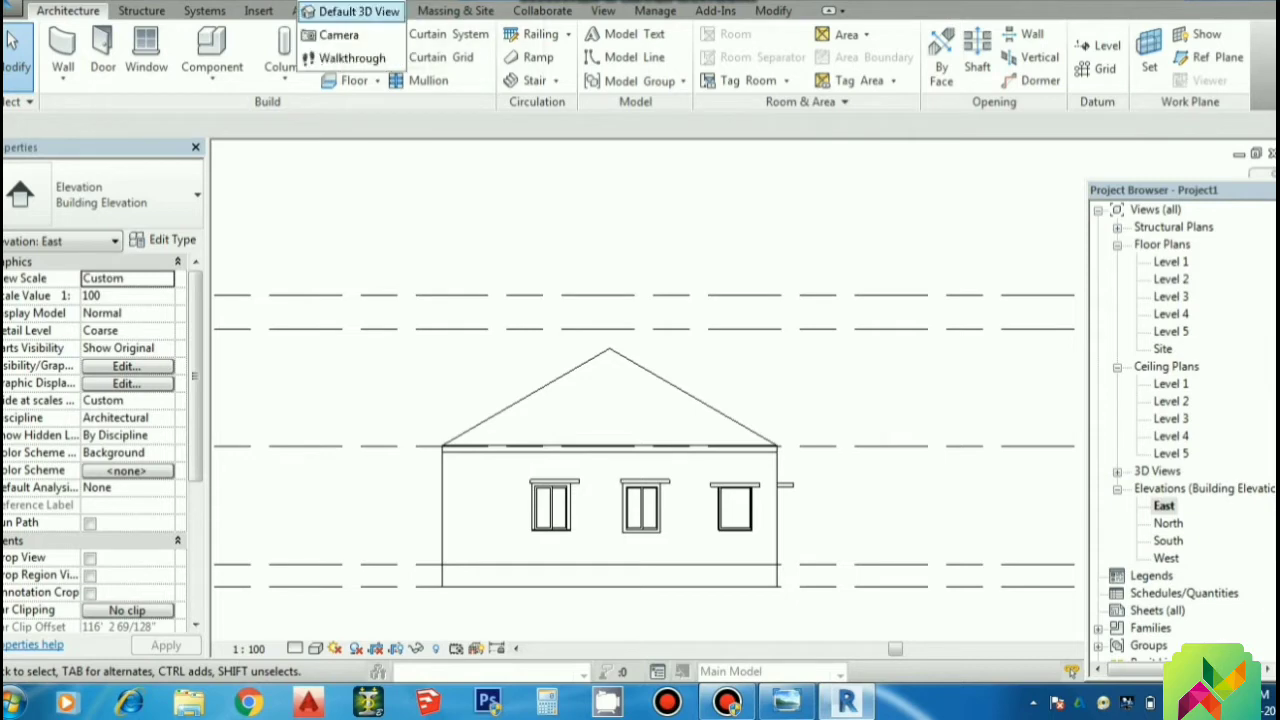
pyautogui.click(318, 9)
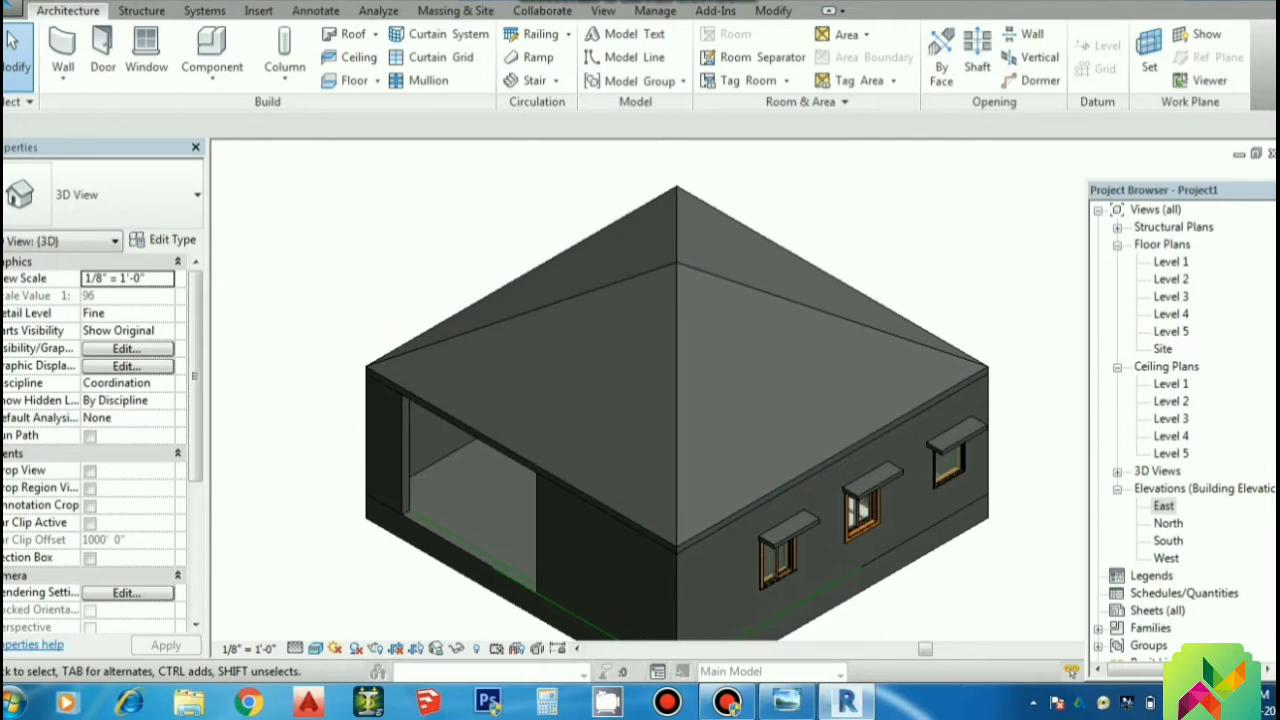
# Step: Remove the slope definition from two opposite edges of the roof footprint and finish the edit to form a gable roof
pyautogui.click(615, 420)
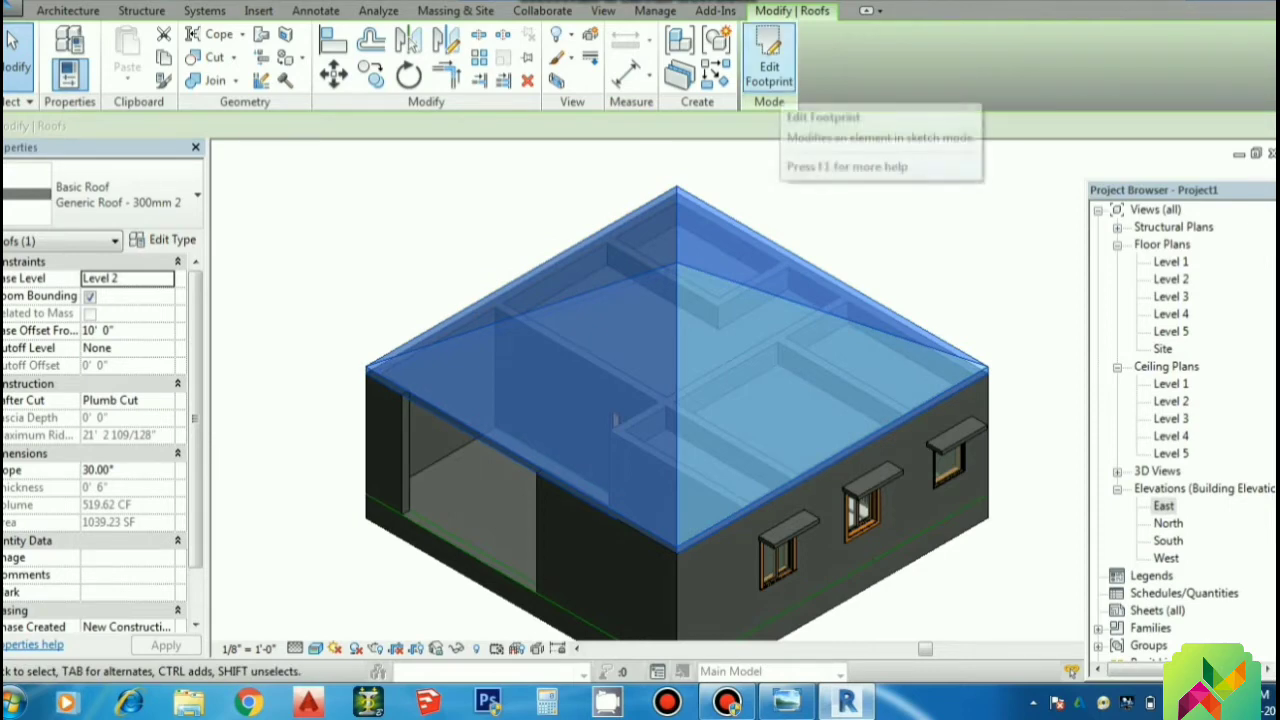
pyautogui.click(773, 68)
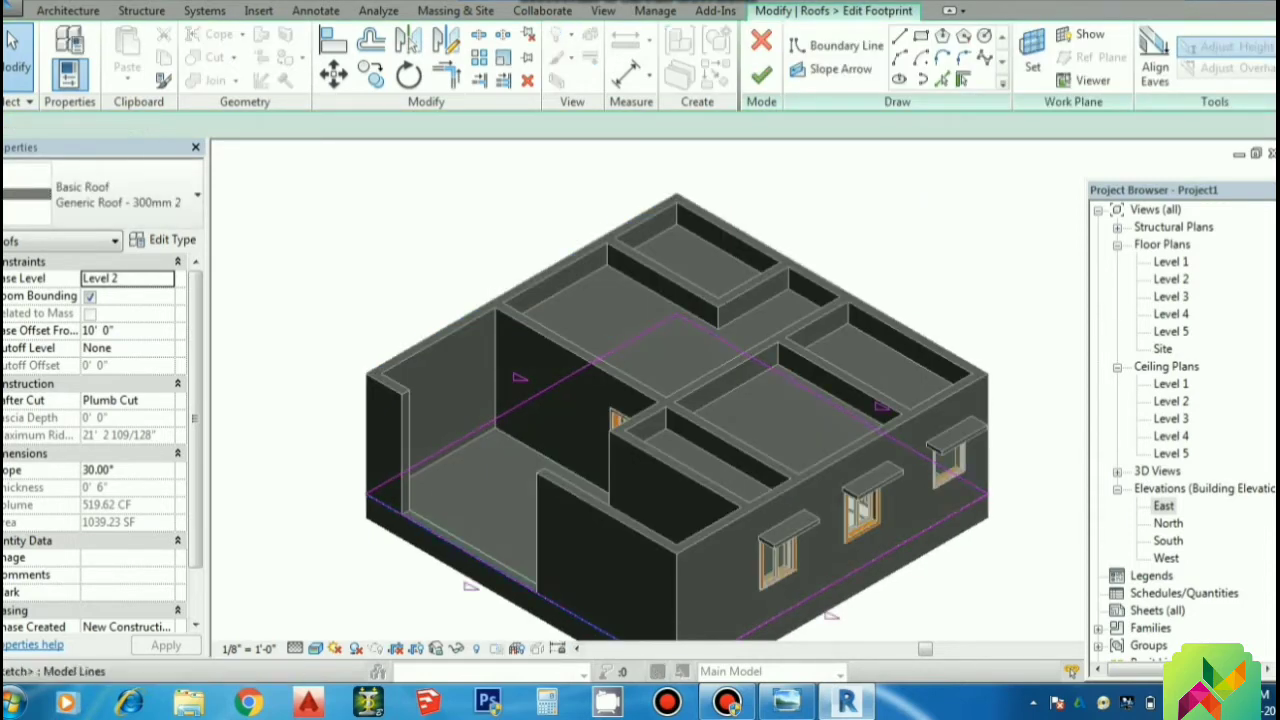
pyautogui.click(556, 603)
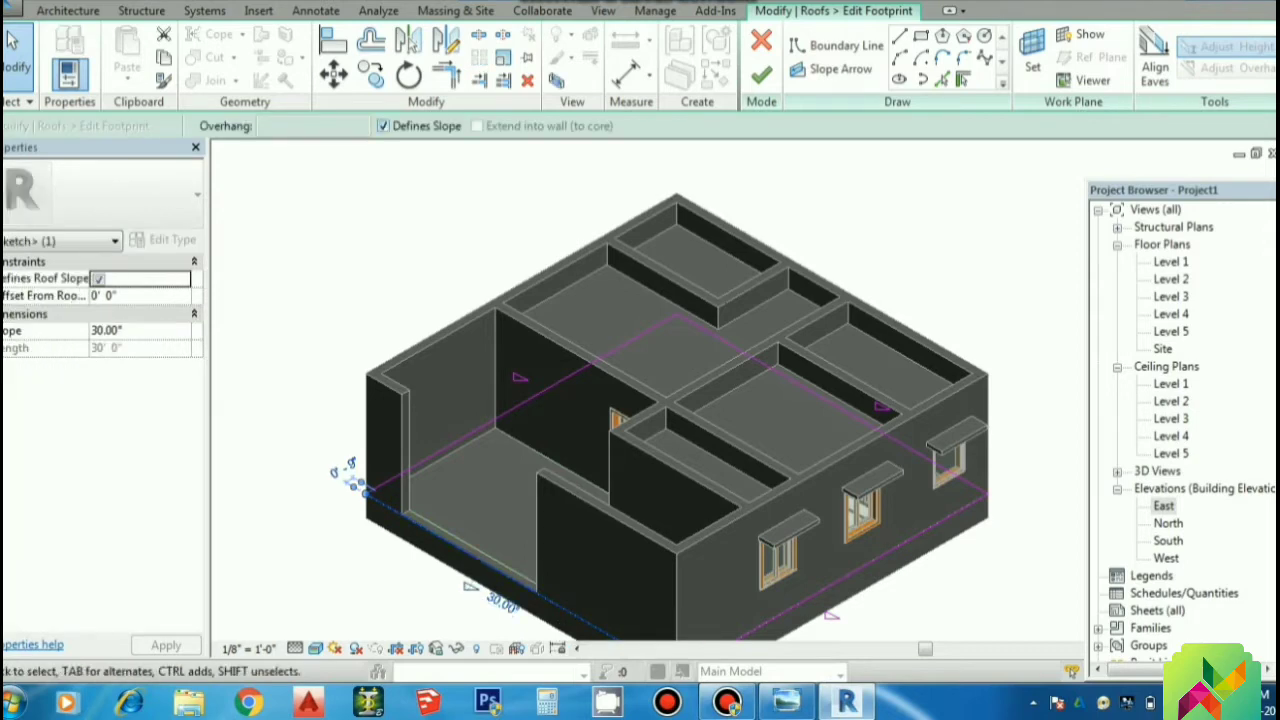
pyautogui.click(383, 126)
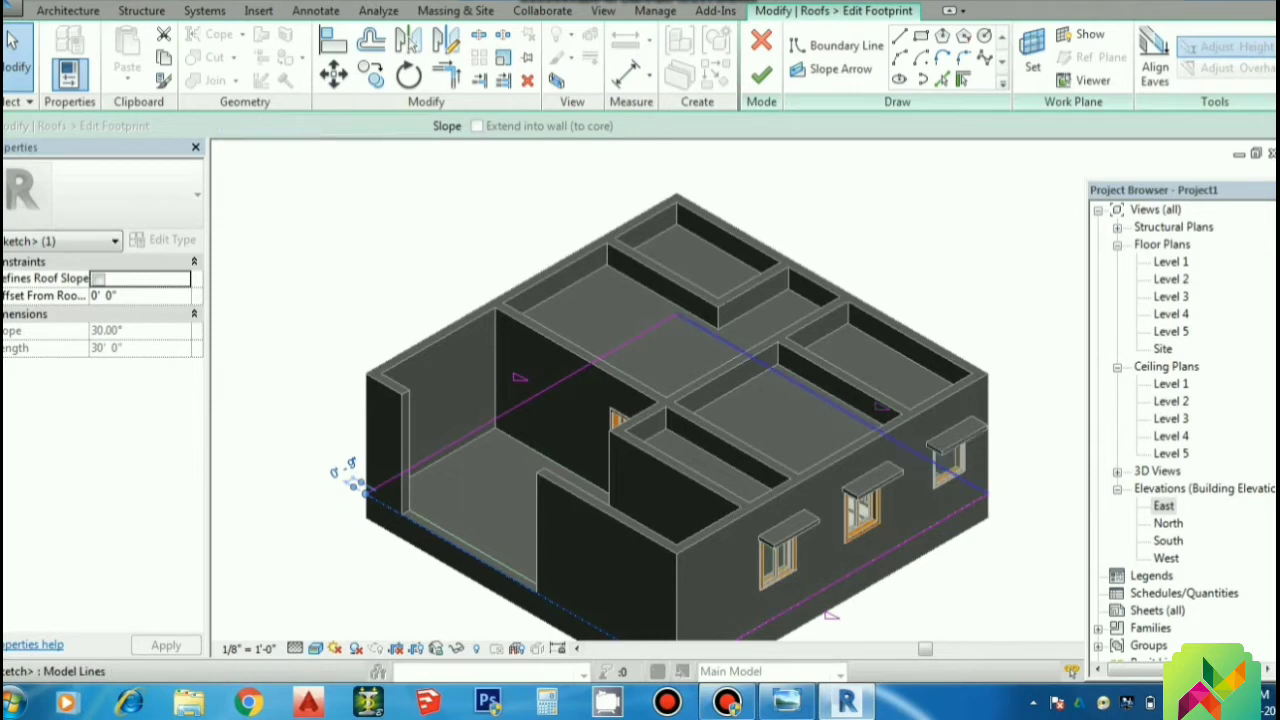
pyautogui.click(905, 421)
pyautogui.click(383, 126)
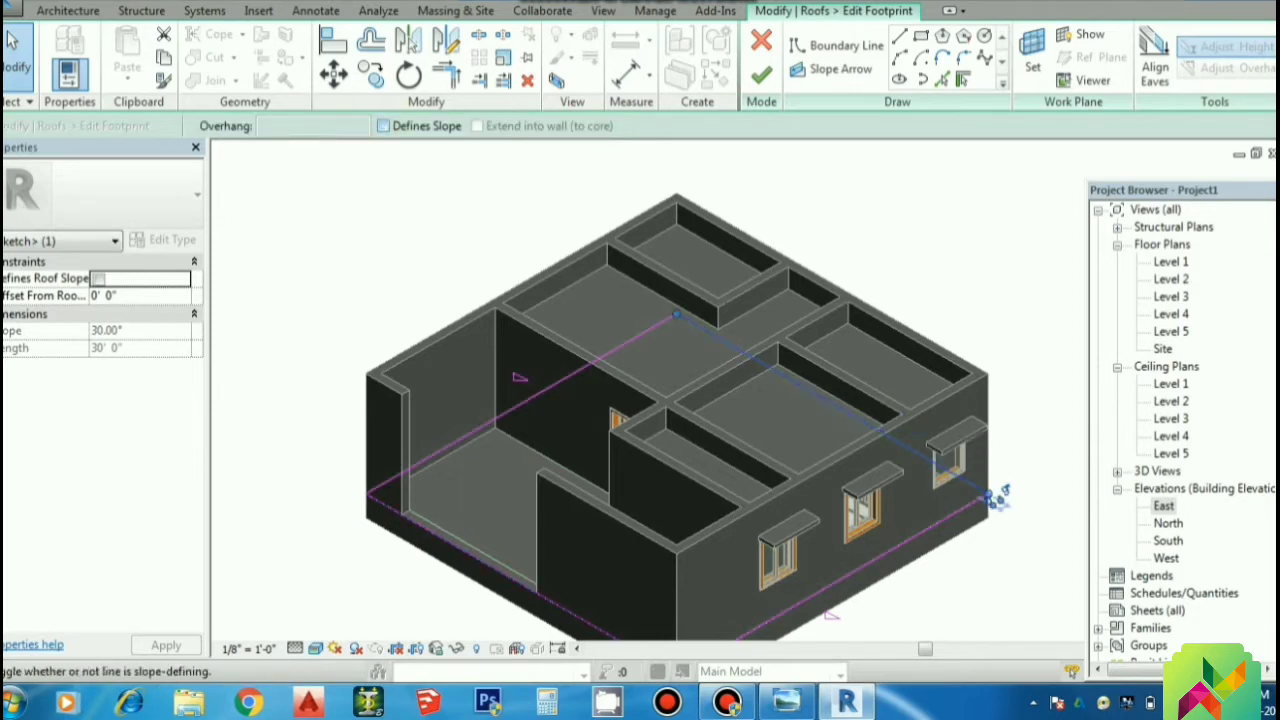
pyautogui.click(761, 75)
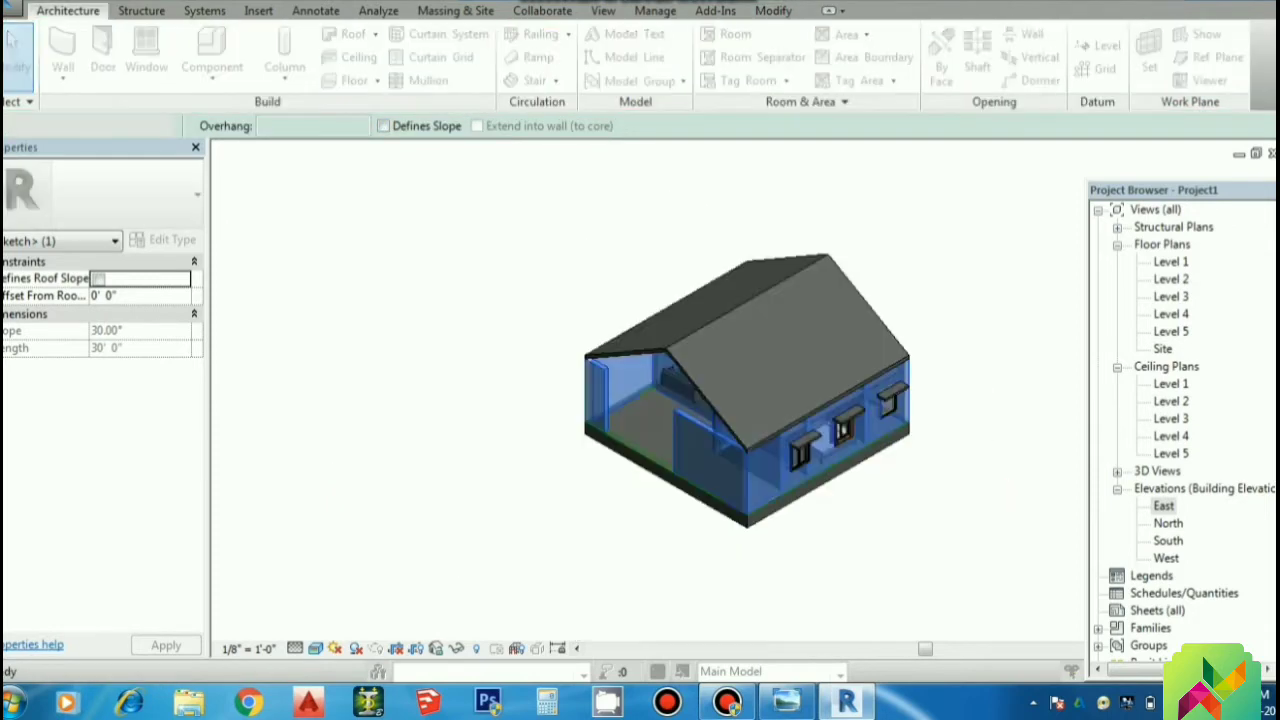
pyautogui.click(689, 350)
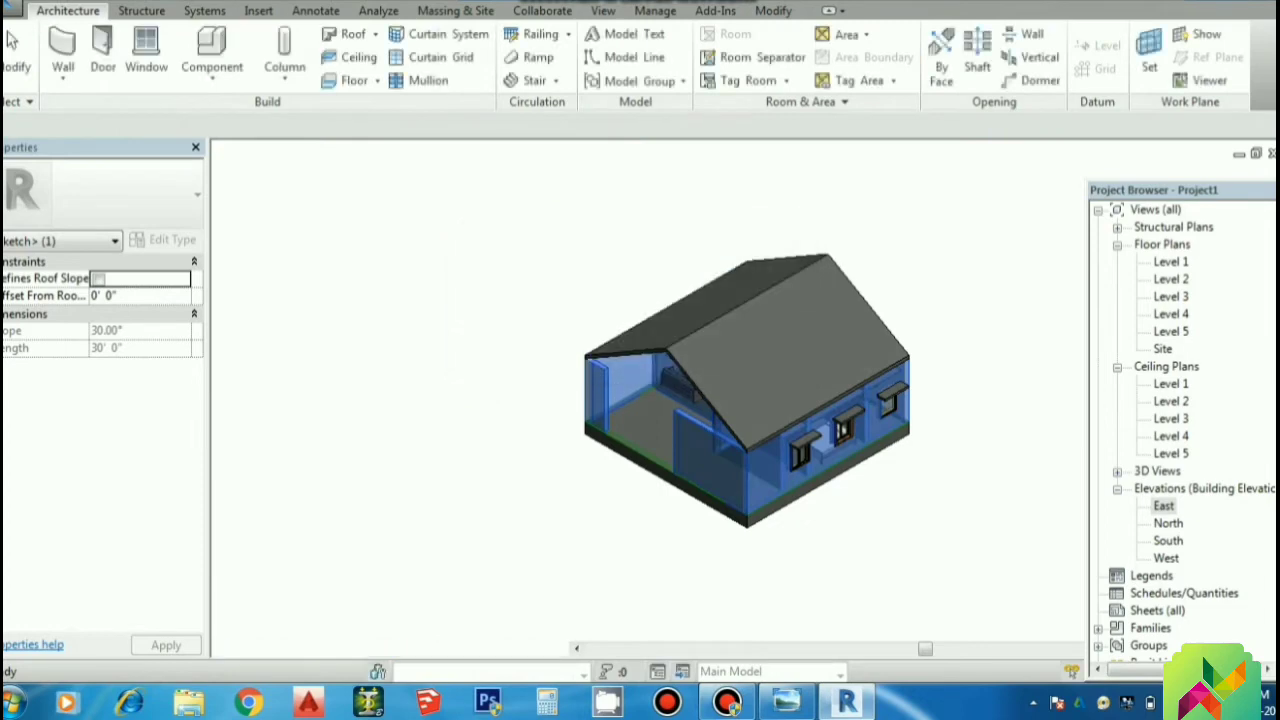
pyautogui.scroll(3, 820, 400)
pyautogui.press('Escape')
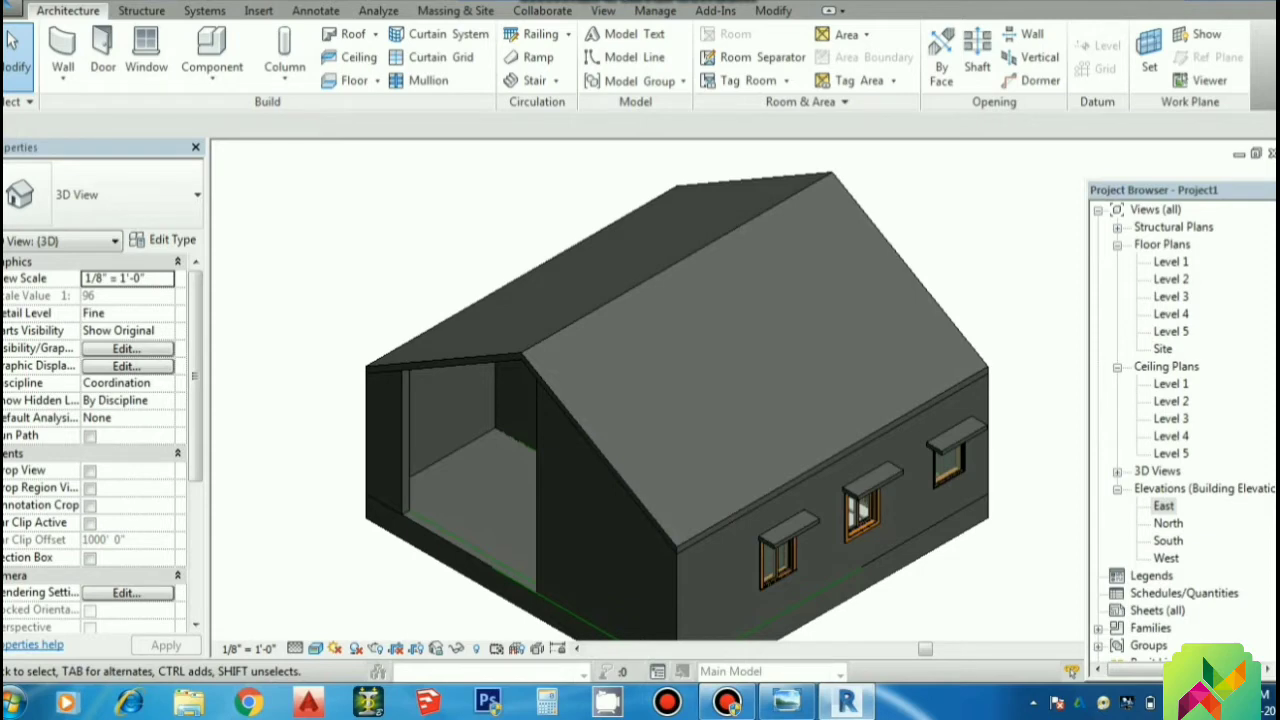
# Step: Undo the roof edits back past the creation of the footprint roof, leaving the house without a roof
pyautogui.hotkey('ctrl', 'z')
pyautogui.hotkey('ctrl', 'z')
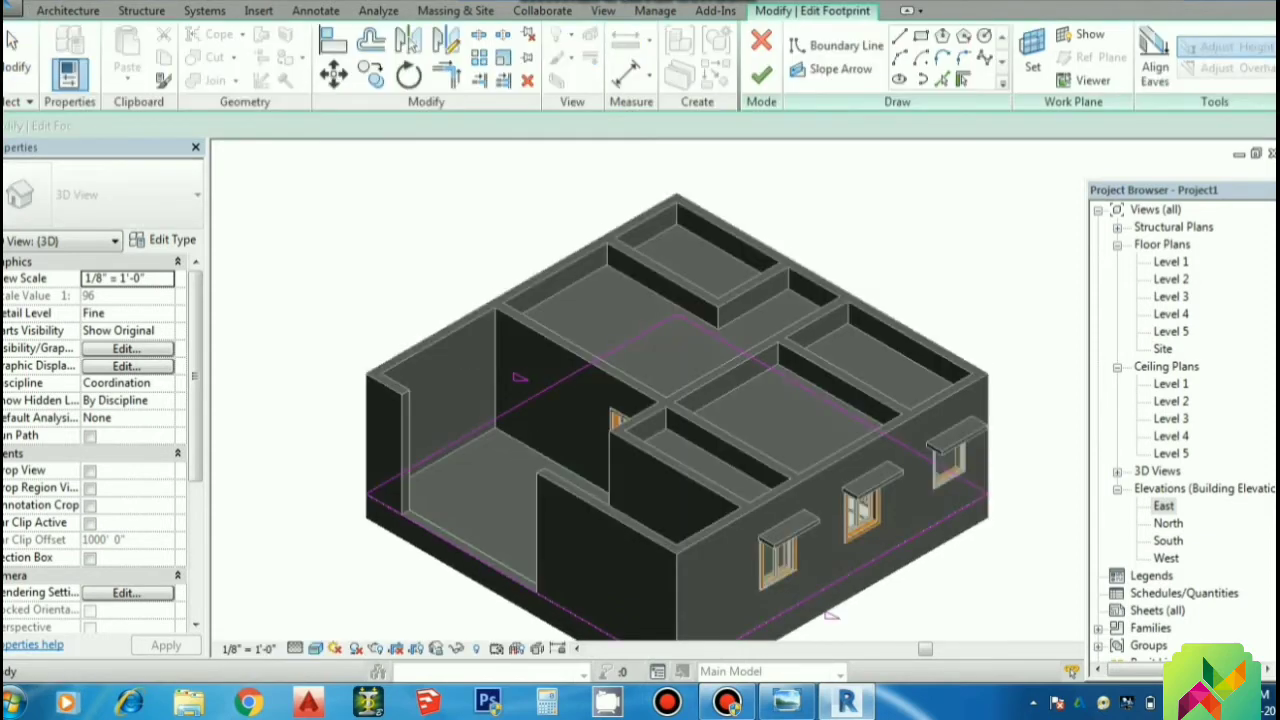
pyautogui.hotkey('ctrl', 'z')
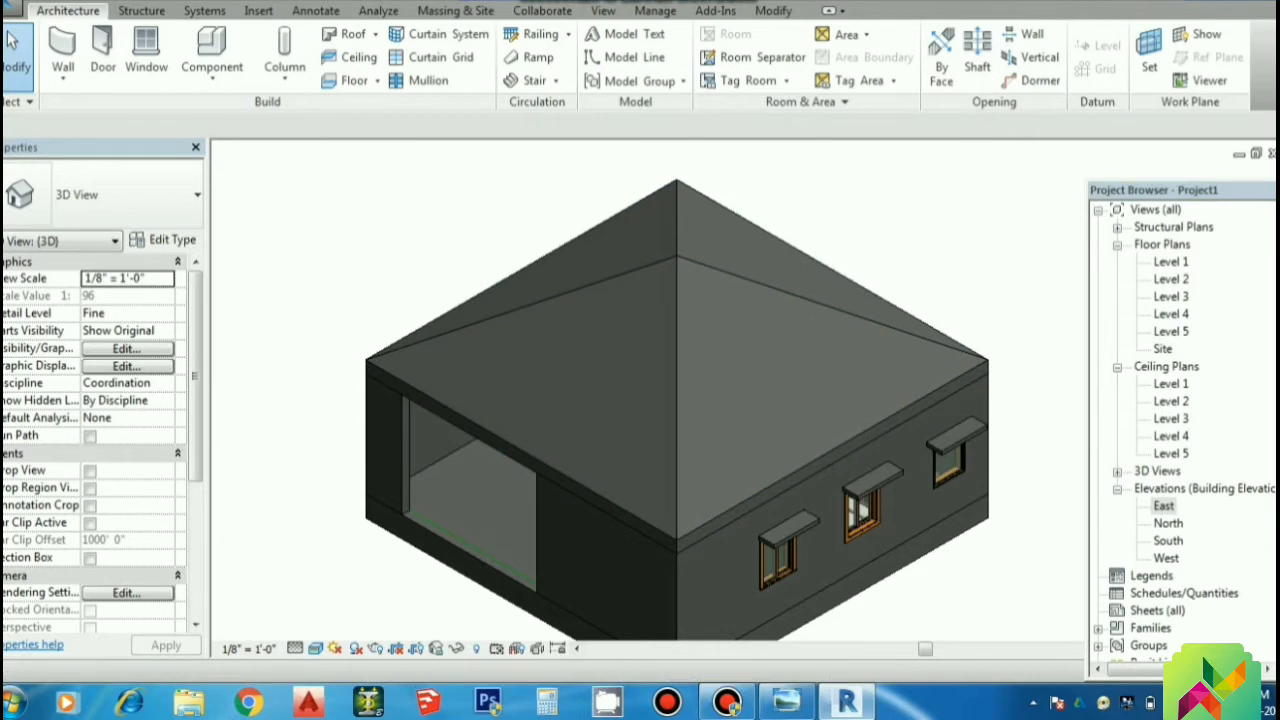
pyautogui.doubleClick(740, 506)
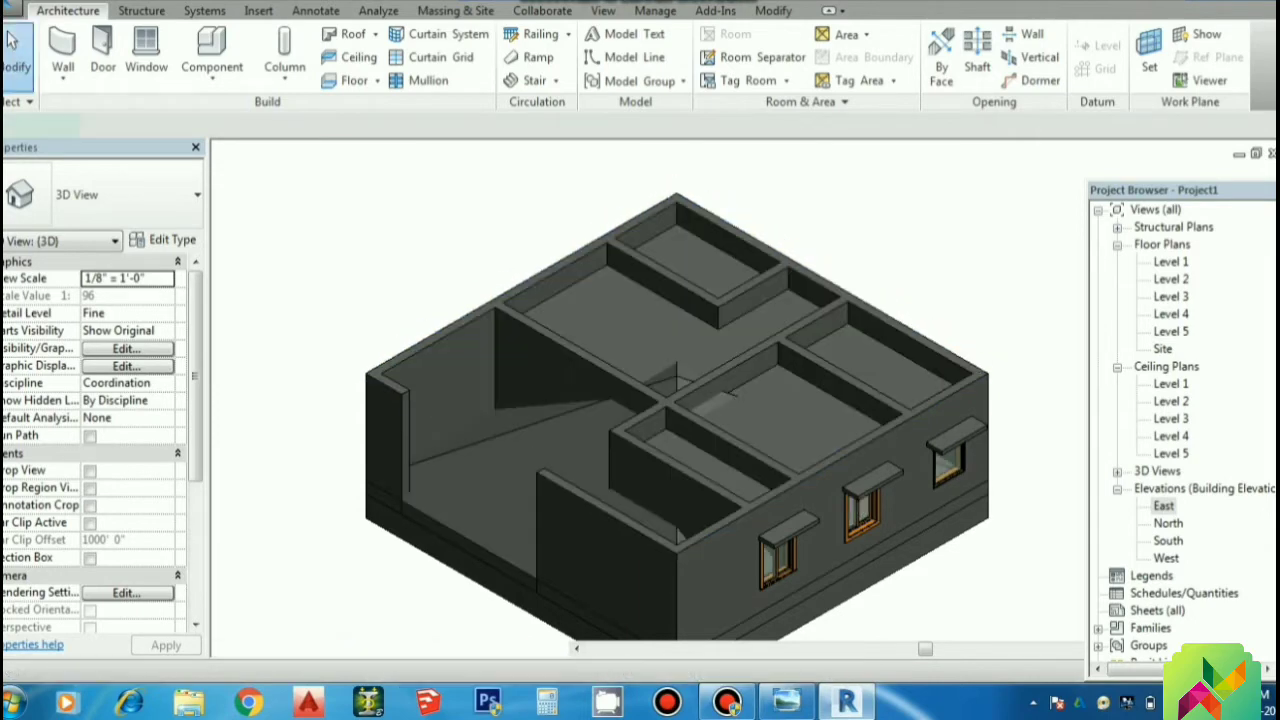
pyautogui.hotkey('ctrl', 'z')
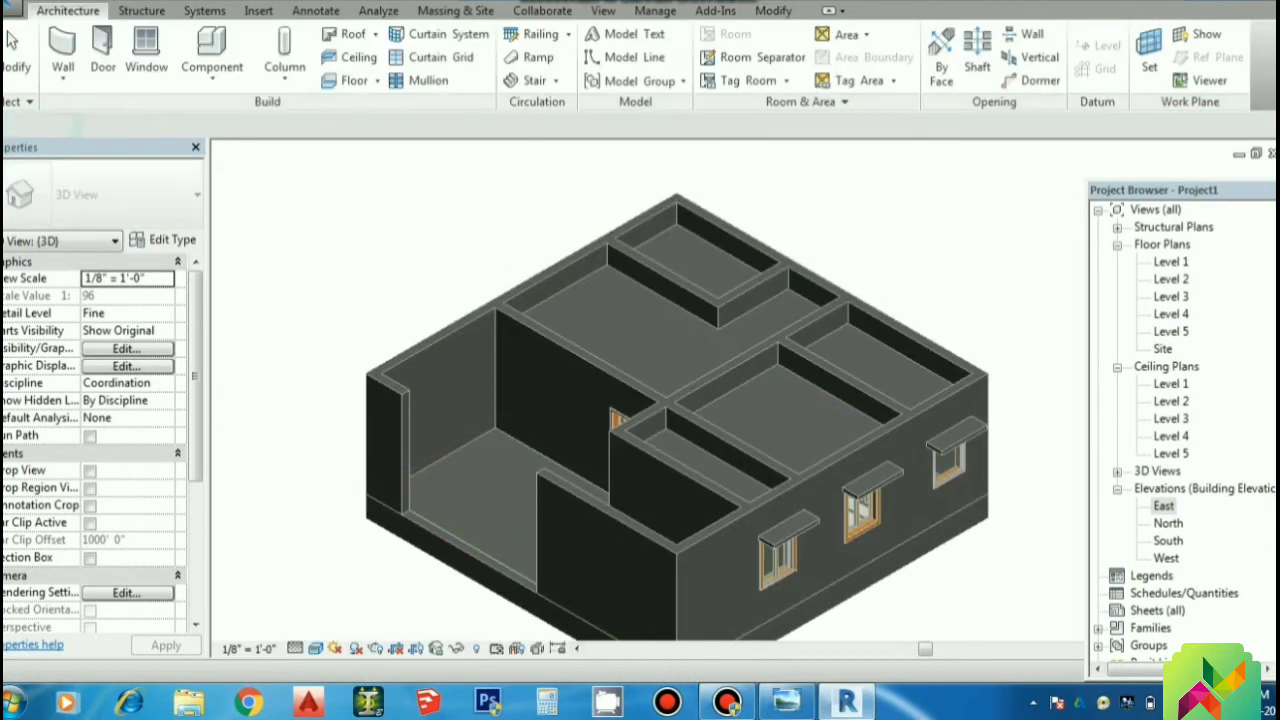
pyautogui.click(375, 34)
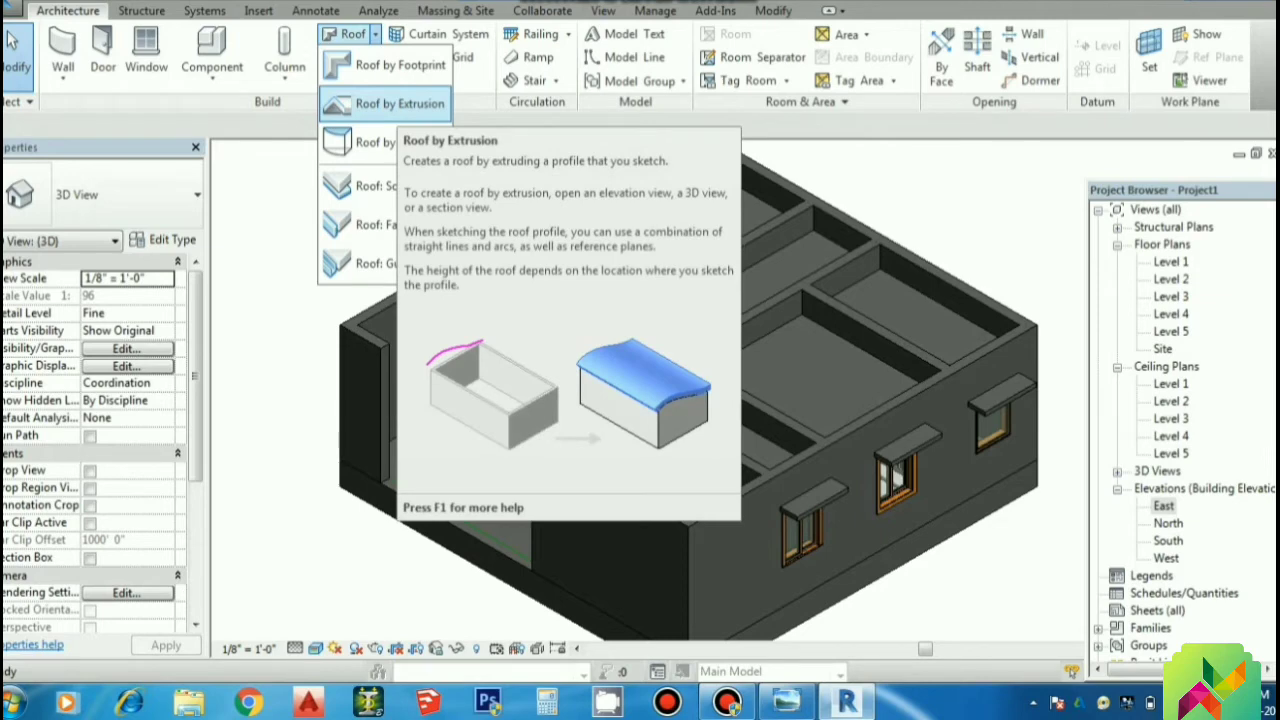
pyautogui.click(399, 103)
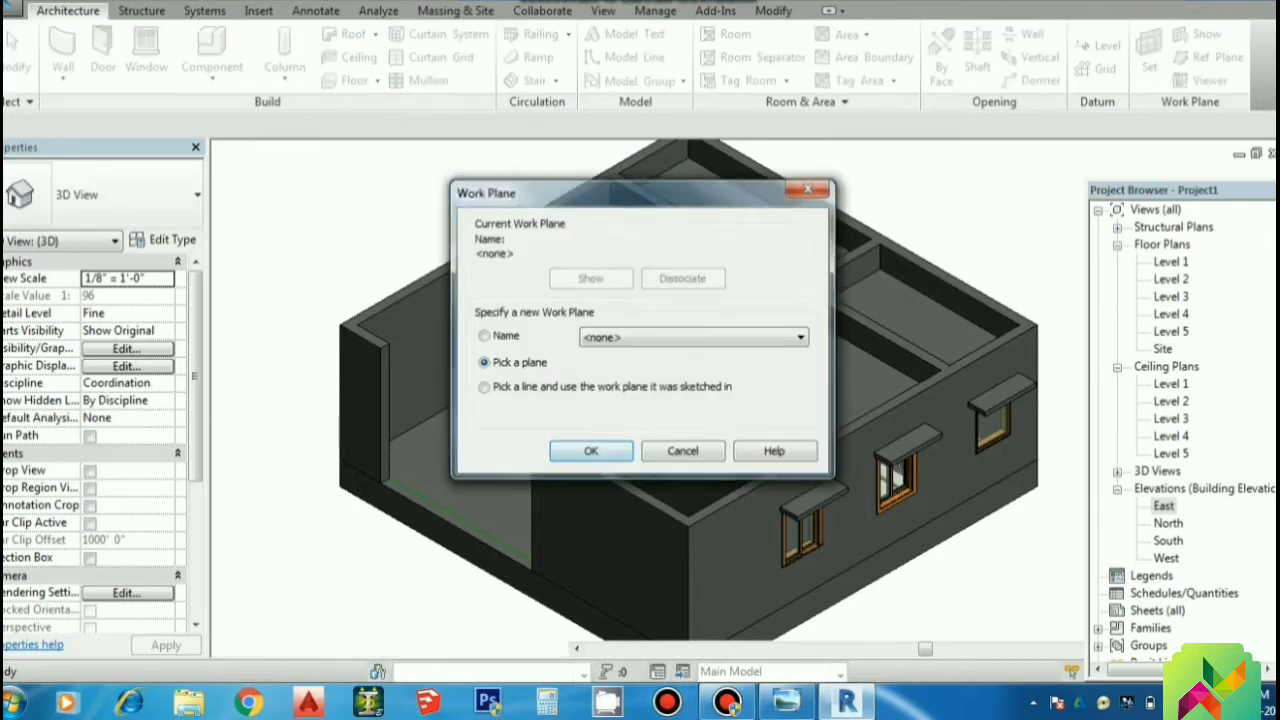
pyautogui.press('Return')
pyautogui.click(893, 474)
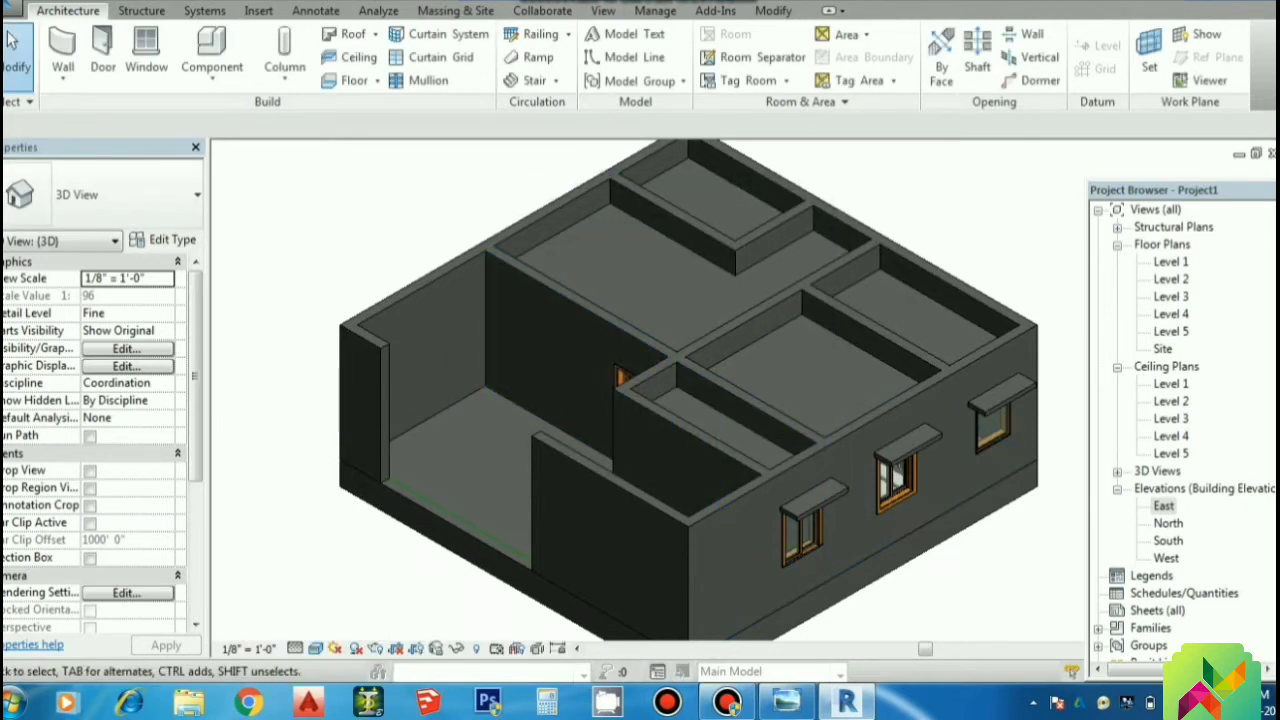
# Step: From the Level 2 floor plan, start a Roof by Extrusion on the north exterior wall's face and open the North elevation for sketching
pyautogui.doubleClick(1171, 279)
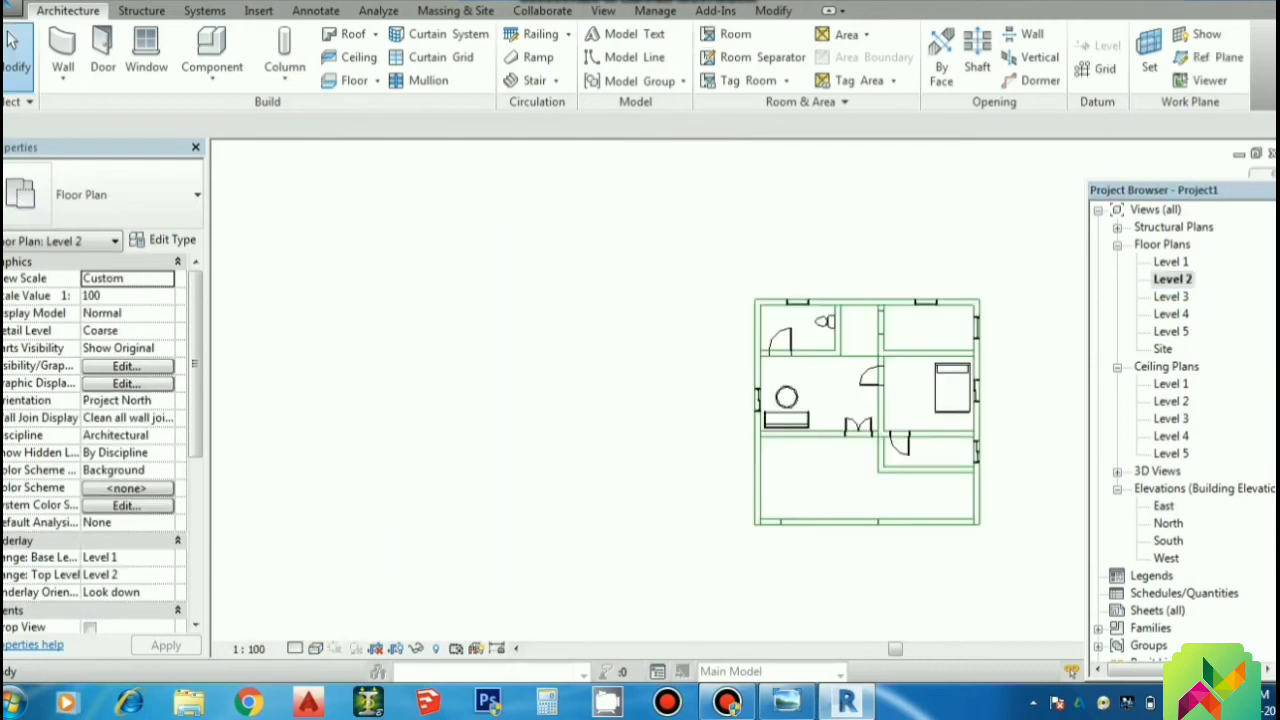
pyautogui.scroll(3, 996, 581)
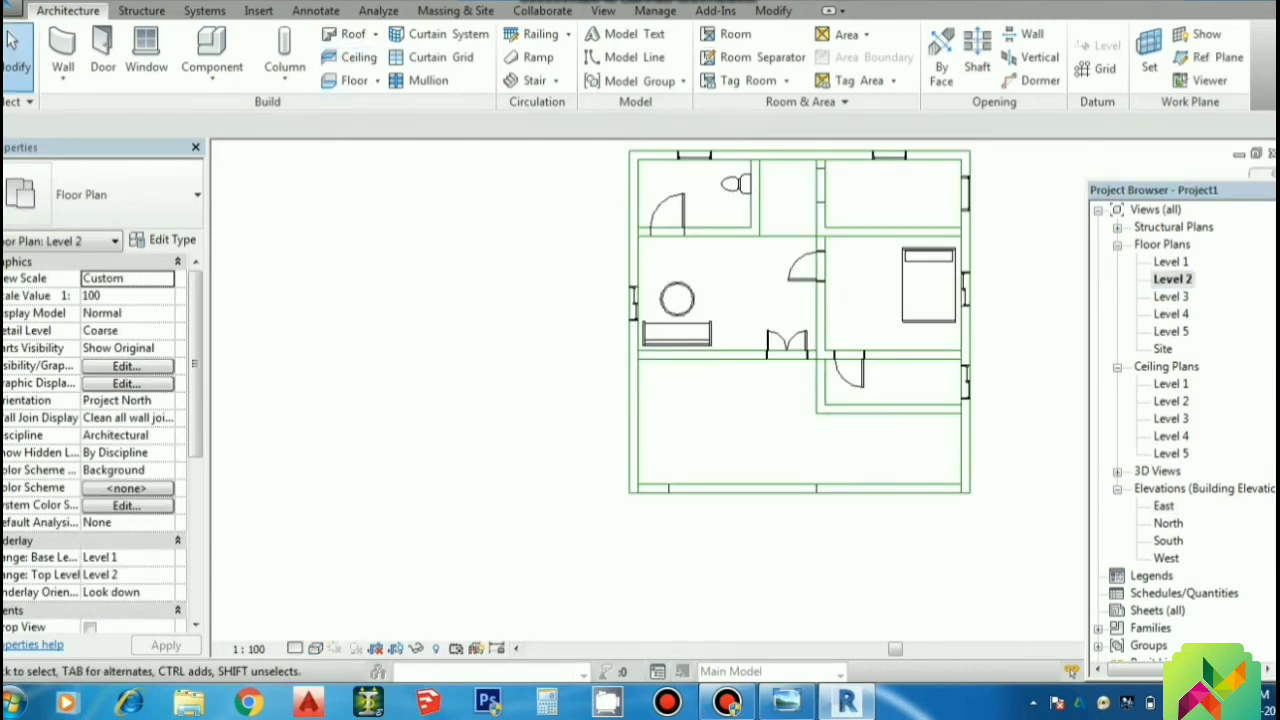
pyautogui.scroll(-2, 593, 373)
pyautogui.click(375, 34)
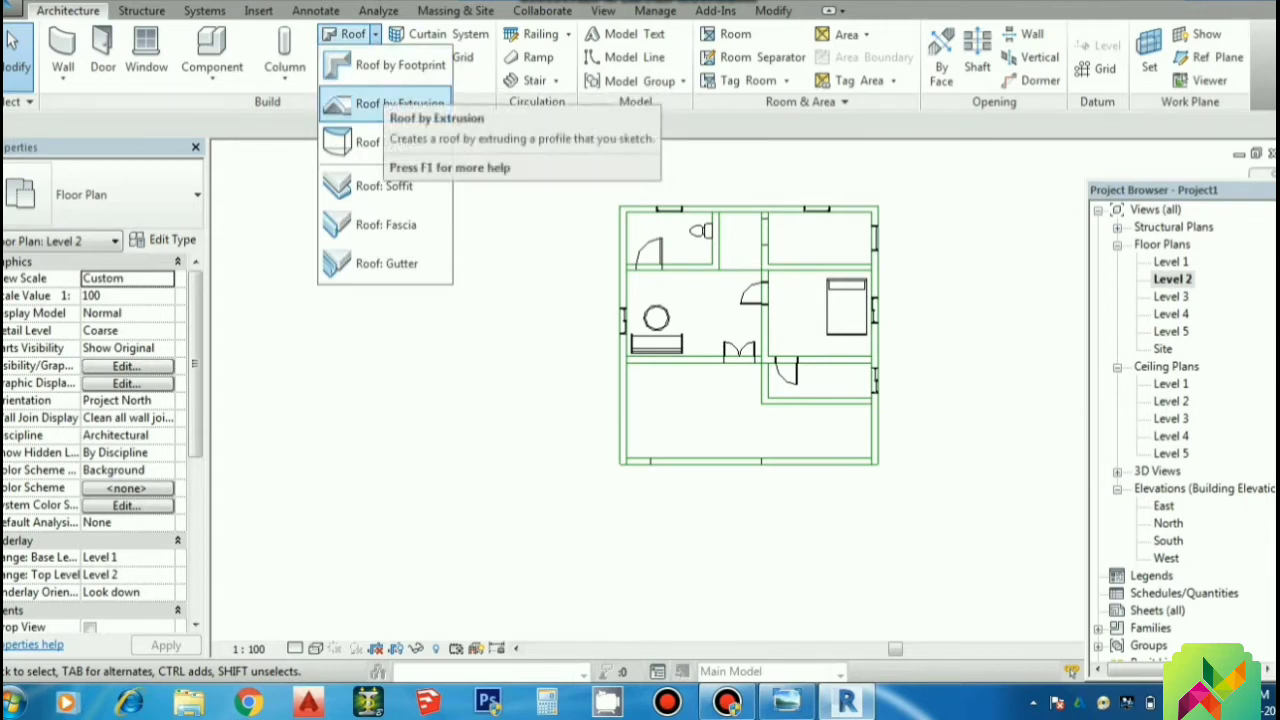
pyautogui.click(360, 104)
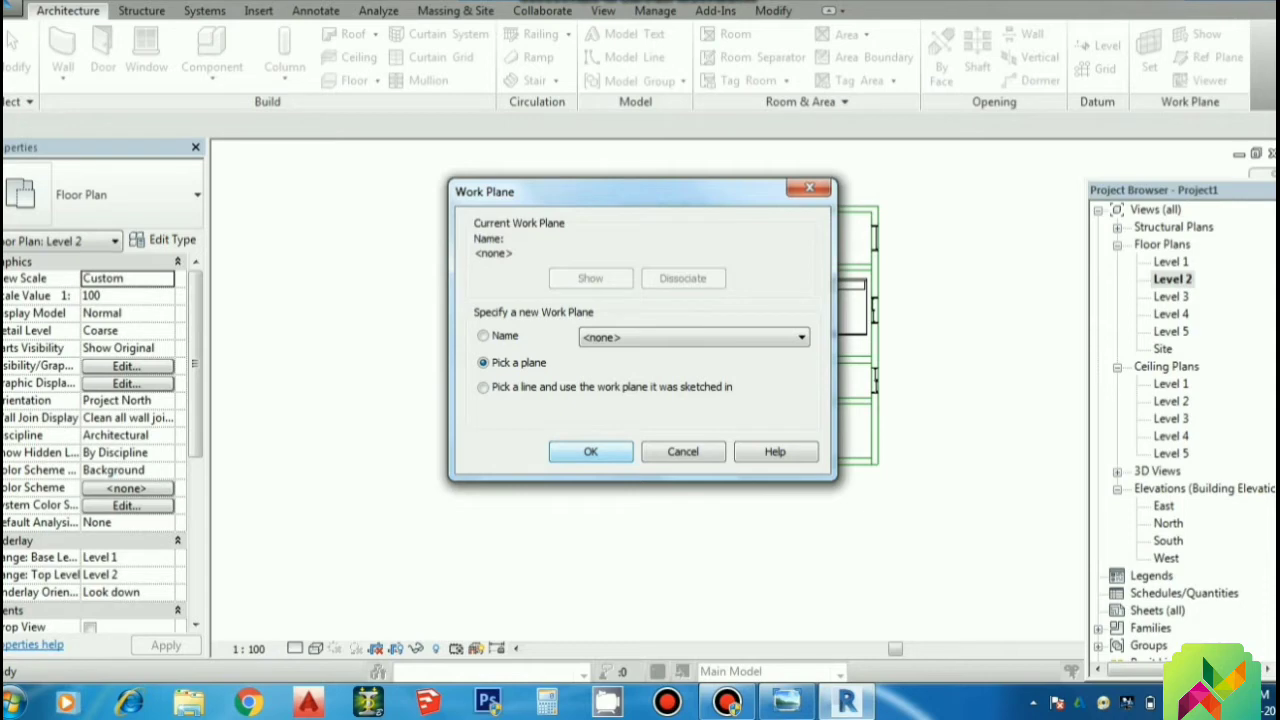
pyautogui.click(590, 451)
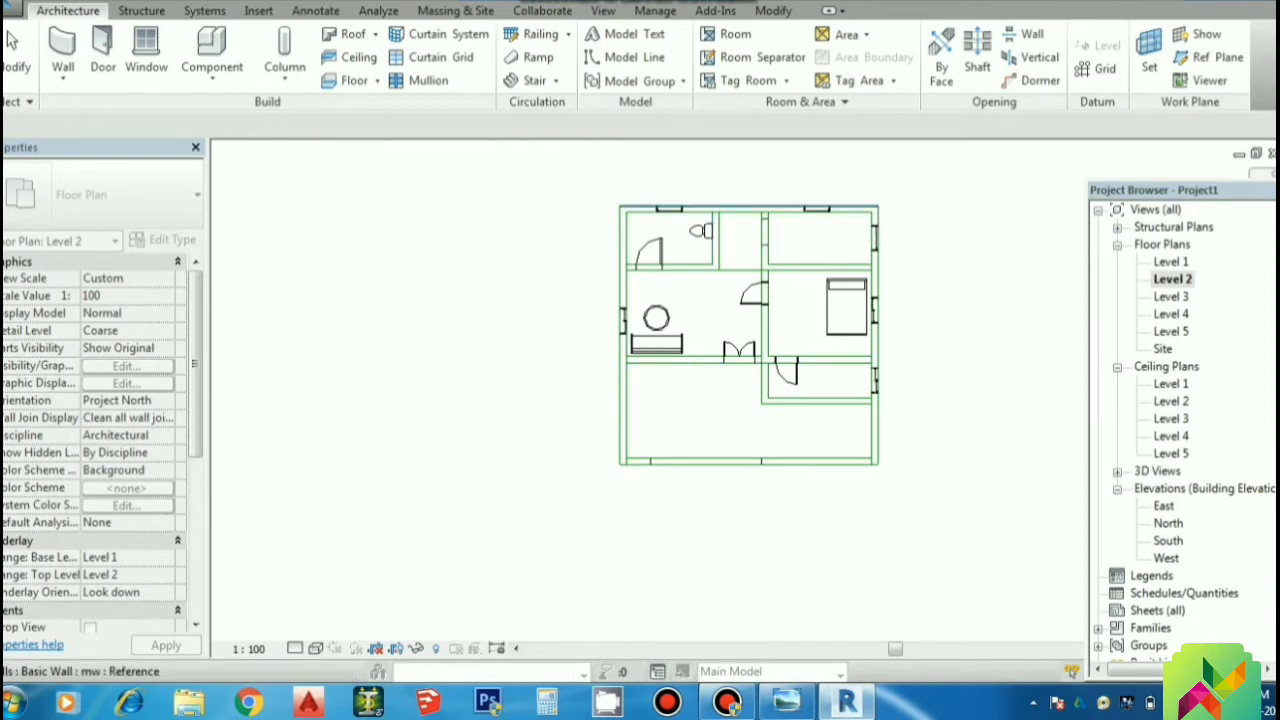
pyautogui.click(749, 208)
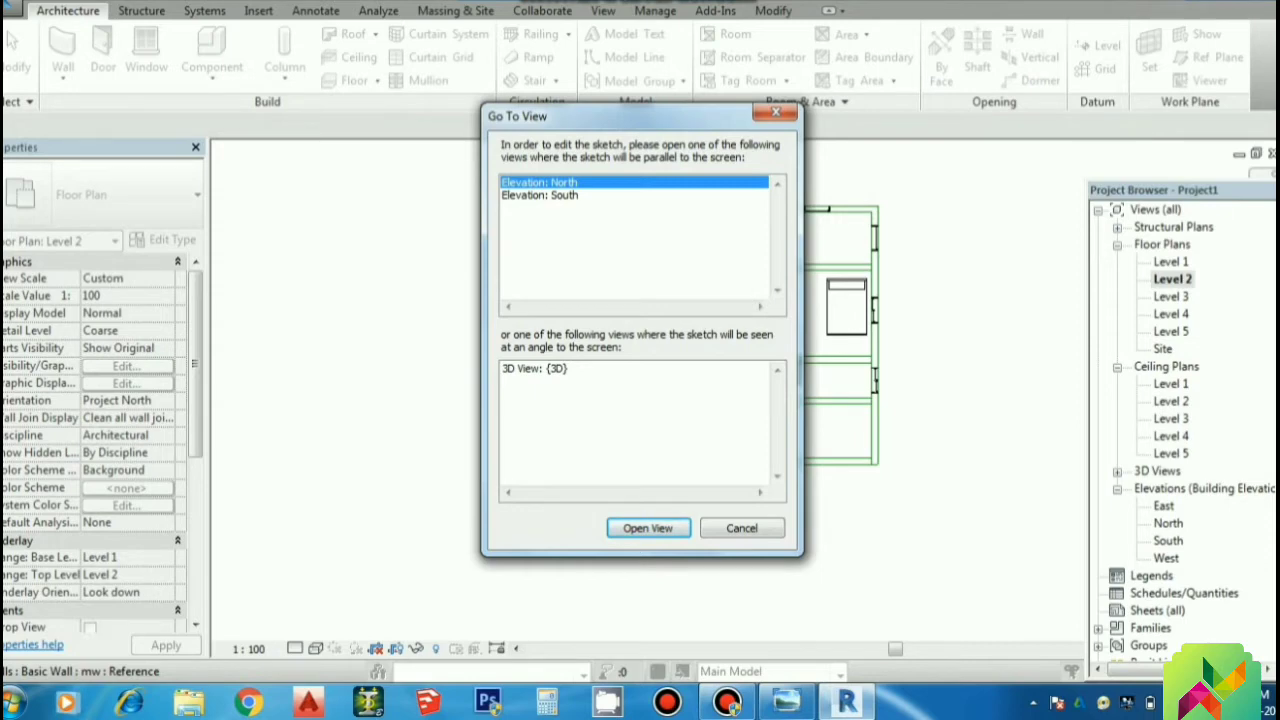
pyautogui.click(648, 528)
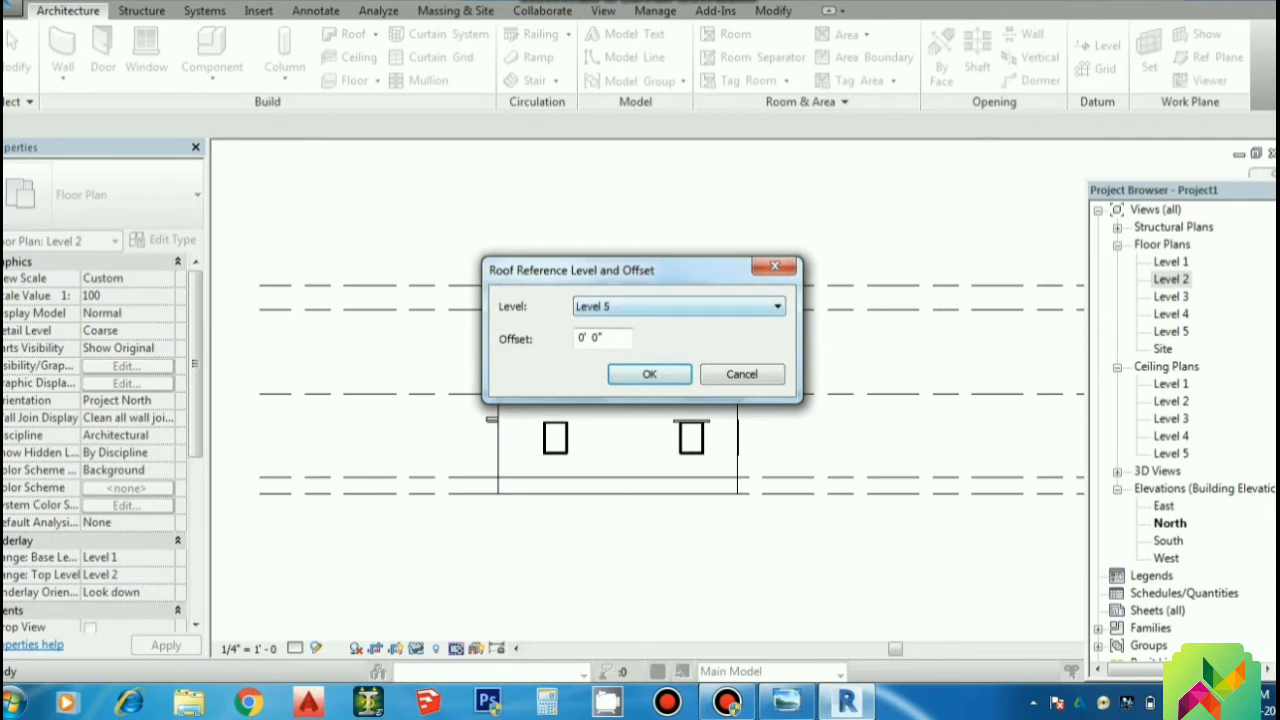
# Step: Set the extrusion roof's reference level to Level 2 with an offset of 10'
pyautogui.hotkey('alt', 'Down')
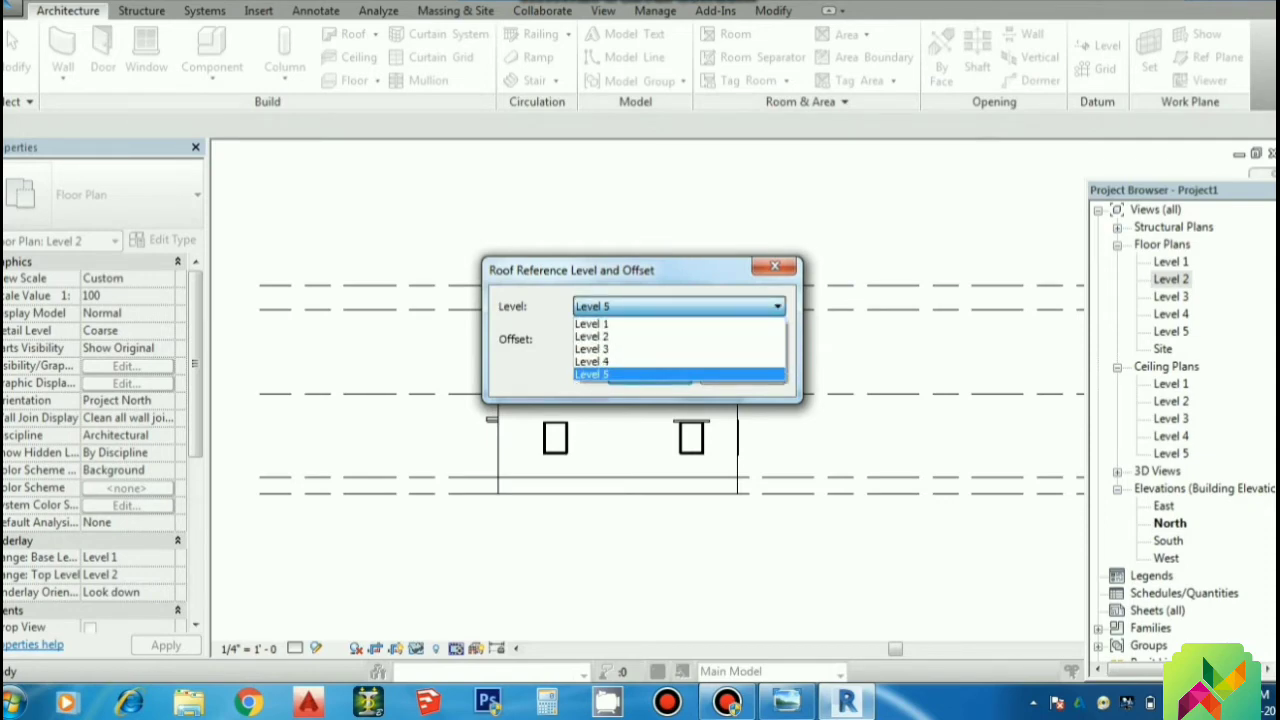
pyautogui.press('Up')
pyautogui.press('Up')
pyautogui.press('Up')
pyautogui.press('Return')
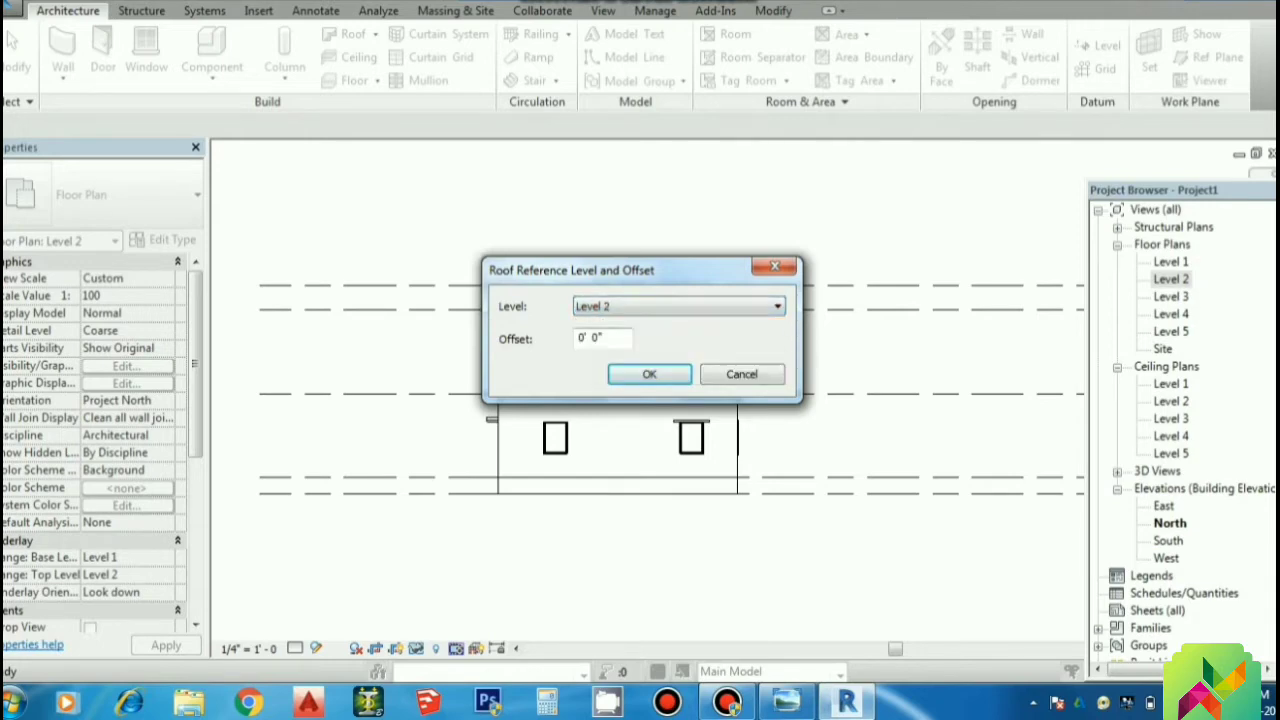
pyautogui.press('Tab')
pyautogui.write("10'")
pyautogui.press('Return')
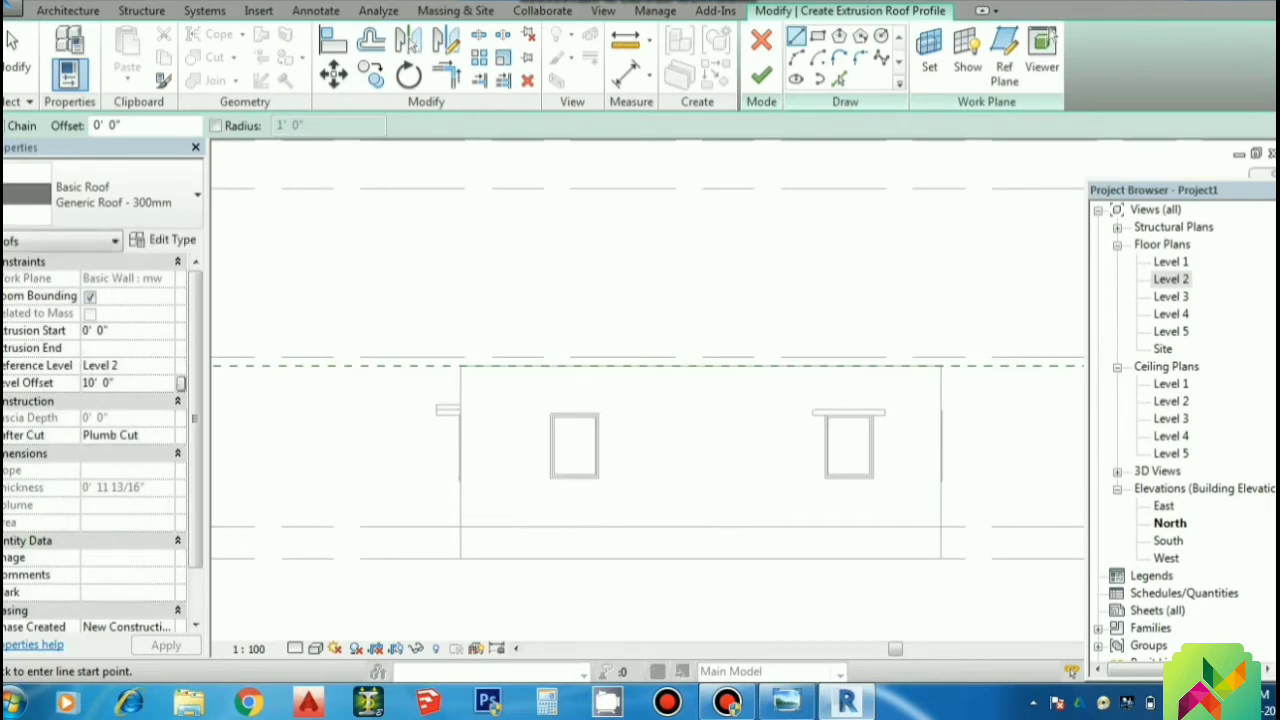
# Step: Sketch a shallow start-end-radius arc along the wall top, from just beyond the wall's left end to about its middle
pyautogui.click(797, 58)
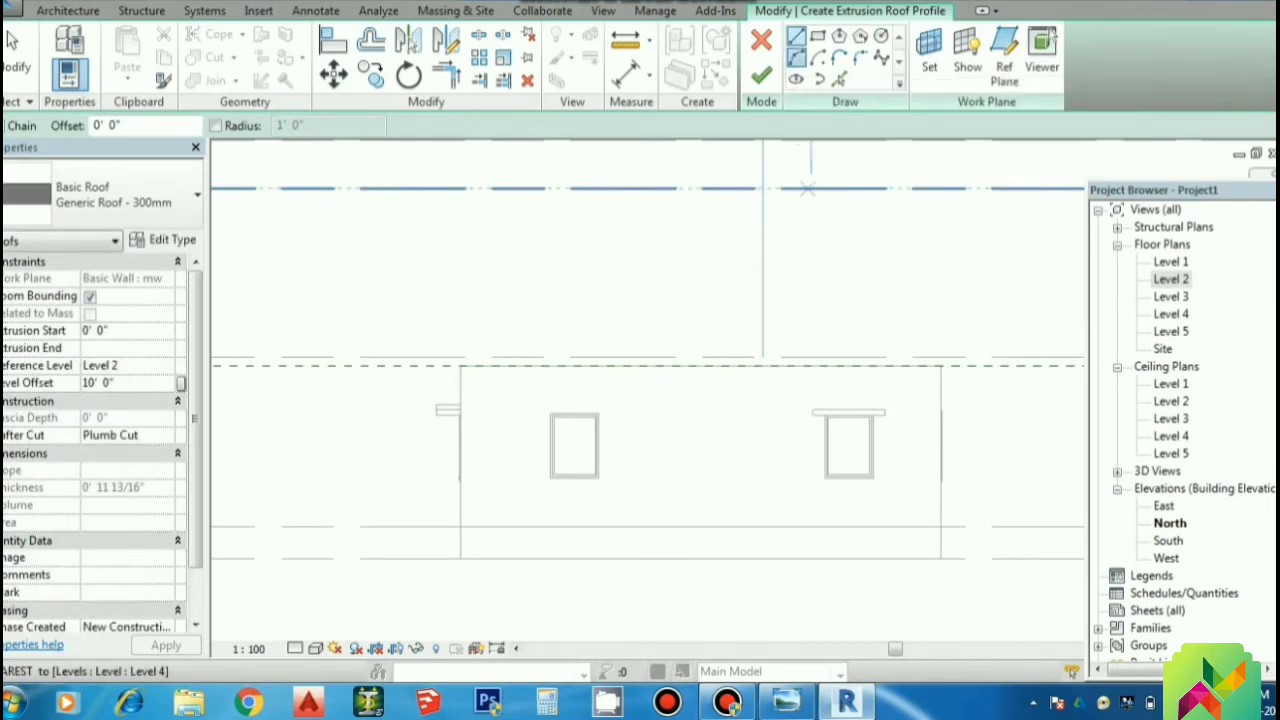
pyautogui.click(443, 365)
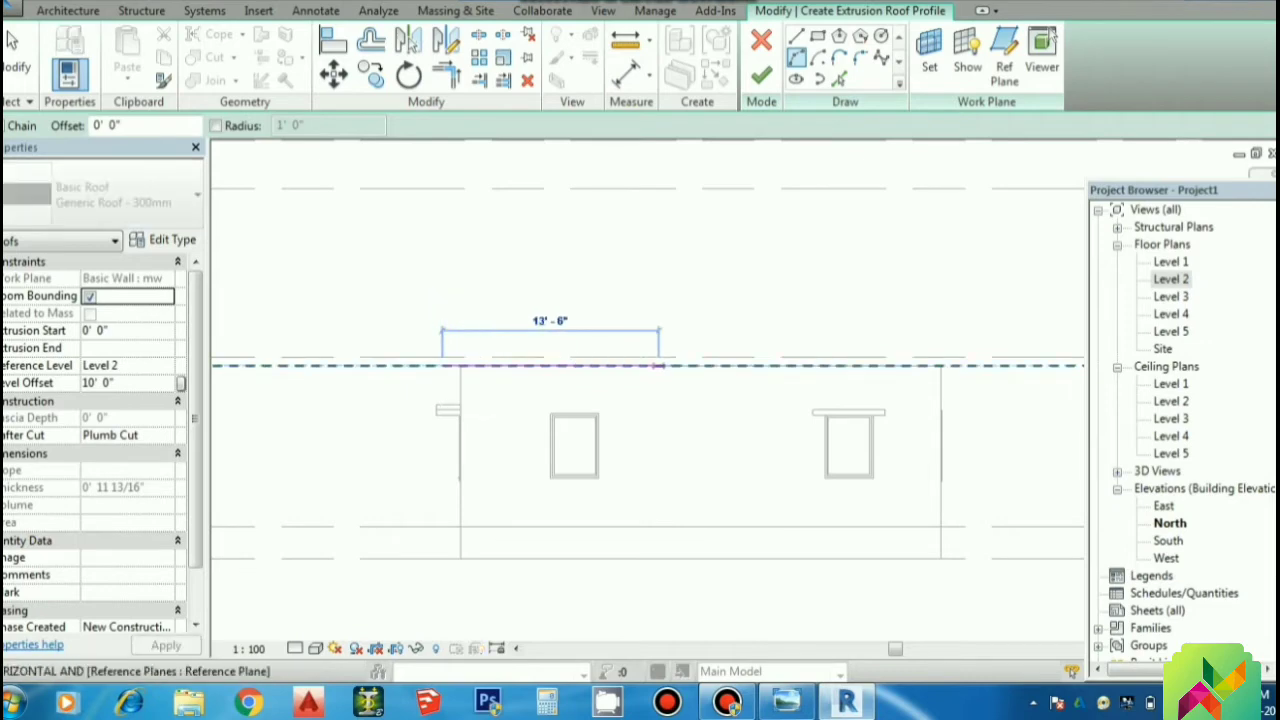
pyautogui.click(692, 366)
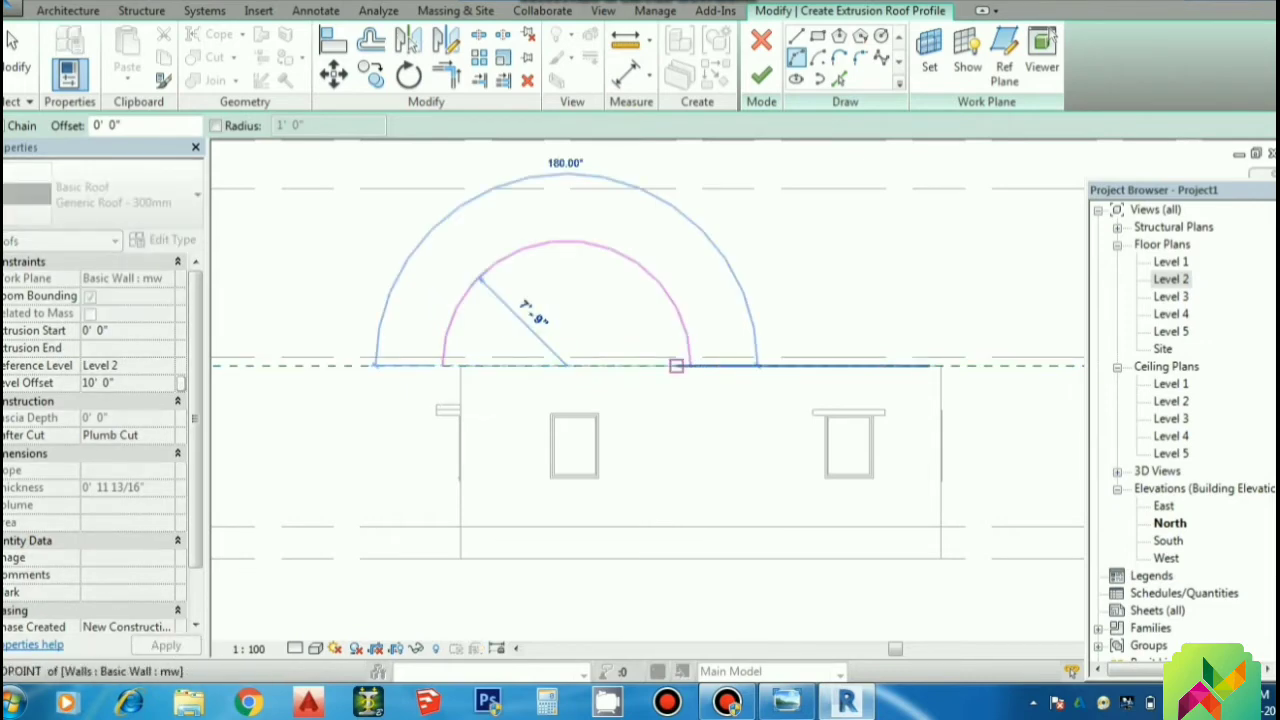
pyautogui.click(545, 348)
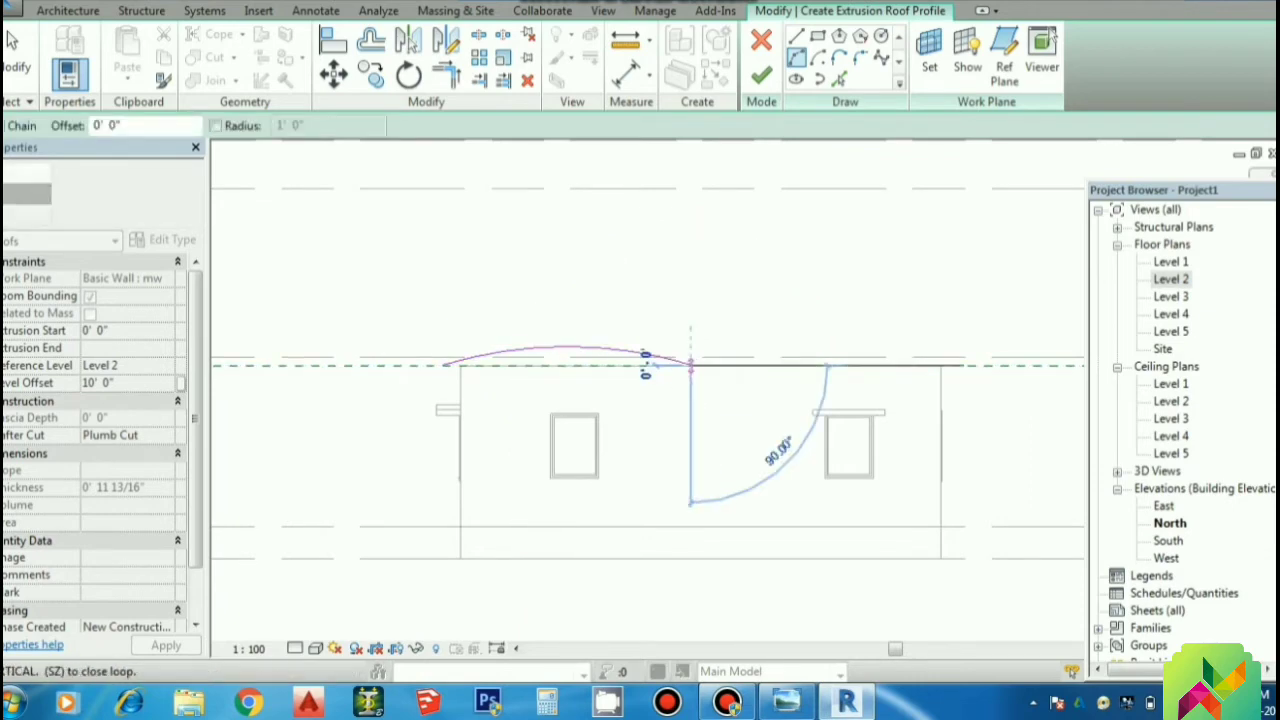
pyautogui.press('Escape')
pyautogui.press('Escape')
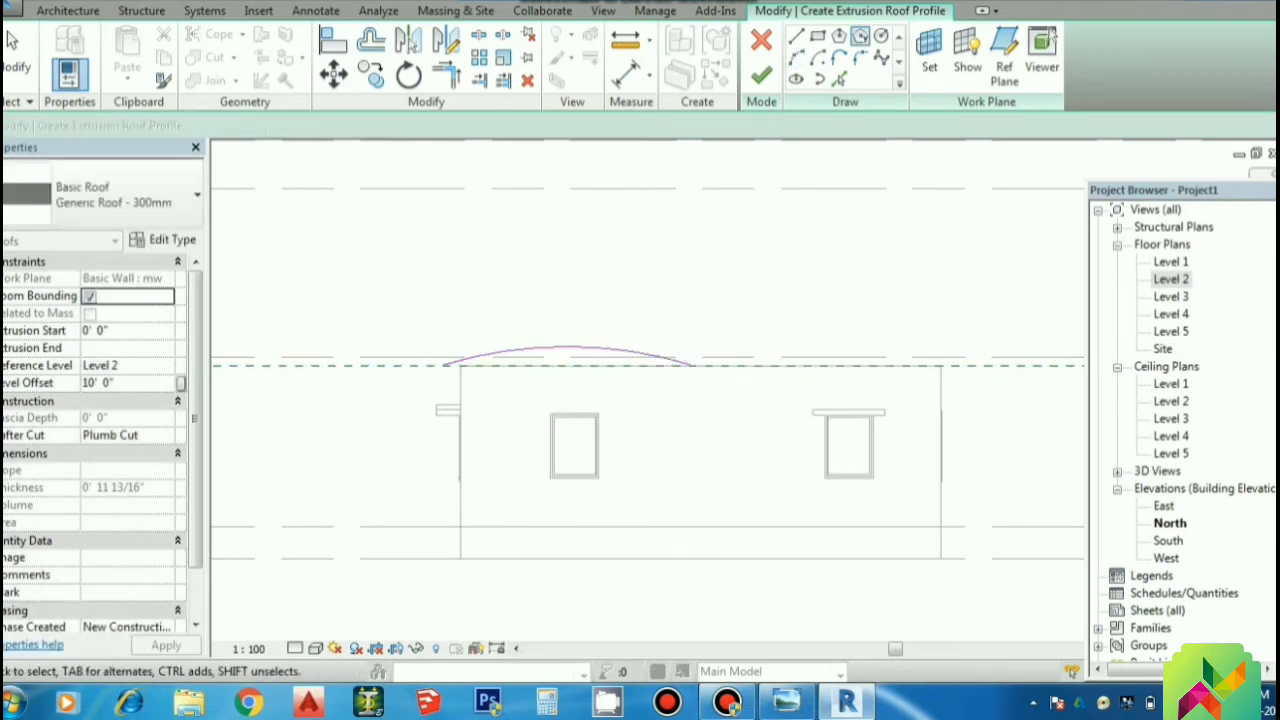
# Step: Continue the roof profile with a taller start-end-radius arc to above the right-hand window and a shallow arc about 9' long past the wall's right end
pyautogui.click(796, 57)
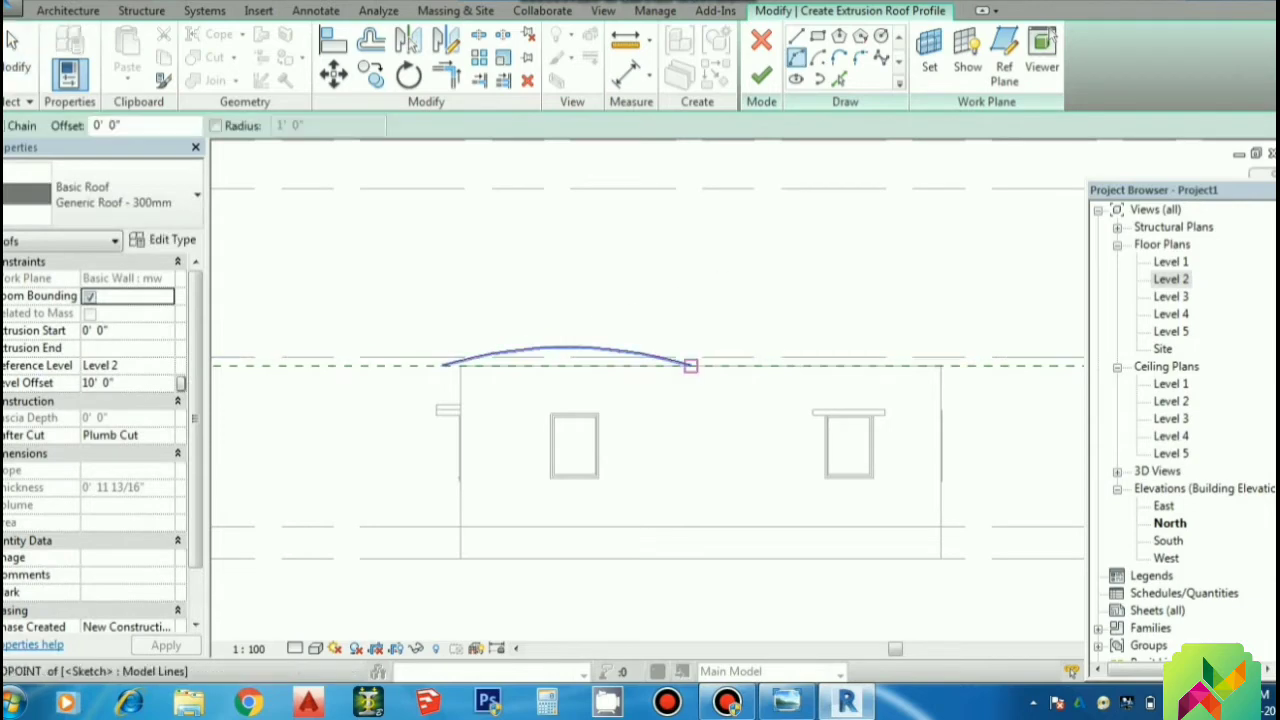
pyautogui.click(691, 366)
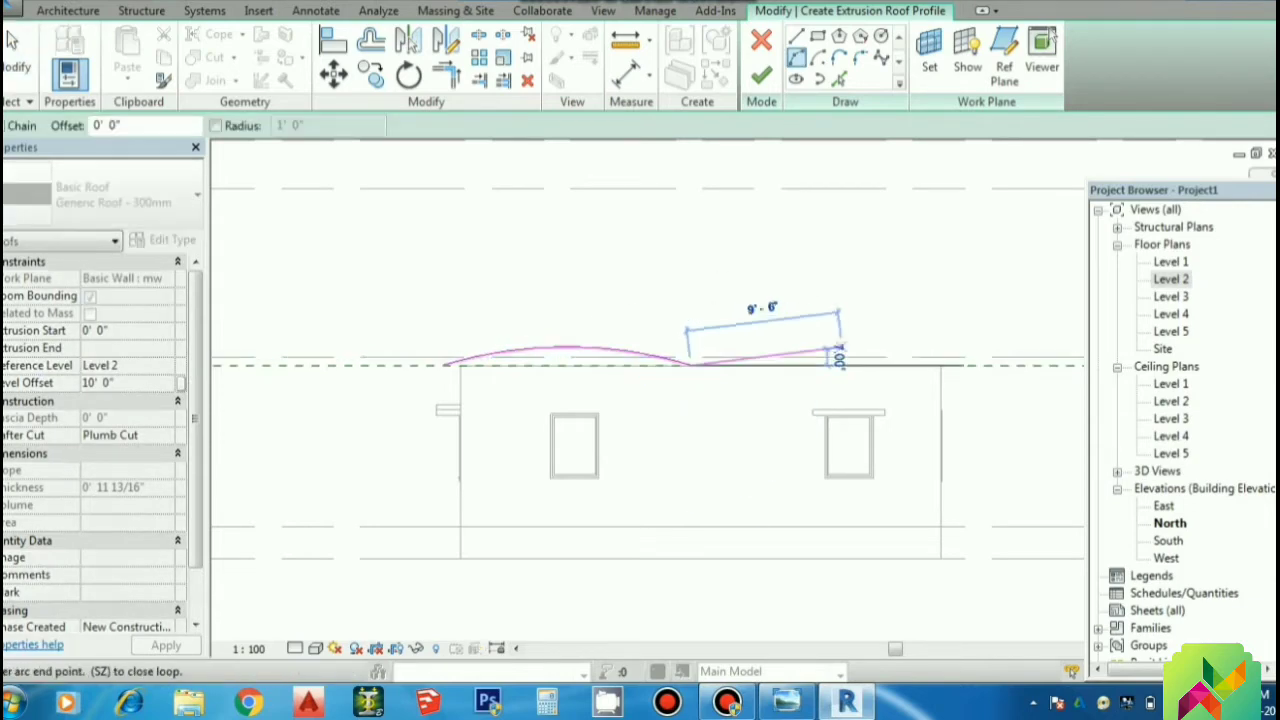
pyautogui.click(840, 356)
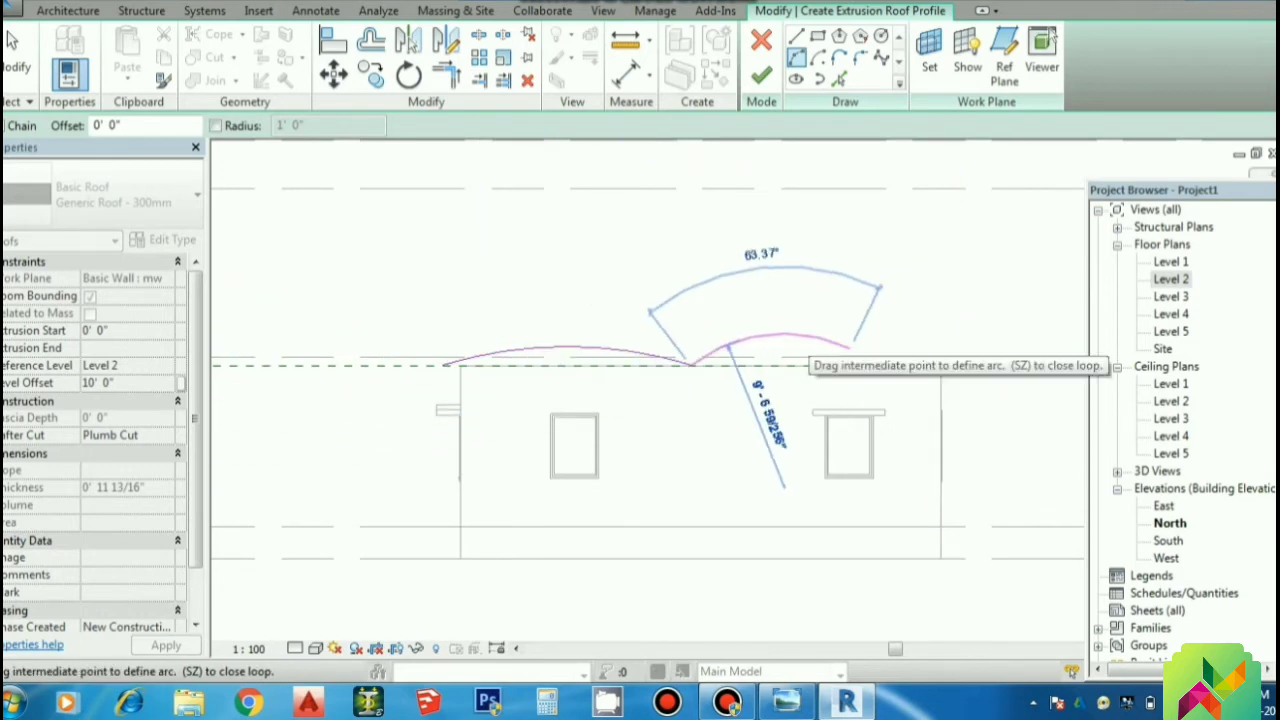
pyautogui.click(805, 334)
pyautogui.click(820, 338)
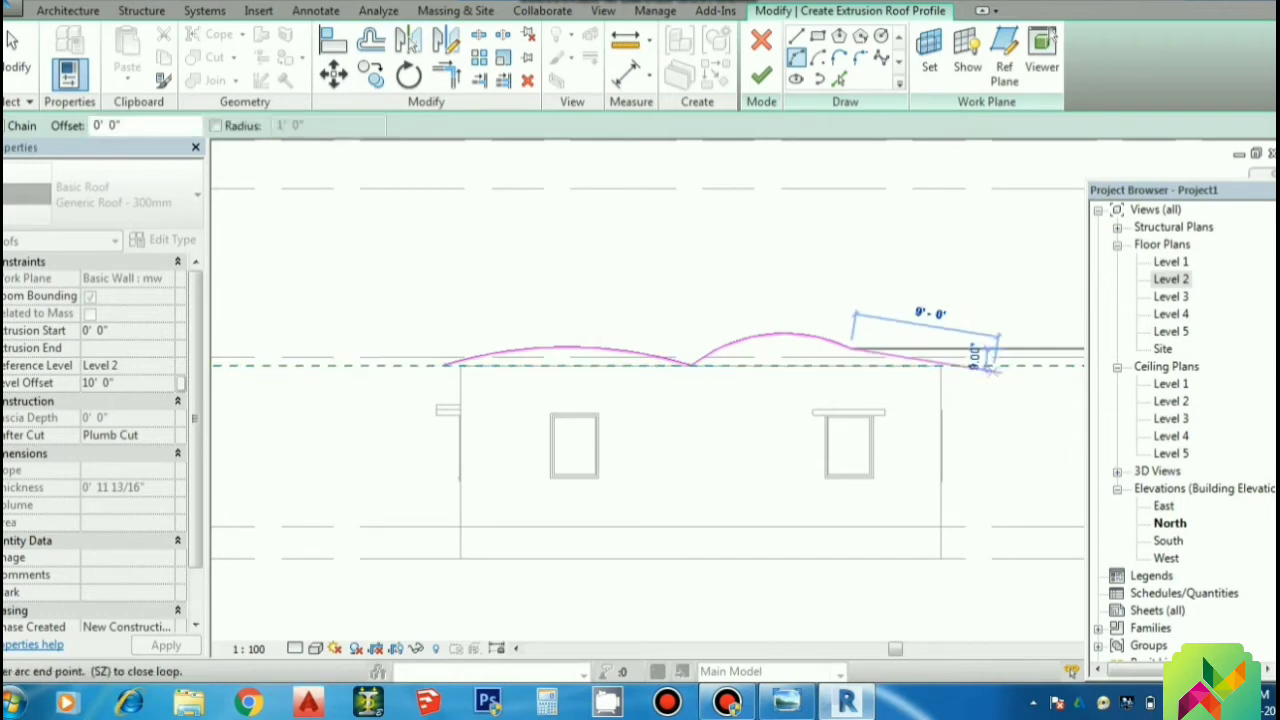
pyautogui.click(1000, 370)
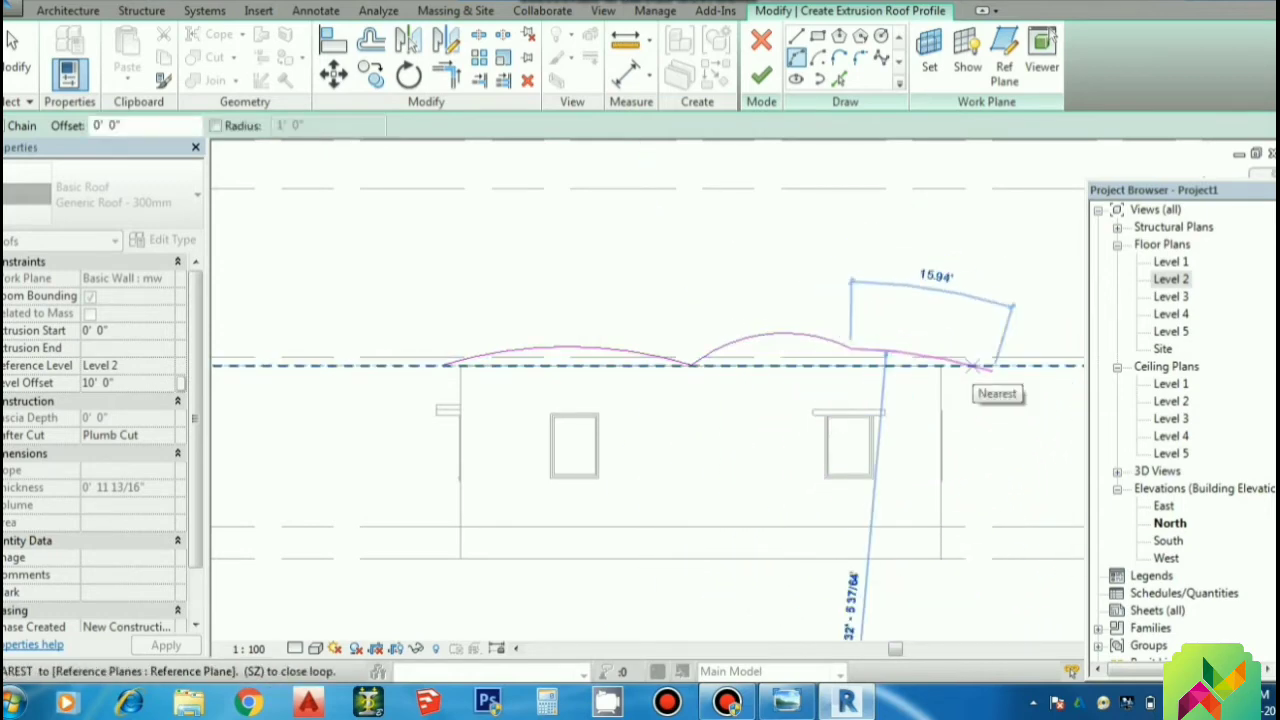
pyautogui.click(975, 368)
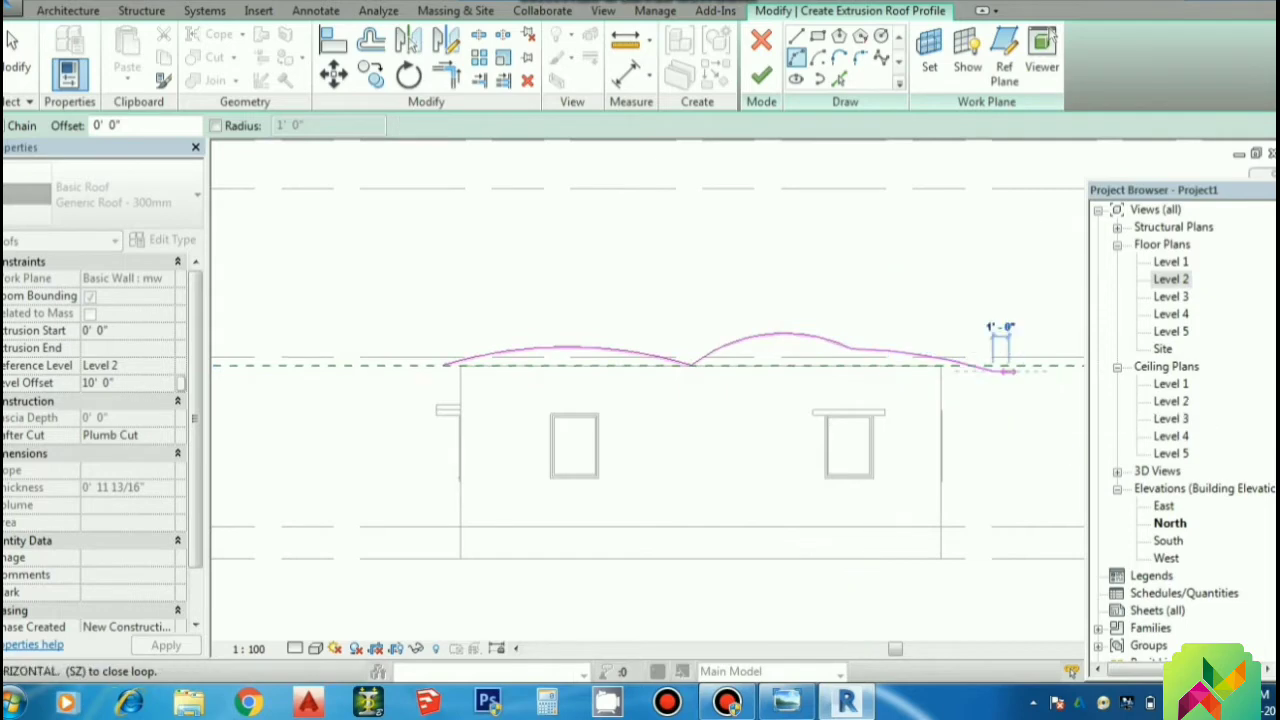
# Step: Finish the extrusion roof profile and show the resulting curved roof in the default 3D view
pyautogui.click(761, 76)
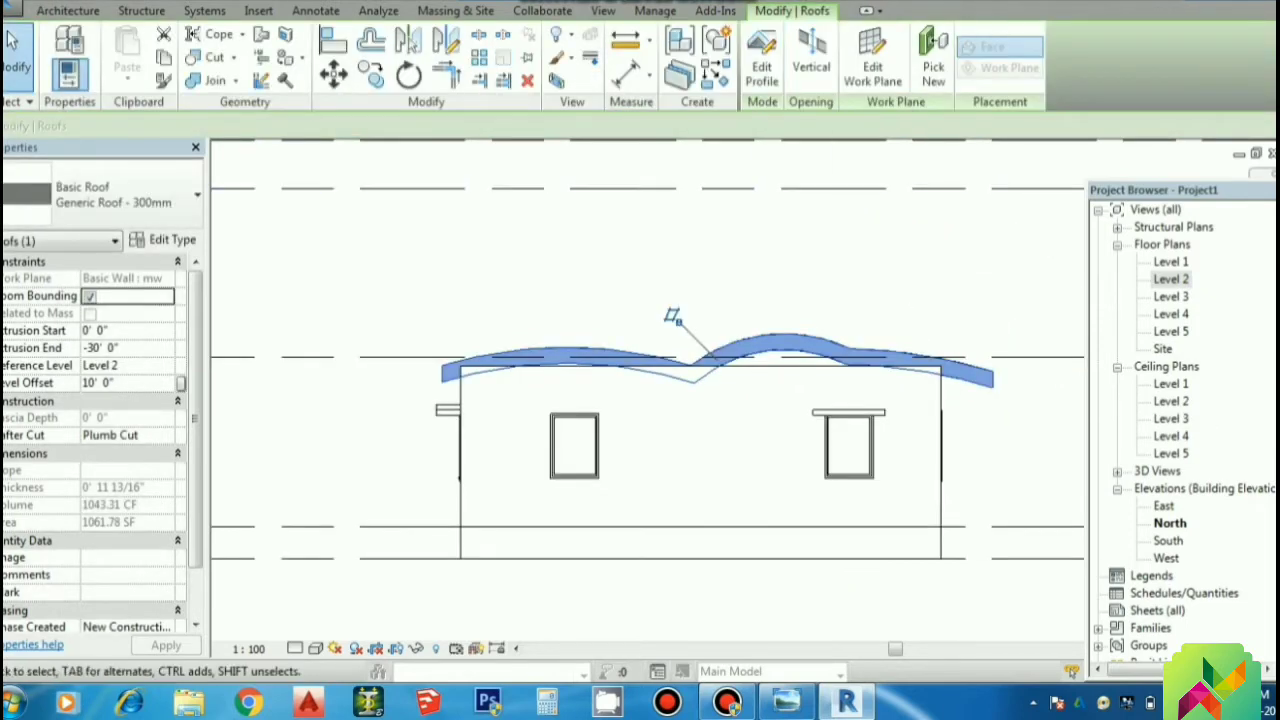
pyautogui.press('Escape')
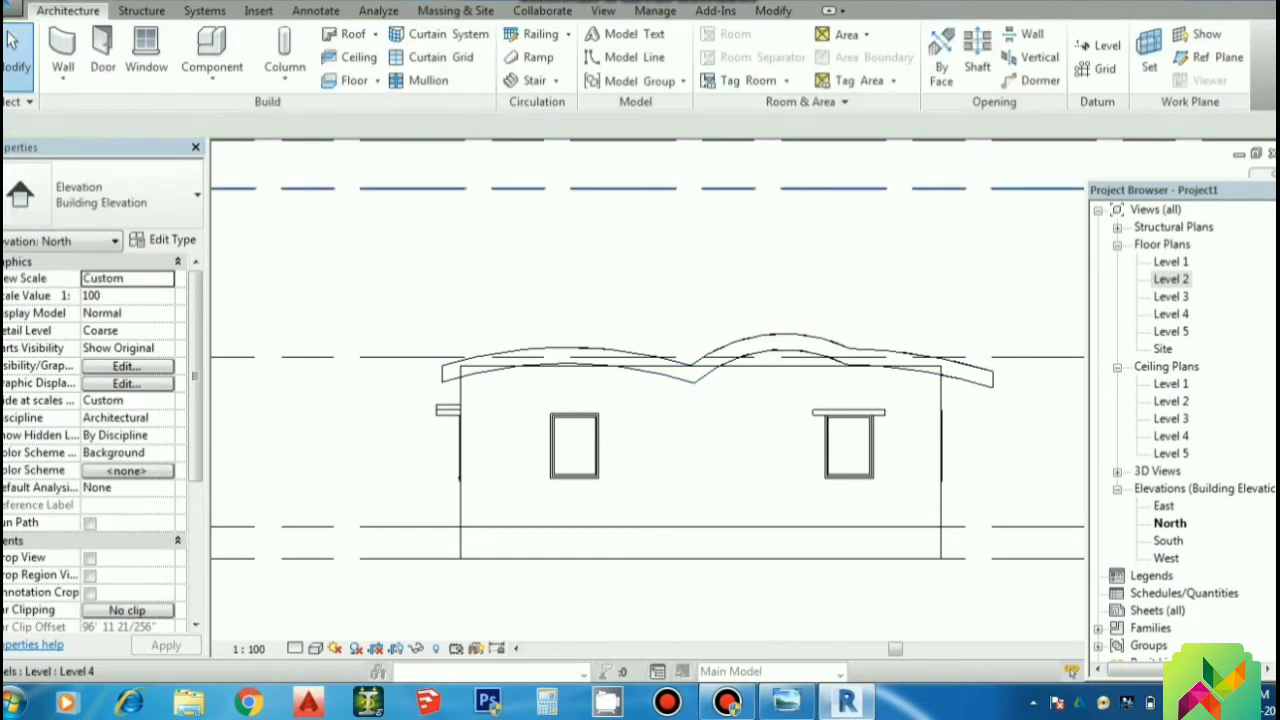
pyautogui.click(340, 11)
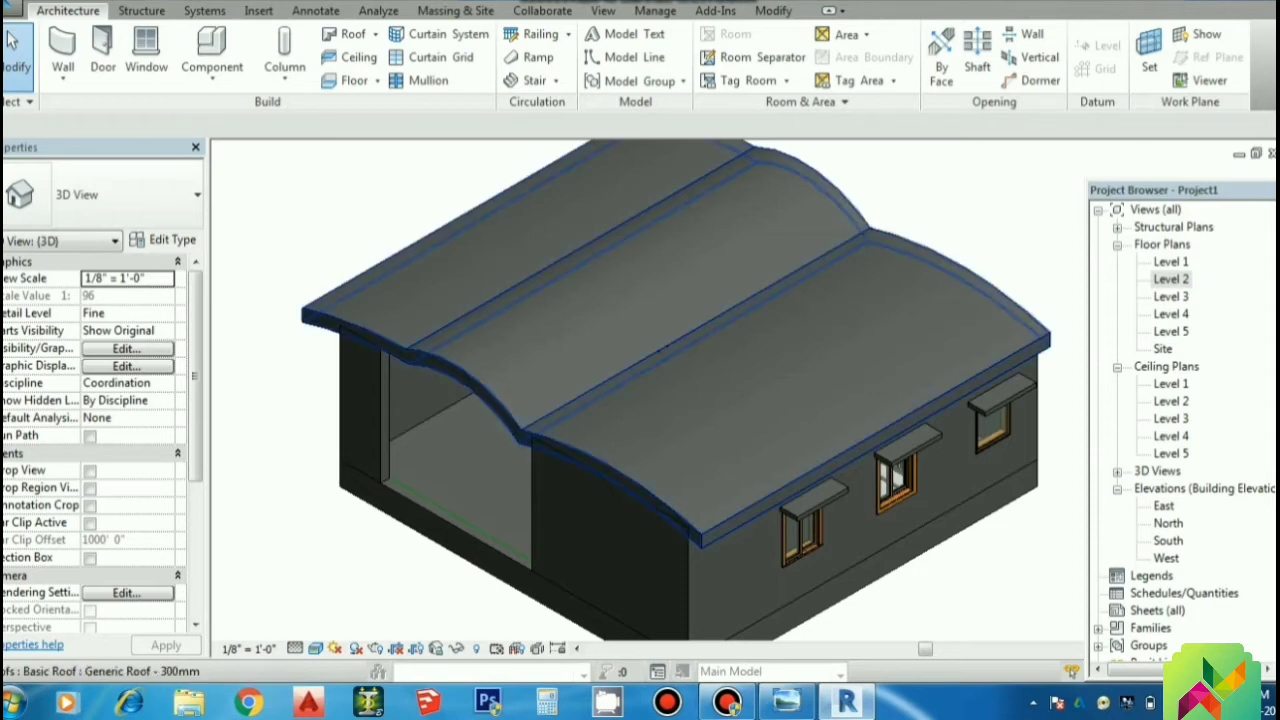
# Step: Duplicate the curved roof's Generic Roof - 300mm type, accepting the suggested name
pyautogui.click(650, 495)
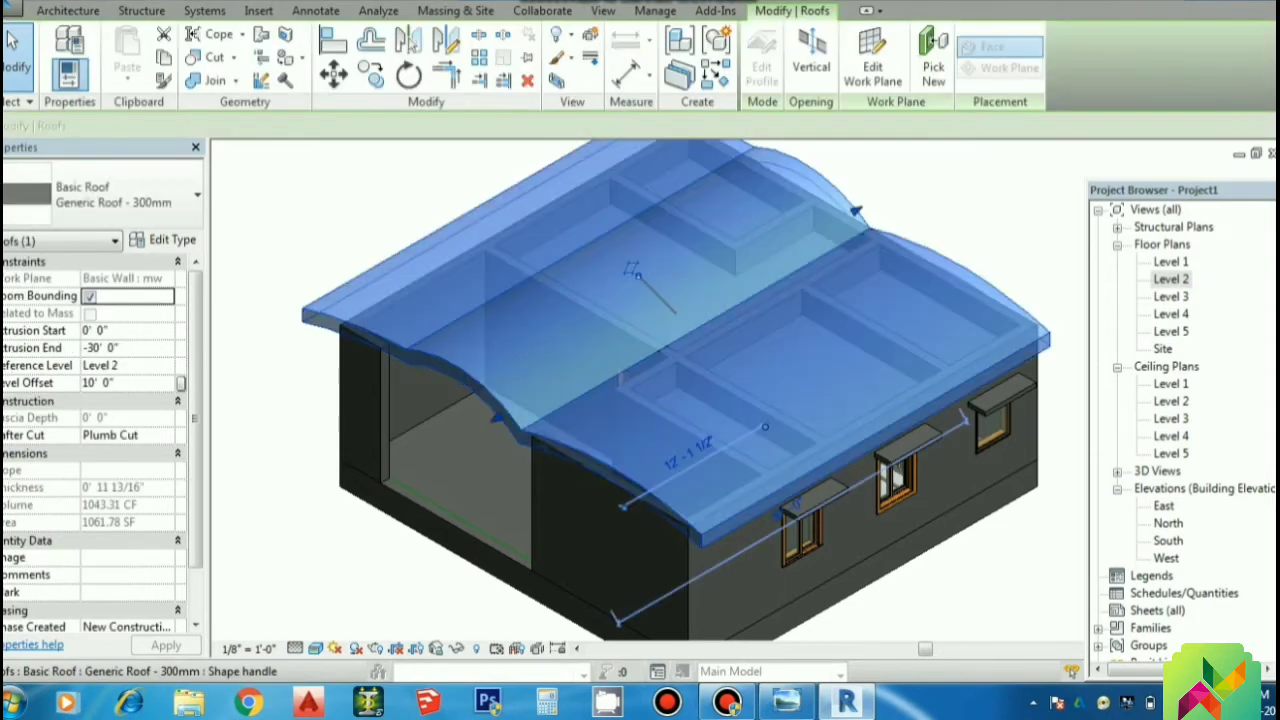
pyautogui.click(166, 241)
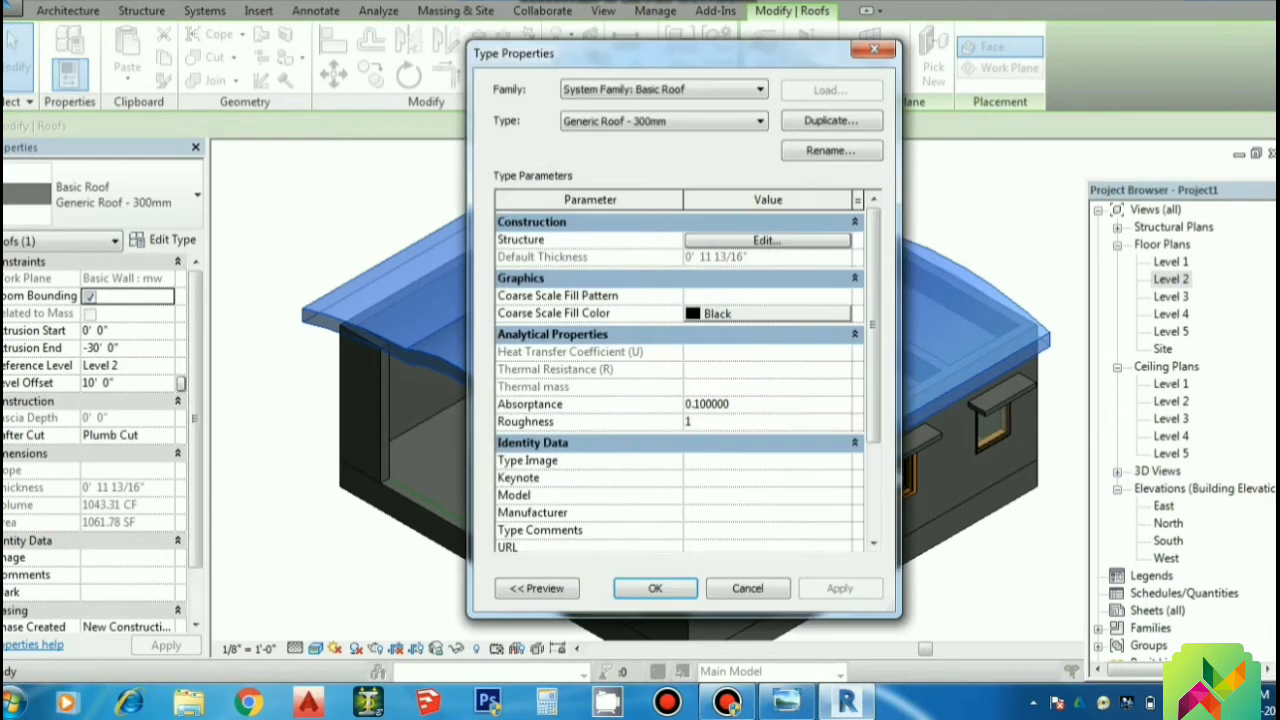
pyautogui.click(831, 121)
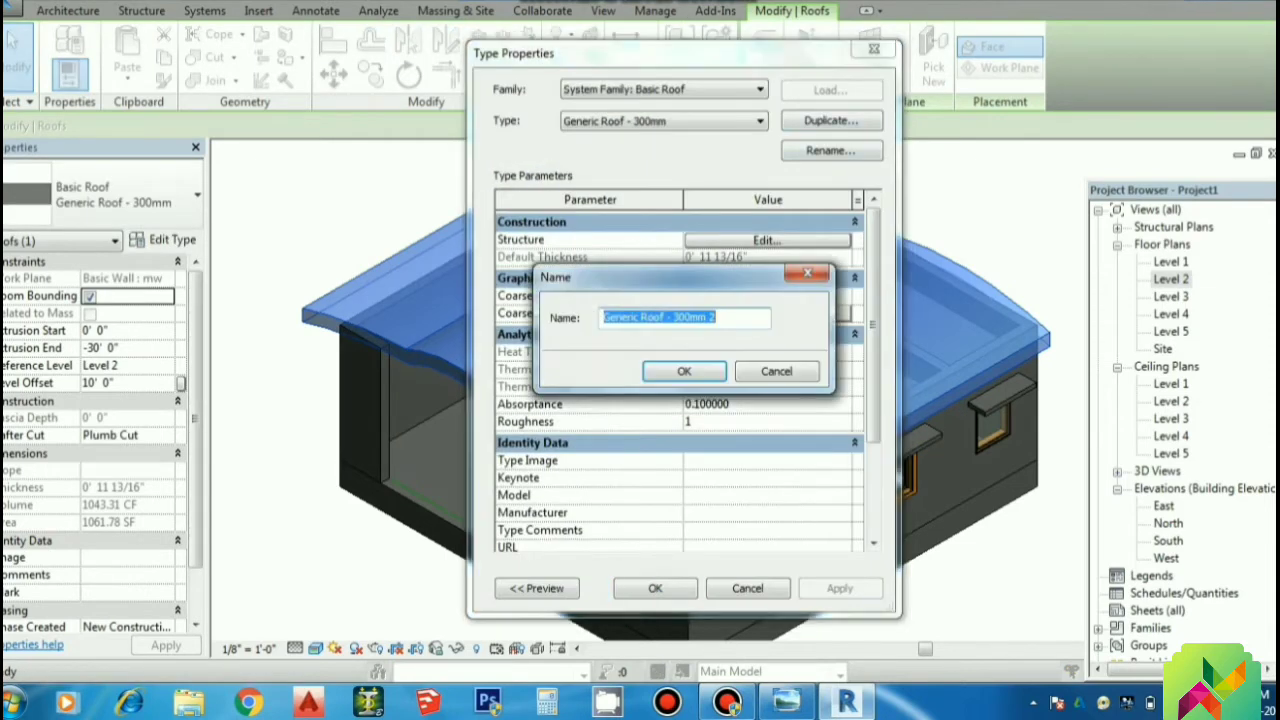
pyautogui.click(684, 371)
# Step: Set the structure layer thickness of the duplicated roof type to 0' 6" and apply it to the curved roof
pyautogui.click(767, 240)
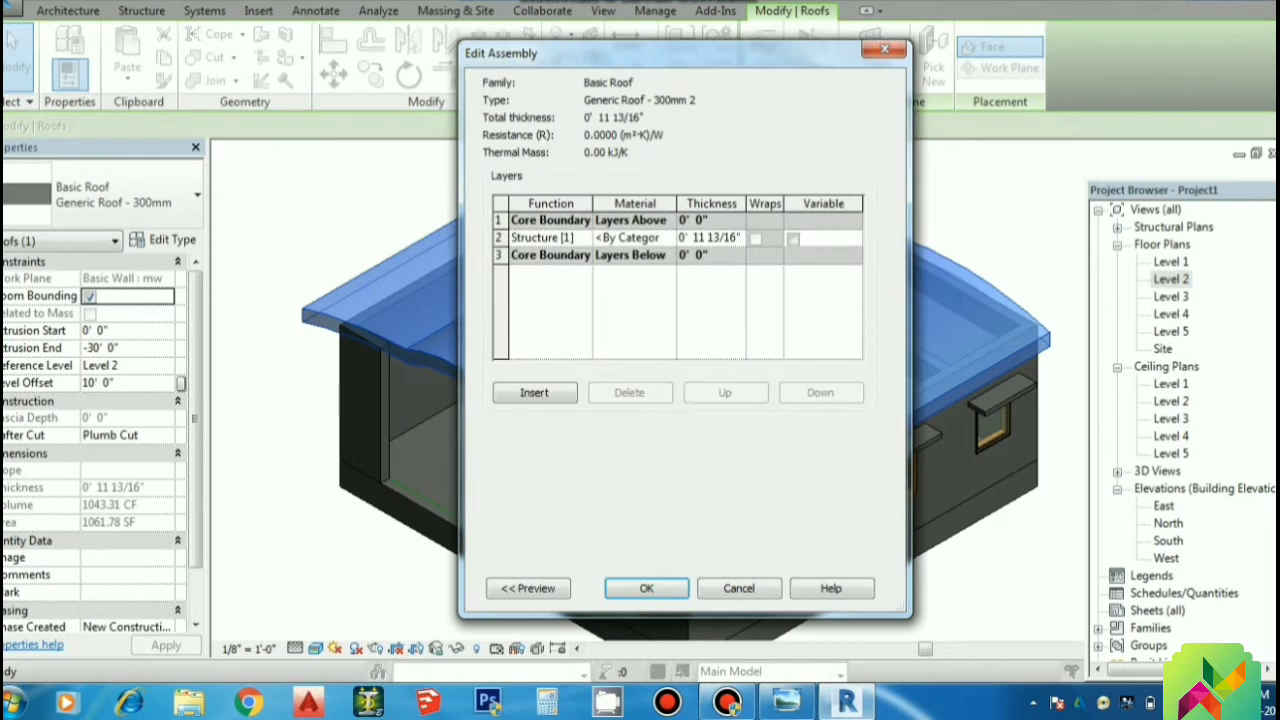
pyautogui.click(711, 238)
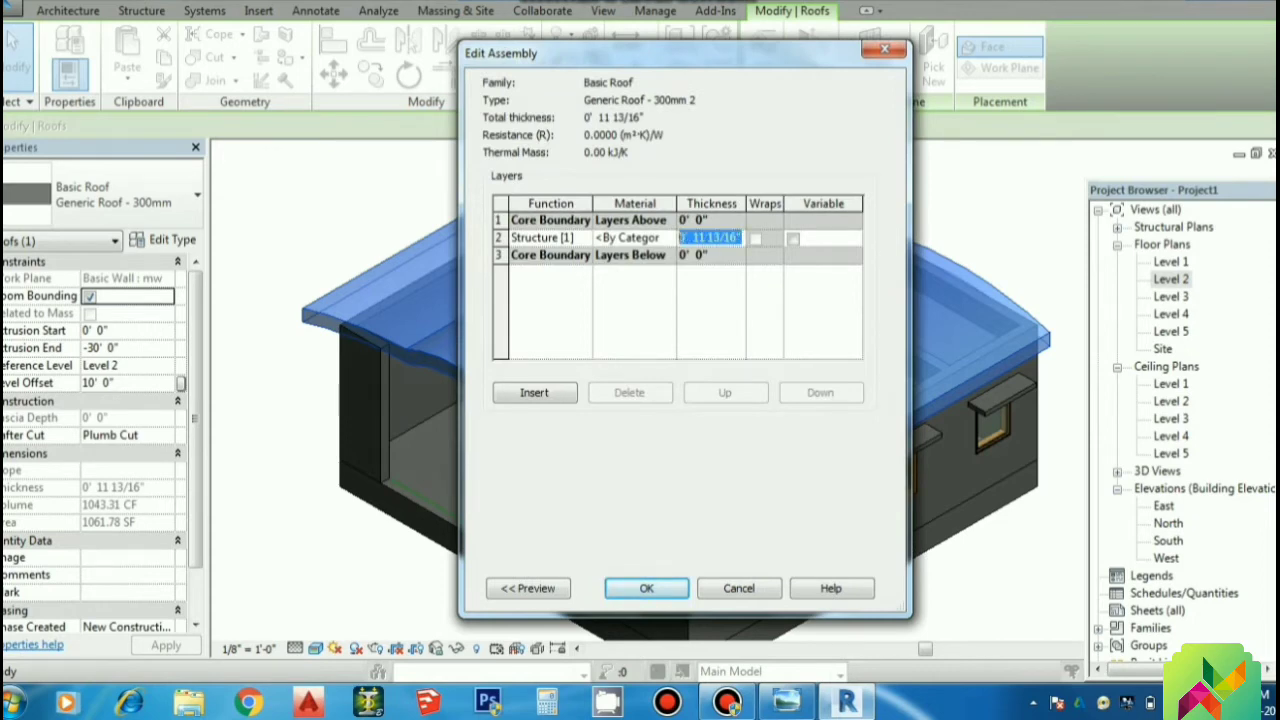
pyautogui.write('0 6')
pyautogui.press('Tab')
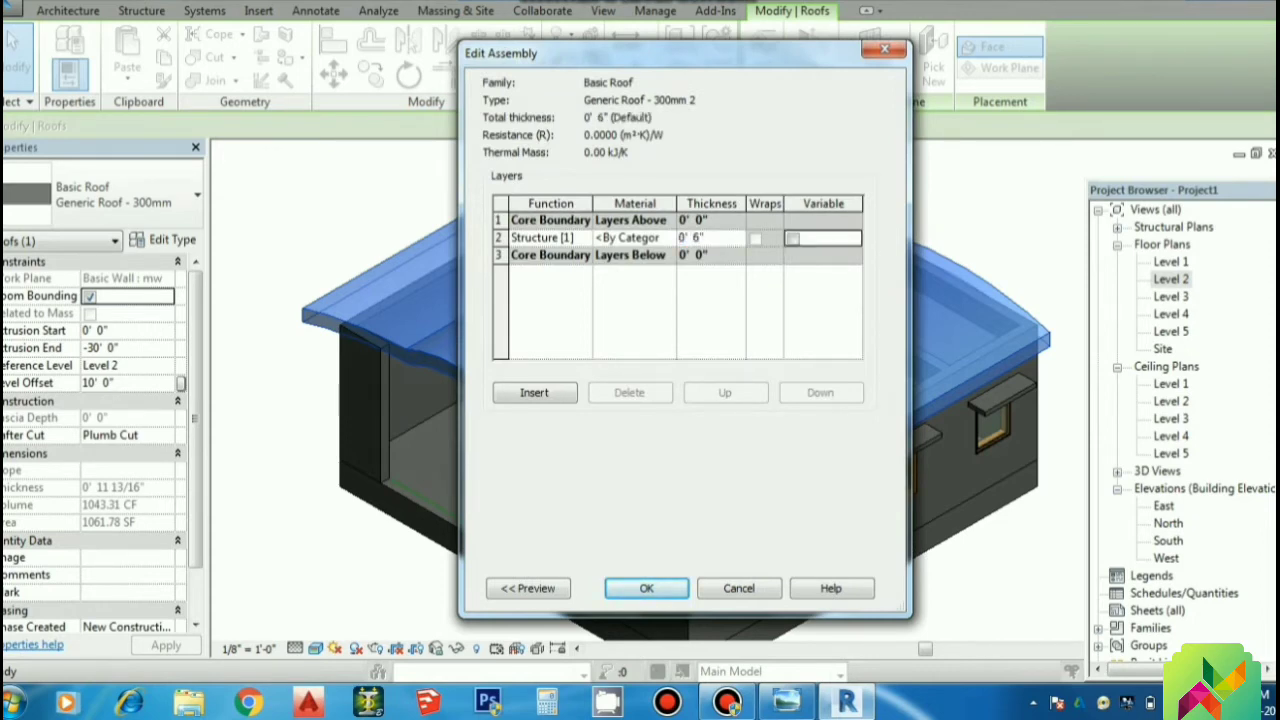
pyautogui.click(646, 588)
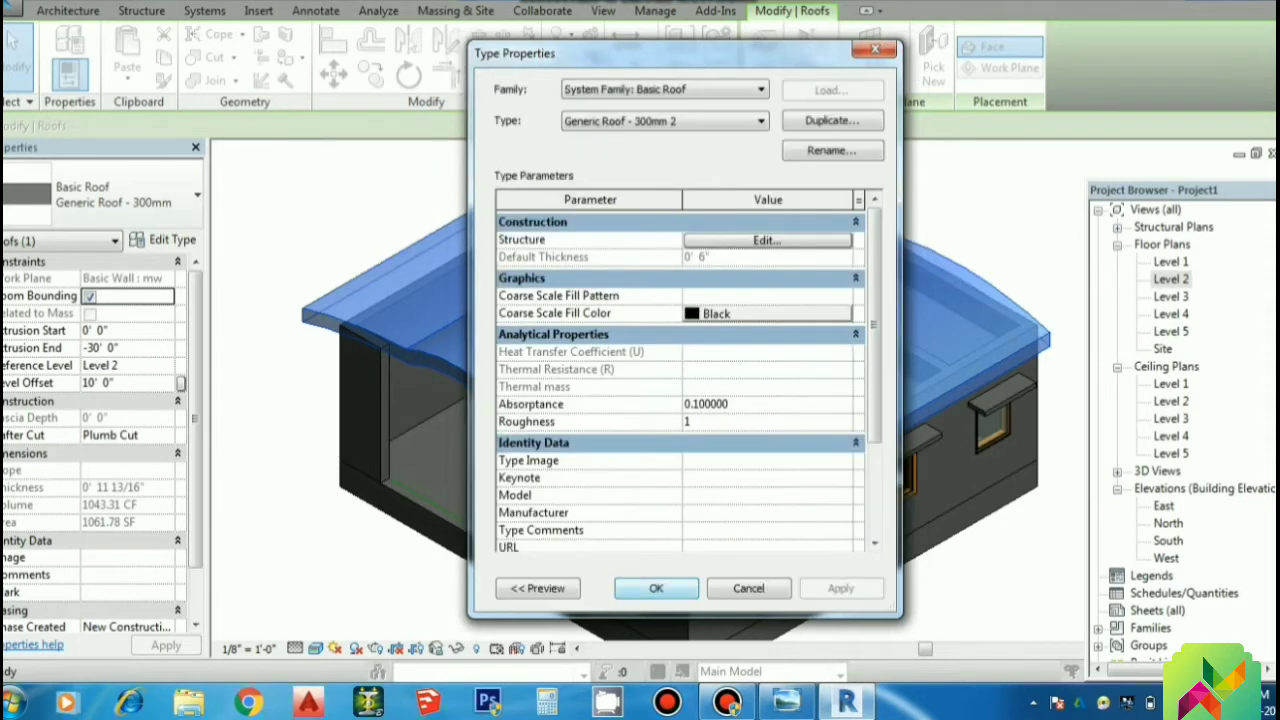
pyautogui.click(656, 588)
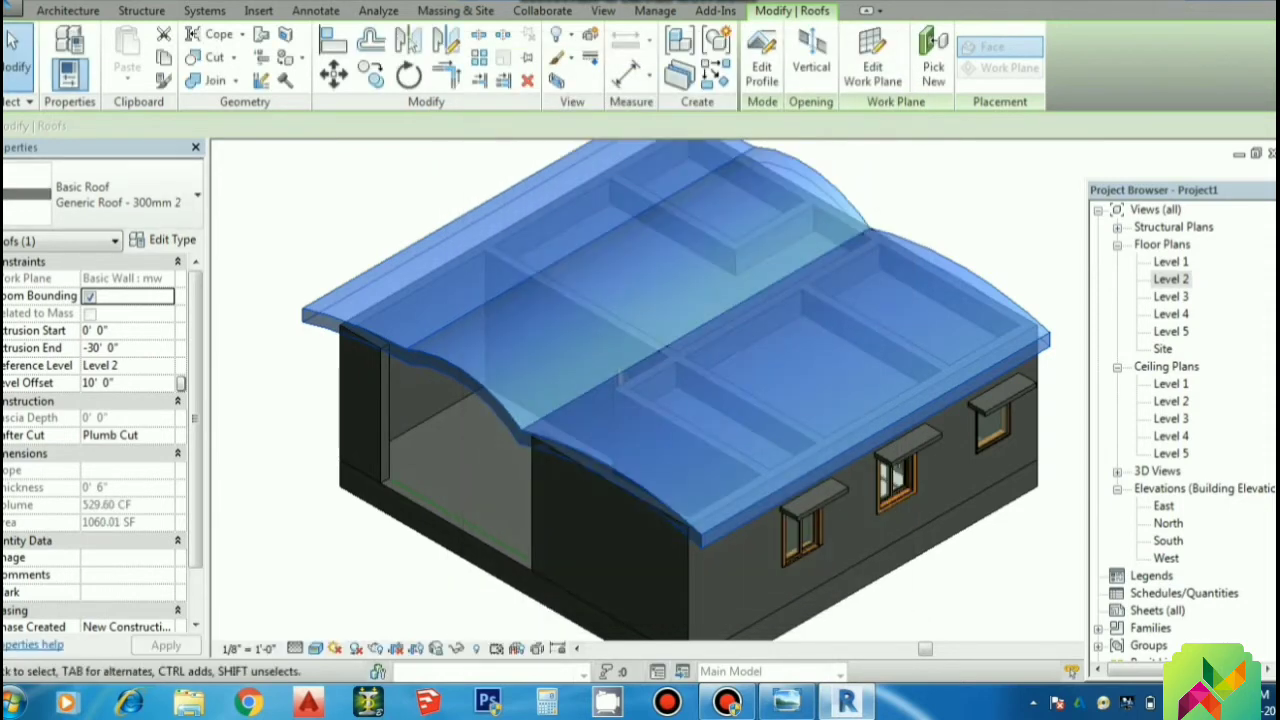
pyautogui.press('Escape')
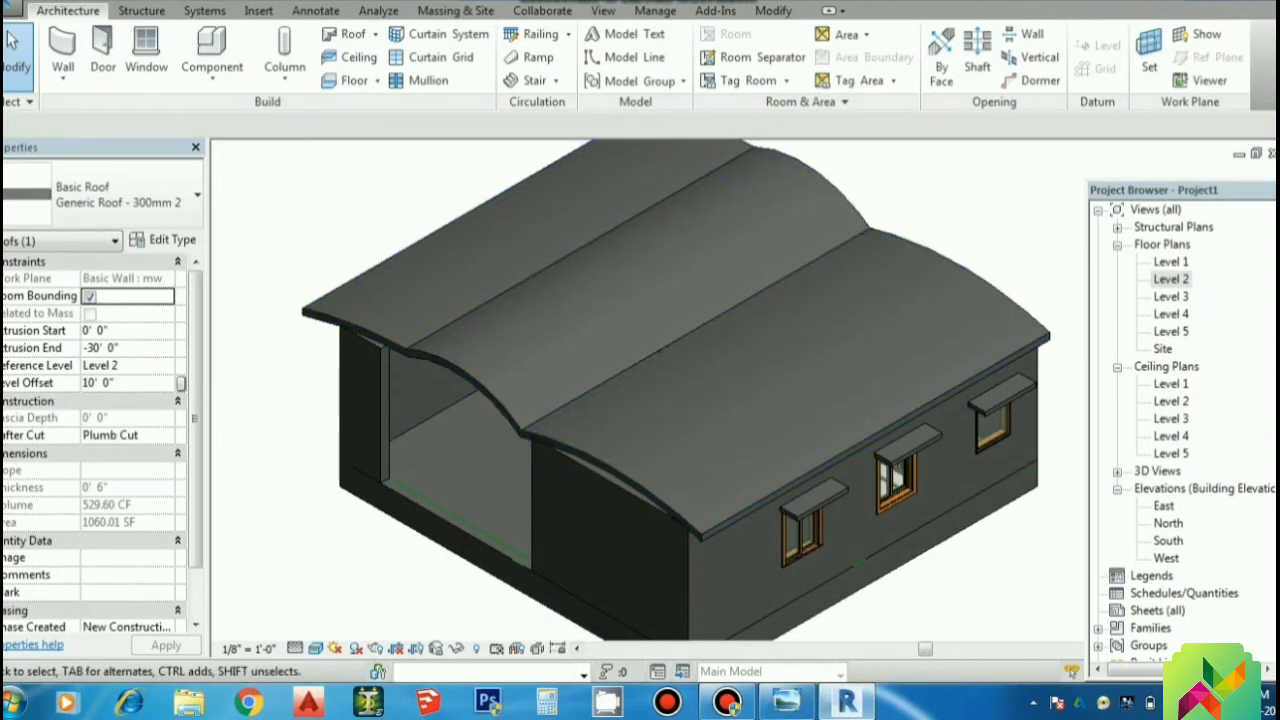
# Step: Attach the top of the exterior wall beside the large opening to the underside of the curved roof
pyautogui.scroll(-6, 652, 402)
pyautogui.scroll(4, 636, 555)
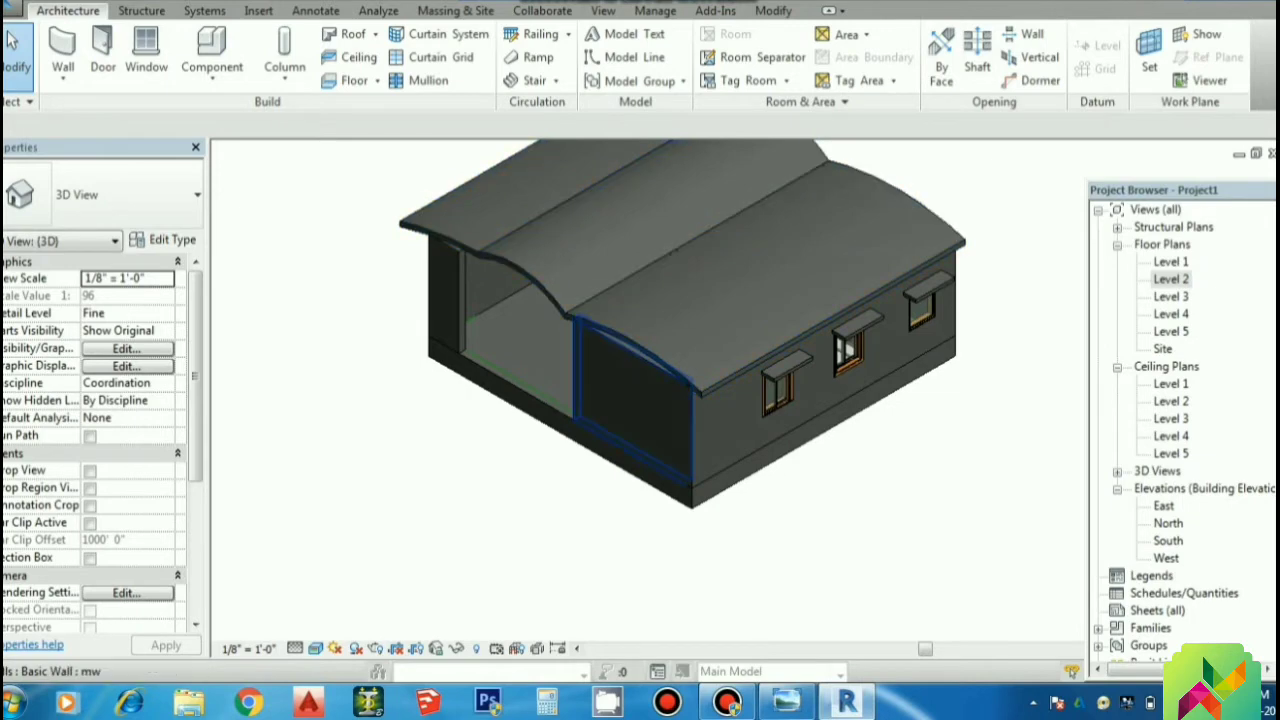
pyautogui.click(640, 372)
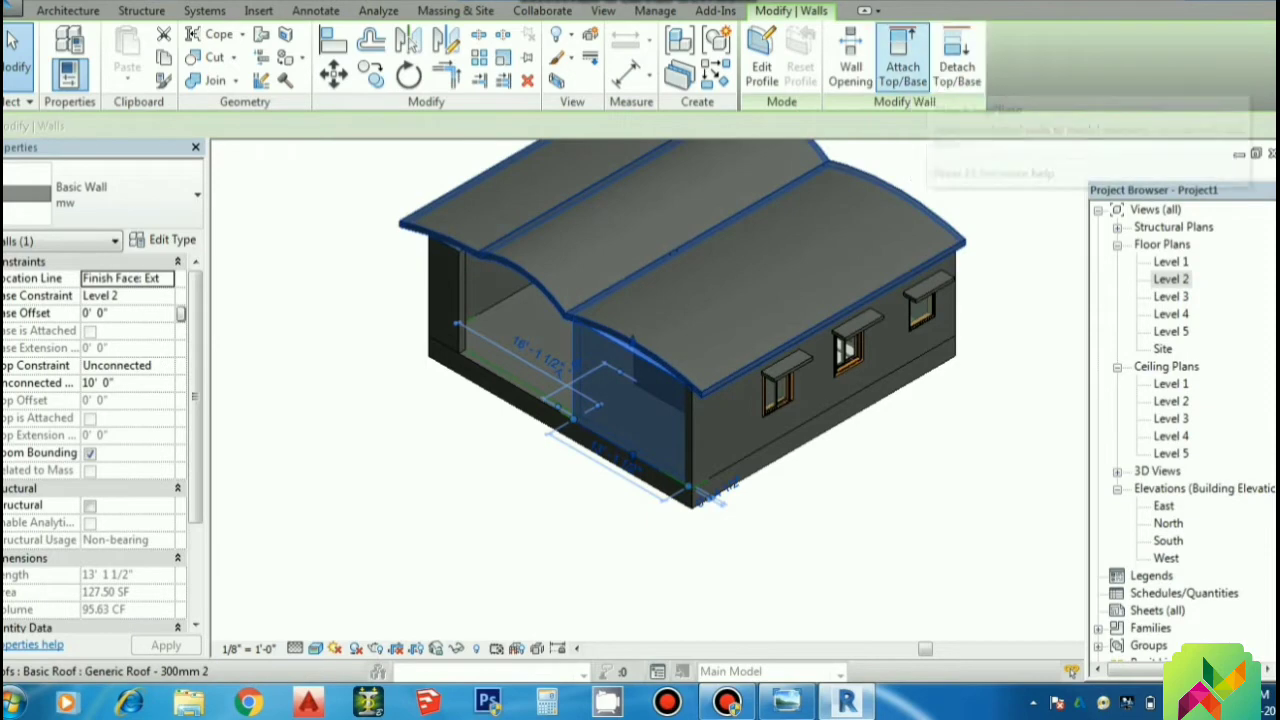
pyautogui.click(902, 62)
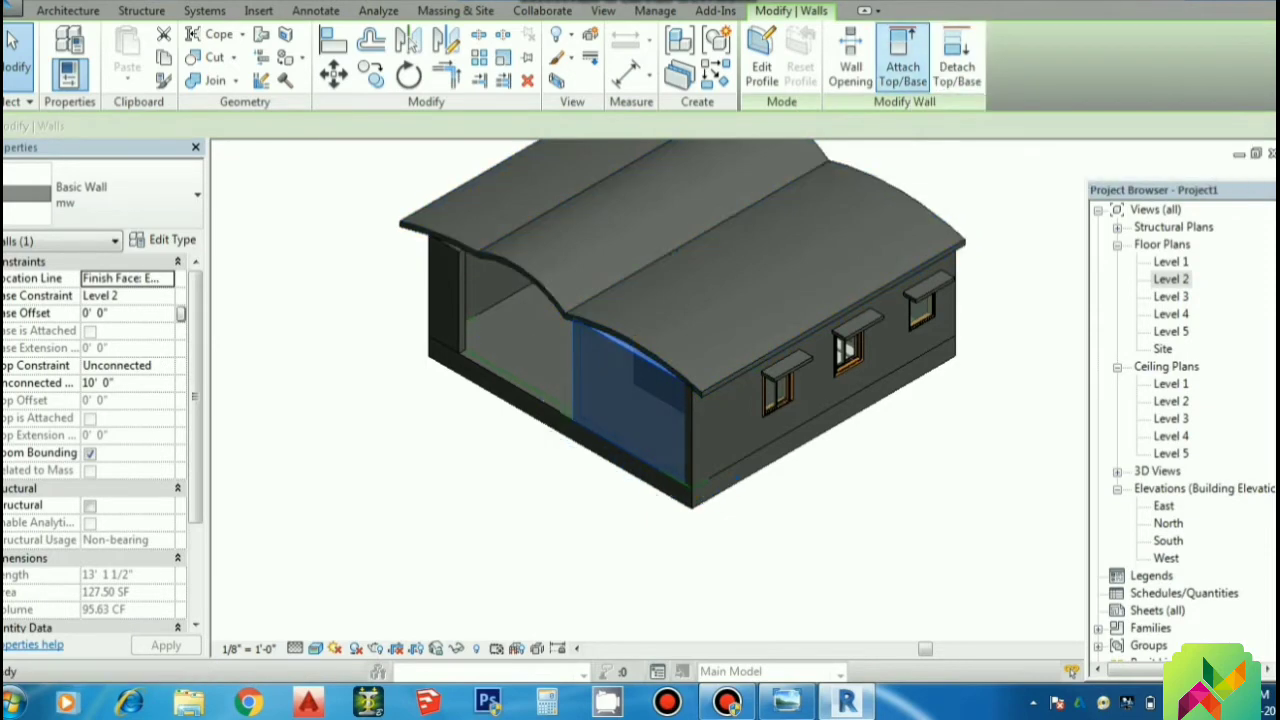
pyautogui.scroll(3, 610, 320)
pyautogui.scroll(2, 626, 345)
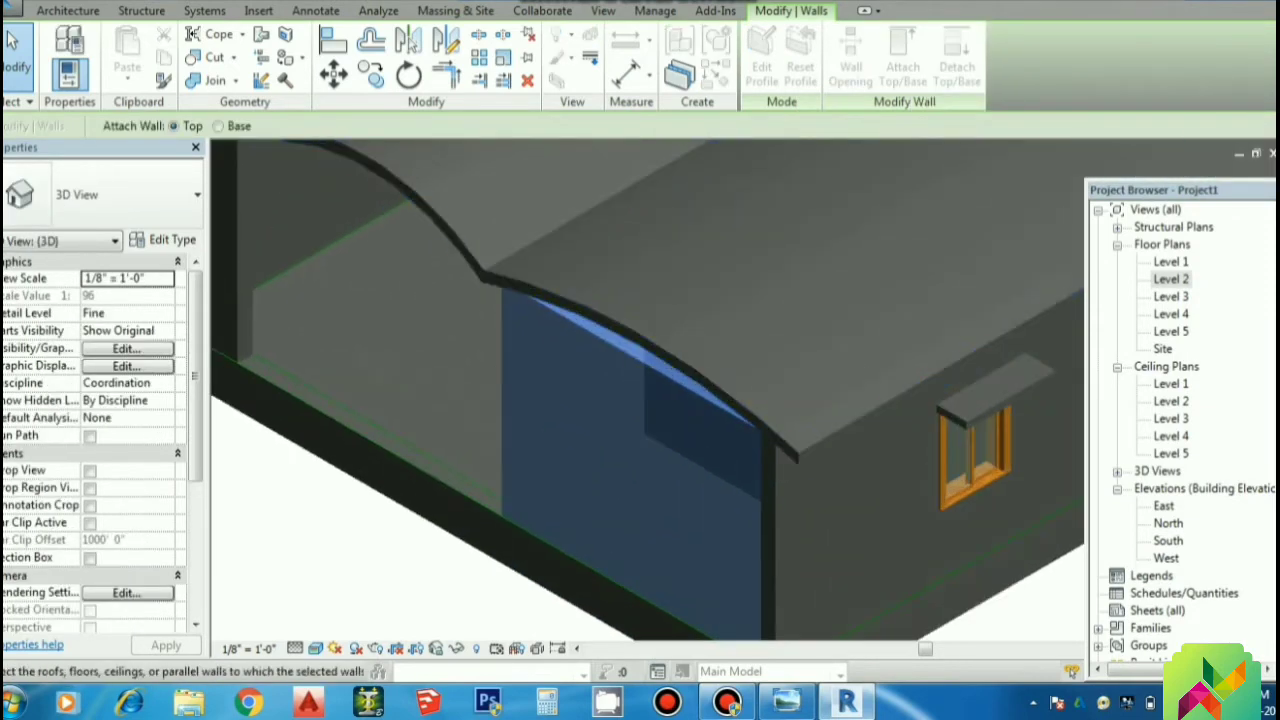
pyautogui.click(632, 326)
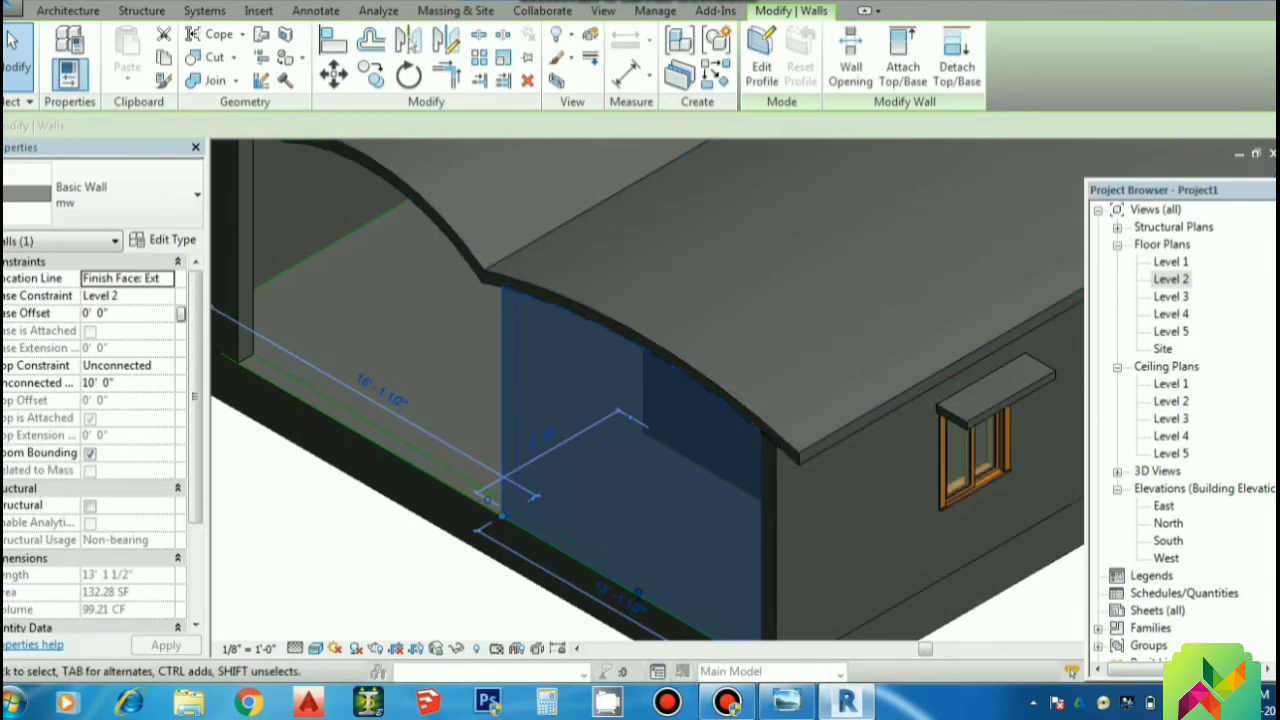
pyautogui.scroll(-5, 612, 438)
pyautogui.click(670, 580)
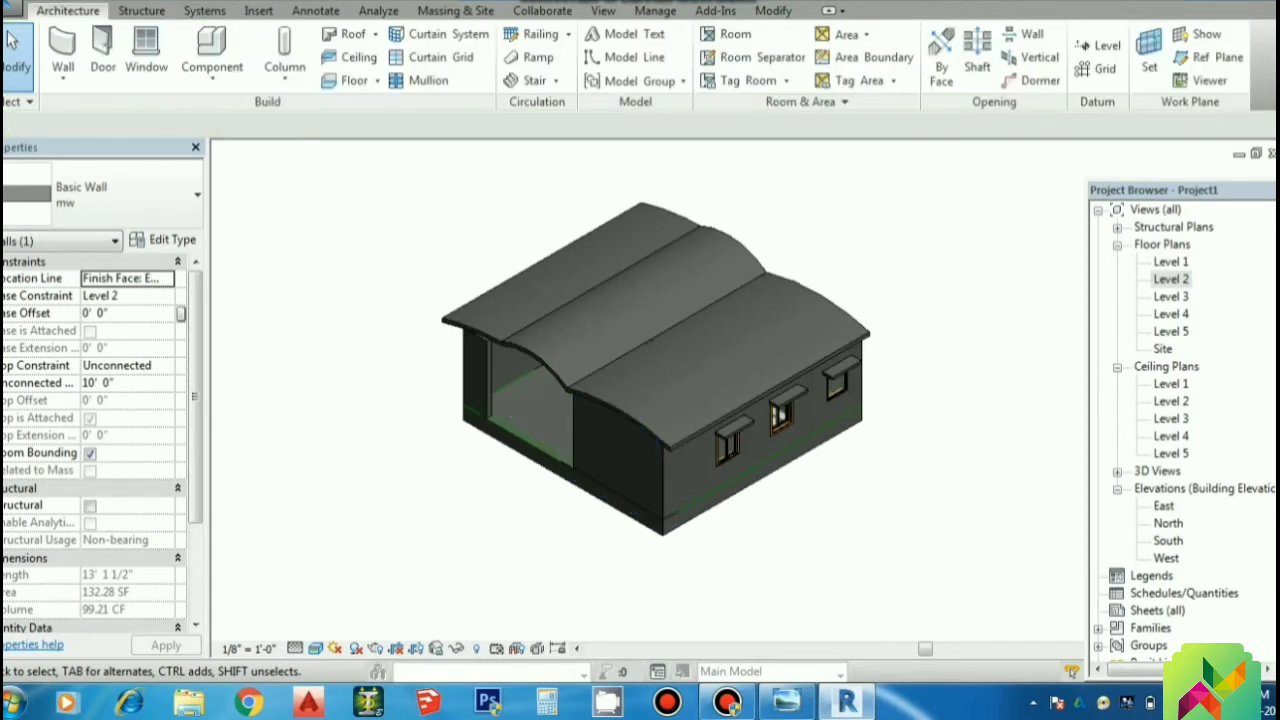
# Step: Undo the wall attachment, the roof type change and the extrusion roof with its sketch, leaving the house without a roof
pyautogui.scroll(1, 670, 580)
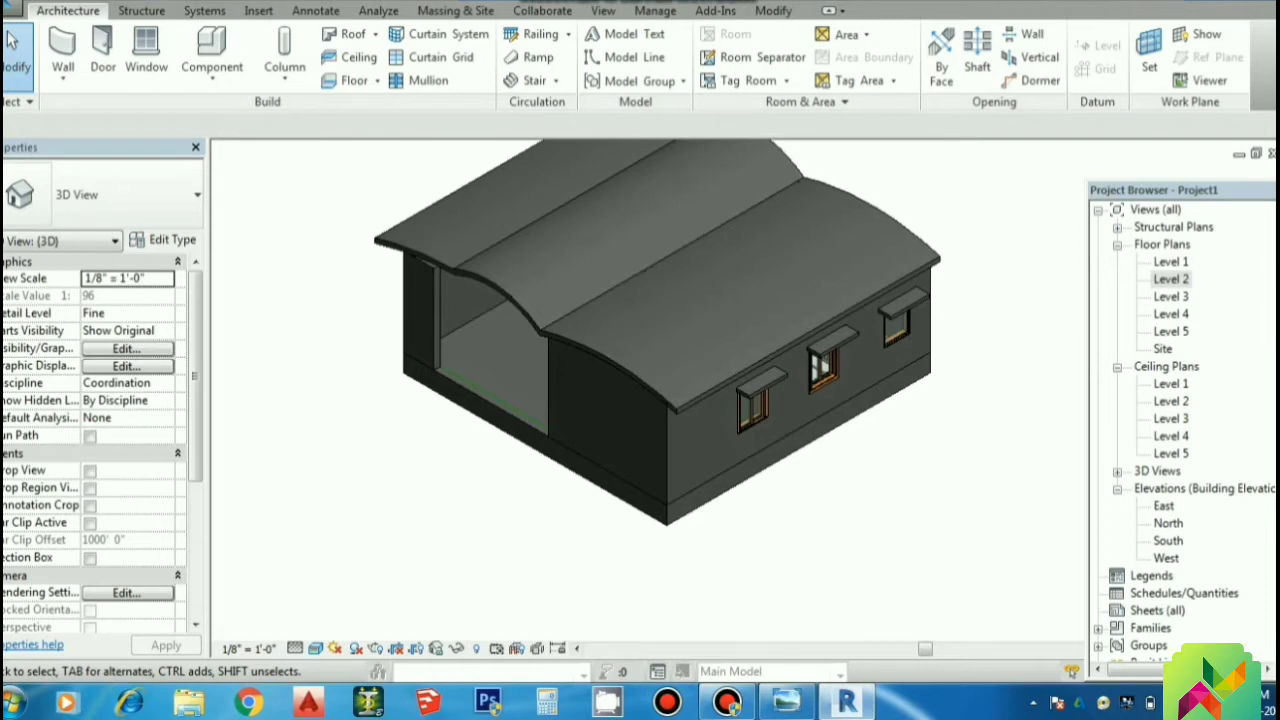
pyautogui.scroll(3, 580, 379)
pyautogui.scroll(-2, 570, 630)
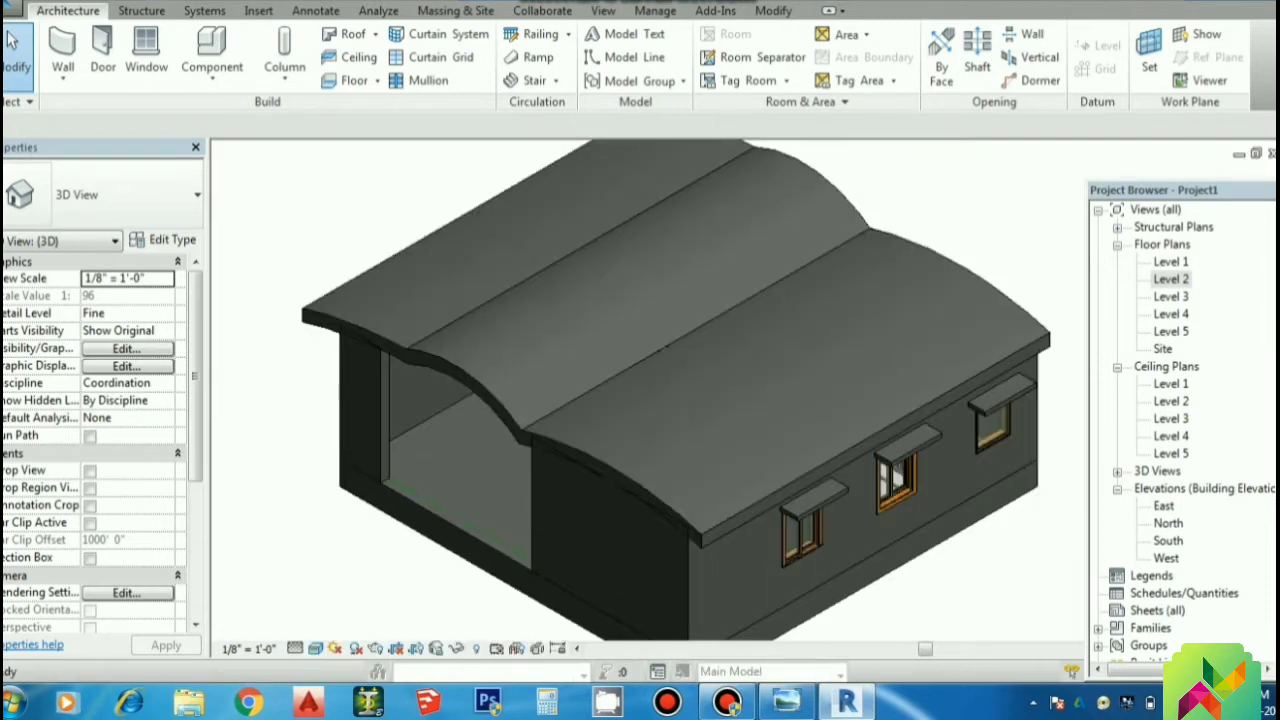
pyautogui.hotkey('ctrl', 'z')
pyautogui.hotkey('ctrl', 'z')
pyautogui.hotkey('ctrl', 'z')
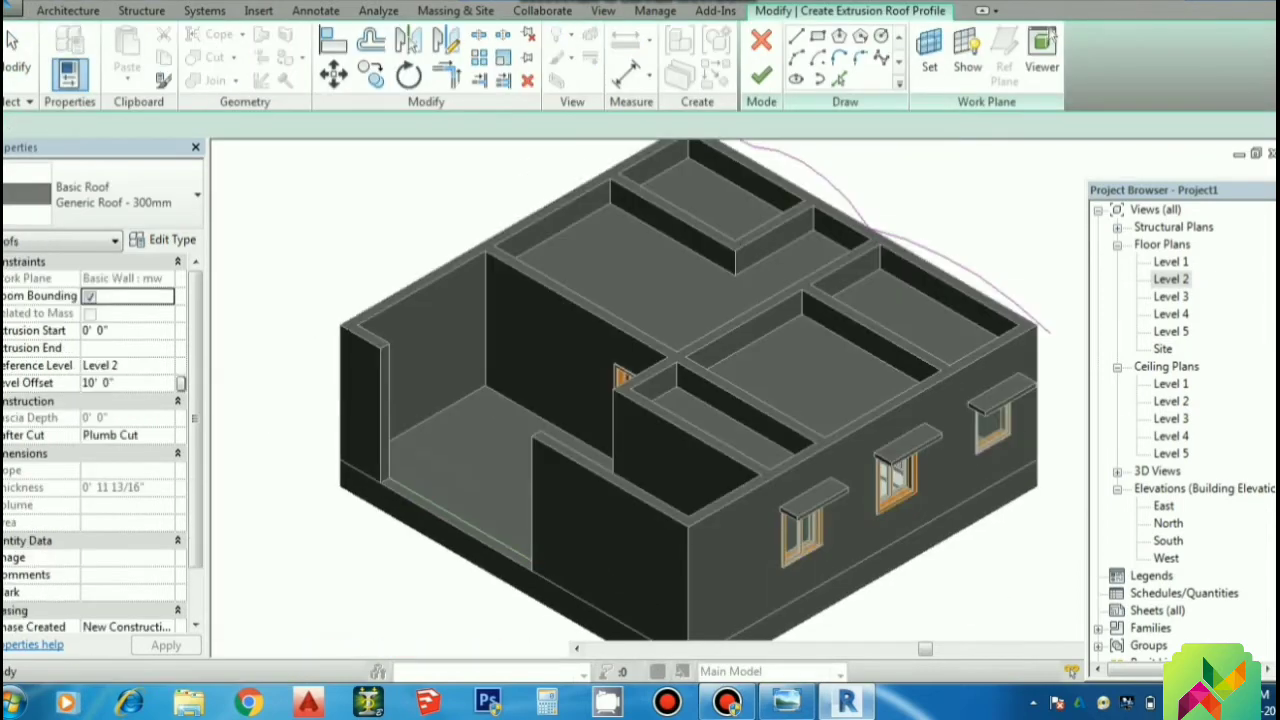
pyautogui.hotkey('ctrl', 'z')
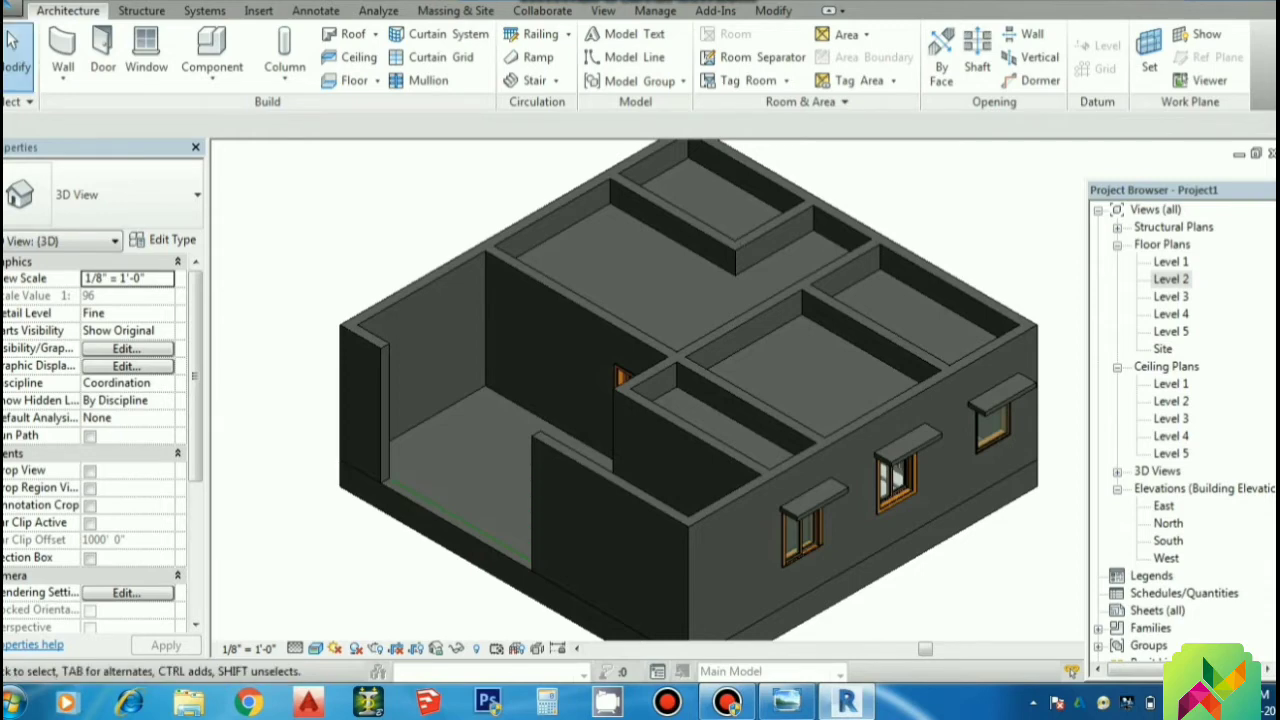
# Step: From the Level 2 floor plan, start a Roof Soffit and set its height offset from the level to 10' 0"
pyautogui.doubleClick(1171, 279)
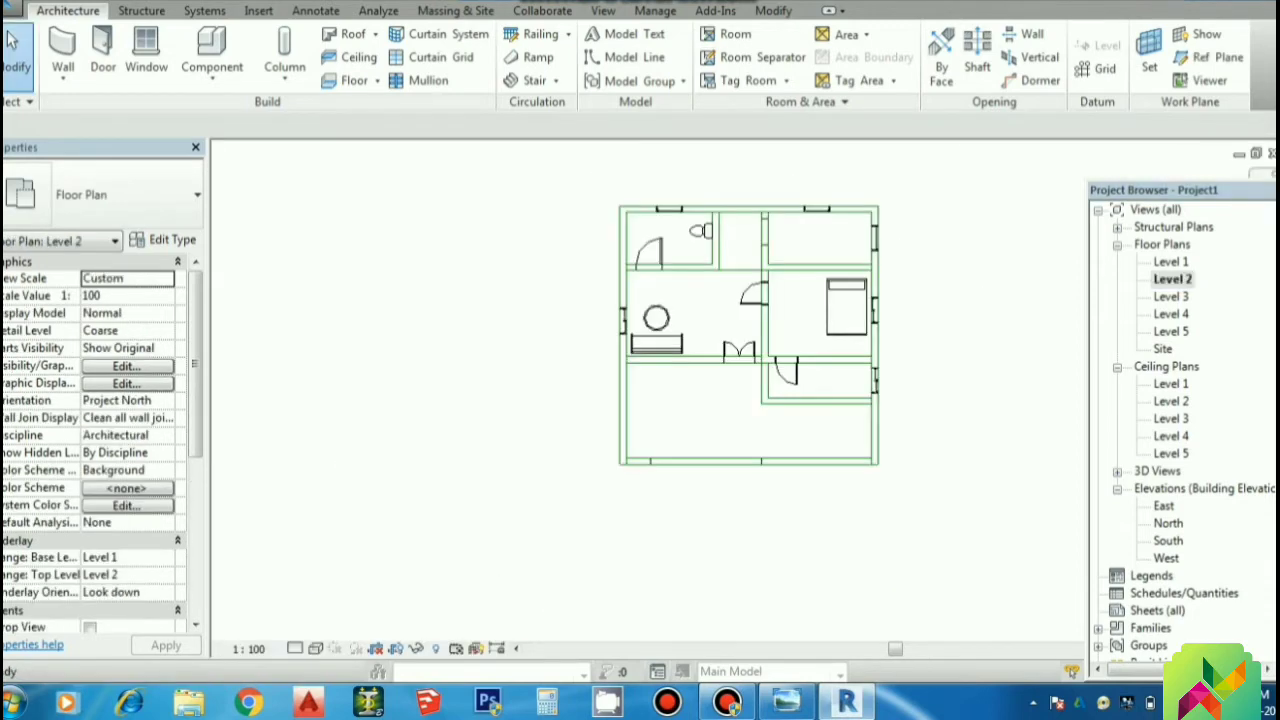
pyautogui.click(375, 34)
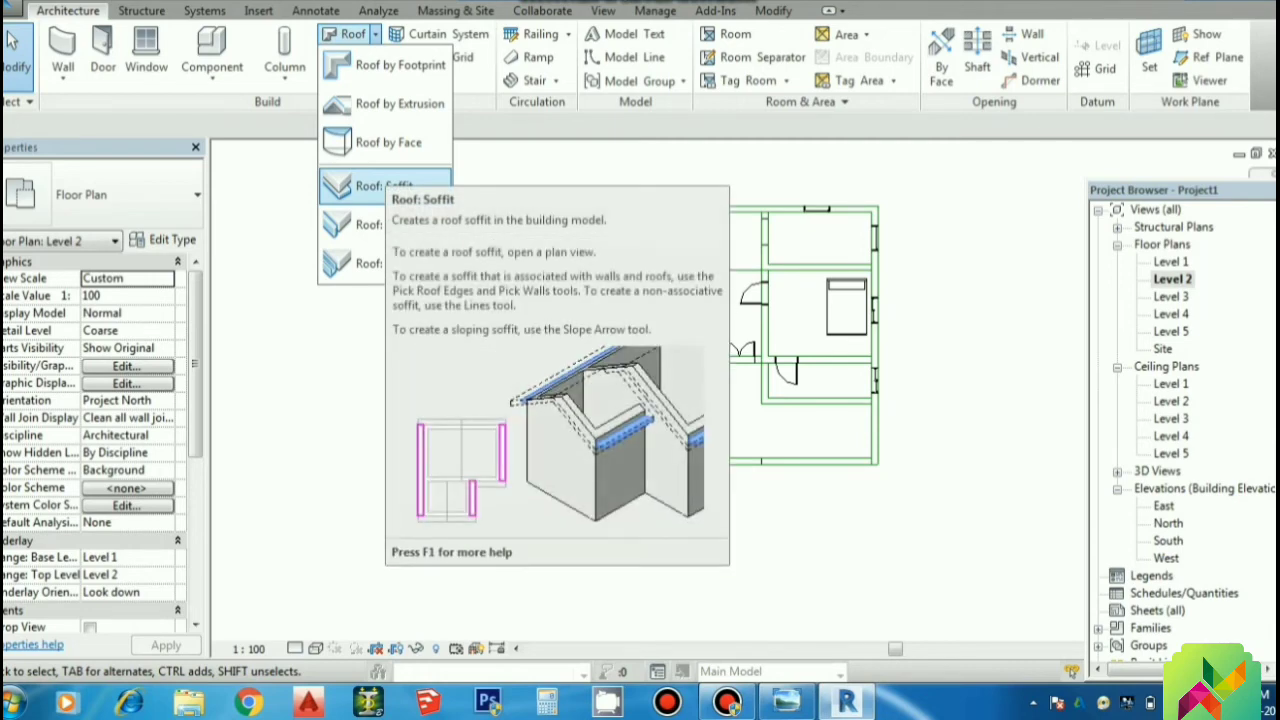
pyautogui.click(384, 186)
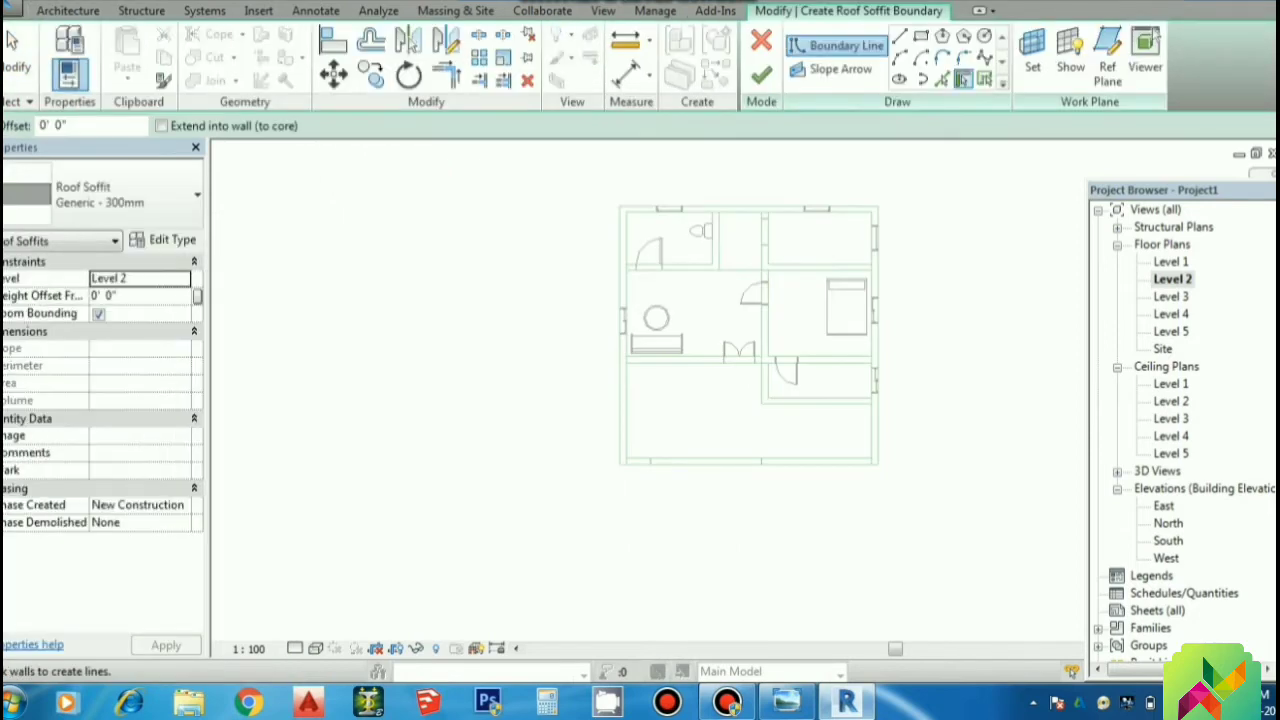
pyautogui.click(125, 296)
pyautogui.write('10\' 0"')
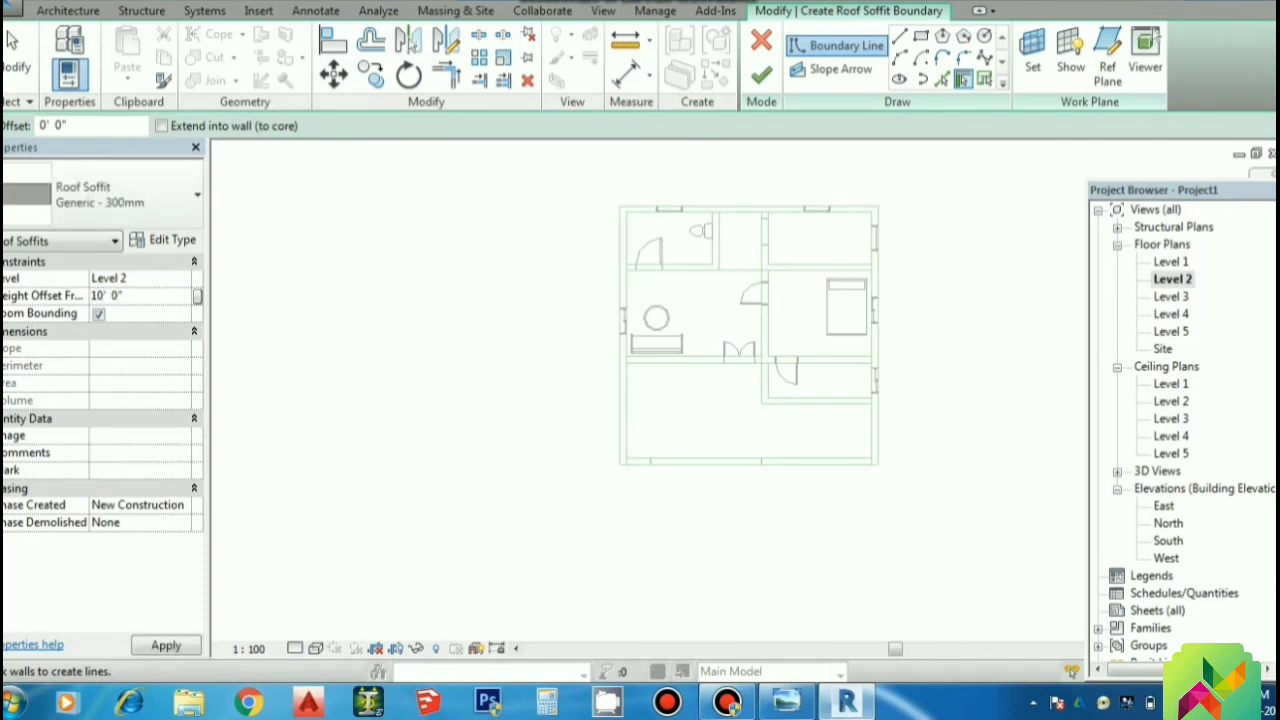
pyautogui.click(166, 645)
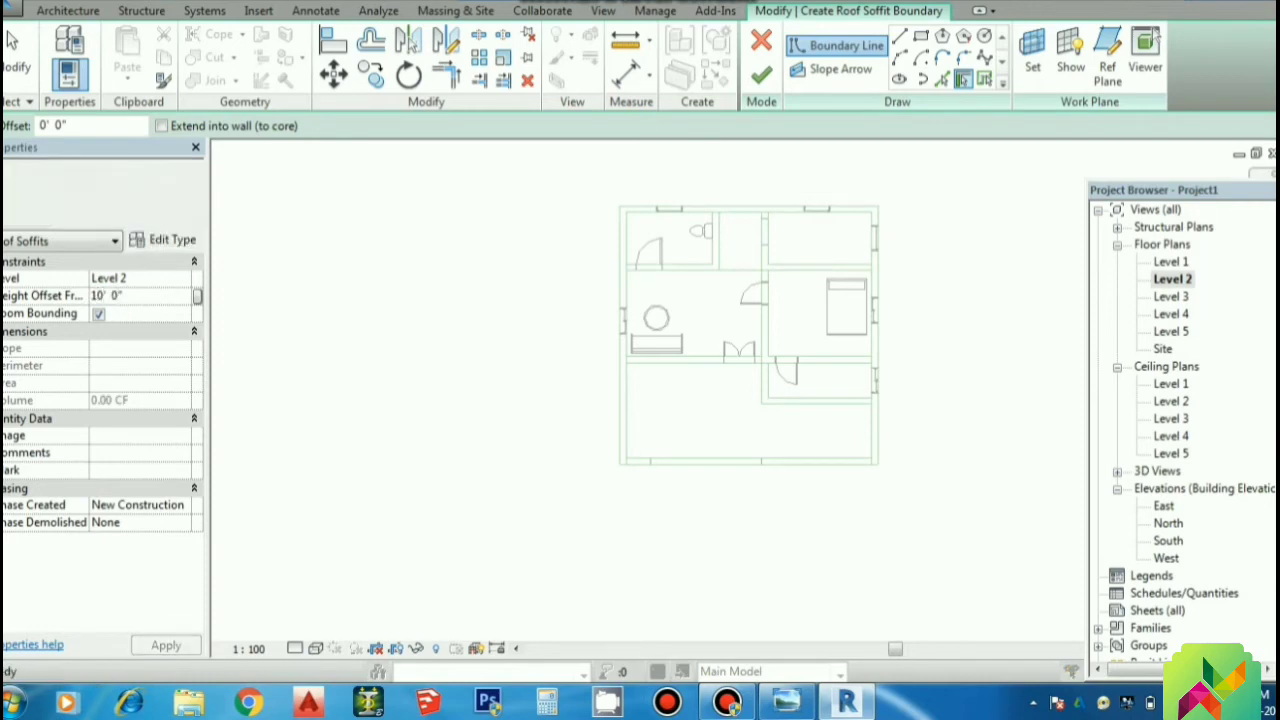
# Step: Duplicate the Generic - 300mm roof soffit type as Generic - 300mm 2
pyautogui.click(165, 240)
pyautogui.click(832, 120)
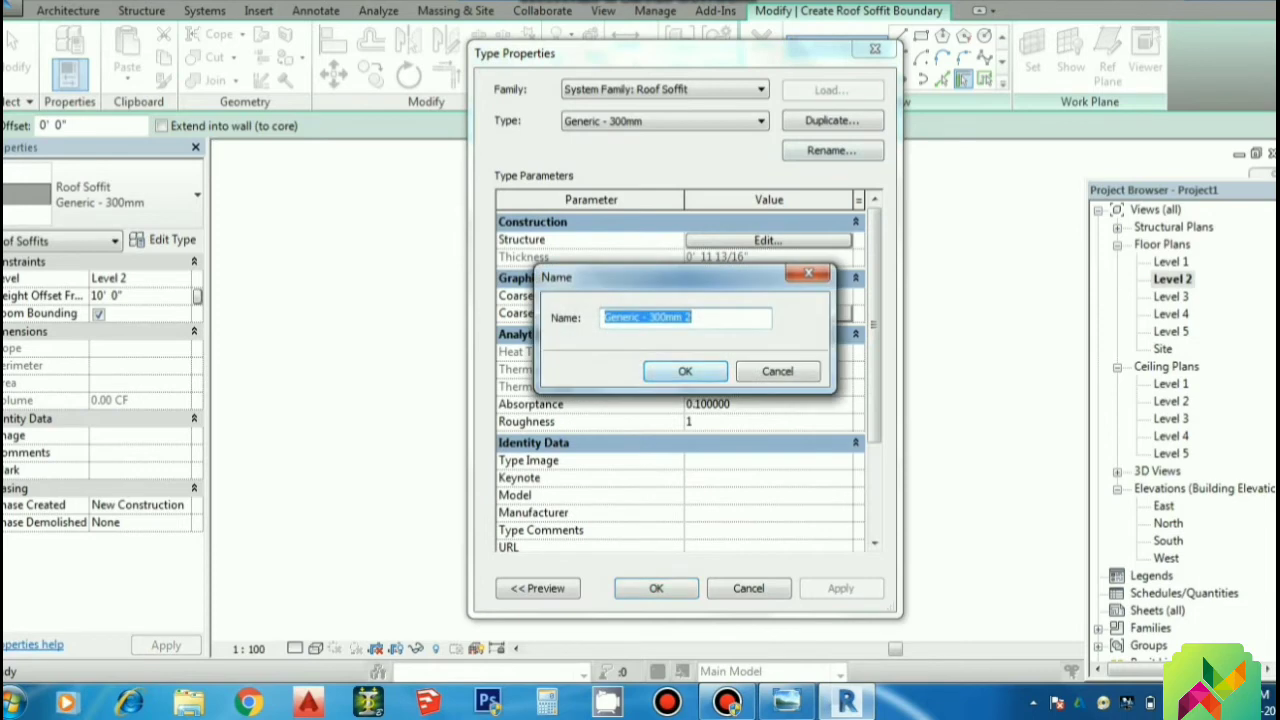
pyautogui.click(683, 371)
# Step: Set the structure layer thickness of the duplicated soffit type to 0' 6" and apply it
pyautogui.click(768, 241)
pyautogui.click(714, 252)
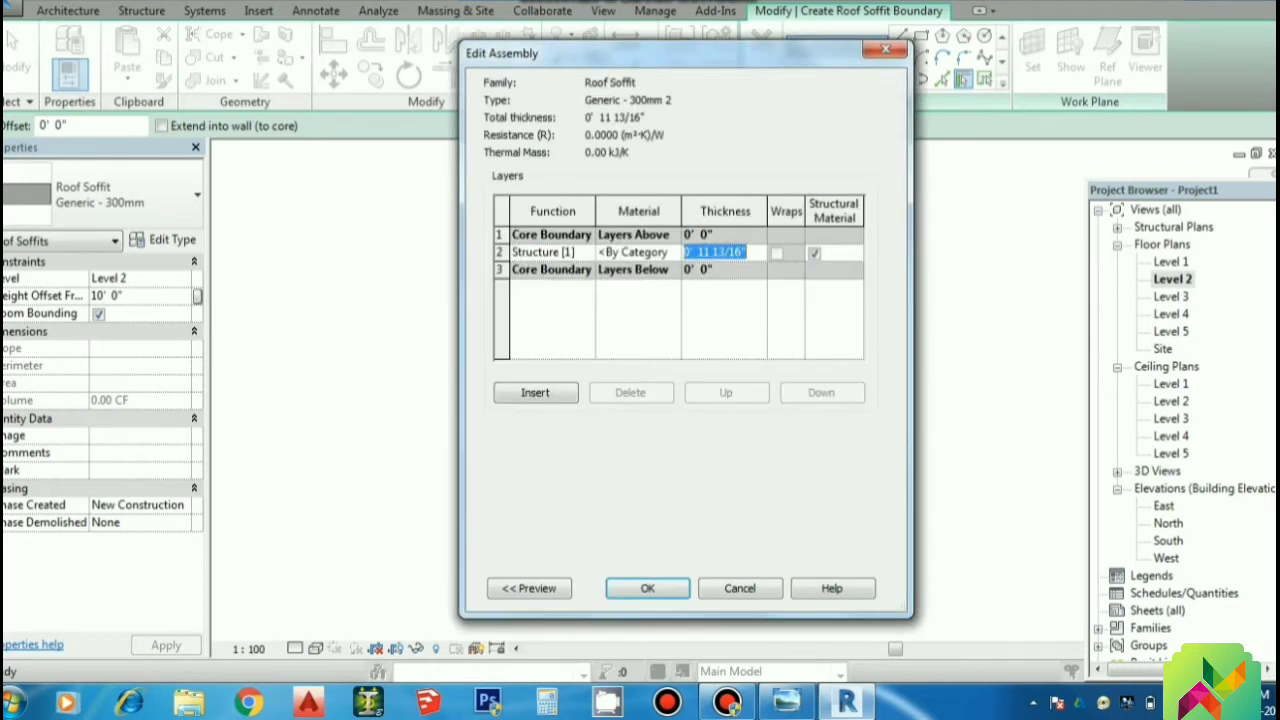
pyautogui.write('6')
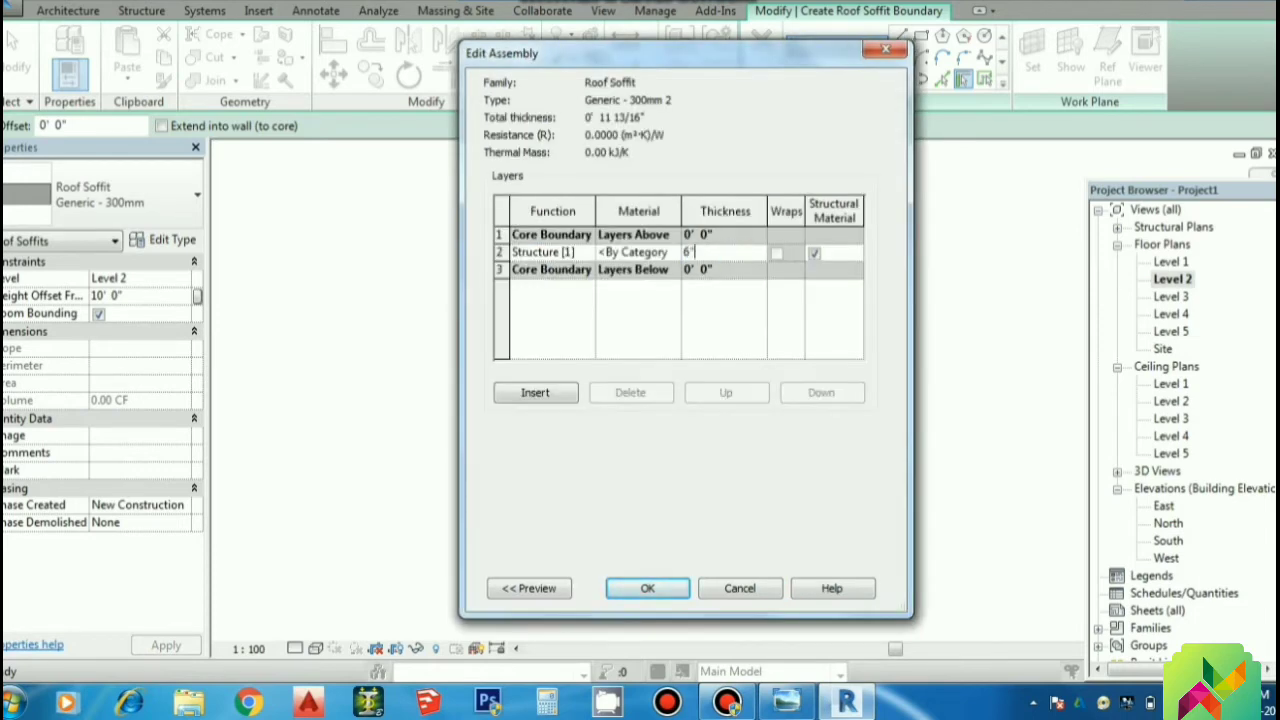
pyautogui.click(848, 252)
pyautogui.click(647, 588)
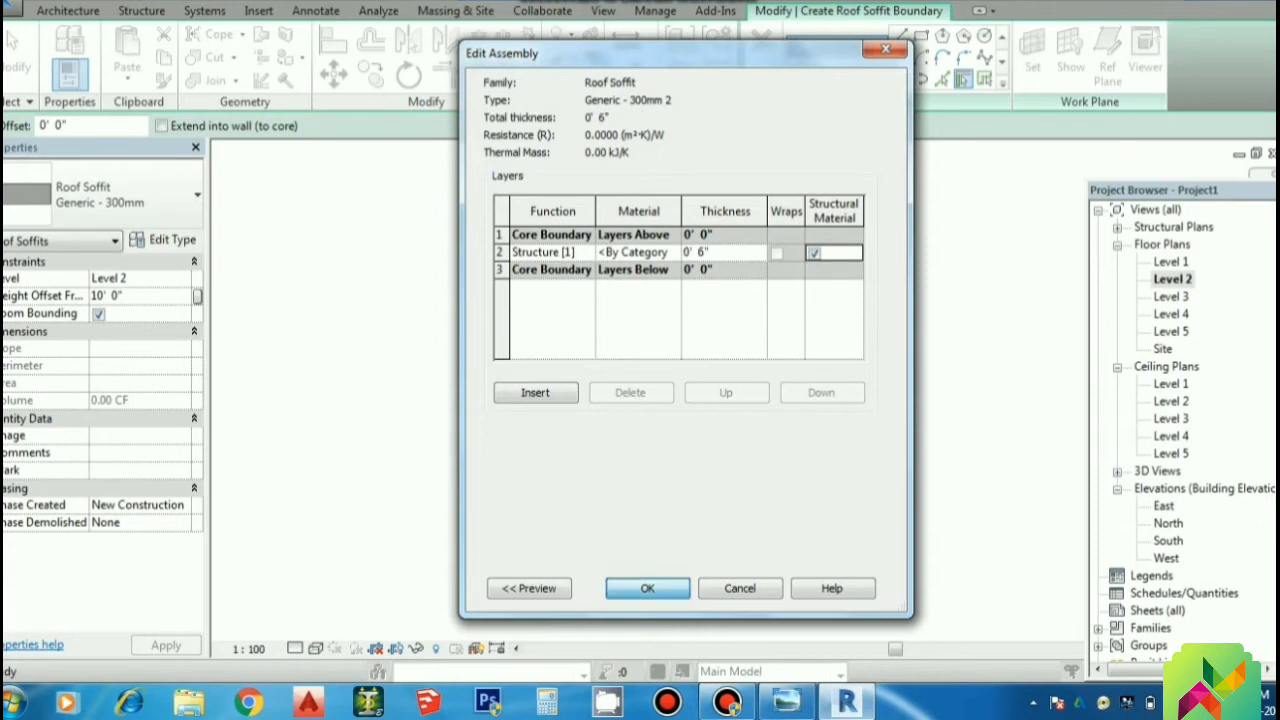
pyautogui.click(657, 588)
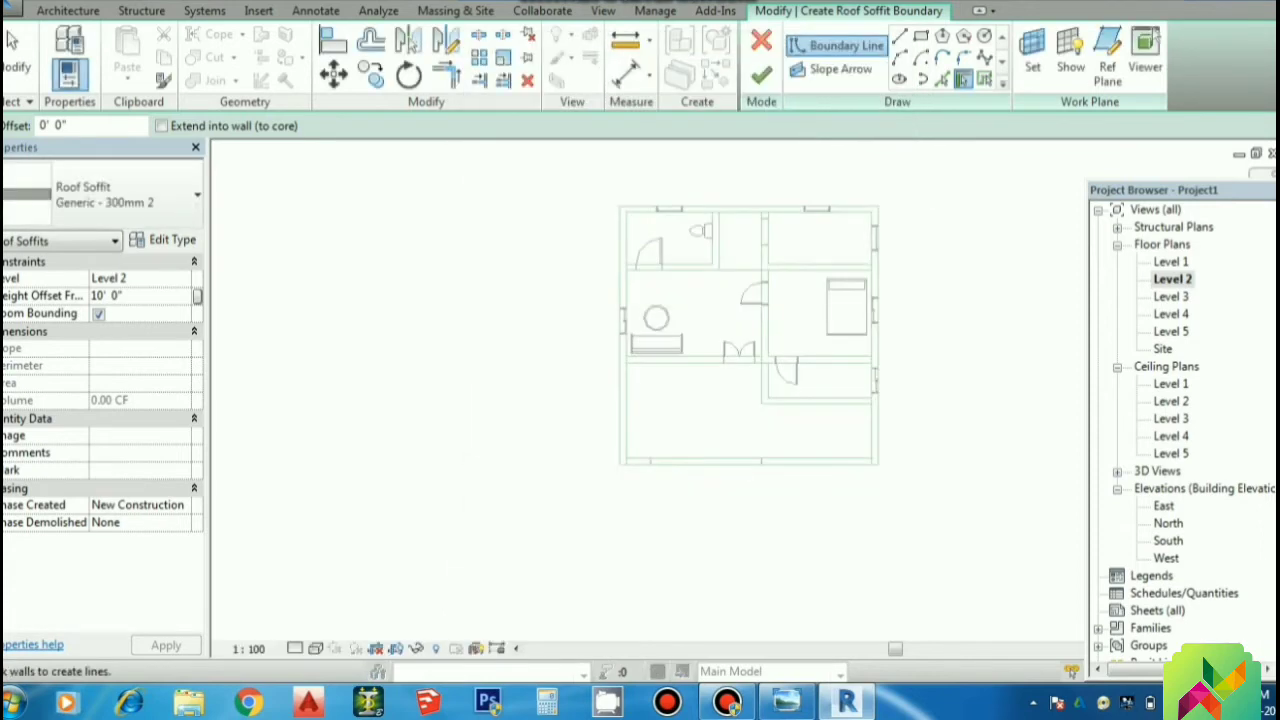
# Step: Sketch a rectangular soffit boundary about 30' by 30' along the outer faces of the house walls and finish the soffit
pyautogui.click(921, 37)
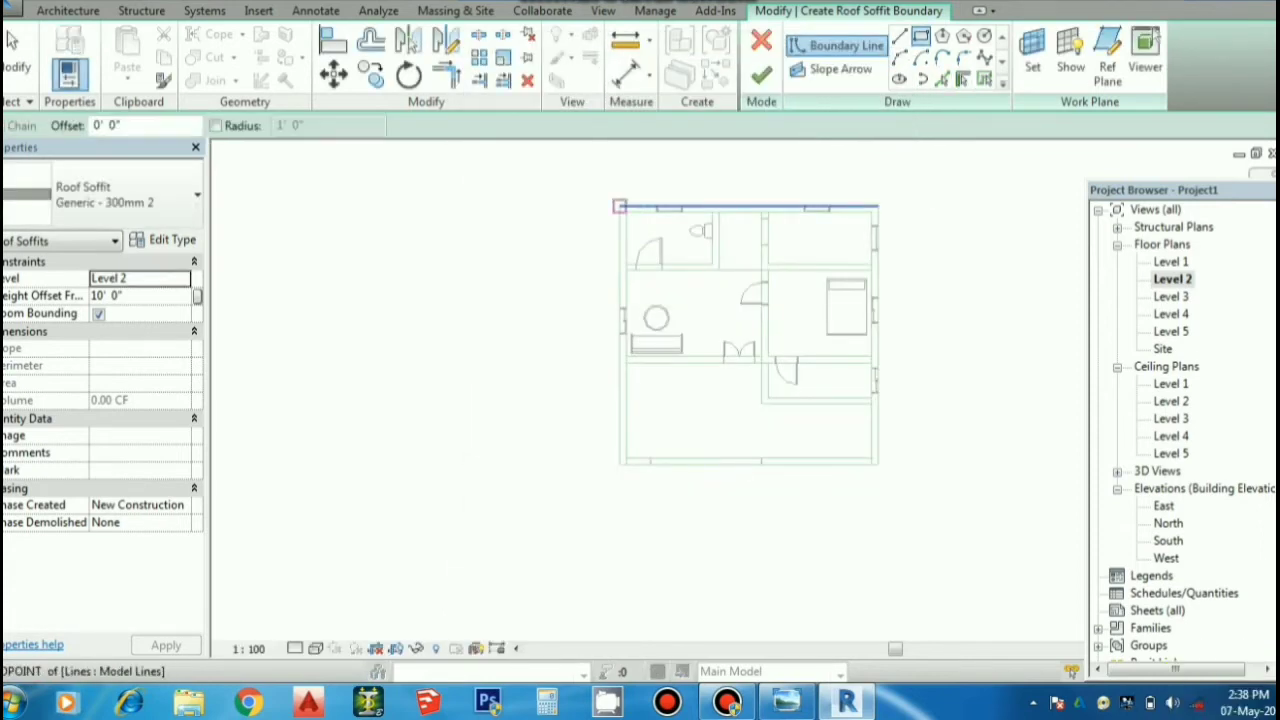
pyautogui.click(619, 206)
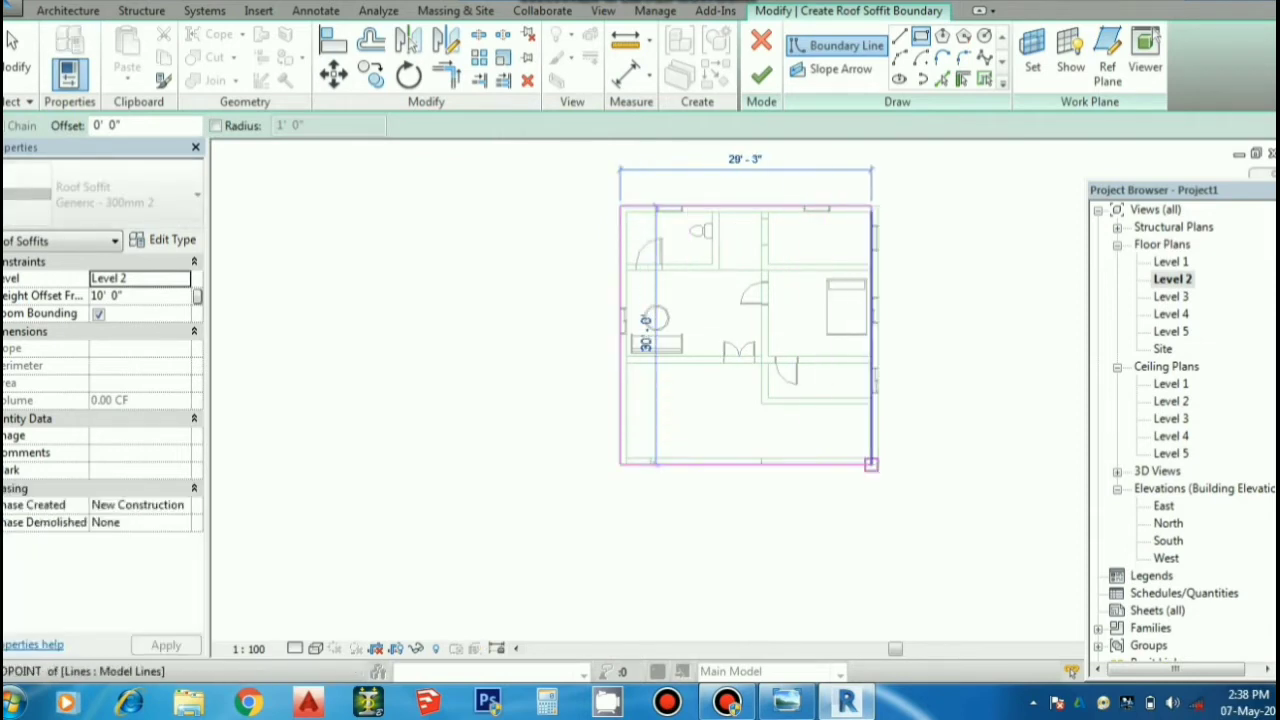
pyautogui.click(877, 463)
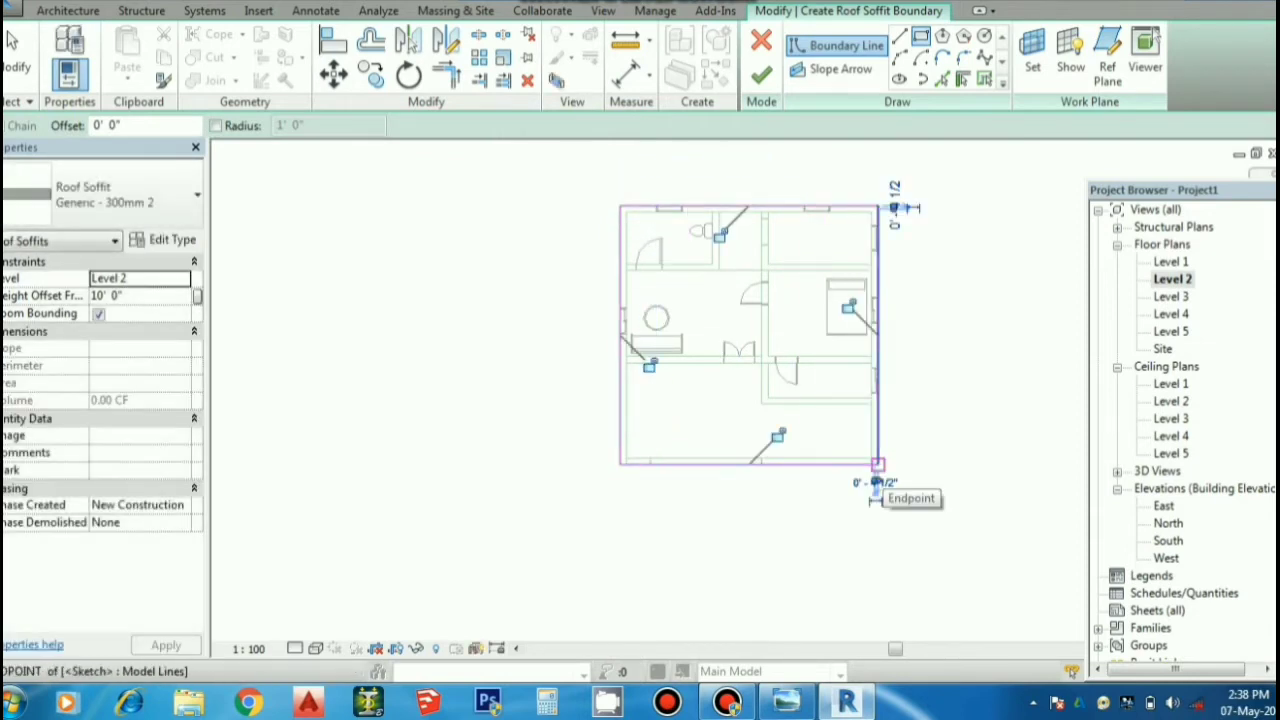
pyautogui.click(761, 75)
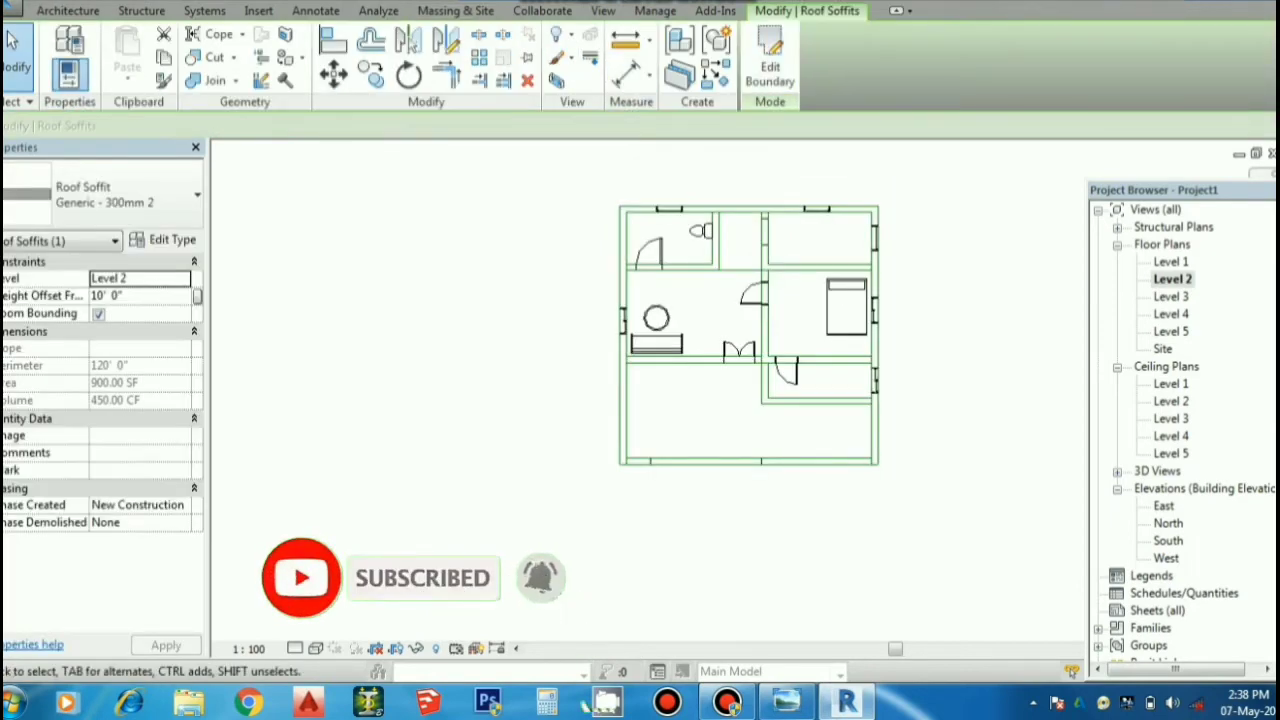
# Step: Open the default 3D view of the house and deselect the soffit
pyautogui.click(330, 3)
pyautogui.click(345, 13)
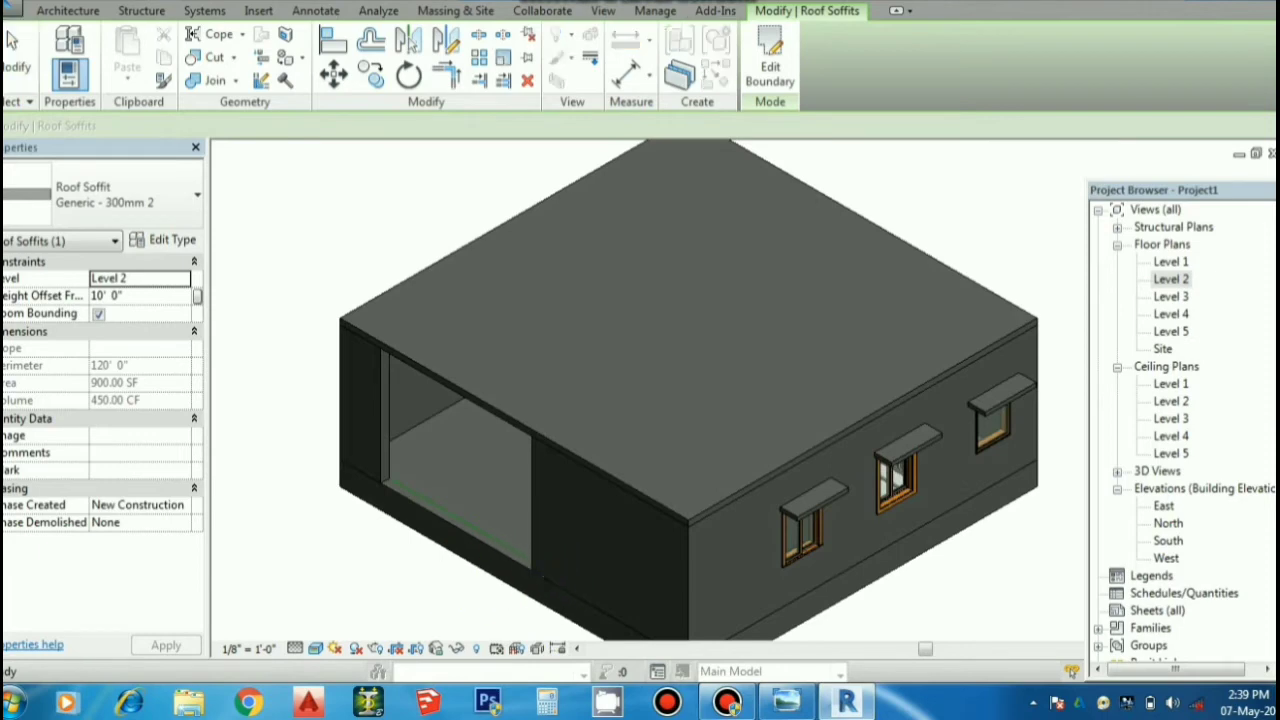
pyautogui.click(12, 40)
pyautogui.click(12, 40)
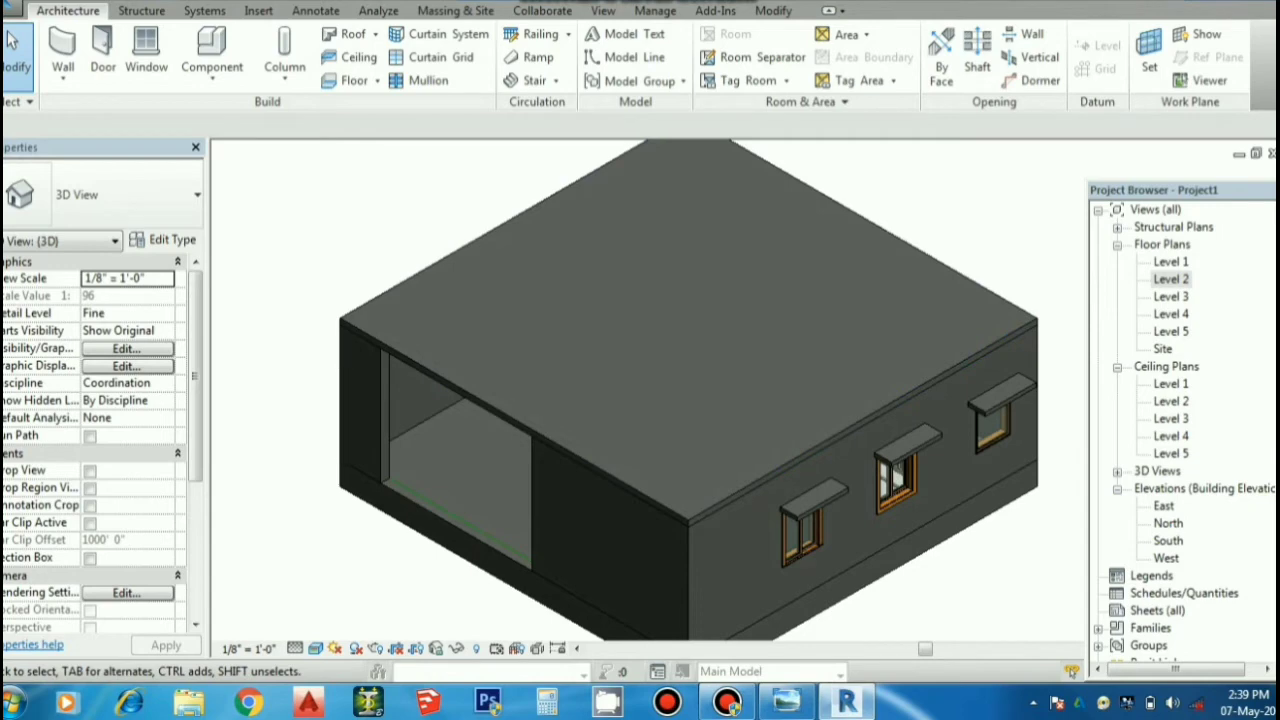
# Step: Add a roof fascia along the soffit's top edge on the side with the large opening
pyautogui.click(375, 34)
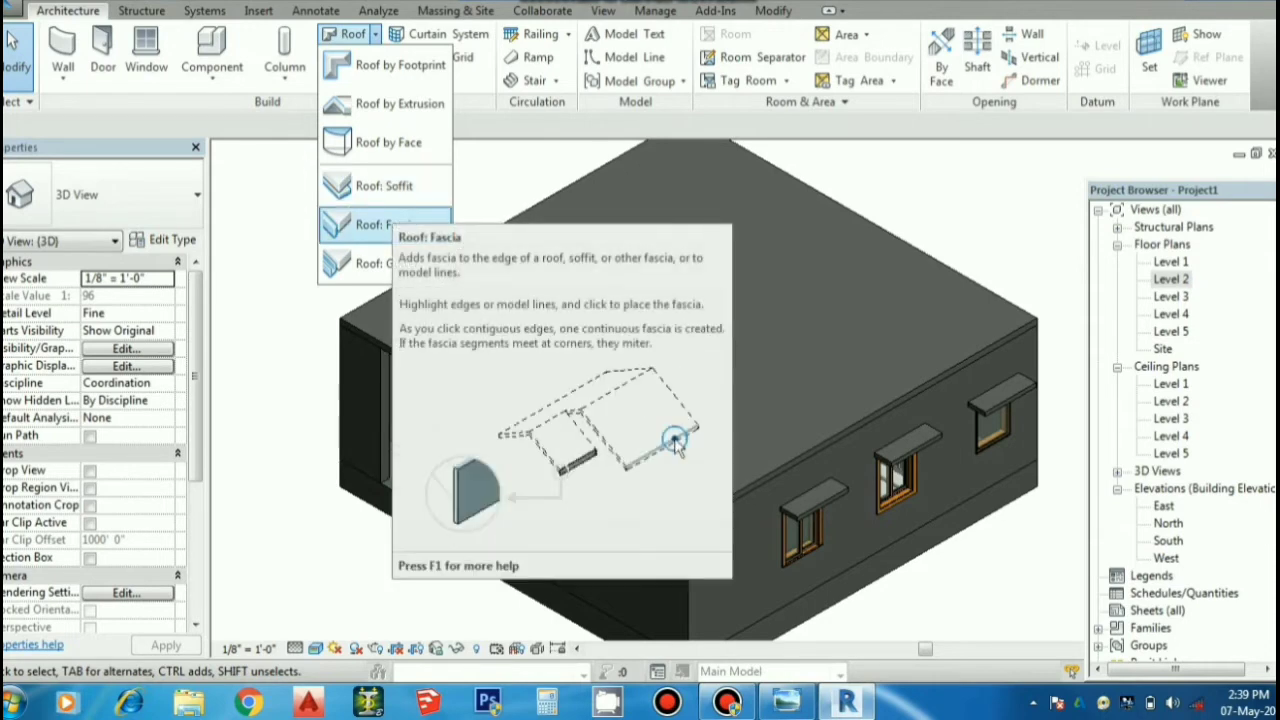
pyautogui.click(384, 225)
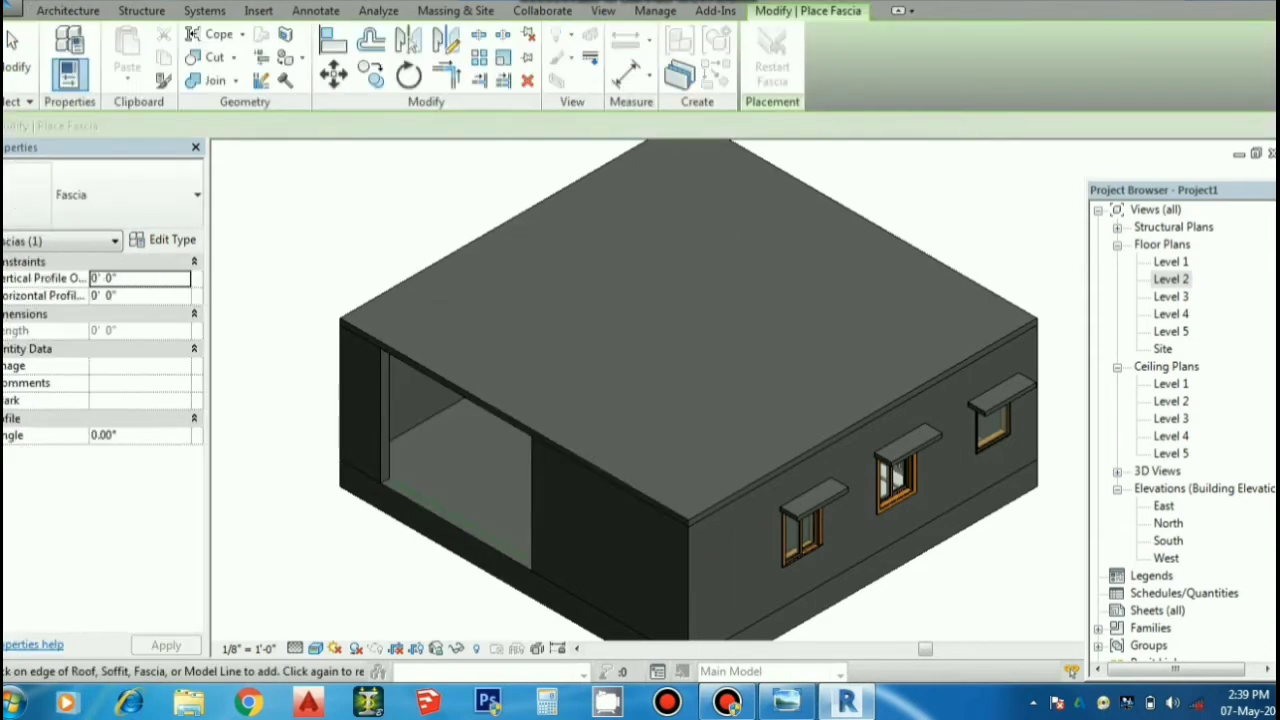
pyautogui.scroll(4, 680, 520)
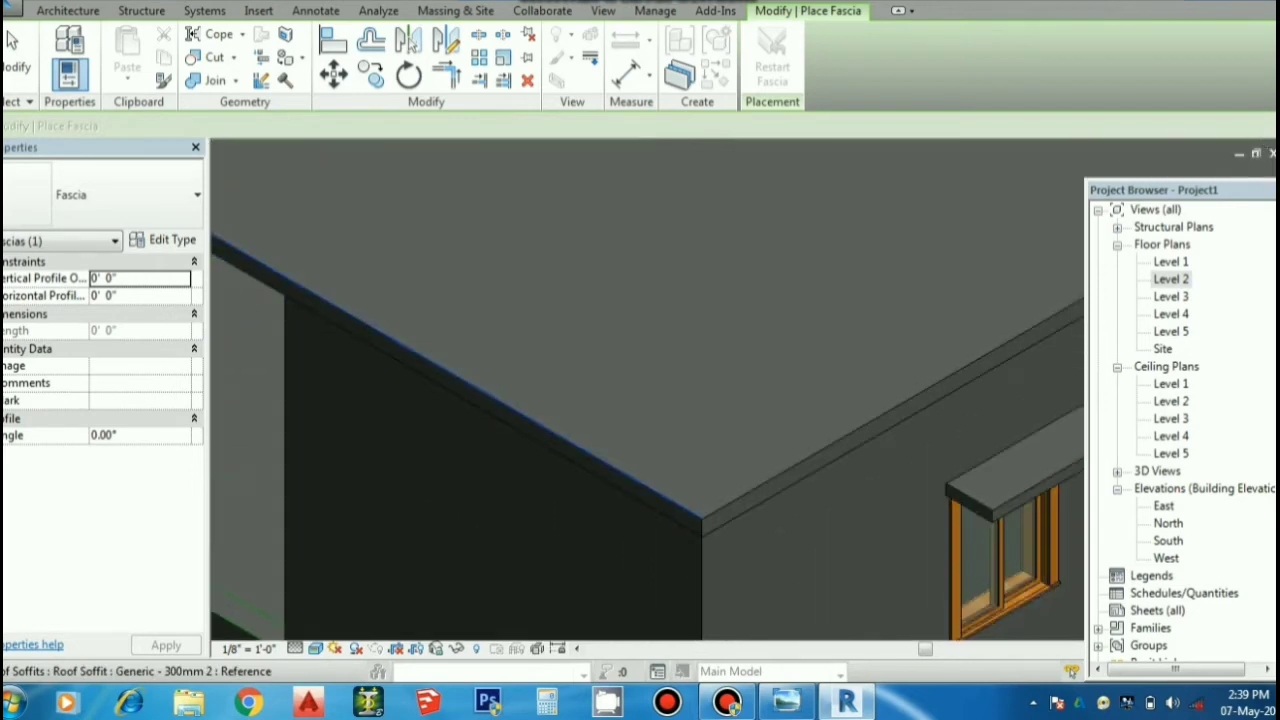
pyautogui.click(690, 514)
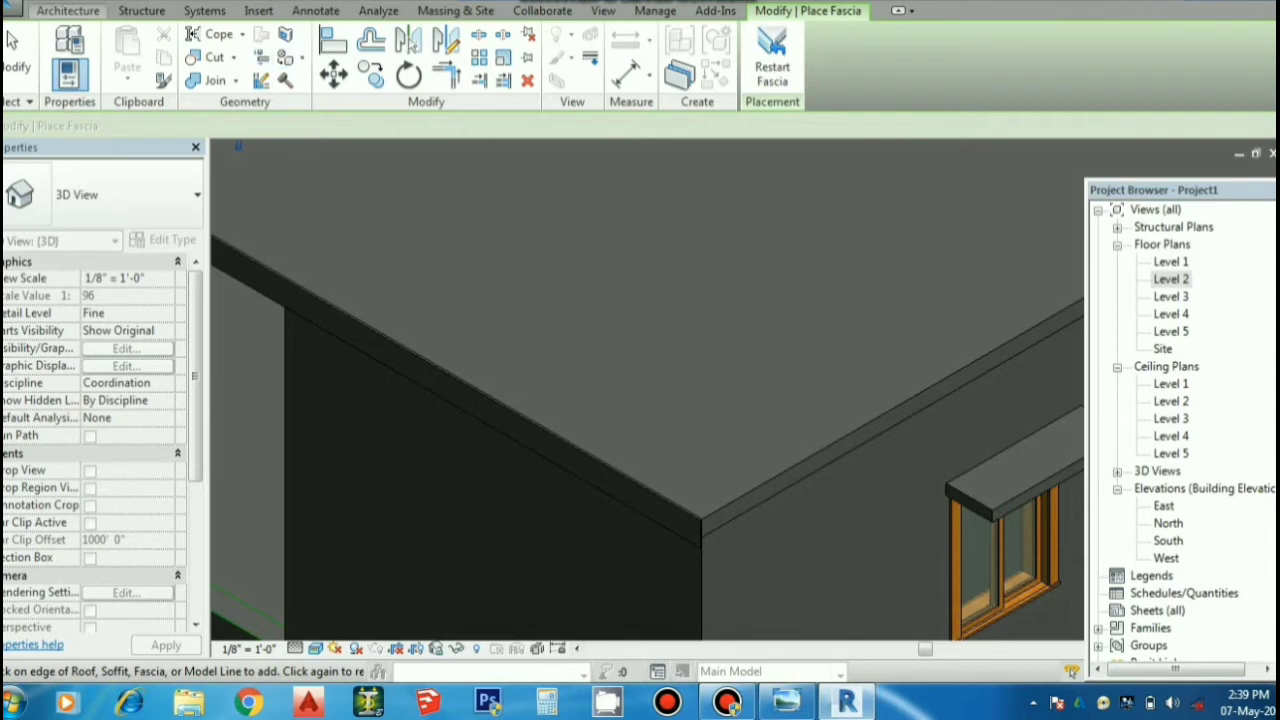
# Step: Add a roof gutter along the soffit's top edge above the windows
pyautogui.click(68, 10)
pyautogui.click(375, 34)
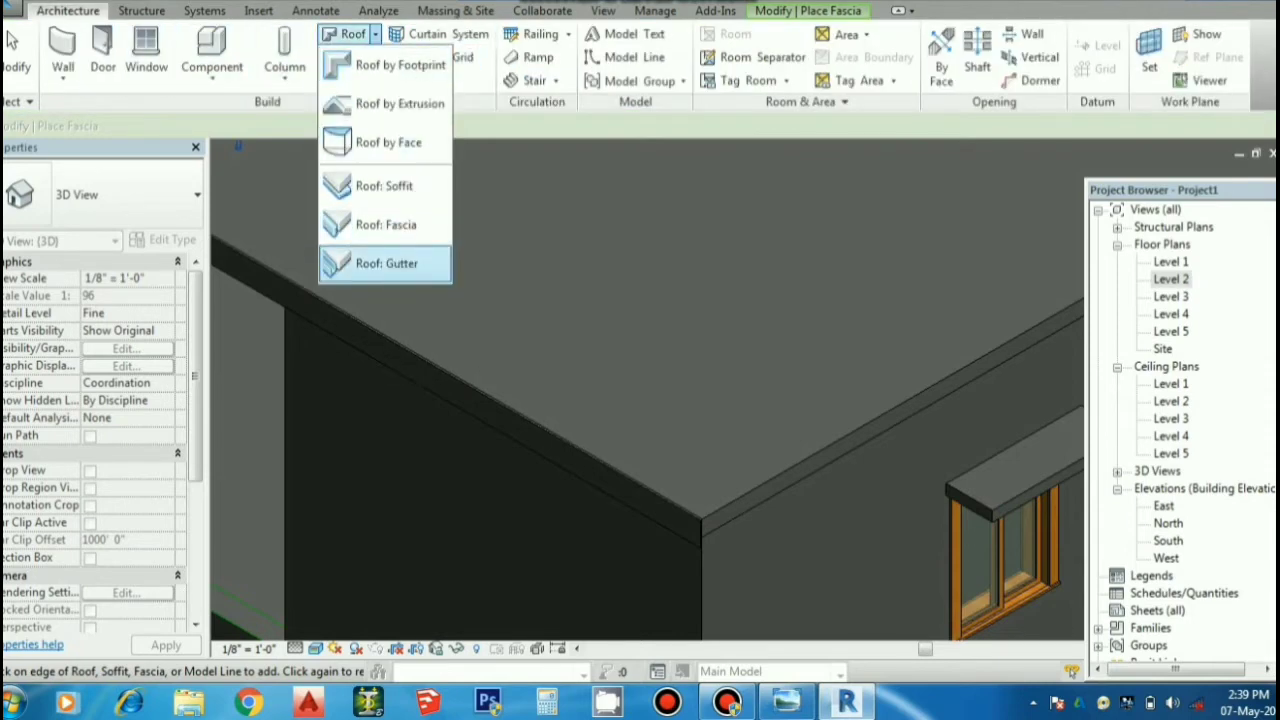
pyautogui.click(387, 263)
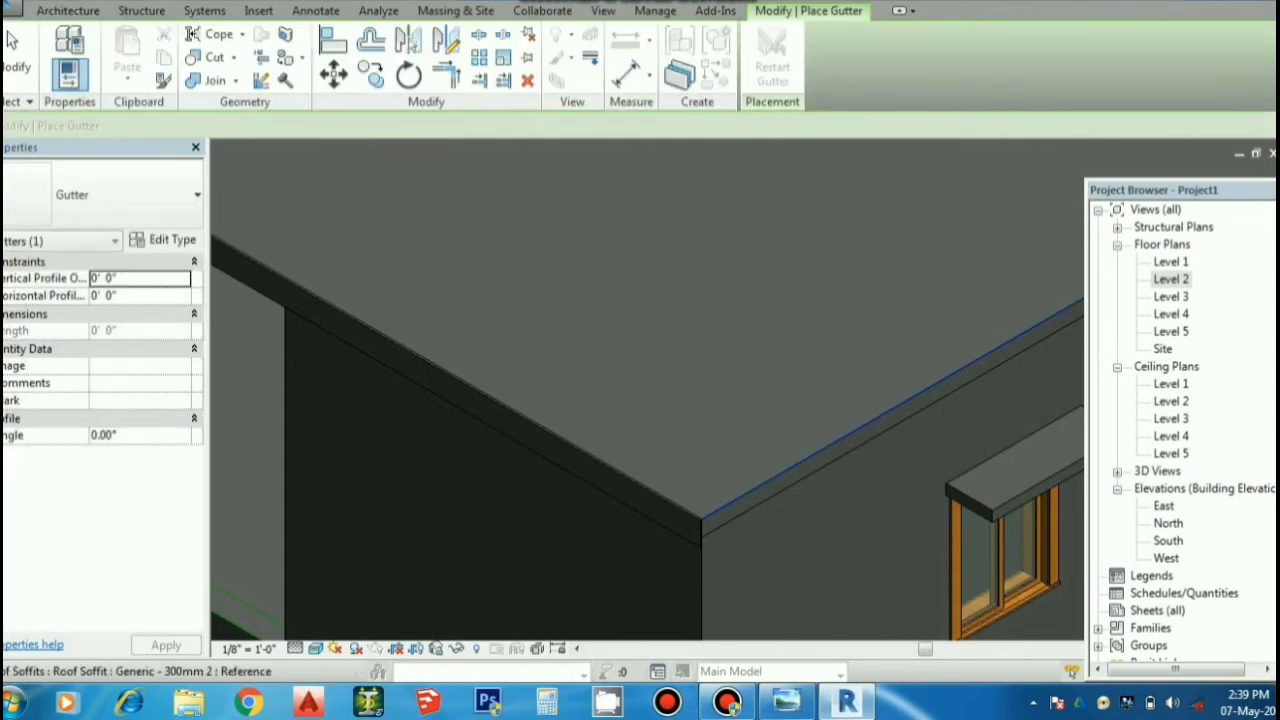
pyautogui.click(714, 512)
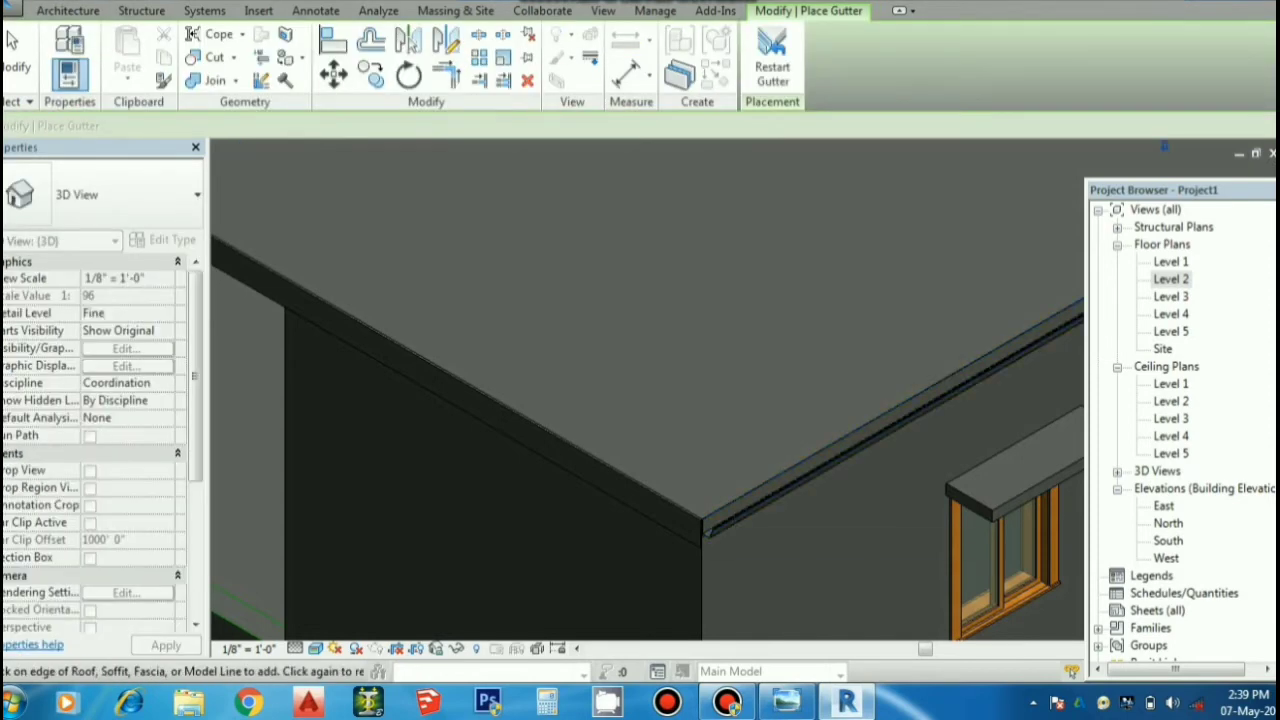
# Step: Leave gutter placement and undo both the gutter and the fascia
pyautogui.scroll(-4, 1163, 146)
pyautogui.scroll(3, 1035, 268)
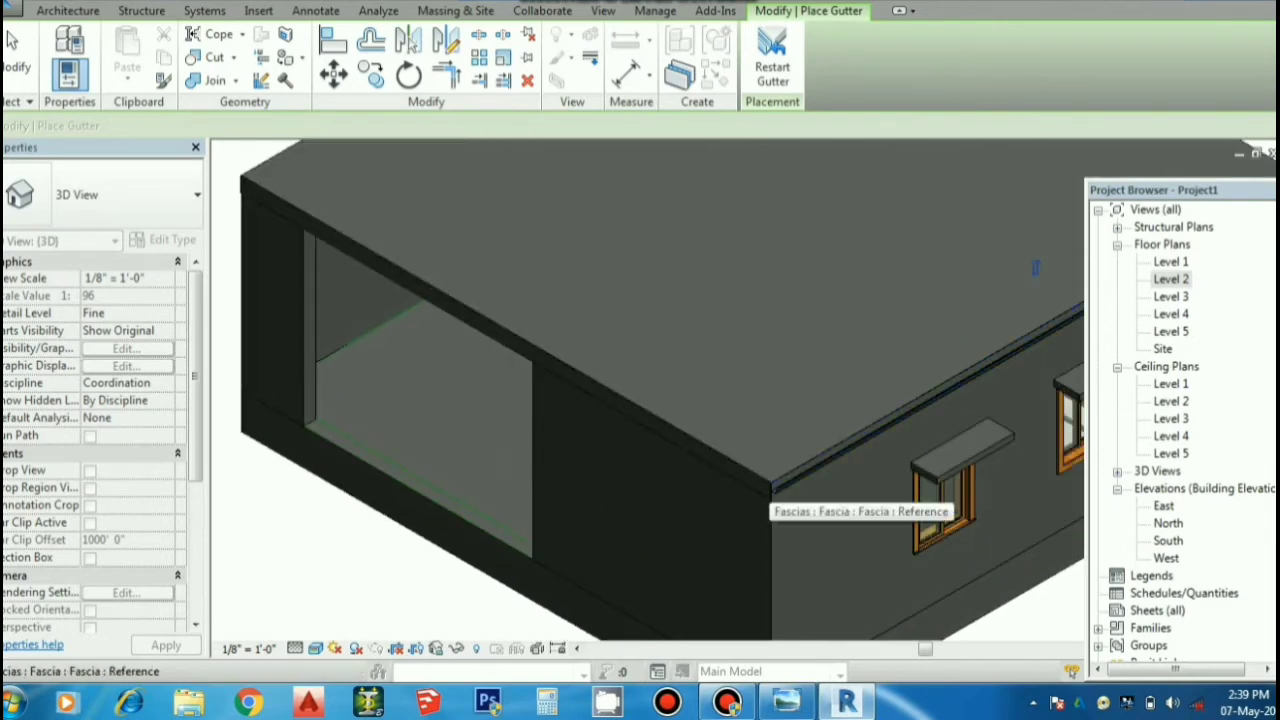
pyautogui.scroll(3, 870, 450)
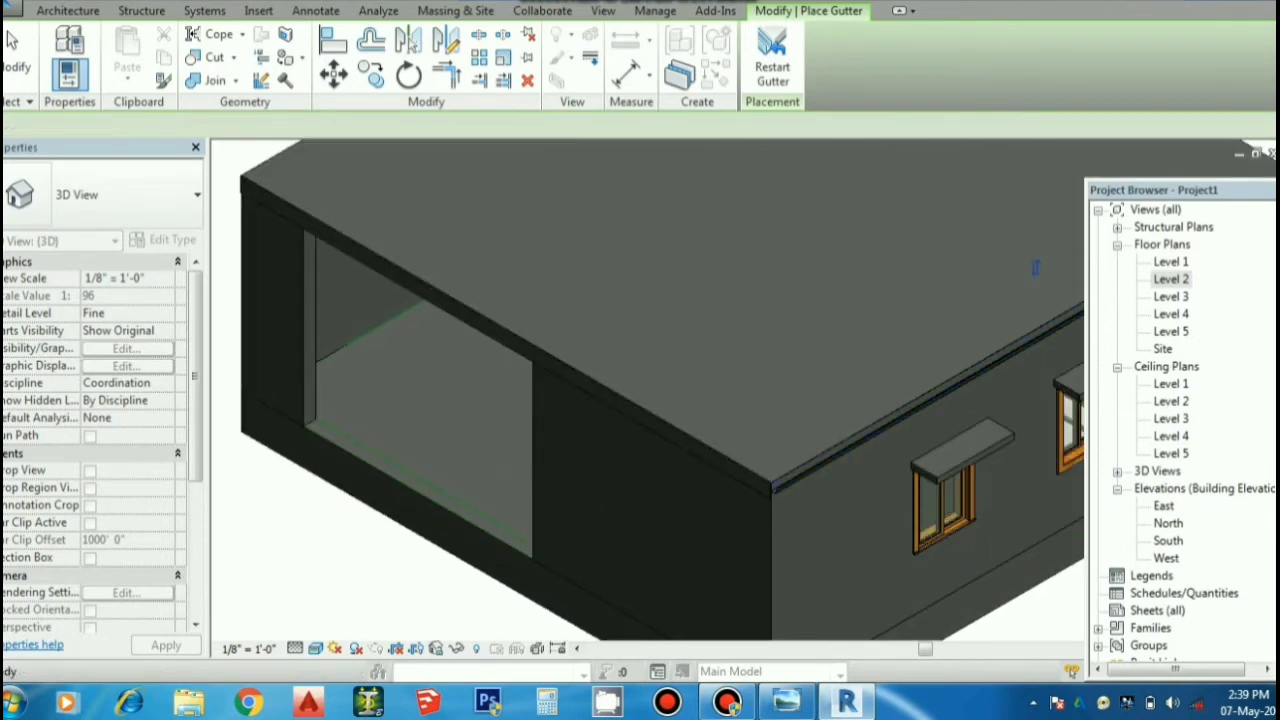
pyautogui.press('Escape')
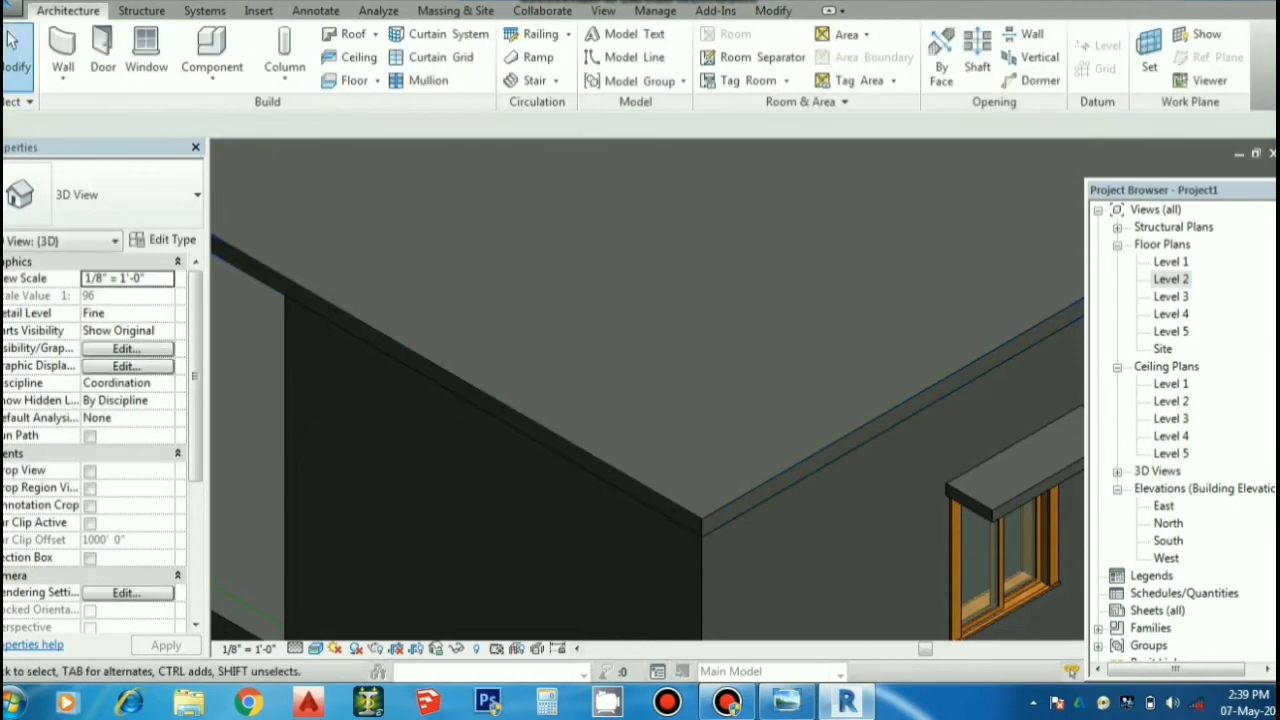
# Step: Place a roof fascia along the soffit's top edge on the window side
pyautogui.scroll(2, 673, 553)
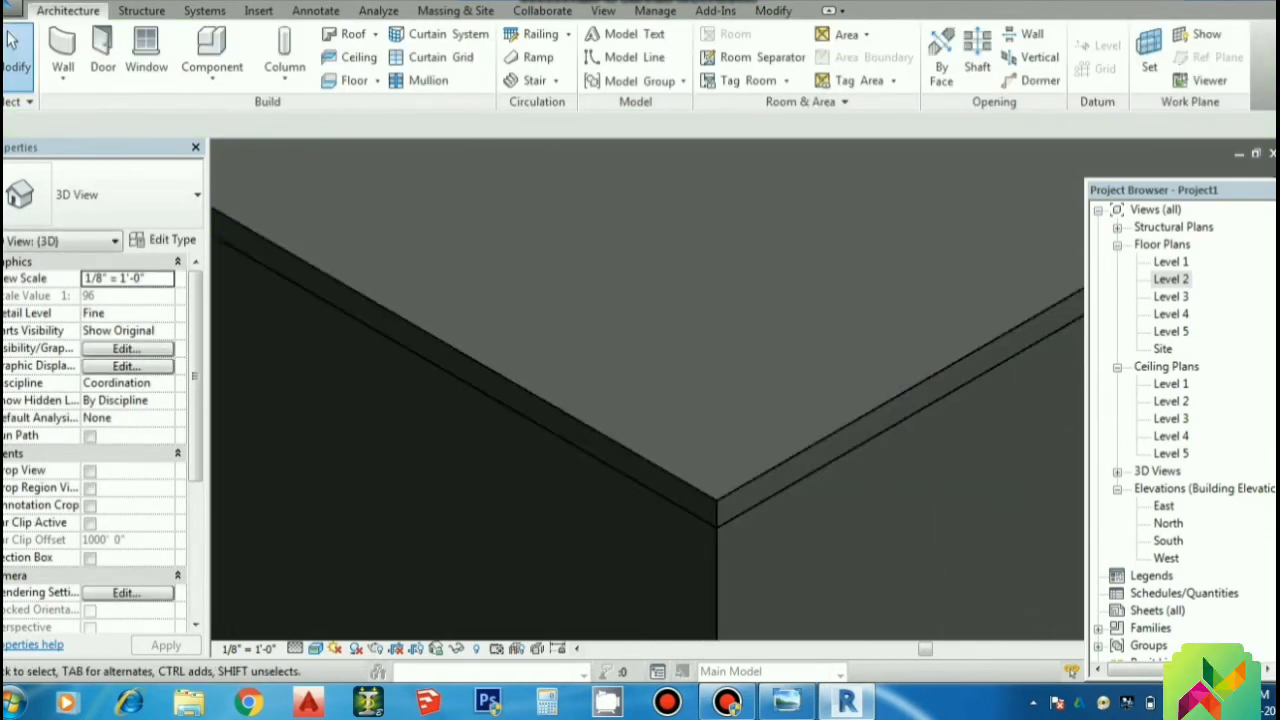
pyautogui.click(375, 34)
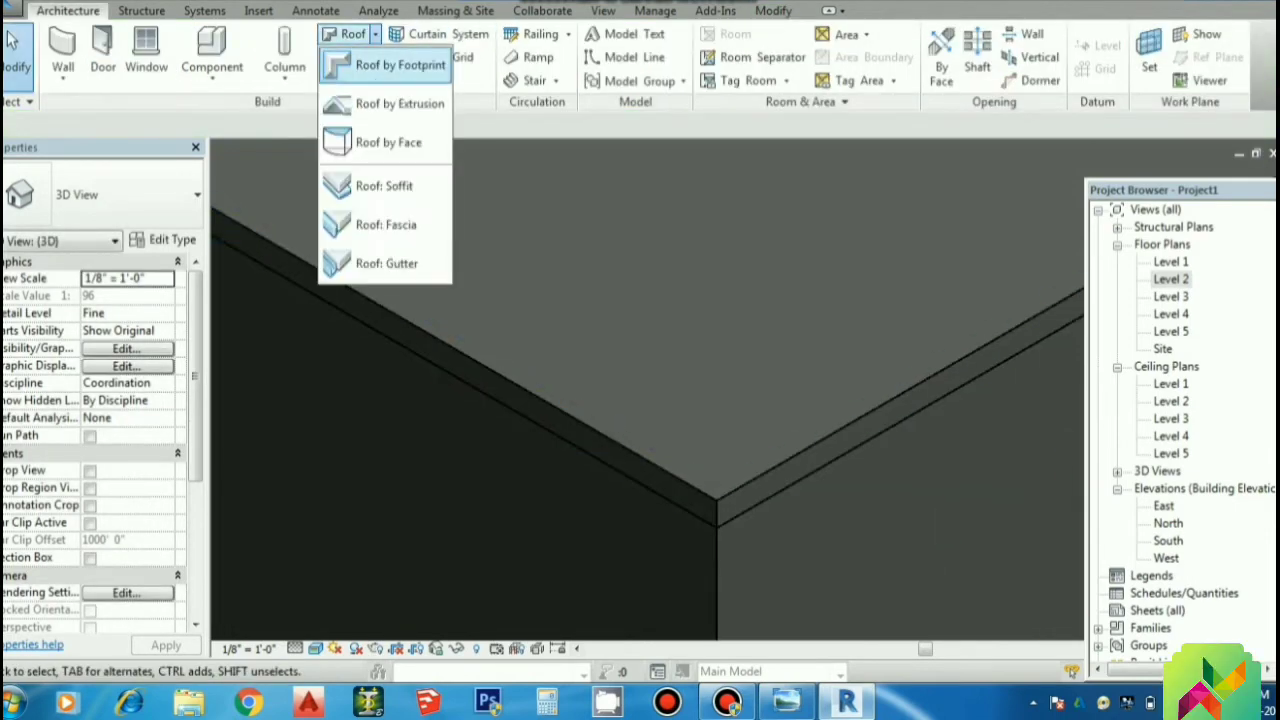
pyautogui.click(386, 224)
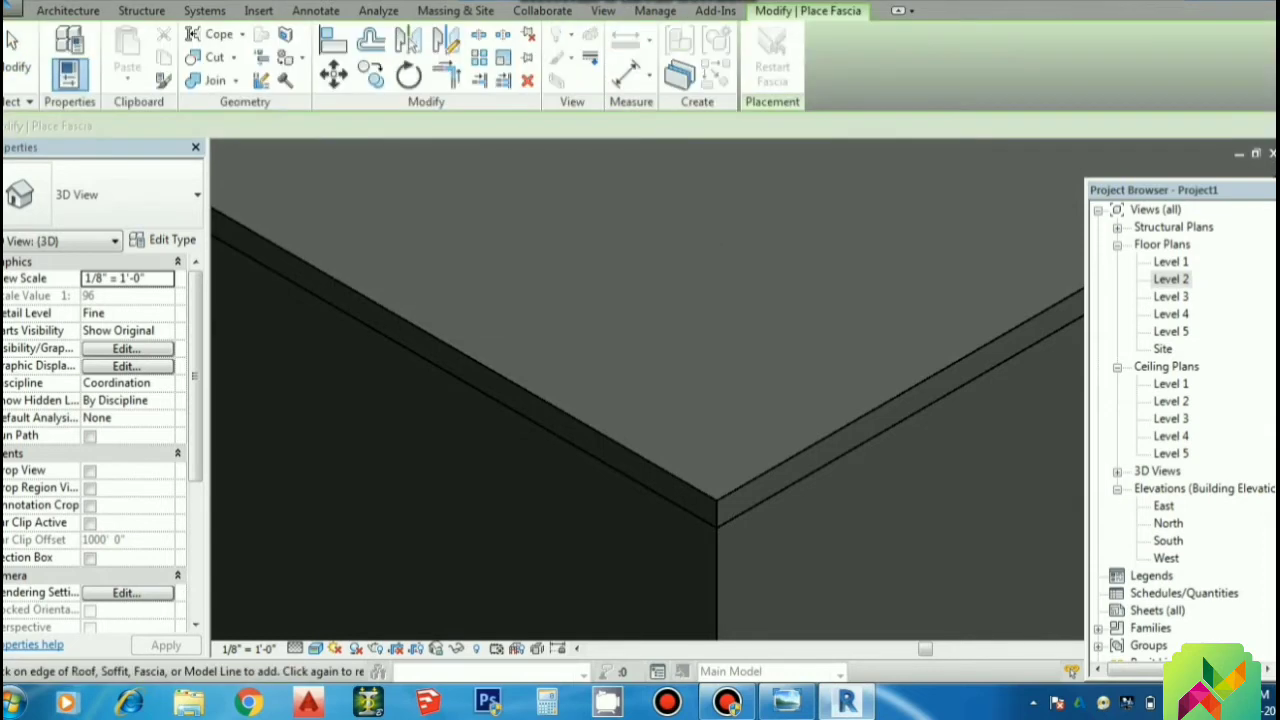
pyautogui.click(480, 363)
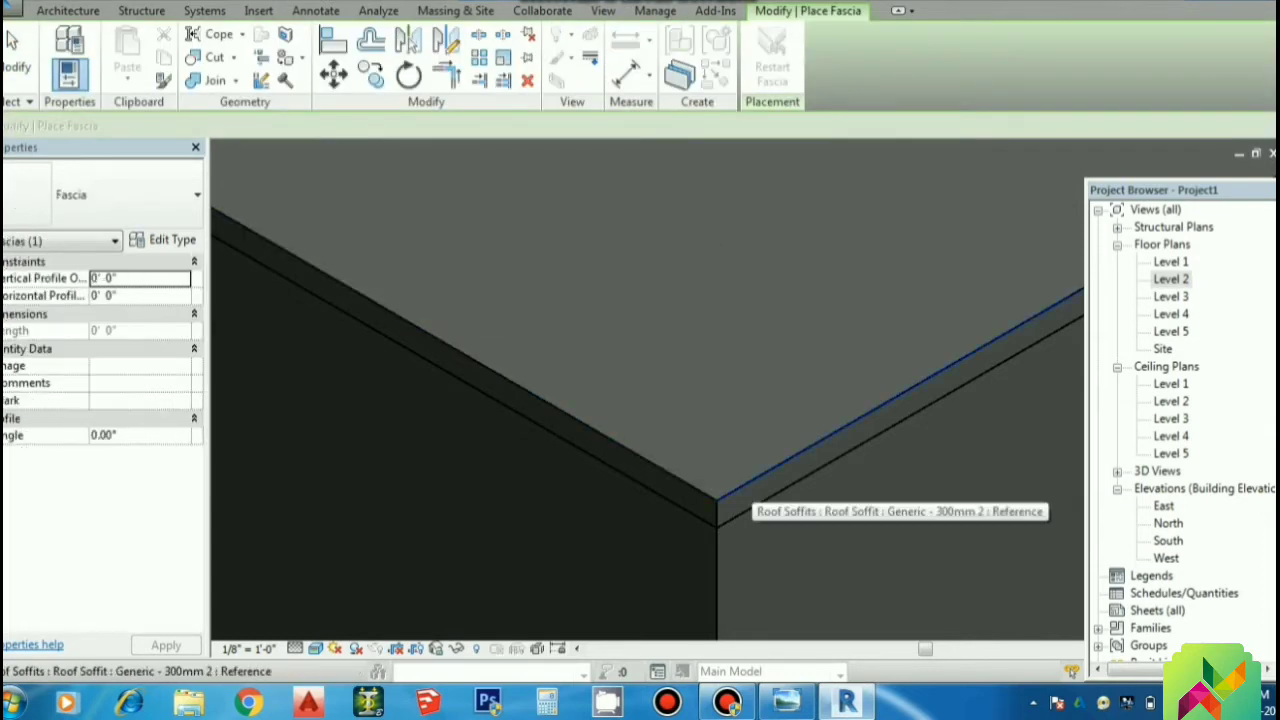
pyautogui.click(900, 394)
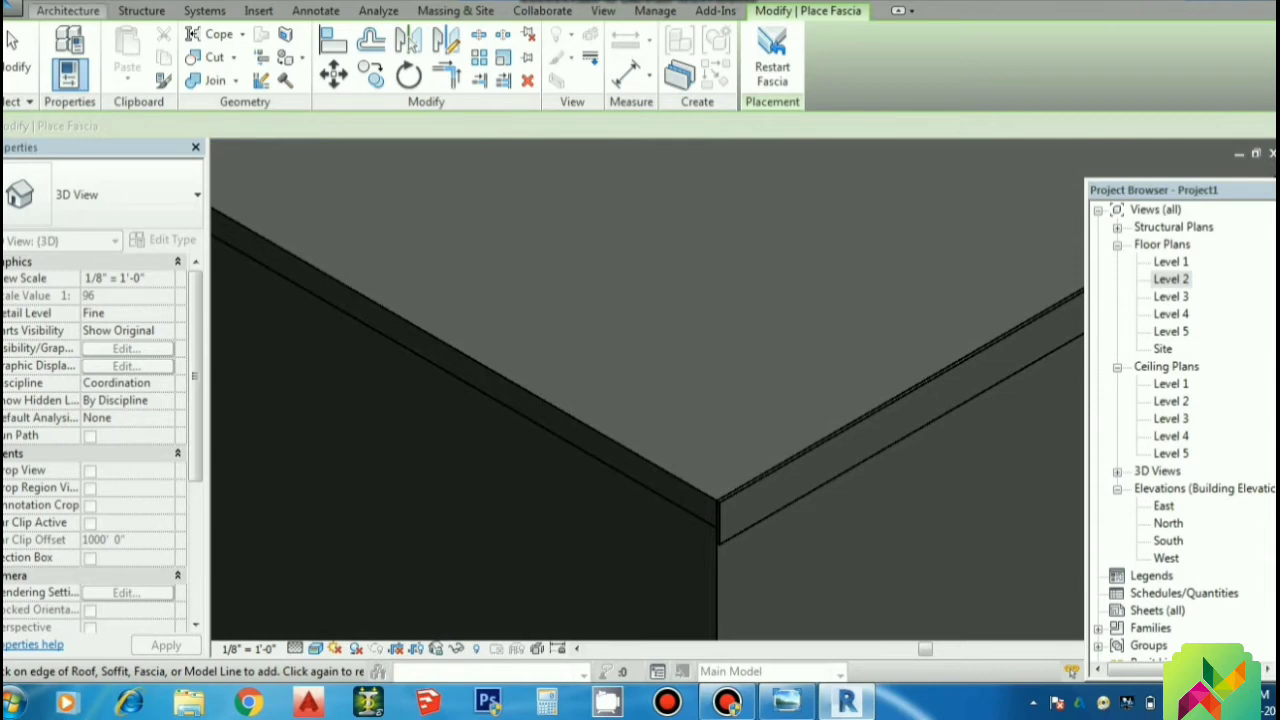
# Step: Place a roof gutter along the soffit's lower edge on the side with the large opening
pyautogui.click(68, 10)
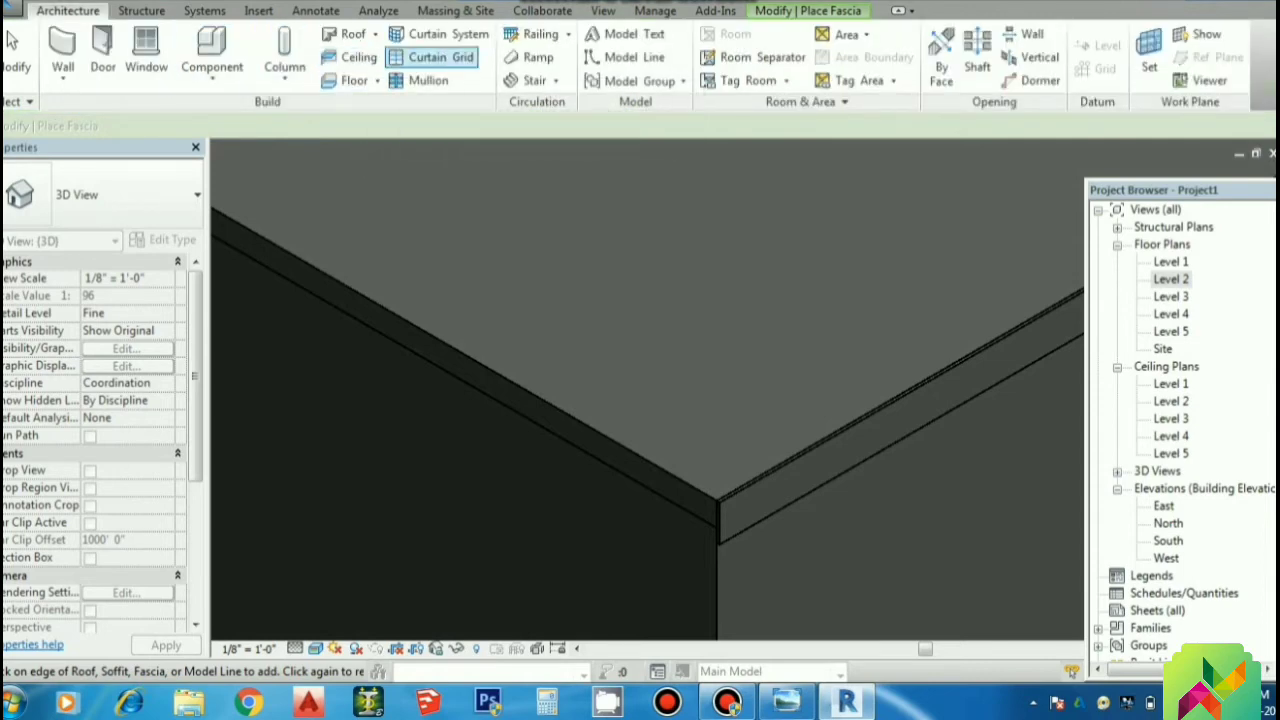
pyautogui.click(375, 34)
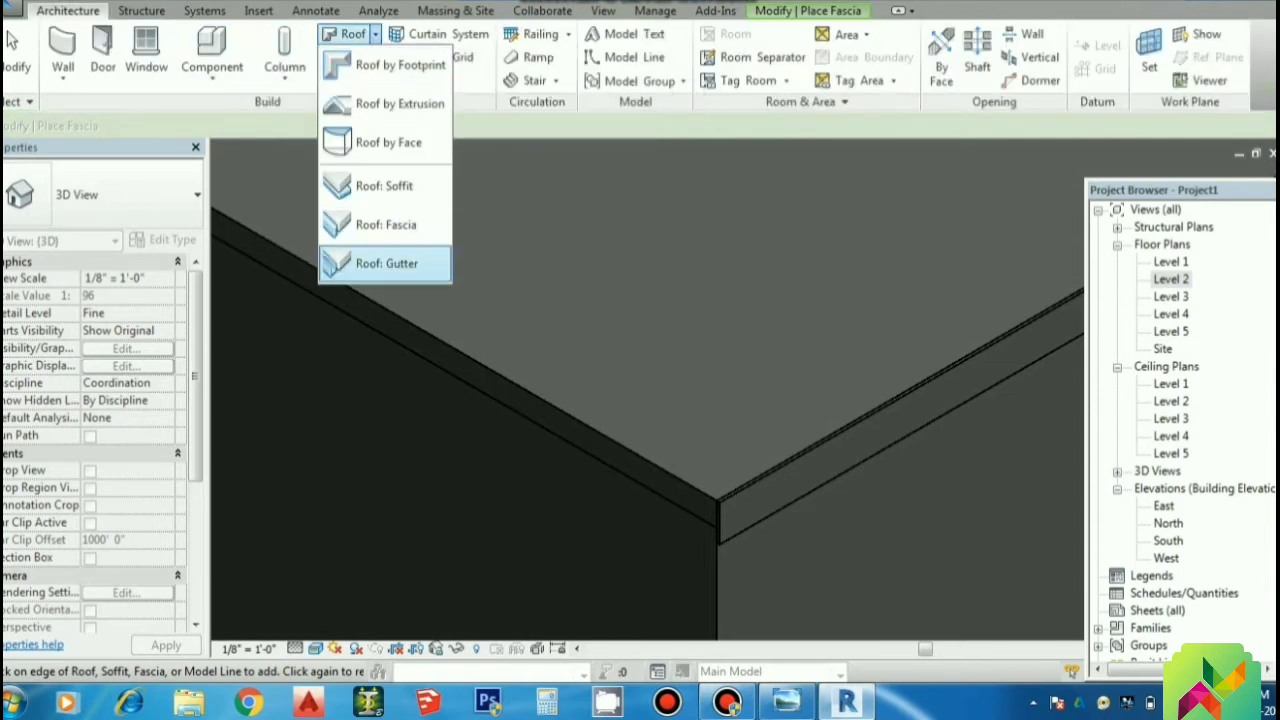
pyautogui.click(387, 263)
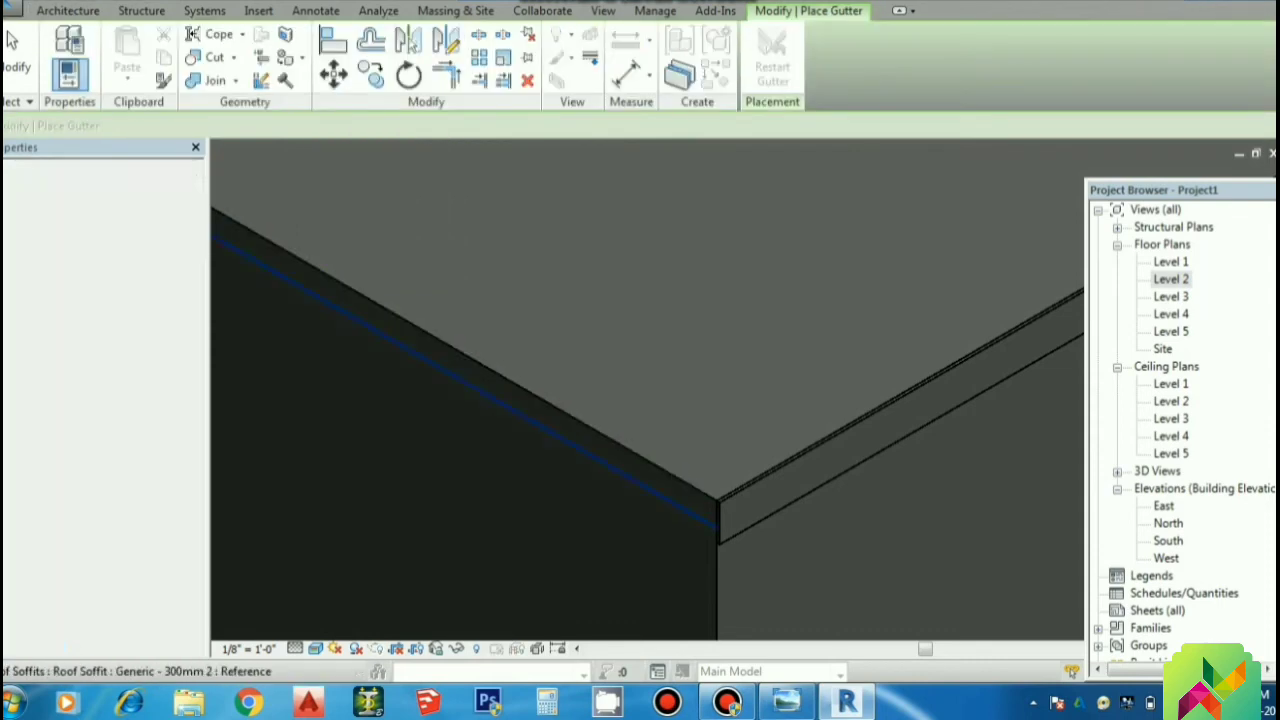
pyautogui.click(704, 545)
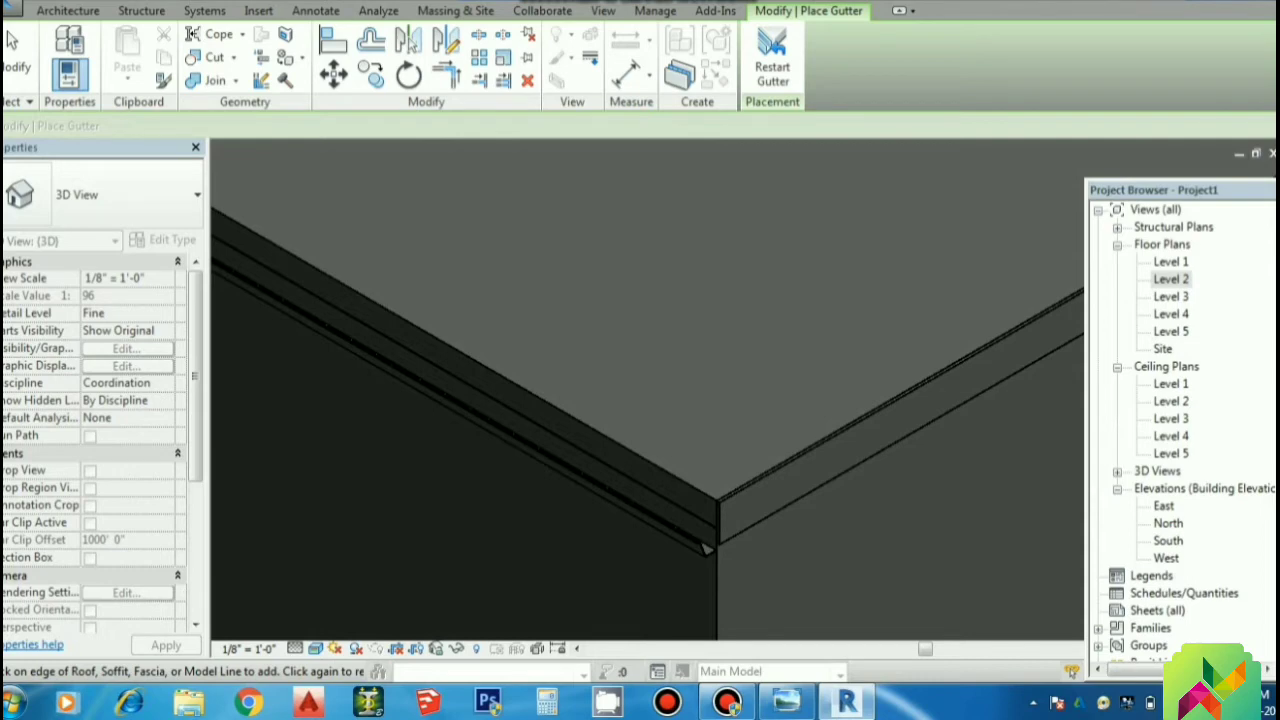
pyautogui.scroll(-5, 706, 548)
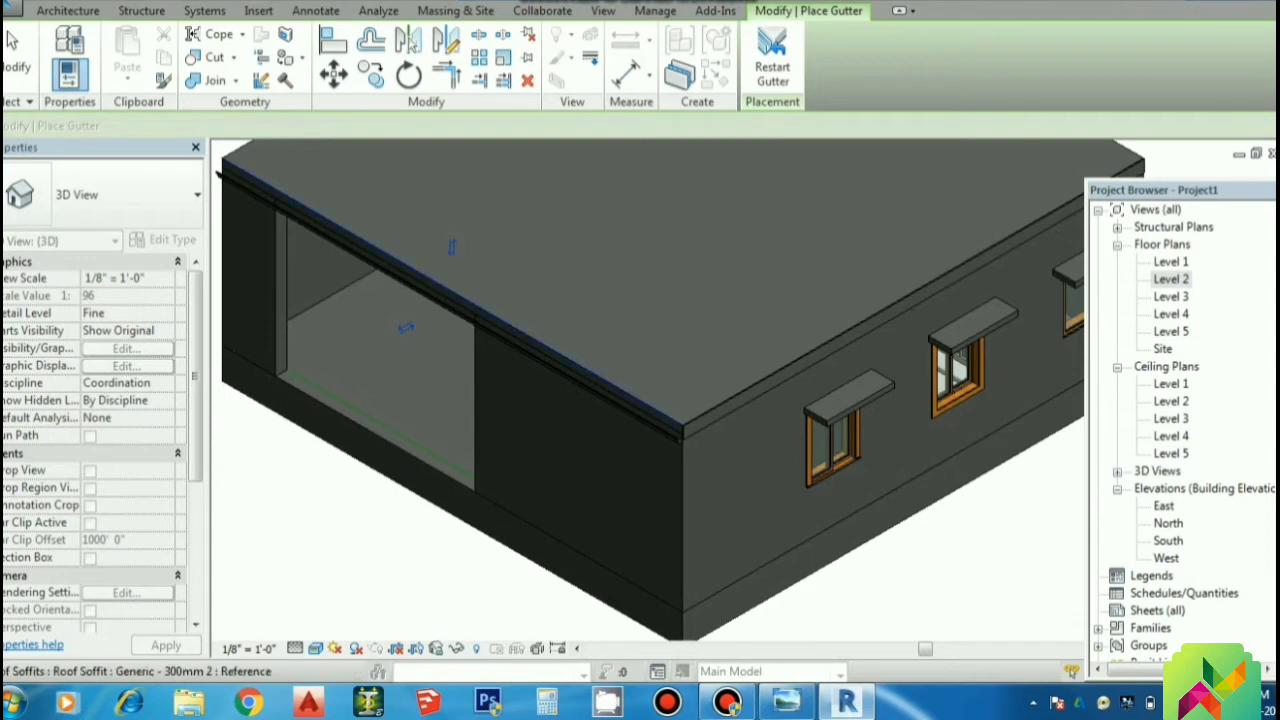
# Step: Place a horizontal Cornice wall sweep on the exterior wall beside the large opening
pyautogui.click(68, 10)
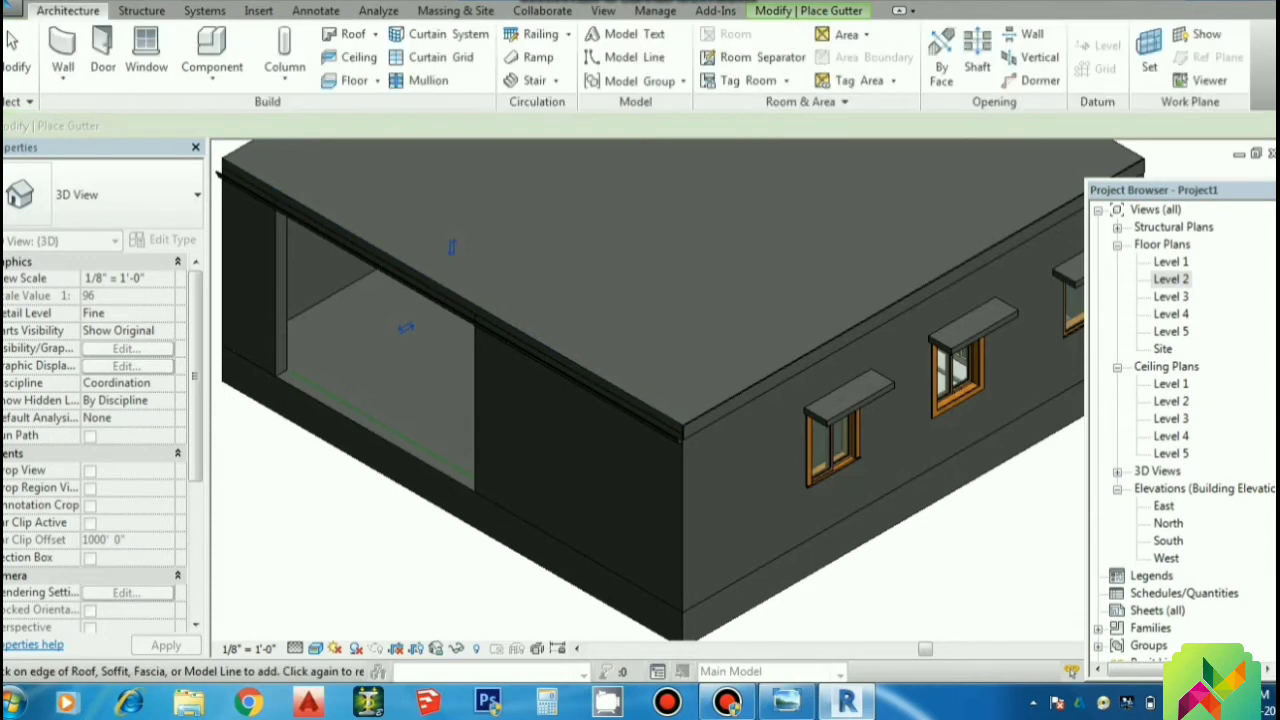
pyautogui.click(62, 72)
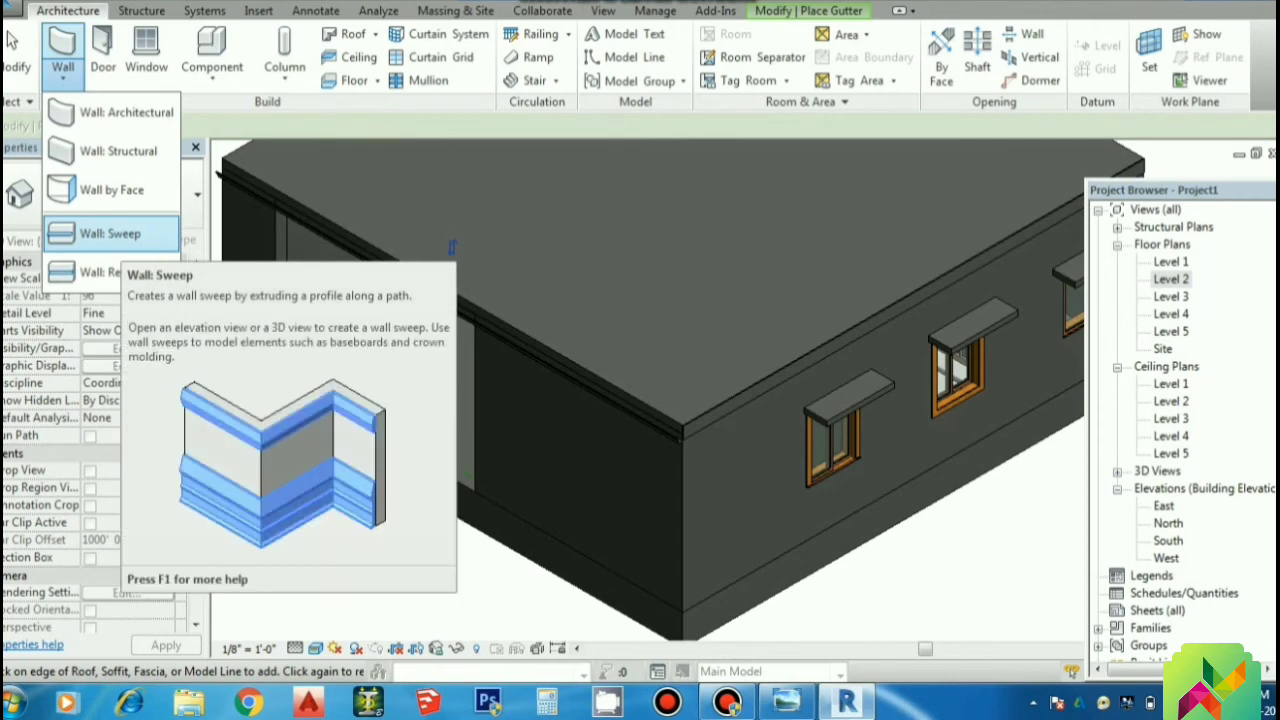
pyautogui.click(110, 233)
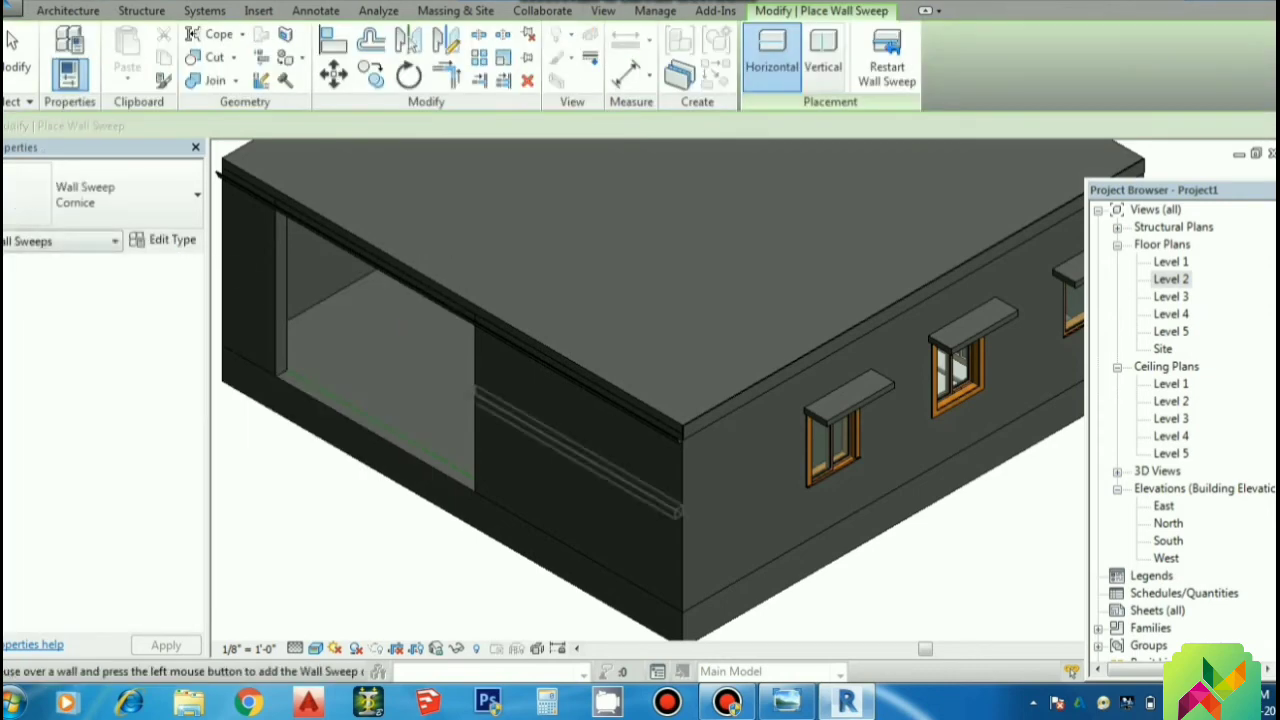
pyautogui.click(534, 418)
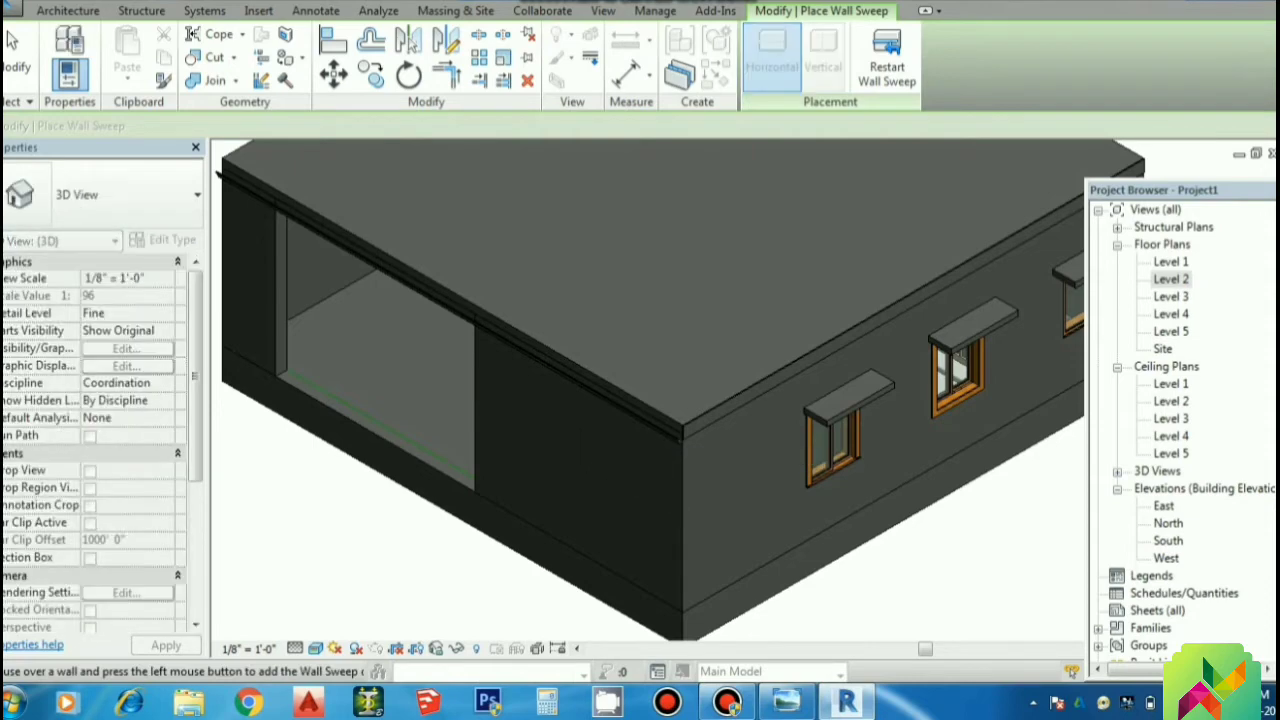
# Step: Place a second horizontal Cornice wall sweep below the first on the exterior wall beside the large opening
pyautogui.click(887, 58)
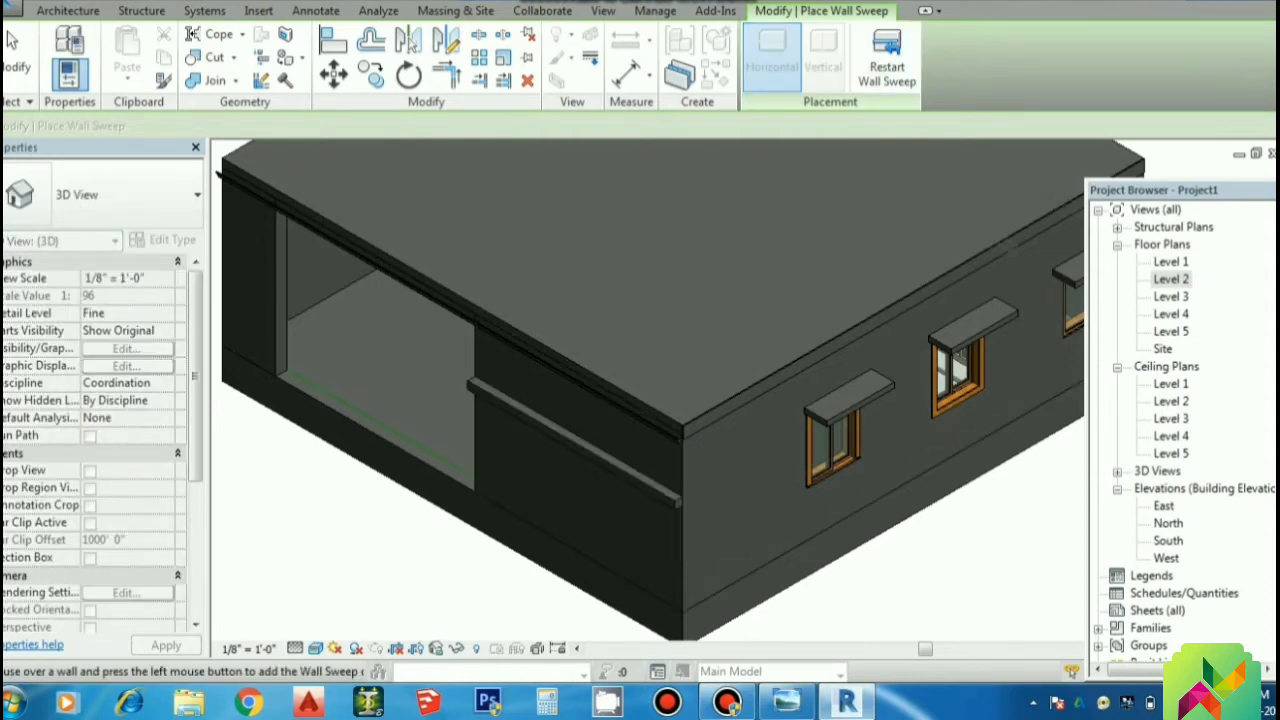
pyautogui.click(576, 494)
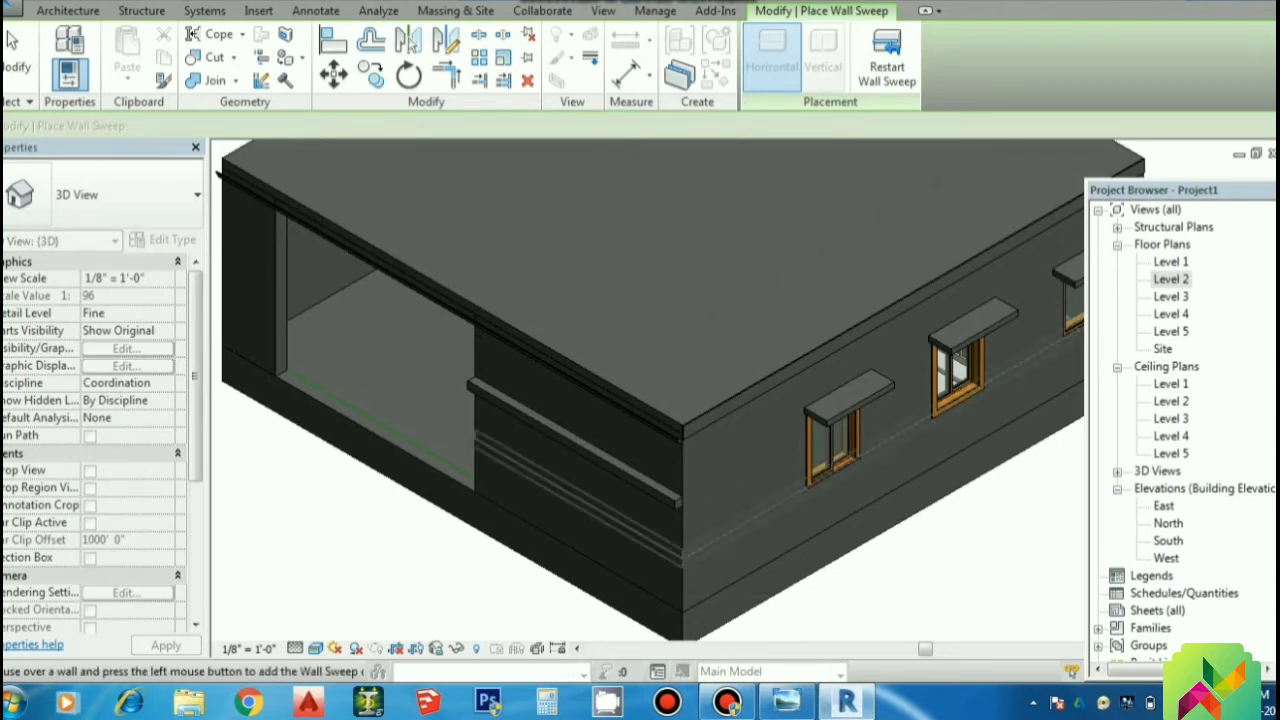
pyautogui.click(887, 58)
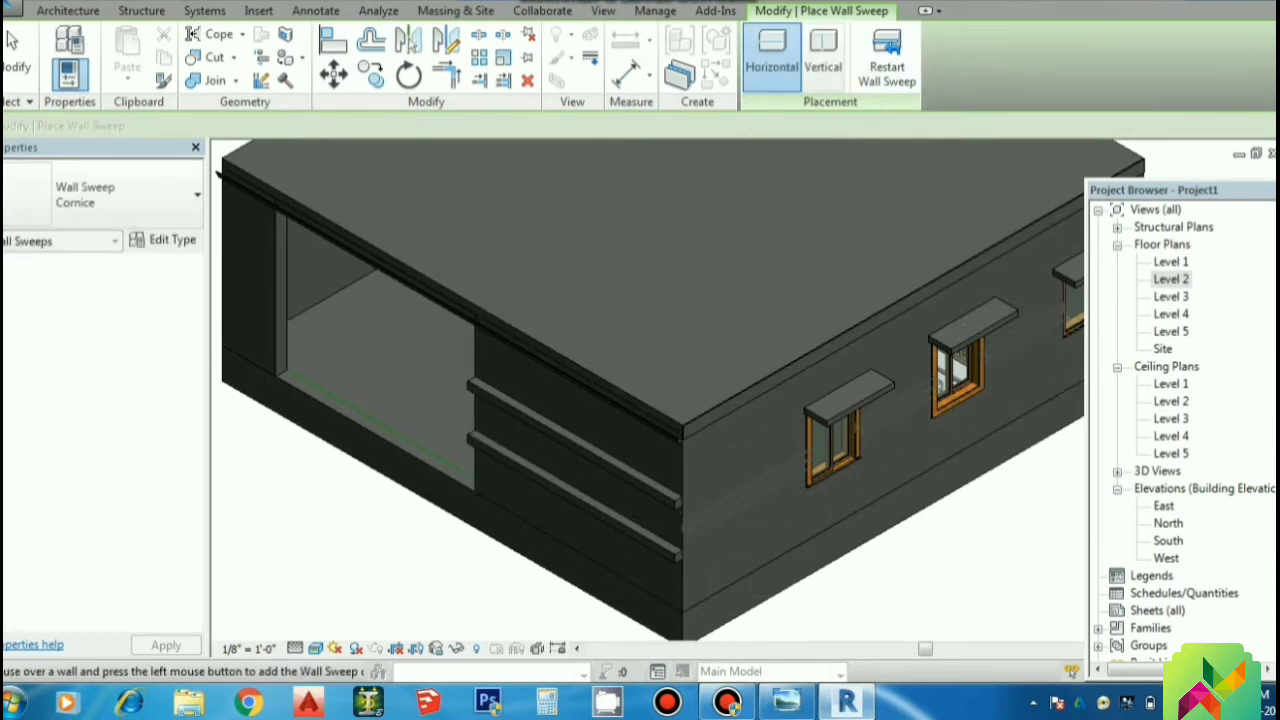
pyautogui.click(12, 39)
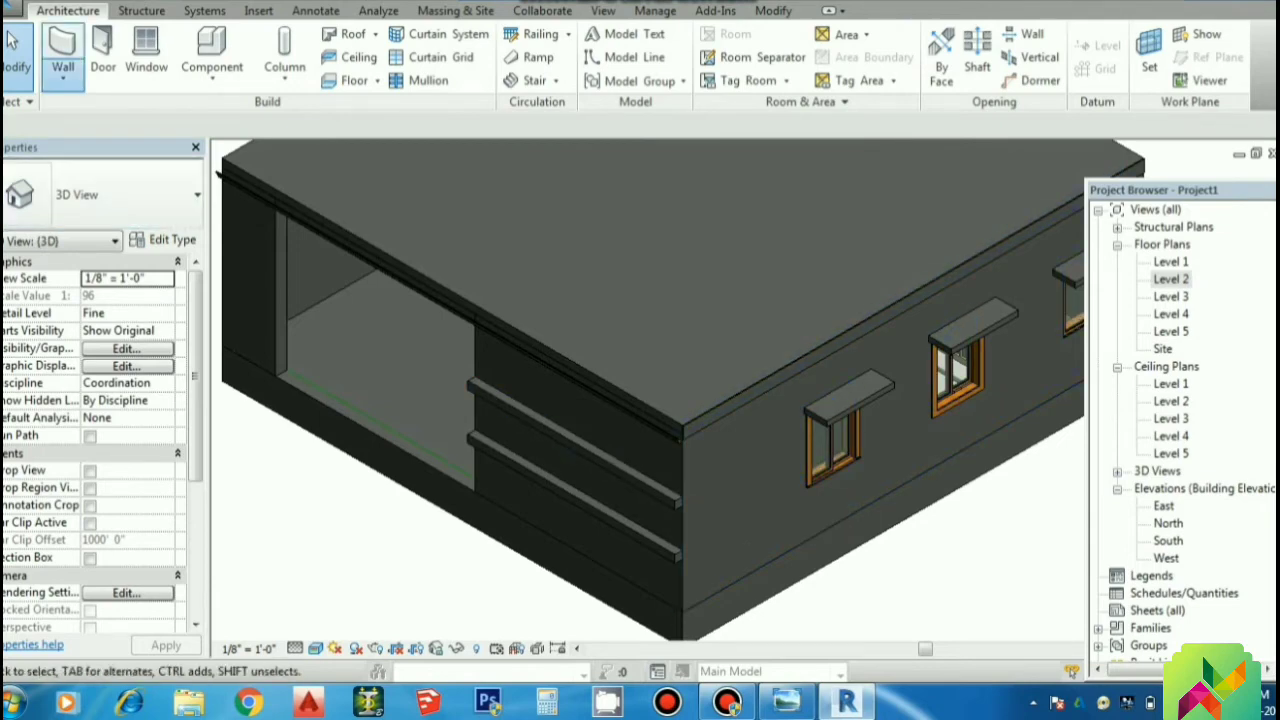
# Step: Place two horizontal wall reveals on the wall beside the large opening, one between the cornice sweeps and one below them
pyautogui.click(62, 72)
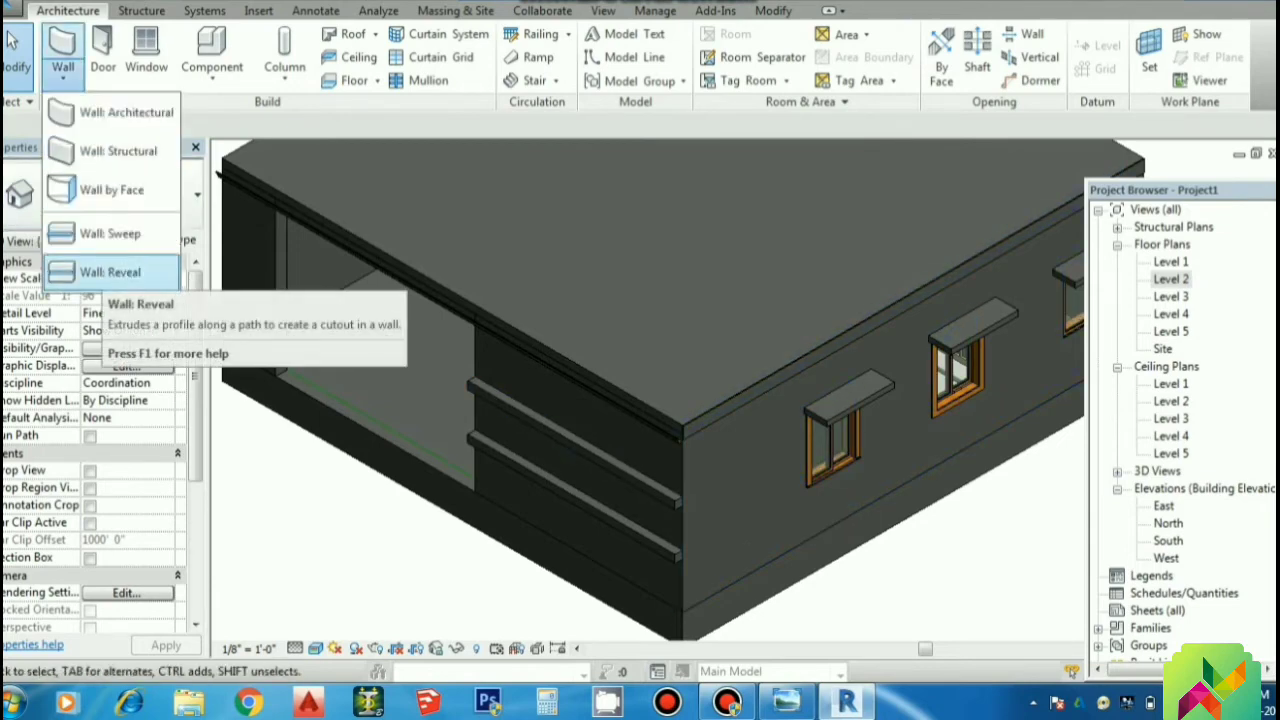
pyautogui.click(110, 272)
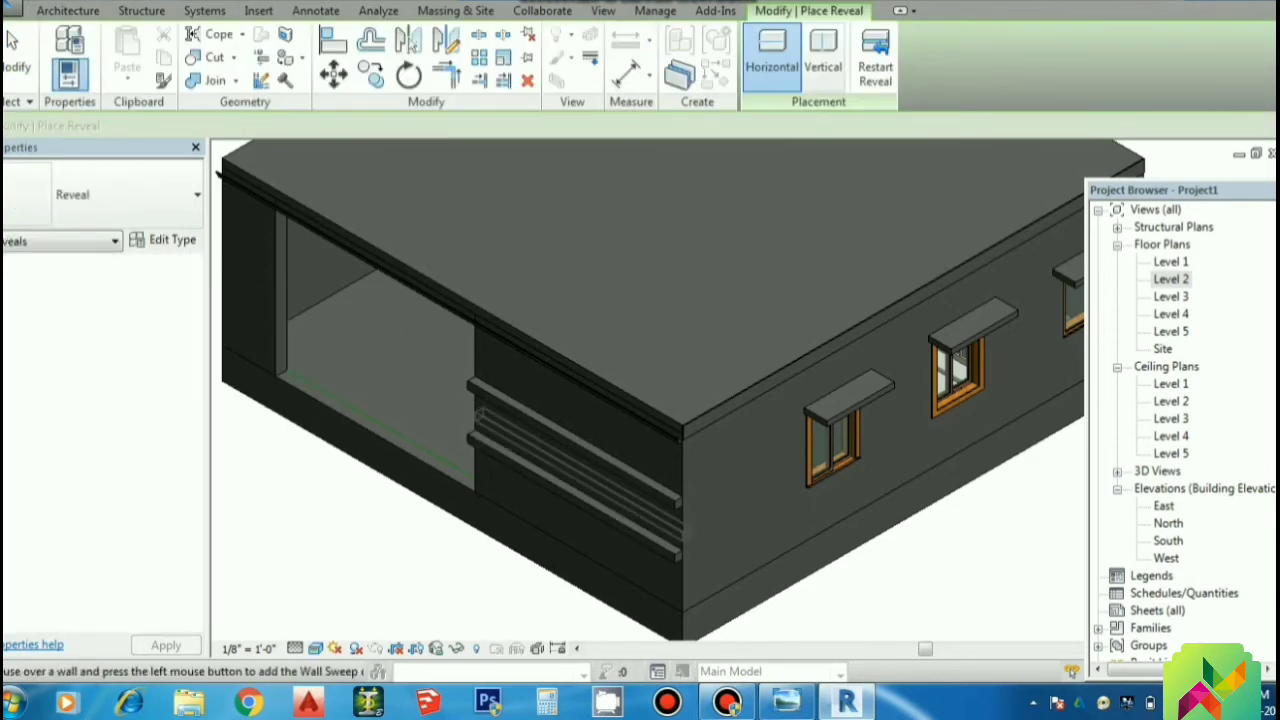
pyautogui.click(577, 472)
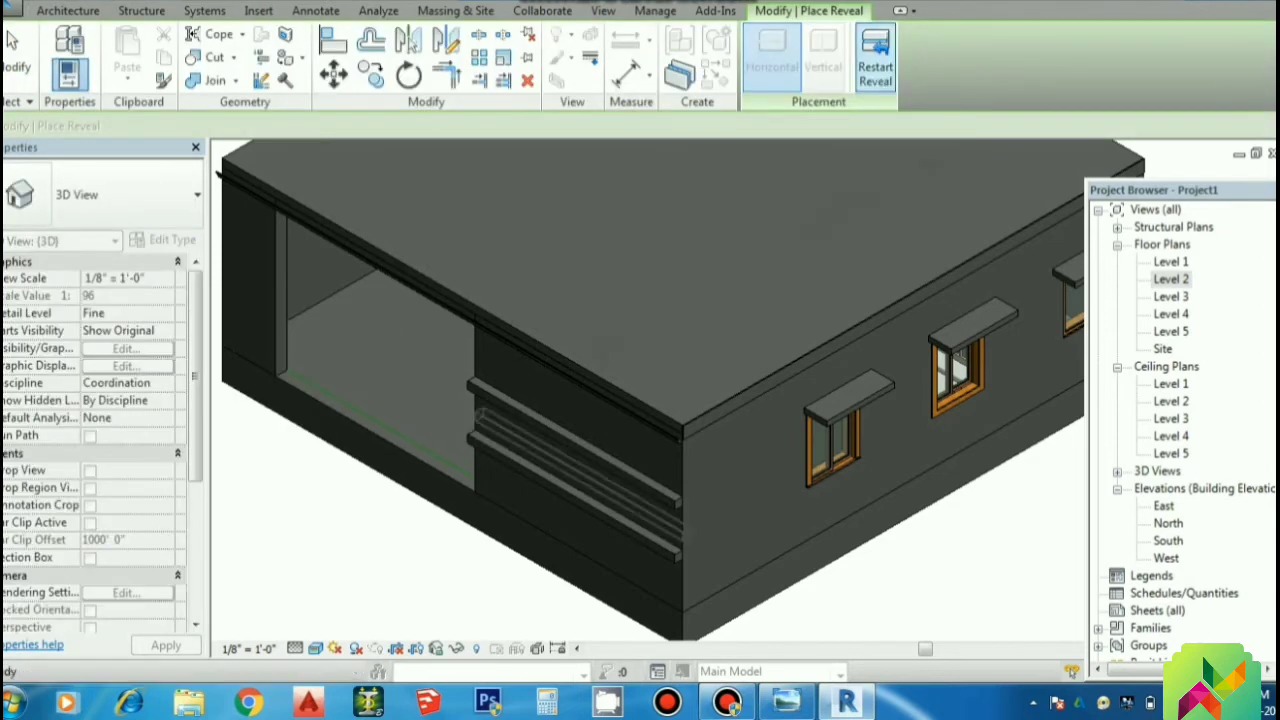
pyautogui.click(875, 60)
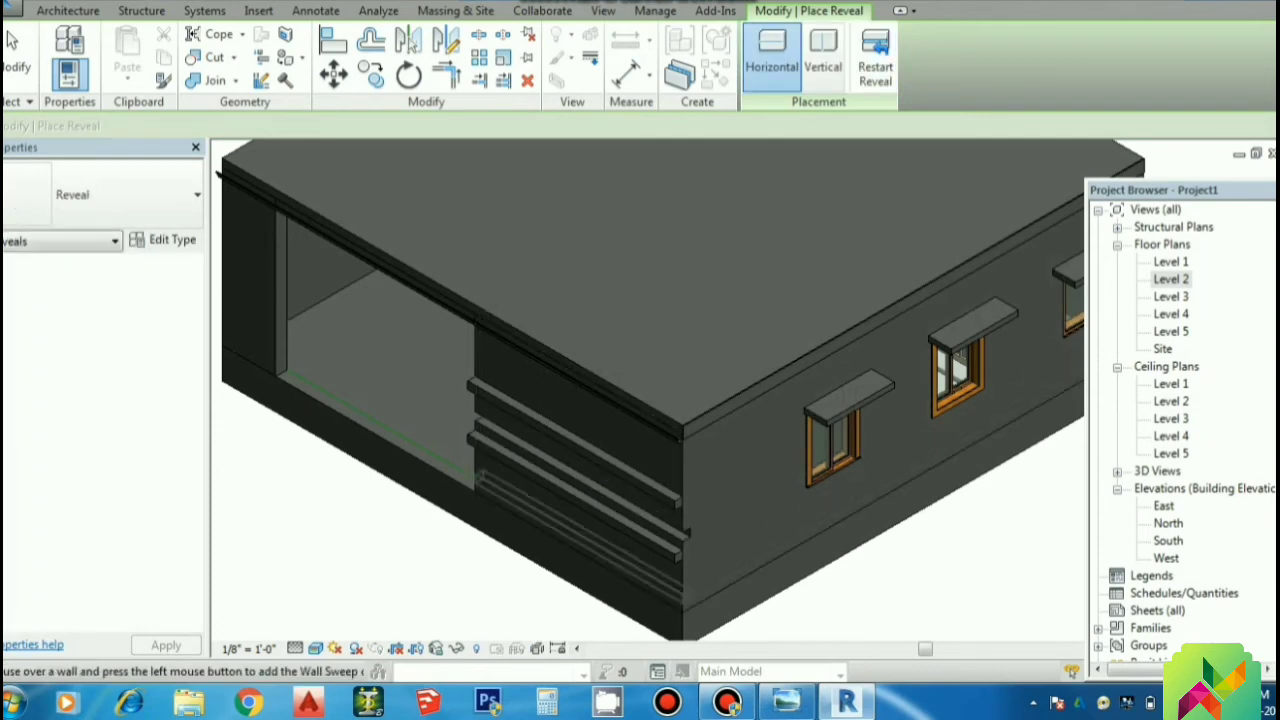
pyautogui.click(578, 536)
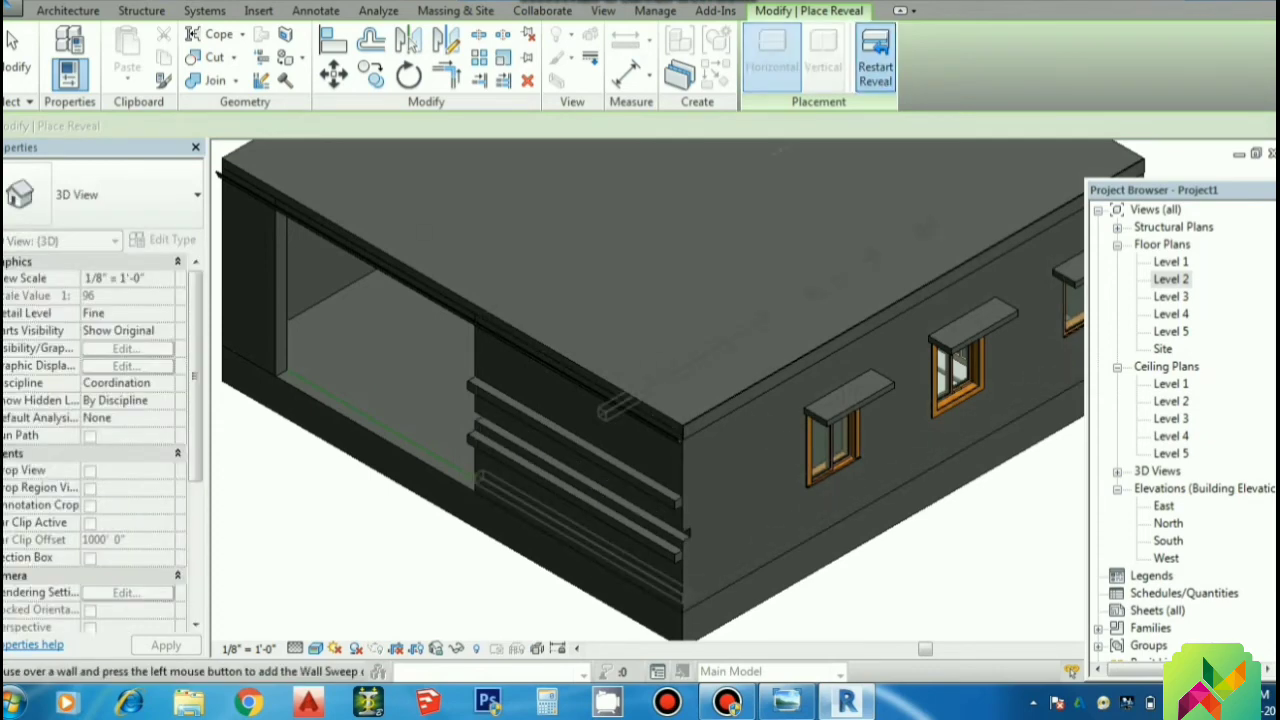
pyautogui.click(875, 60)
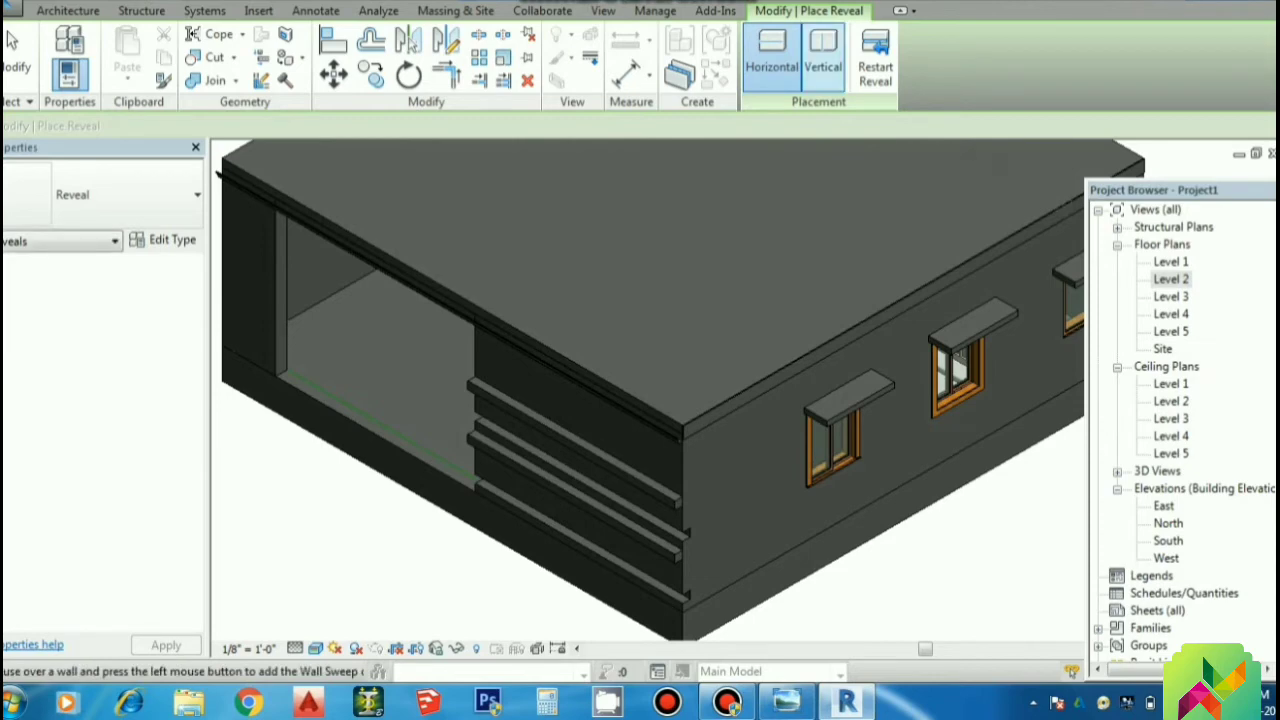
# Step: Place a vertical wall reveal on the window-side wall, between the house corner and the nearest window
pyautogui.click(823, 55)
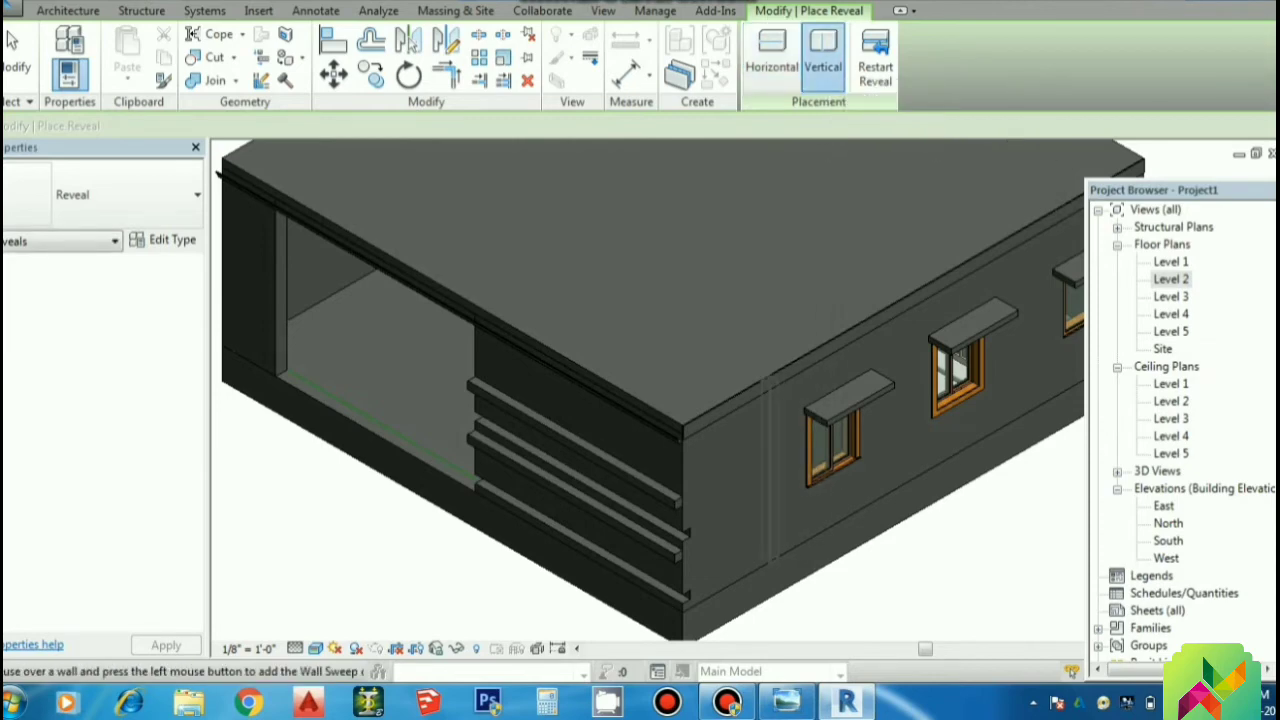
pyautogui.press('Escape')
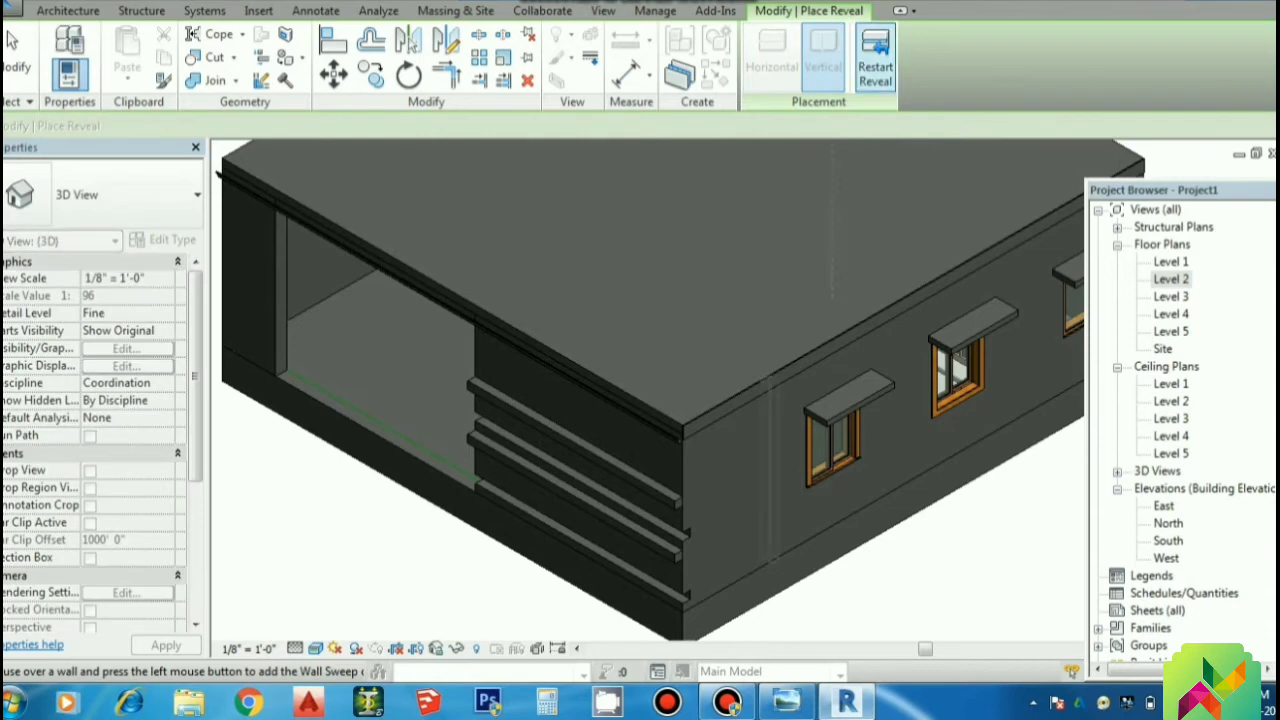
pyautogui.click(875, 58)
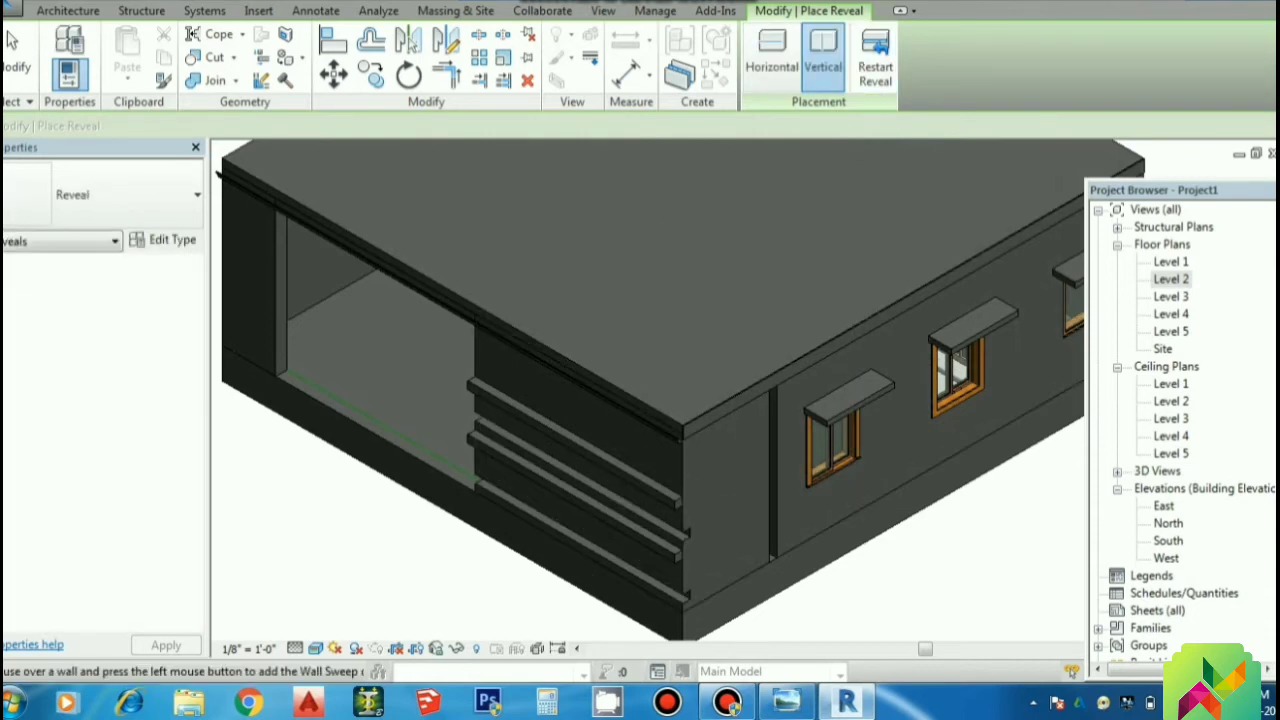
pyautogui.press('Escape')
# Step: Examine the end profiles of the cornice sweeps and reveals at the house corner
pyautogui.scroll(4, 660, 590)
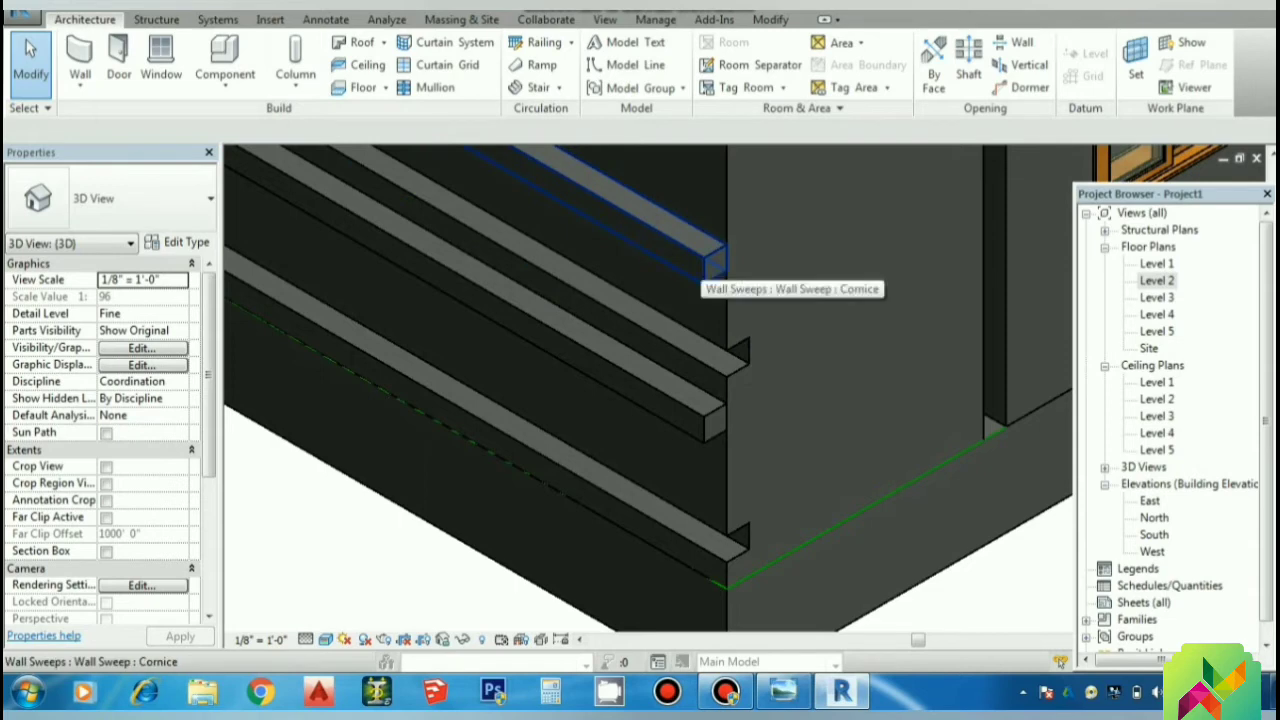
pyautogui.scroll(-5, 660, 350)
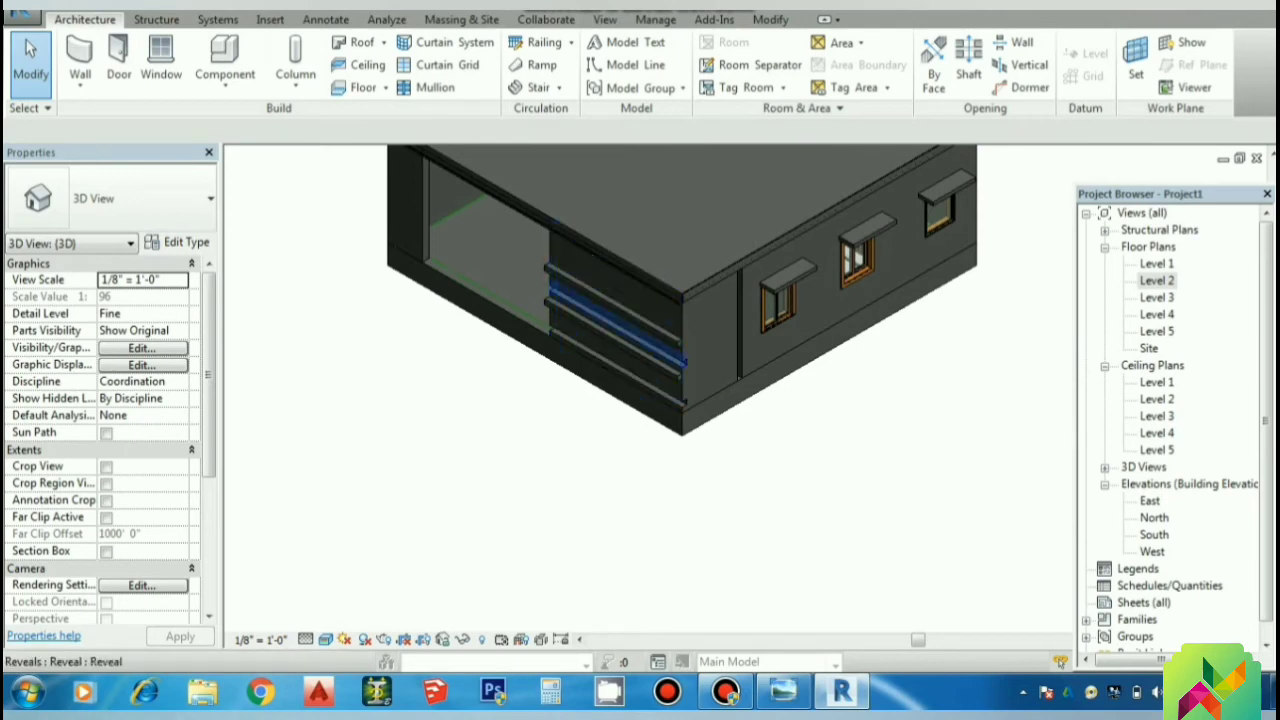
# Step: Undo the wall sweeps, wall reveals, roof gutter and fascia added to the house
pyautogui.scroll(3, 682, 292)
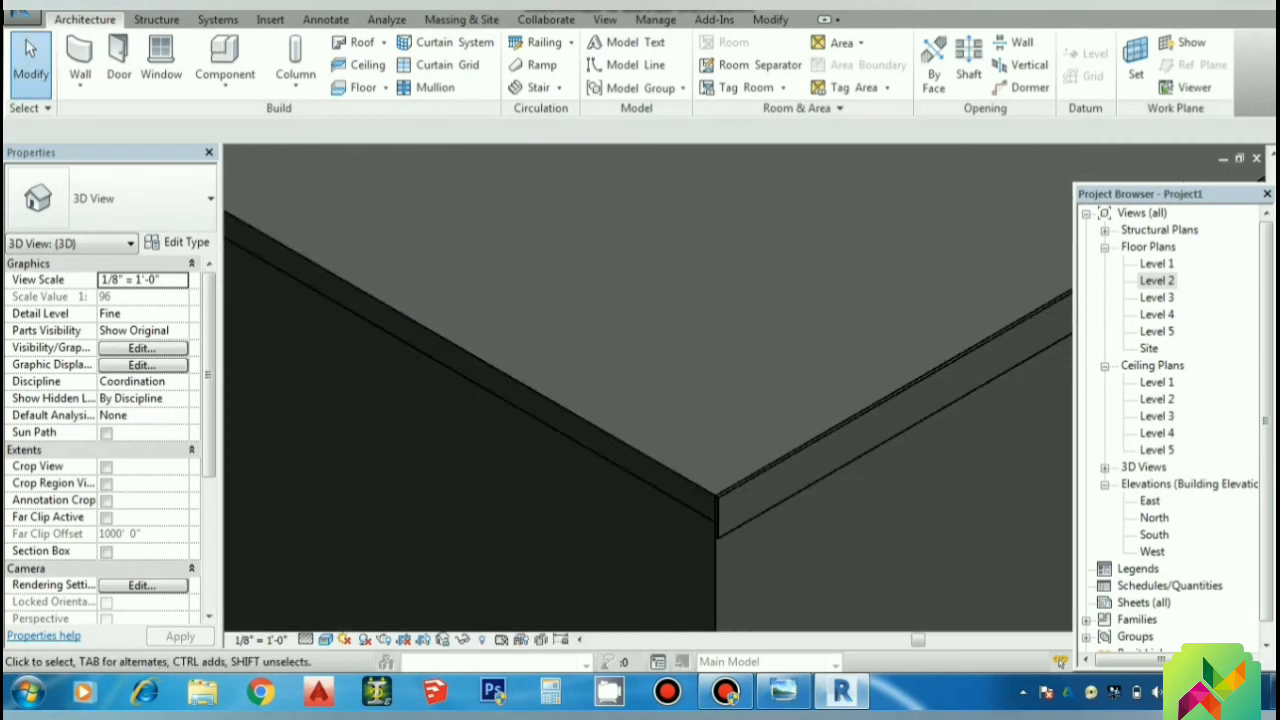
pyautogui.scroll(-5, 705, 352)
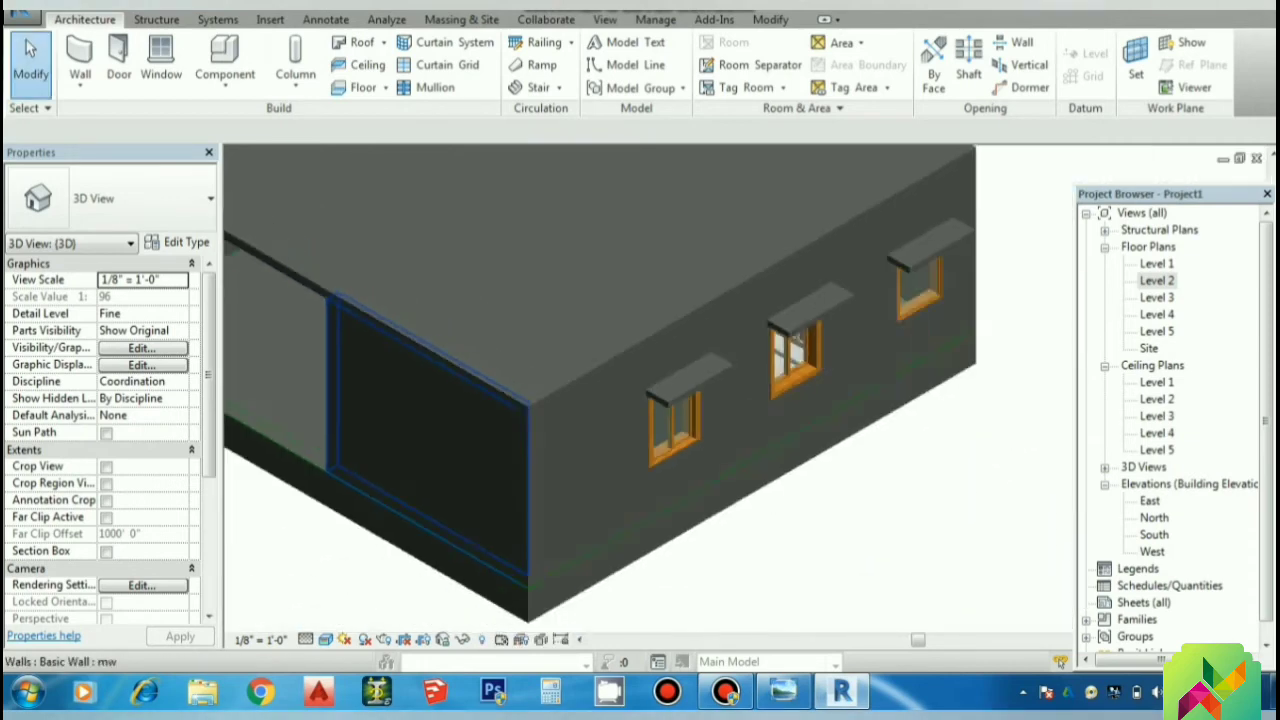
pyautogui.scroll(-3, 705, 352)
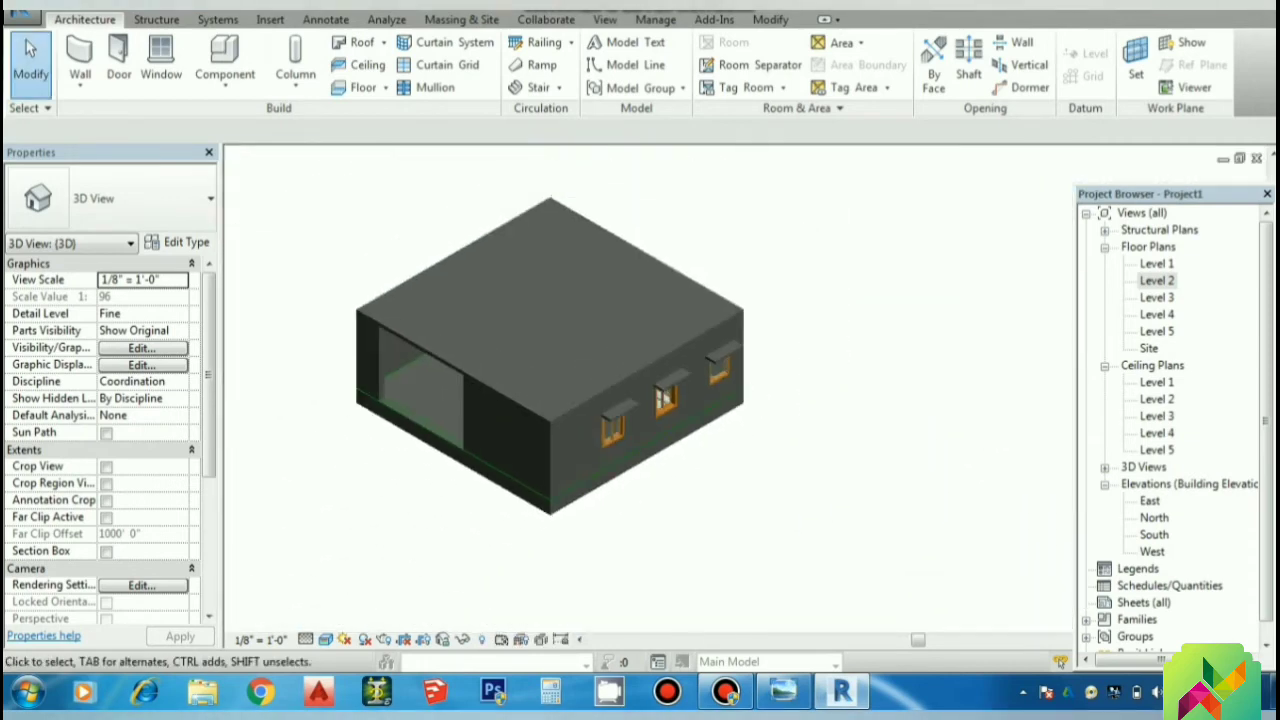
pyautogui.scroll(2, 712, 349)
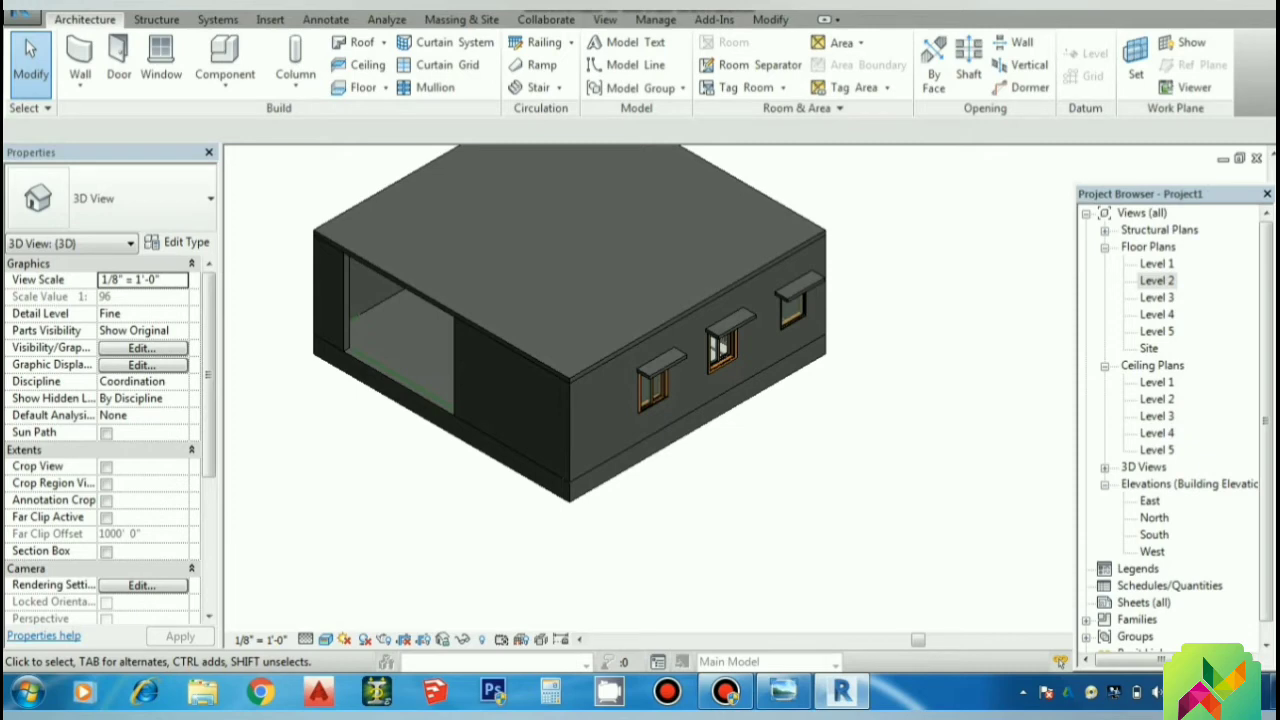
pyautogui.scroll(-3, 560, 380)
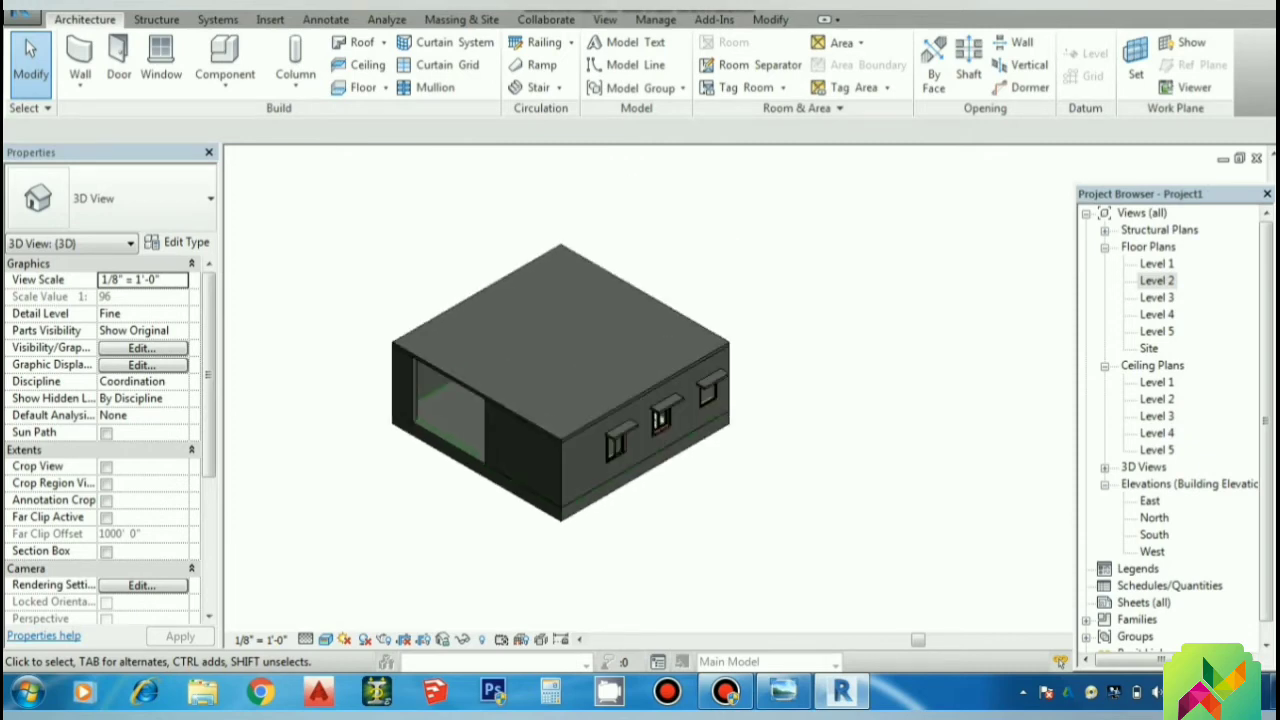
pyautogui.click(1157, 280)
pyautogui.scroll(-1, 1170, 420)
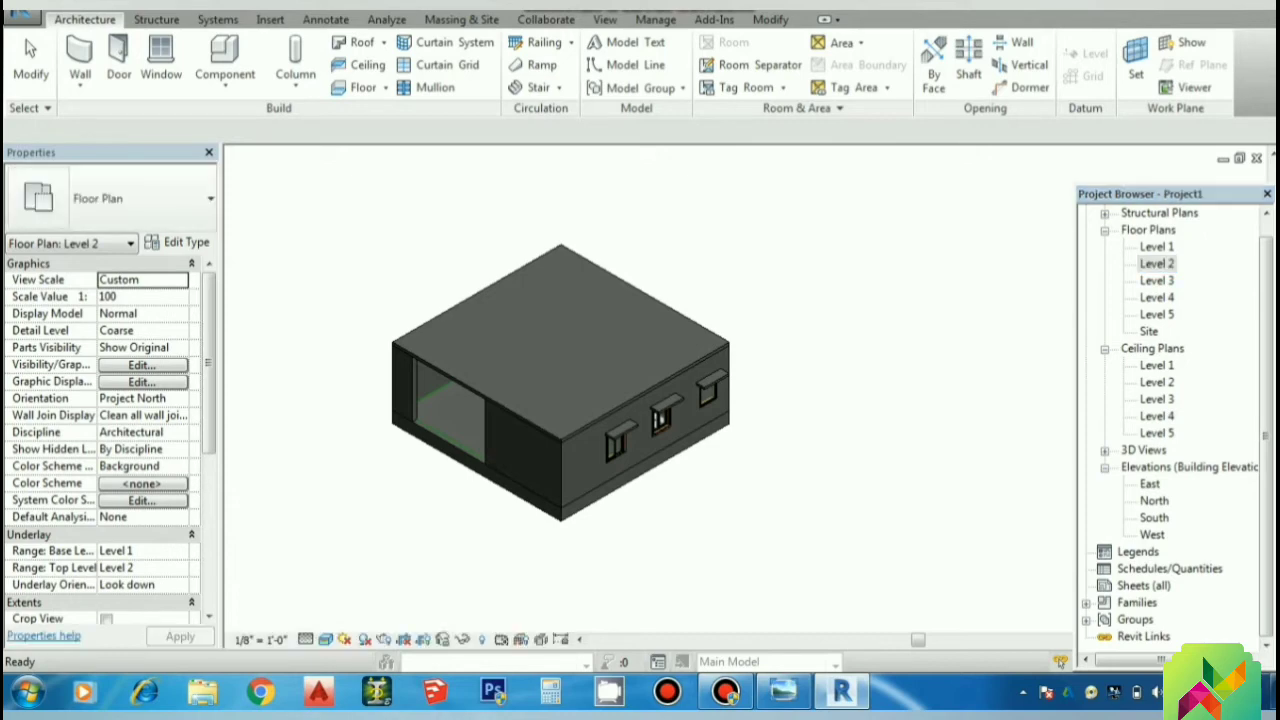
pyautogui.click(850, 400)
# Step: Select the whole house in the 3D view and filter Floors and Lines out of the selection
pyautogui.moveTo(362, 600); pyautogui.dragTo(795, 204)
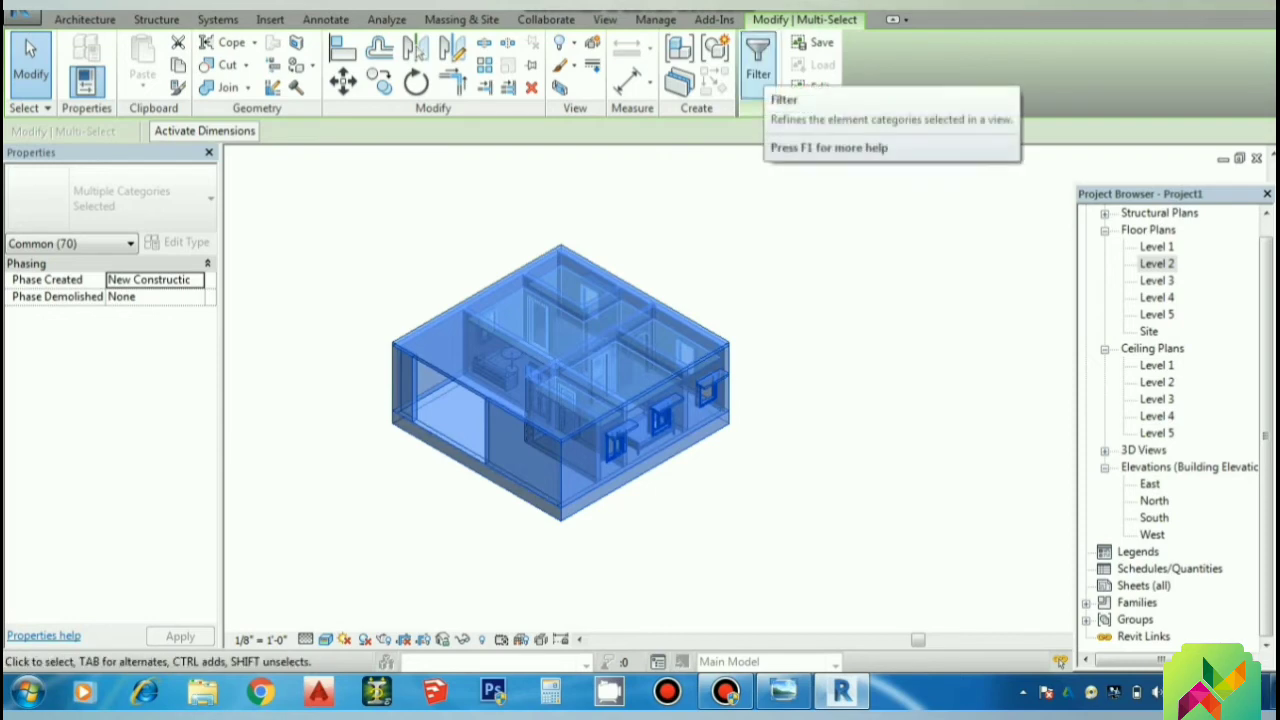
pyautogui.click(758, 62)
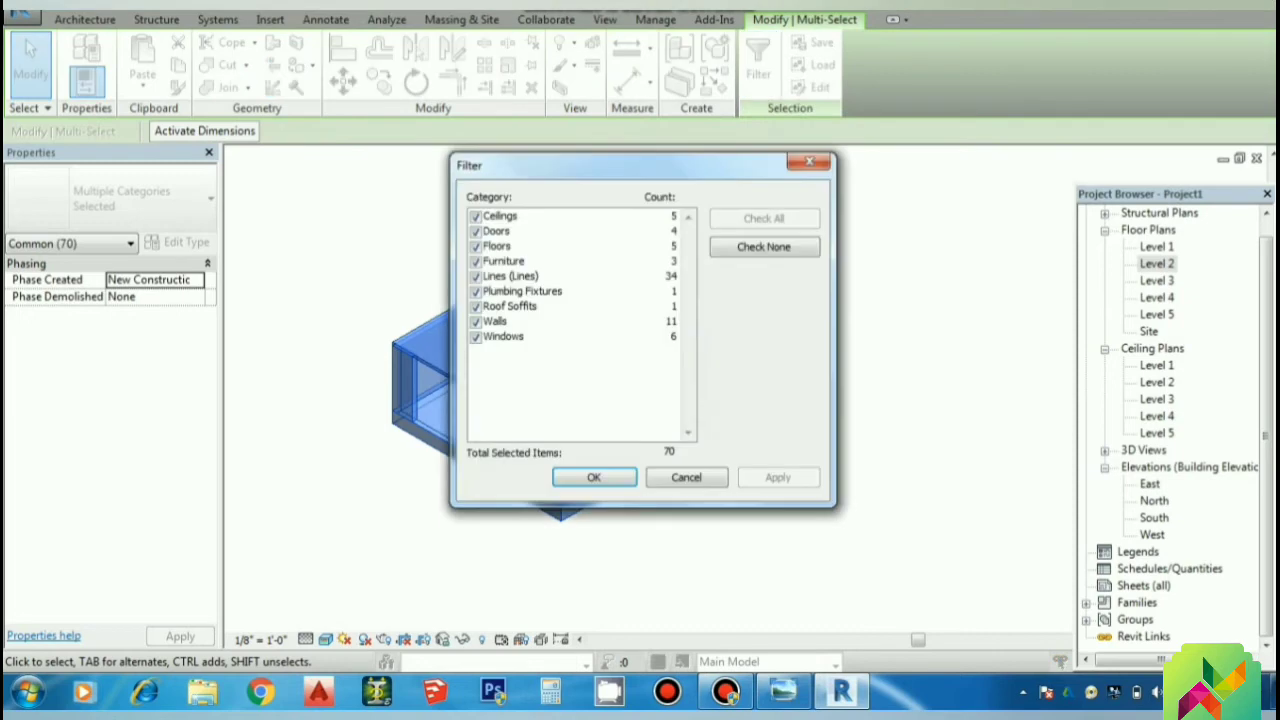
pyautogui.moveTo(620, 165); pyautogui.dragTo(903, 60)
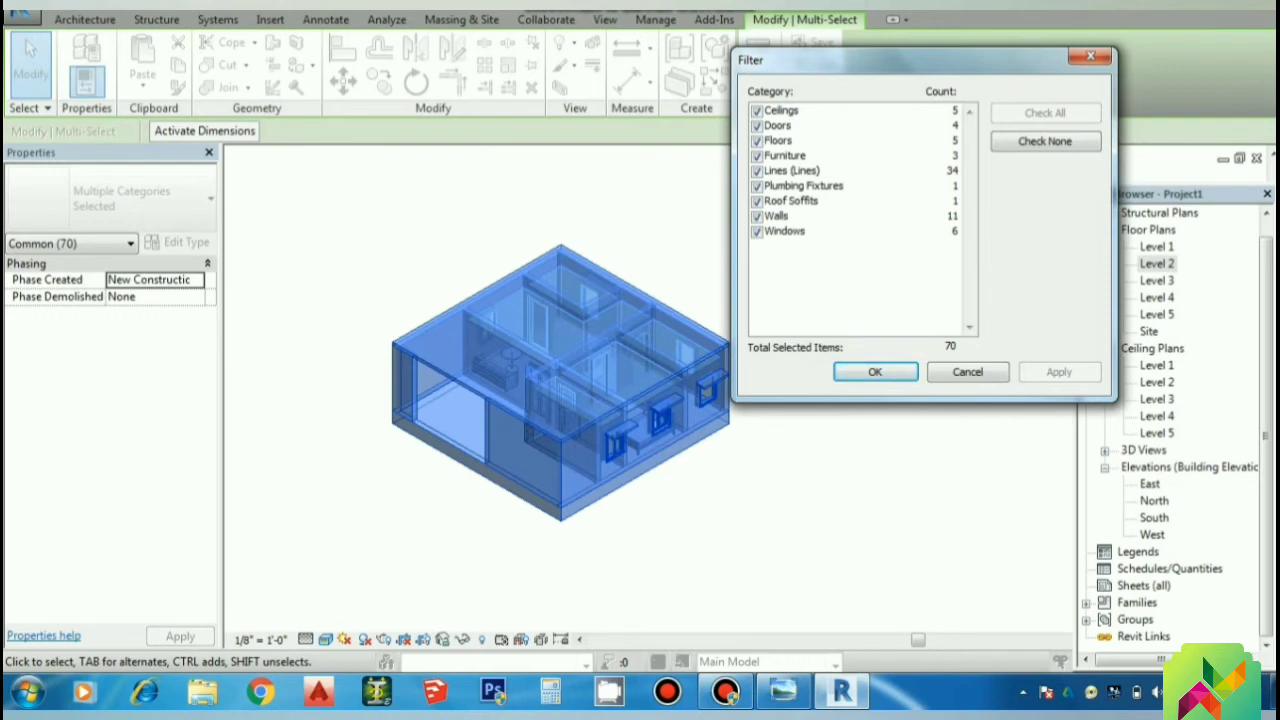
pyautogui.click(757, 140)
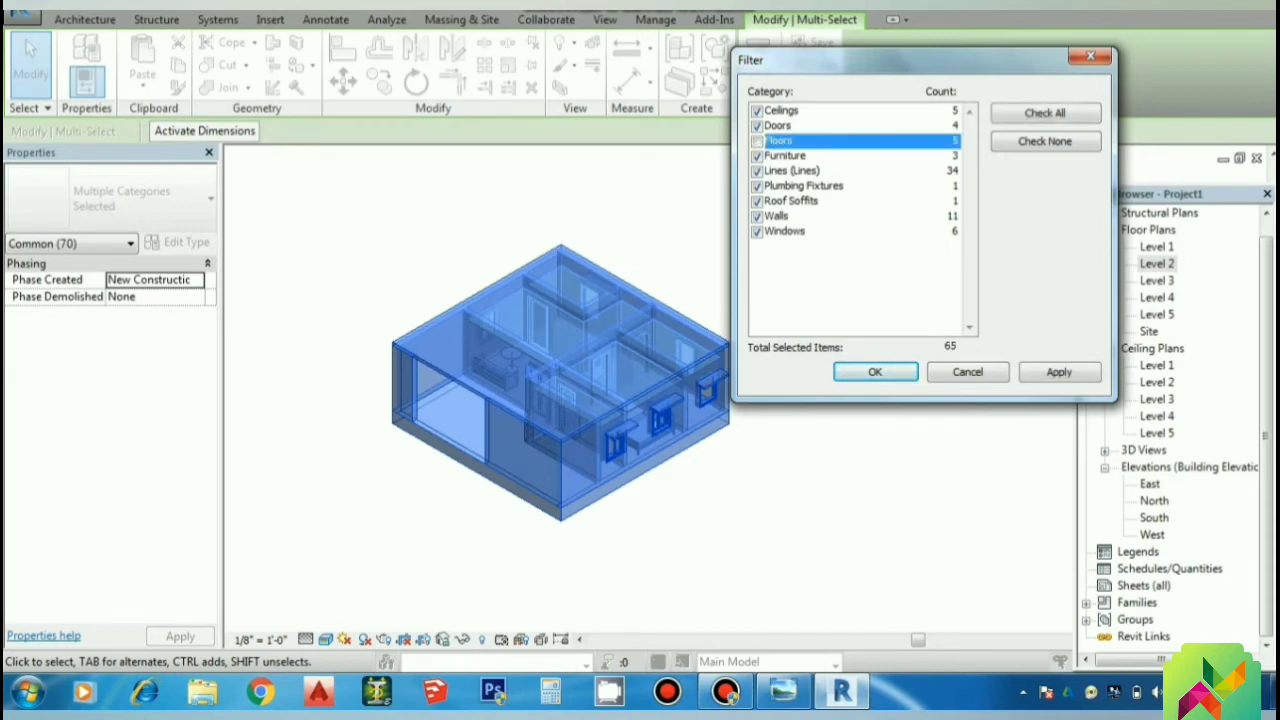
pyautogui.click(757, 170)
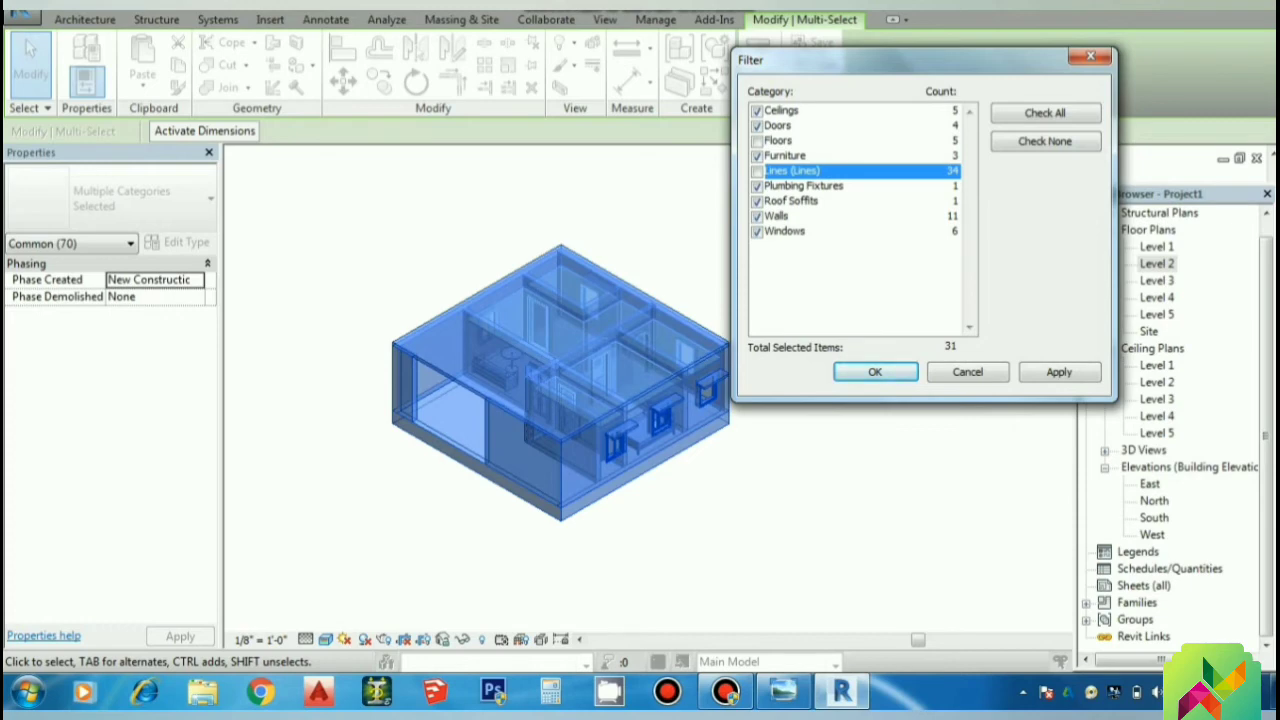
pyautogui.click(1059, 372)
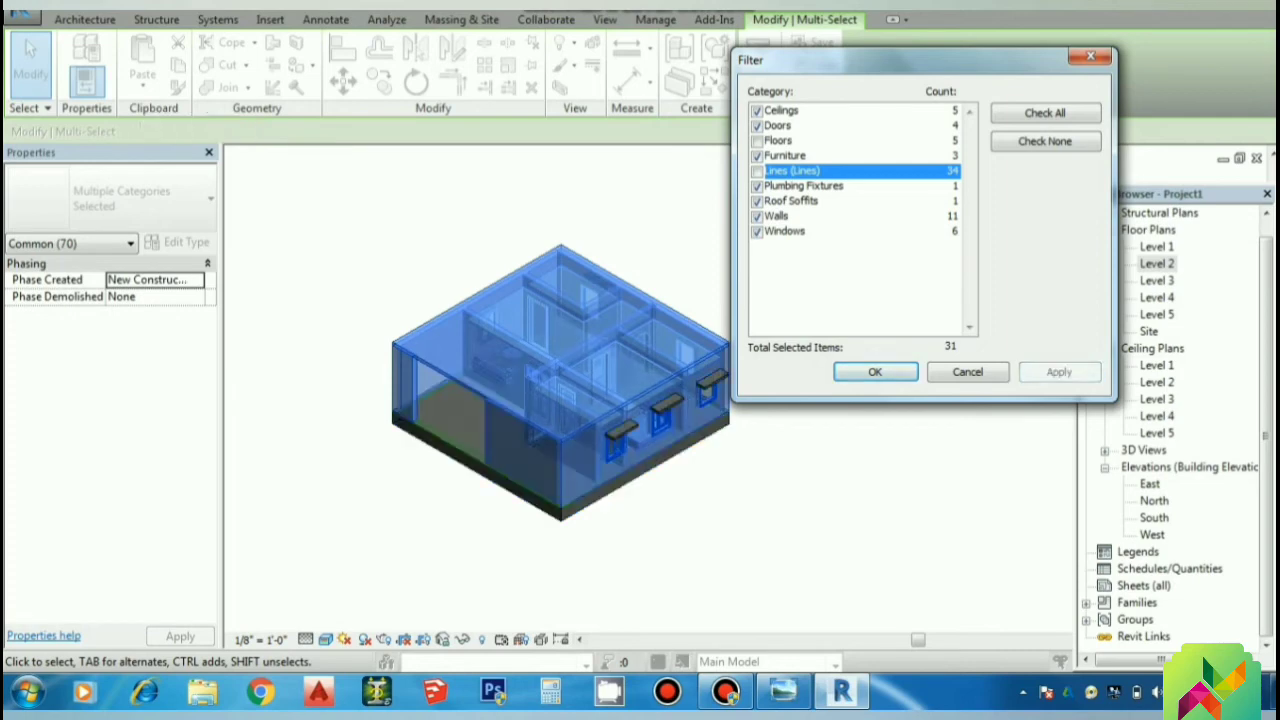
pyautogui.click(875, 372)
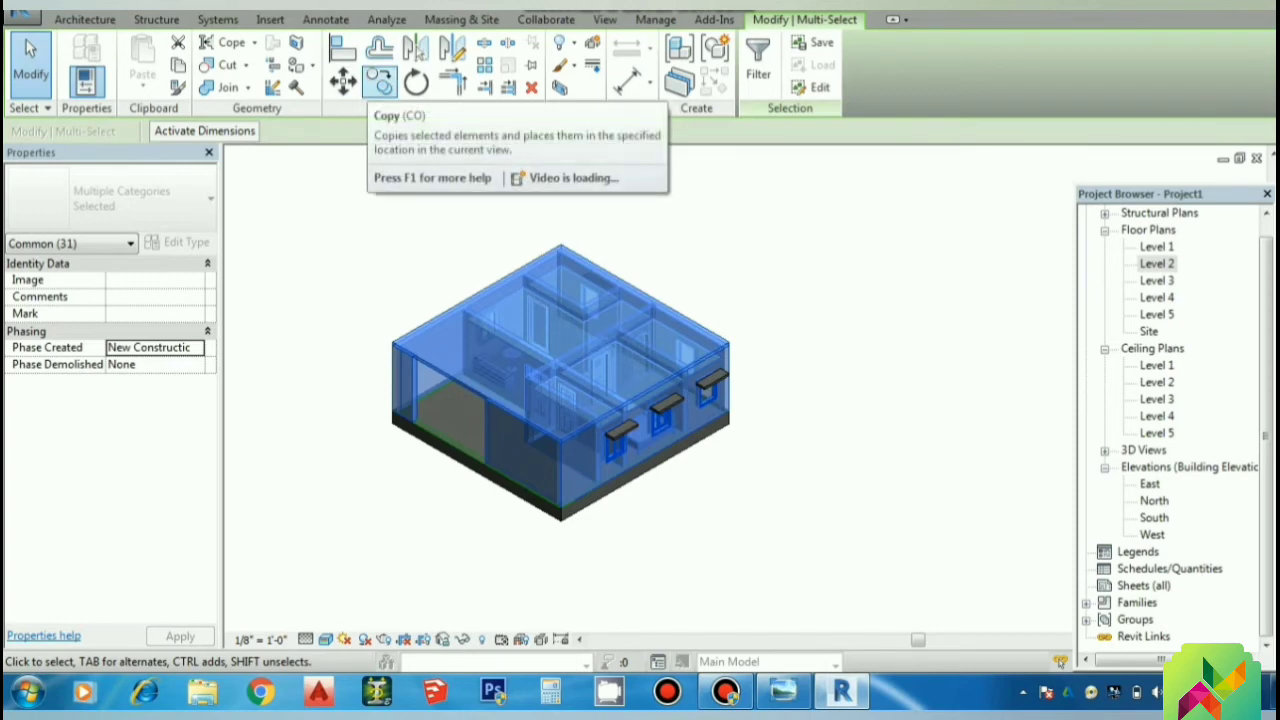
# Step: Copy the filtered house elements to the clipboard and paste them aligned to Level 3 as an upper storey
pyautogui.click(380, 83)
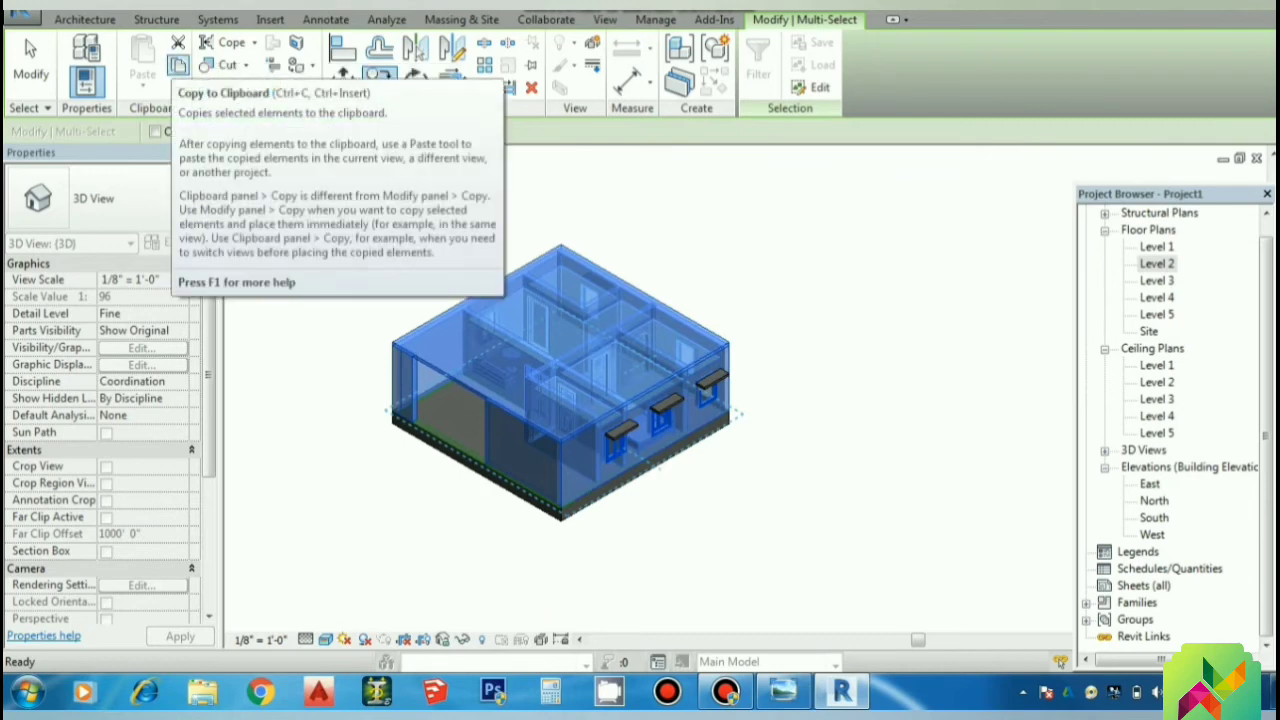
pyautogui.click(178, 65)
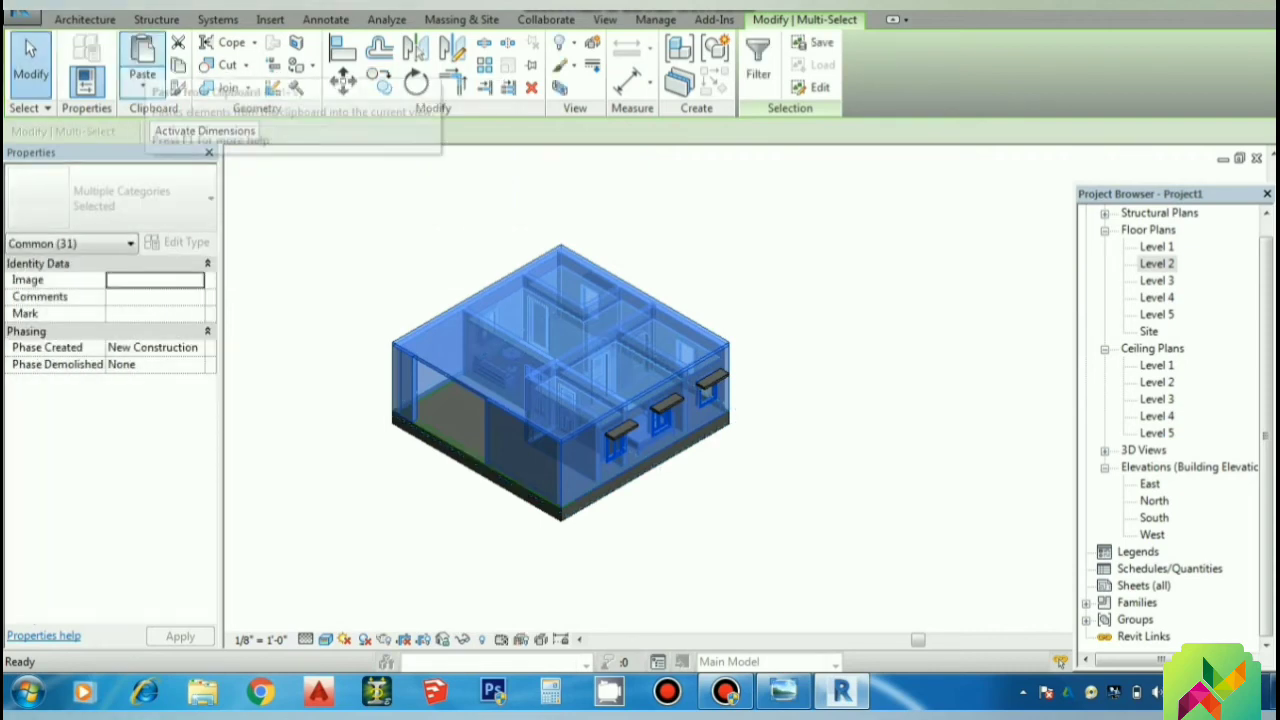
pyautogui.click(142, 78)
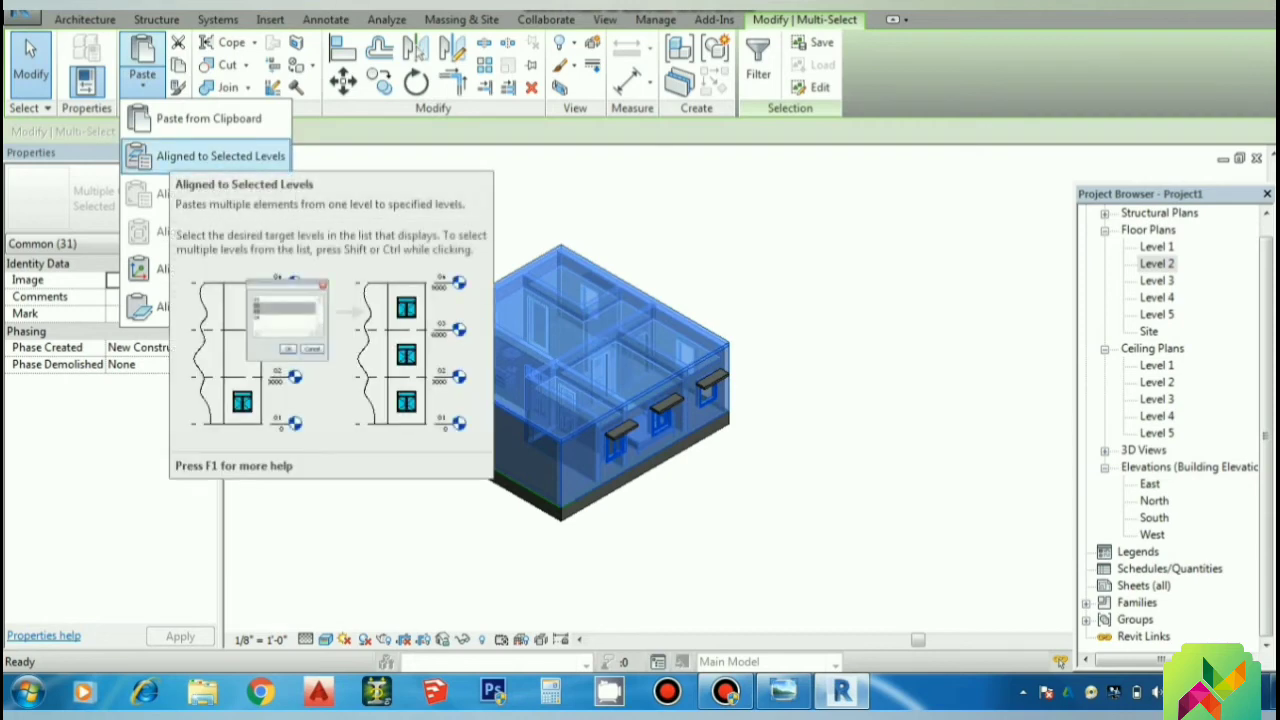
pyautogui.click(210, 156)
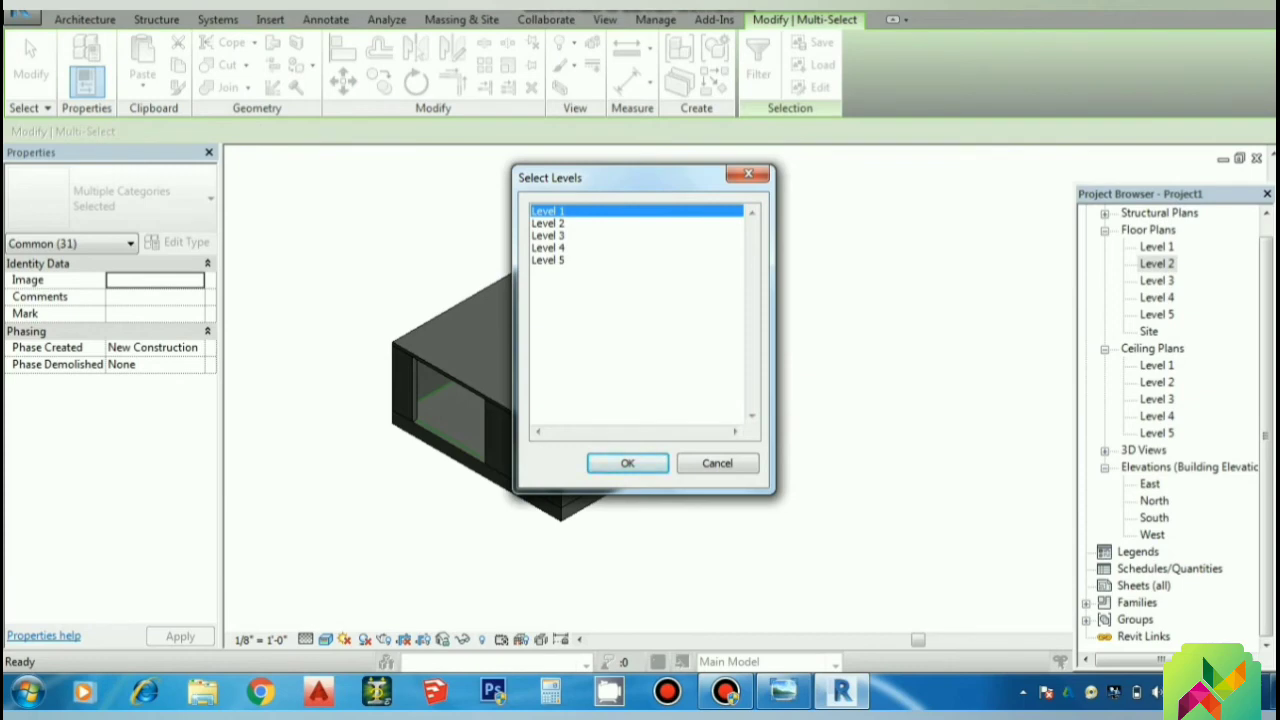
pyautogui.click(548, 236)
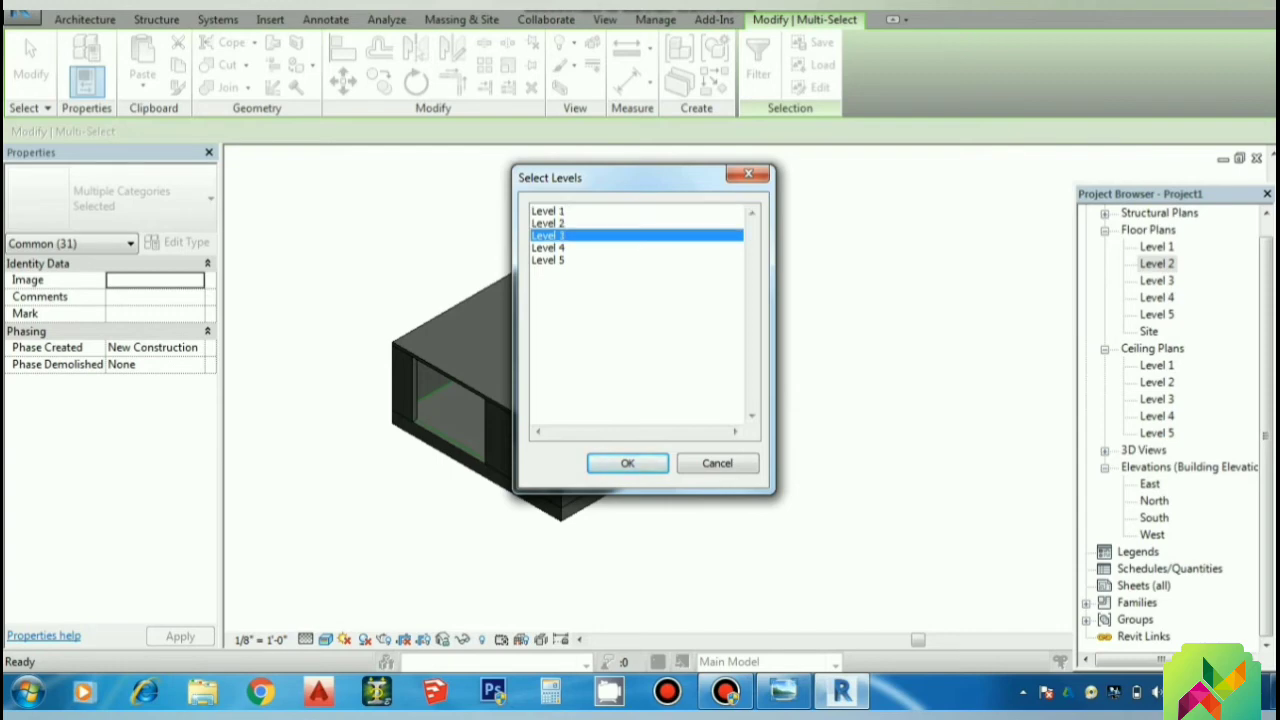
pyautogui.click(627, 463)
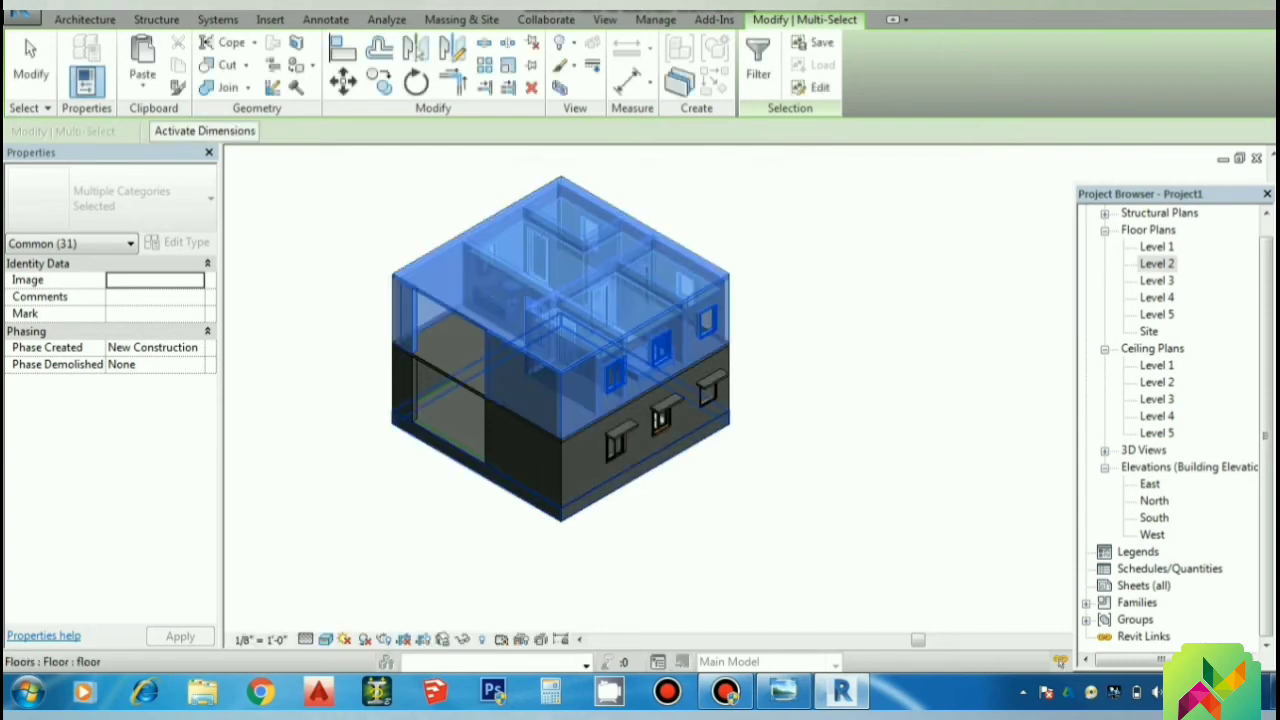
pyautogui.press('Escape')
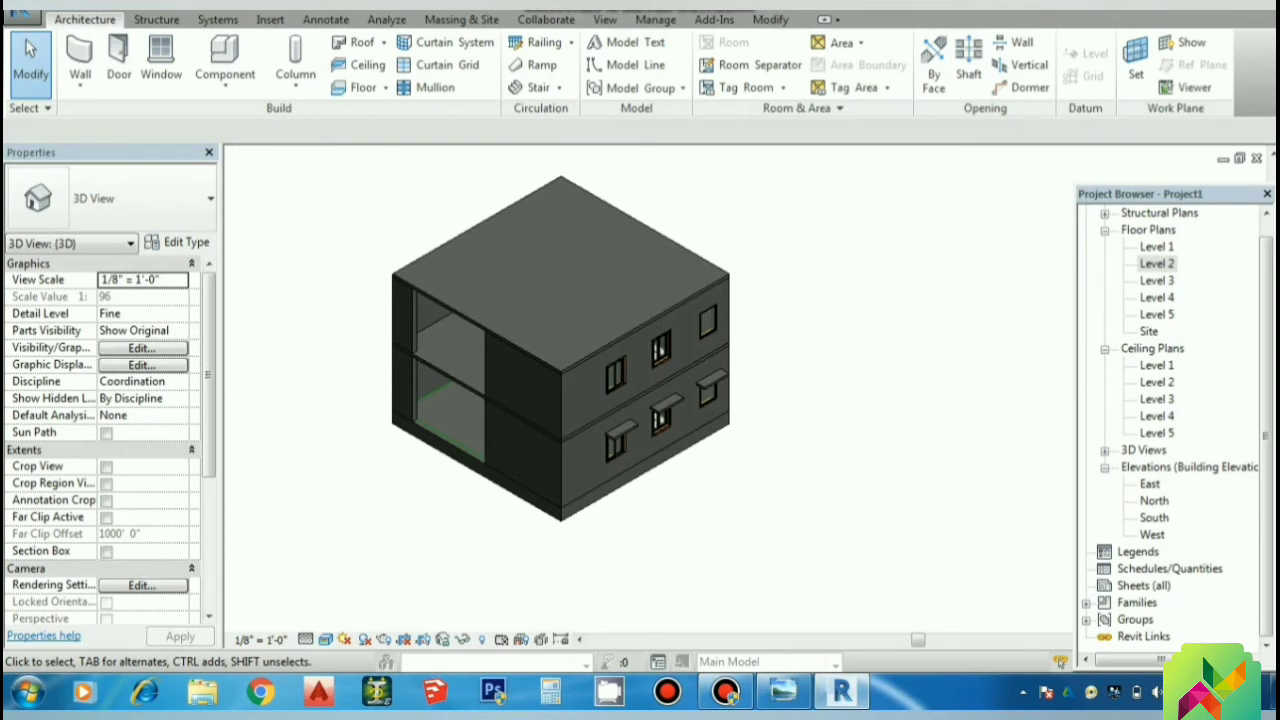
# Step: Undo the Level 3 paste and reselect the whole house with Lines and Floors filtered out of the selection
pyautogui.moveTo(1170, 194); pyautogui.dragTo(1165, 316)
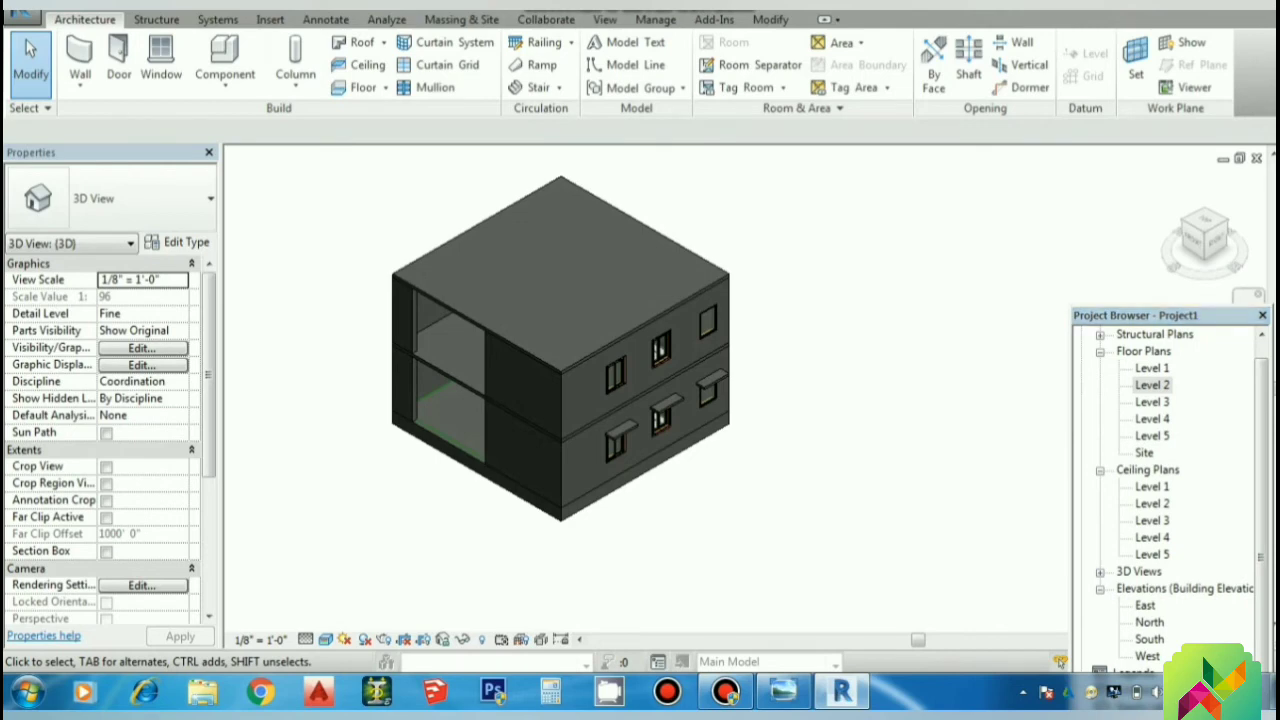
pyautogui.hotkey('ctrl', 'z')
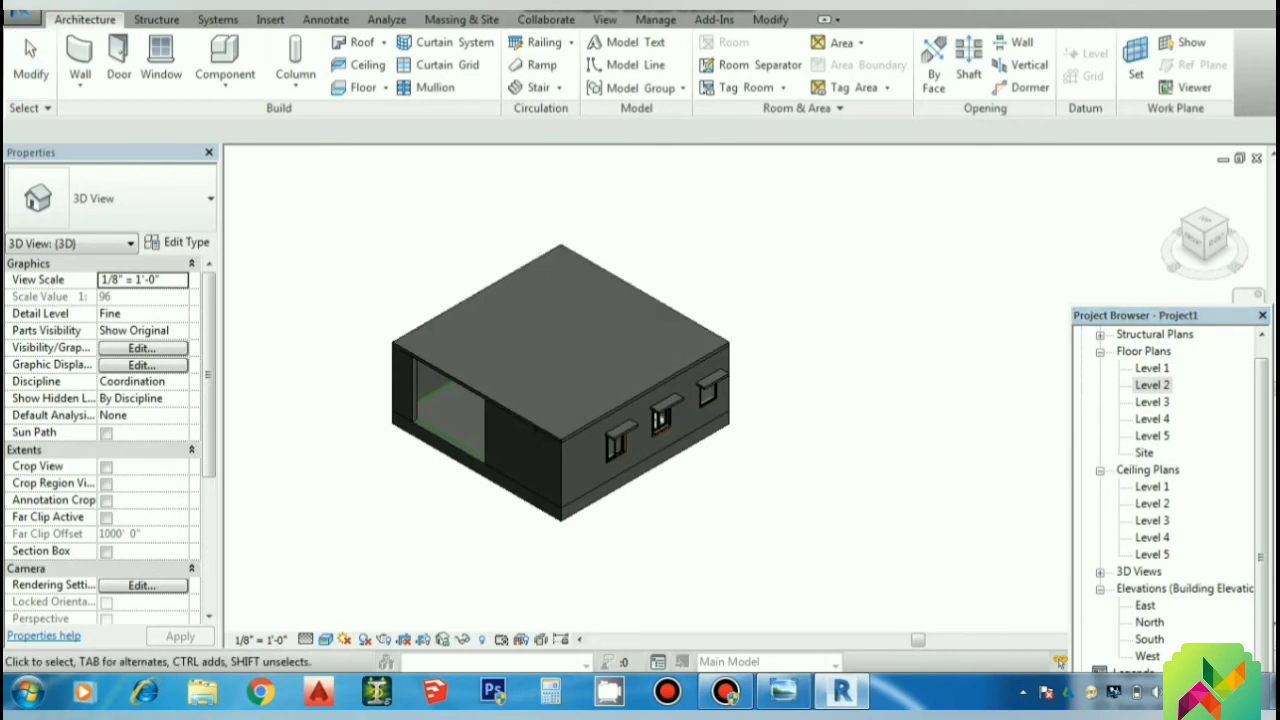
pyautogui.moveTo(815, 549); pyautogui.dragTo(376, 262)
pyautogui.moveTo(328, 218); pyautogui.dragTo(328, 218)
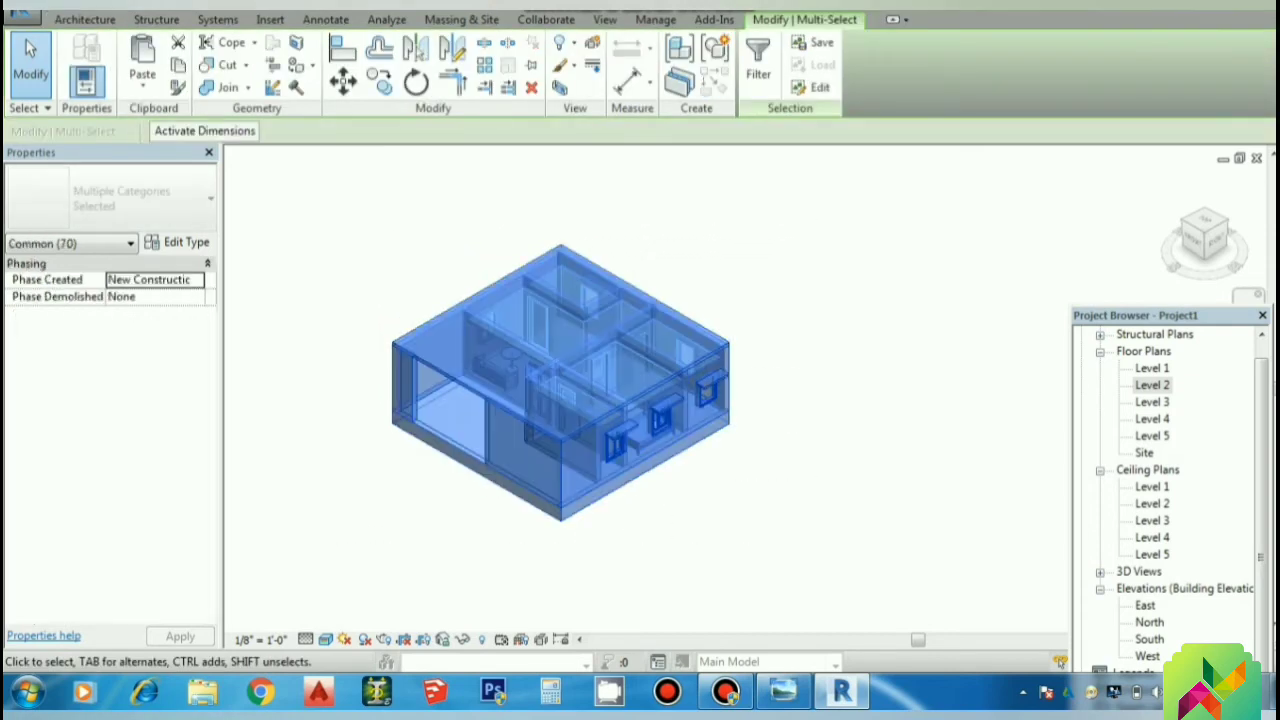
pyautogui.click(758, 62)
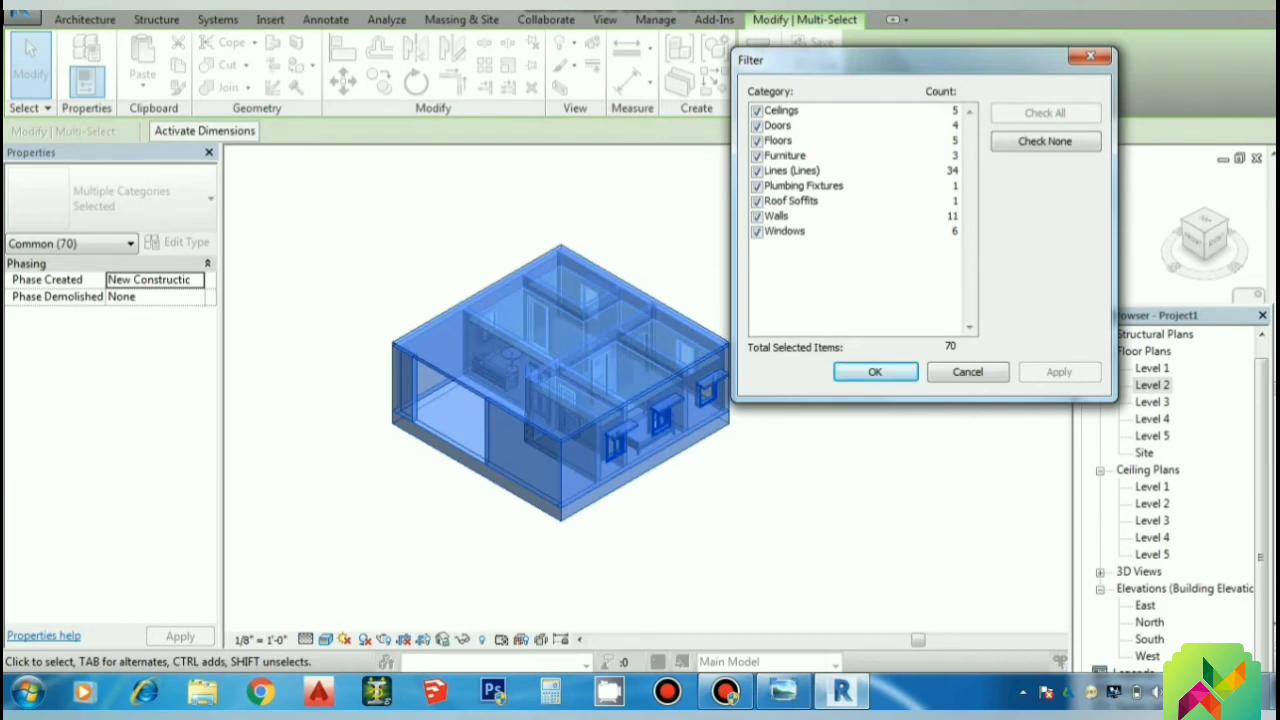
pyautogui.click(758, 171)
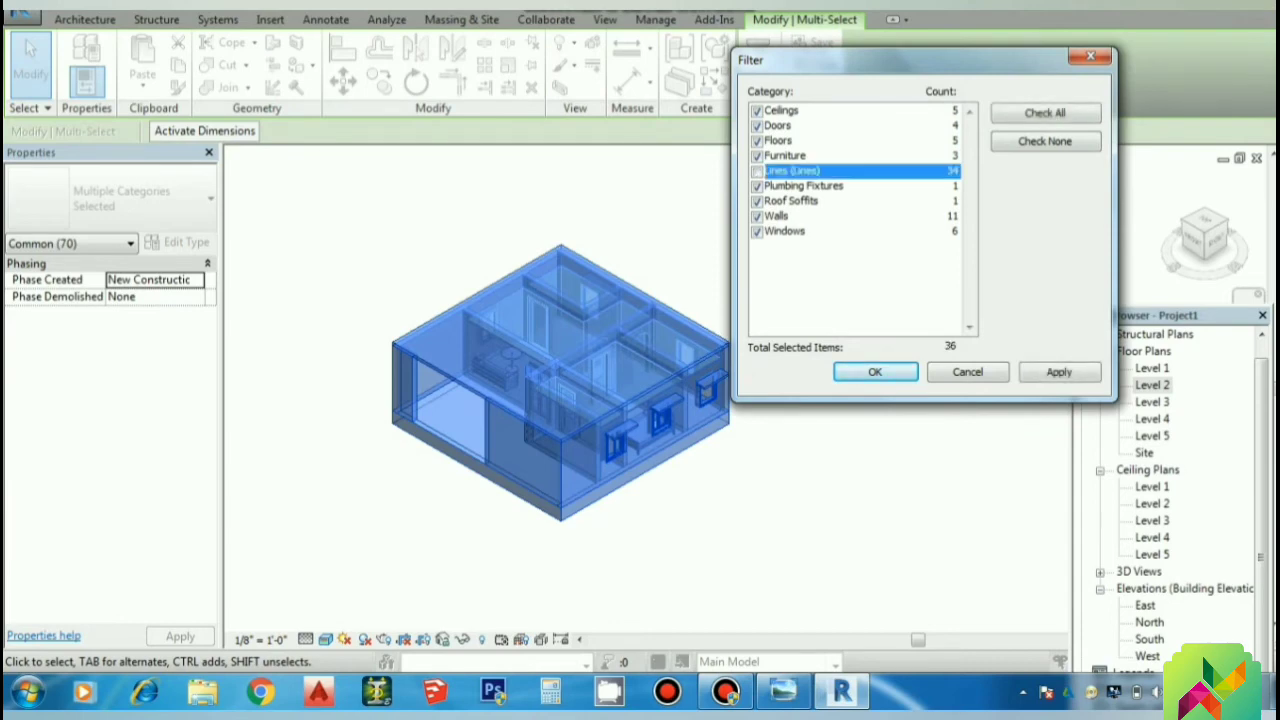
pyautogui.click(757, 141)
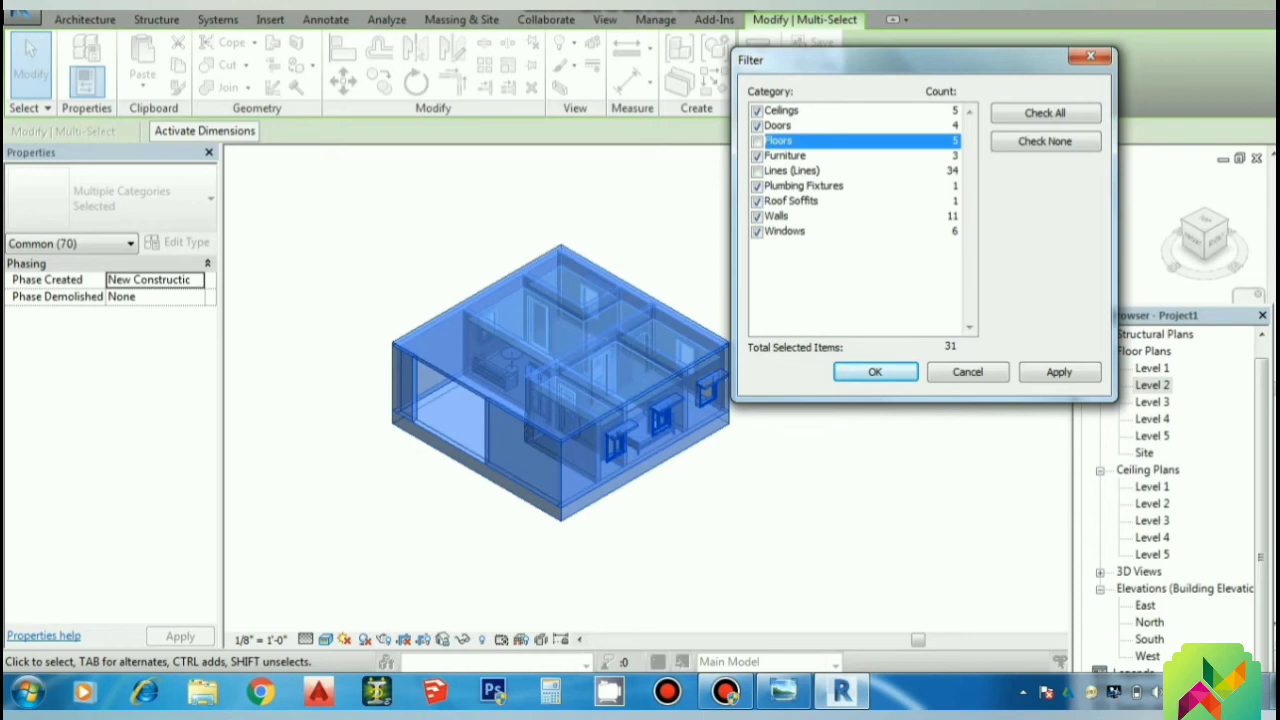
pyautogui.click(1059, 371)
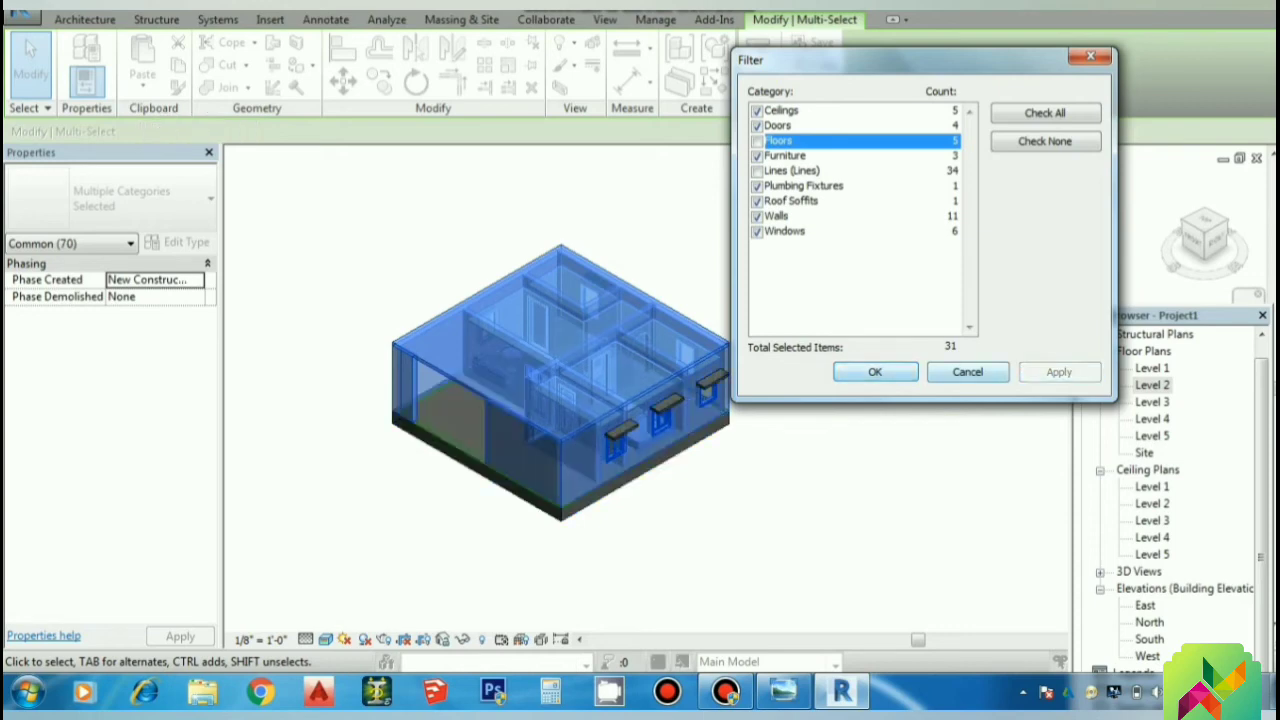
pyautogui.click(875, 371)
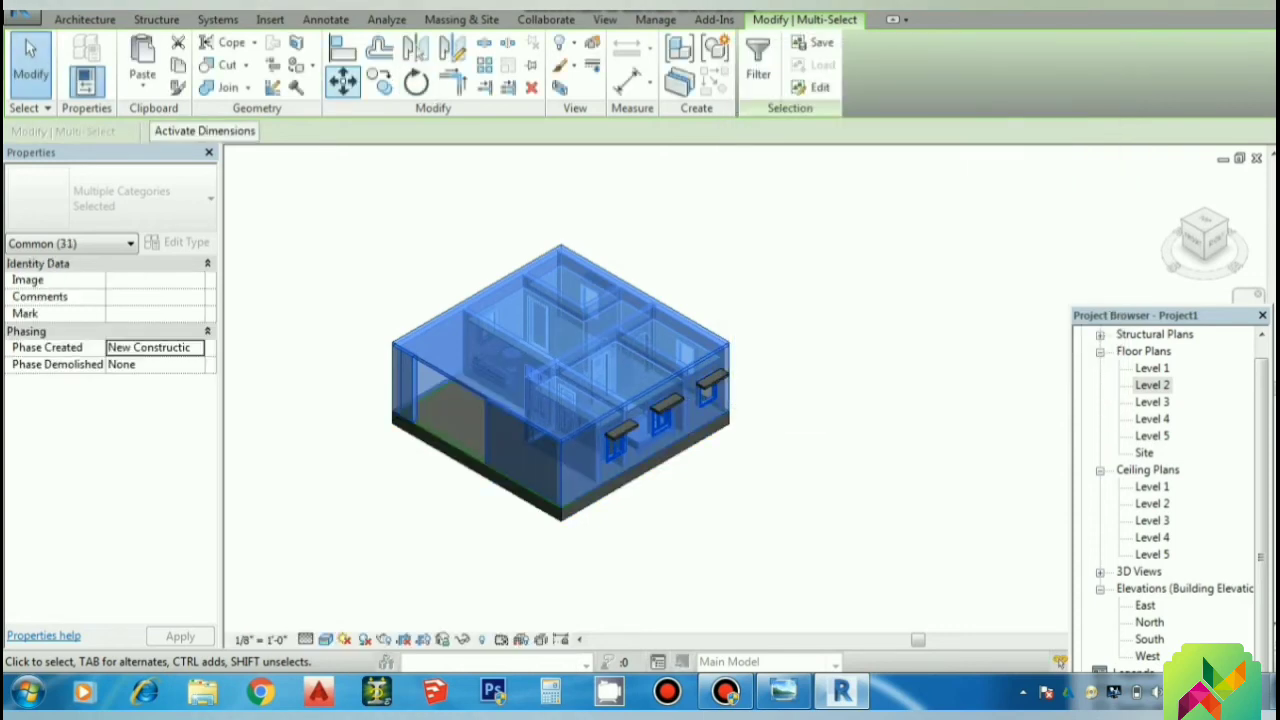
# Step: Copy the filtered house elements to the clipboard and paste them aligned to Level 3 and Level 4
pyautogui.click(379, 82)
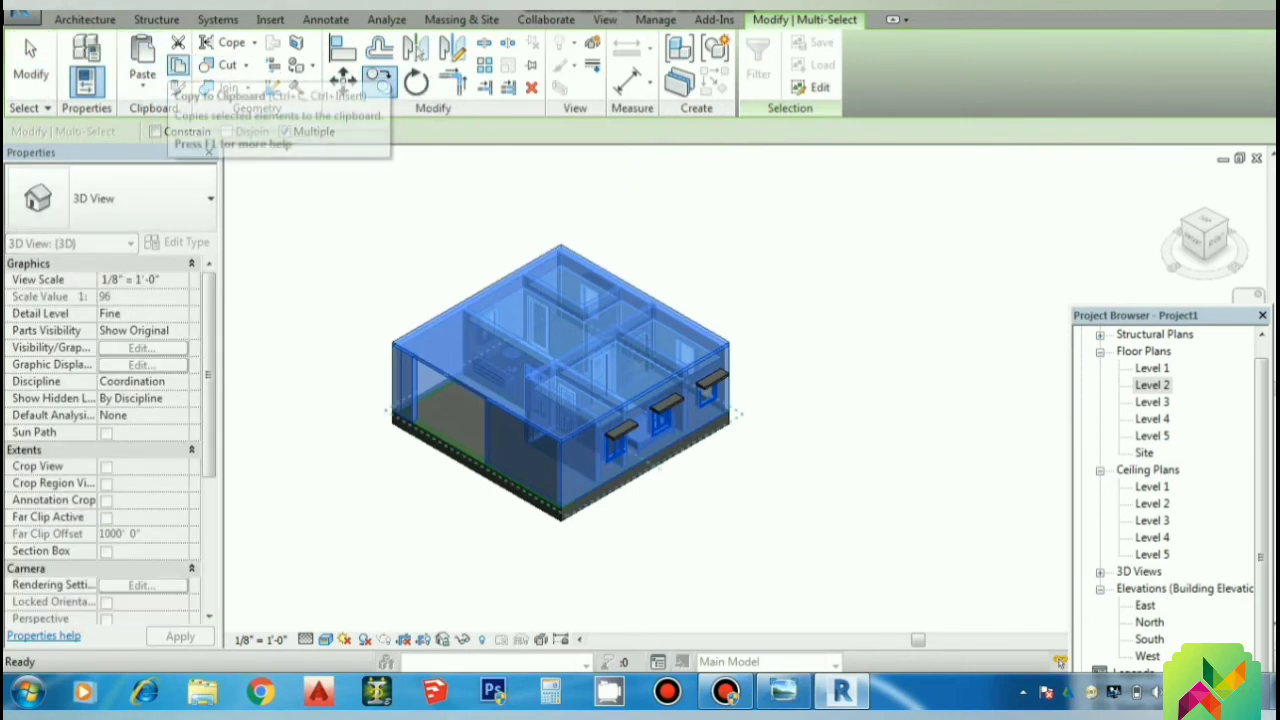
pyautogui.click(178, 64)
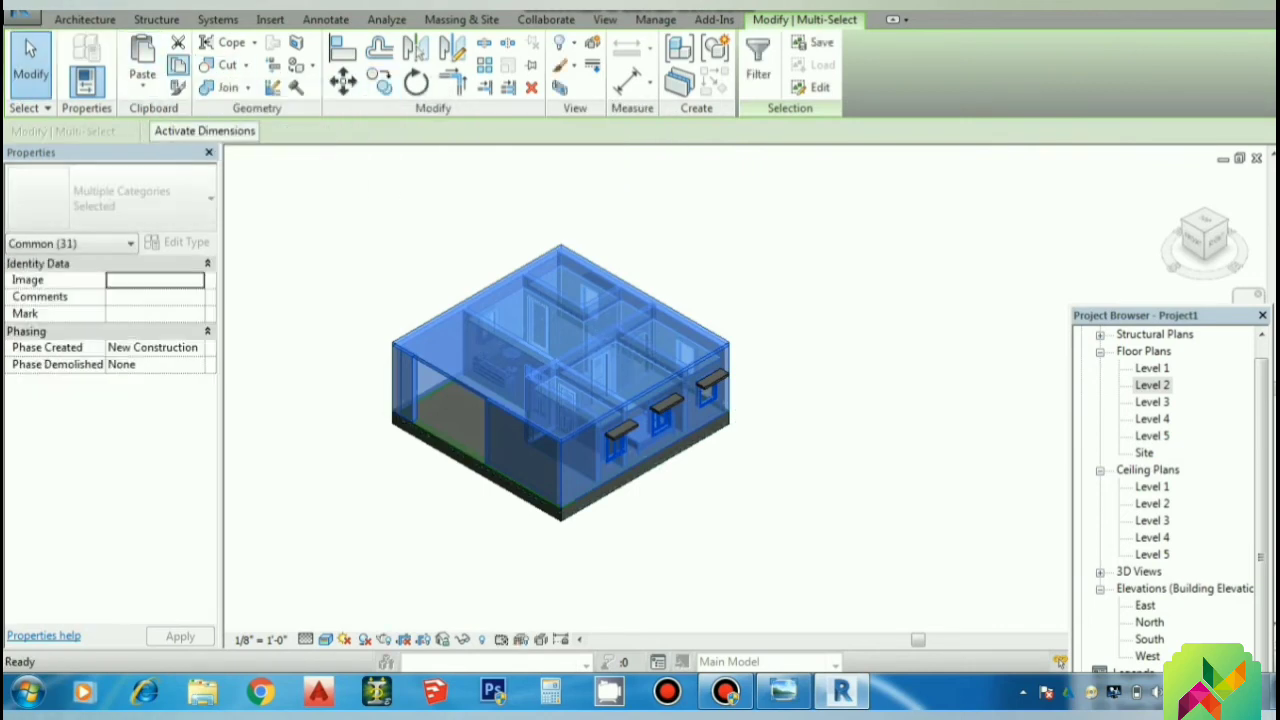
pyautogui.click(142, 88)
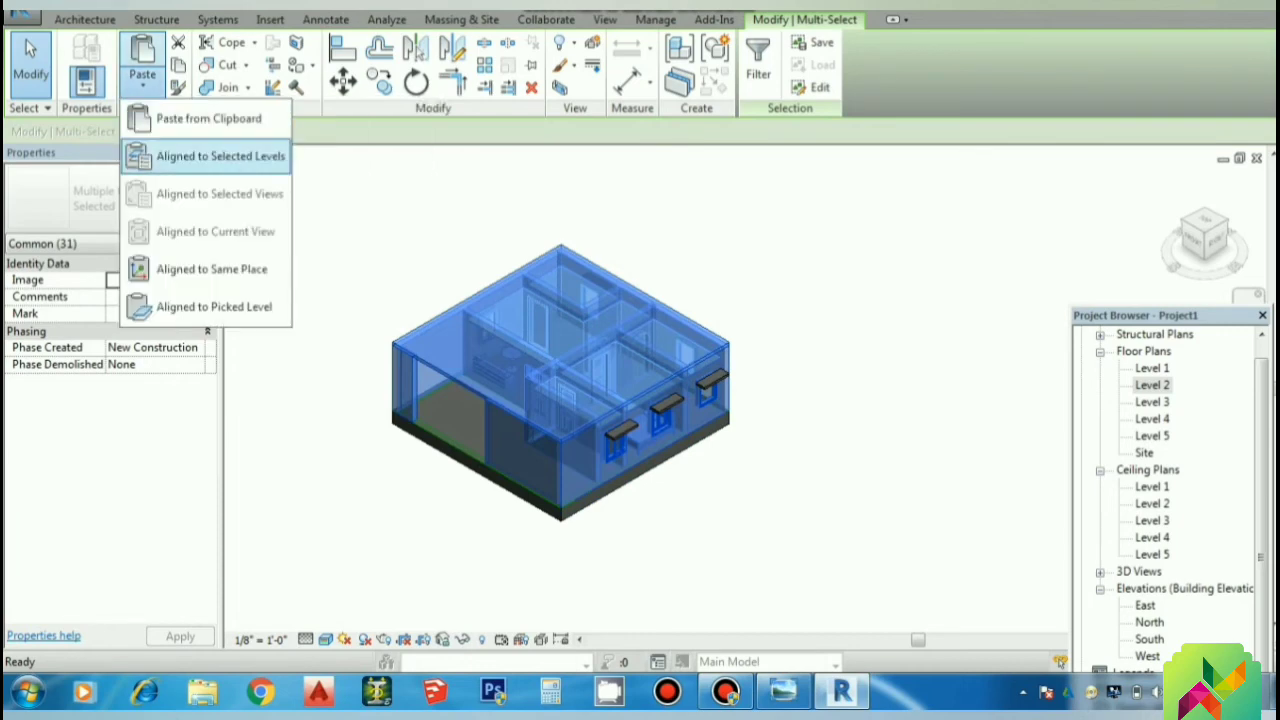
pyautogui.click(210, 156)
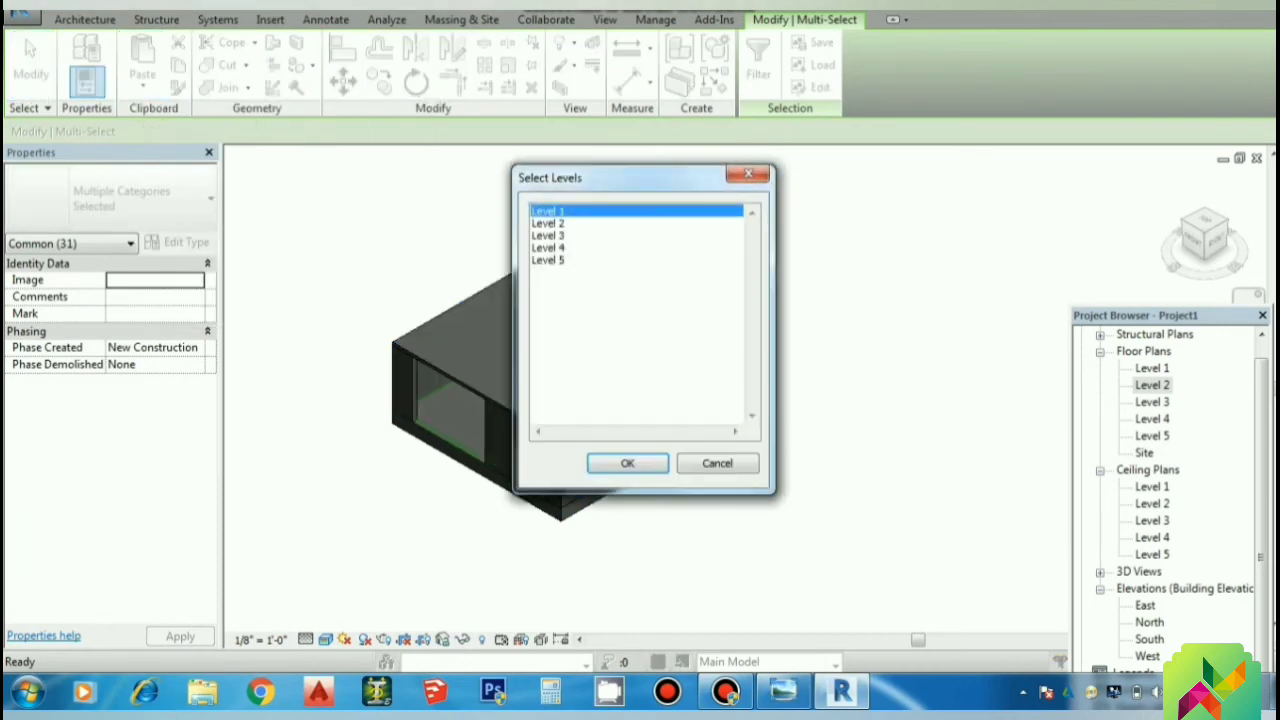
pyautogui.click(548, 235)
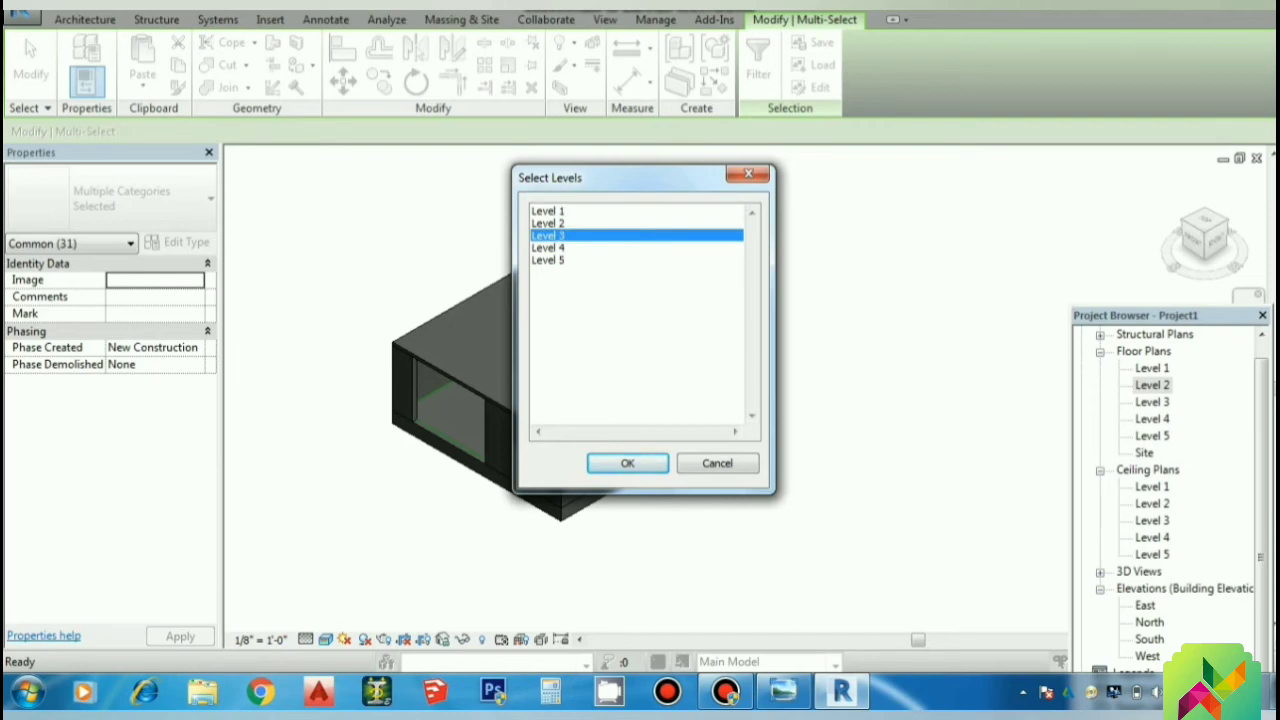
pyautogui.click(548, 247)
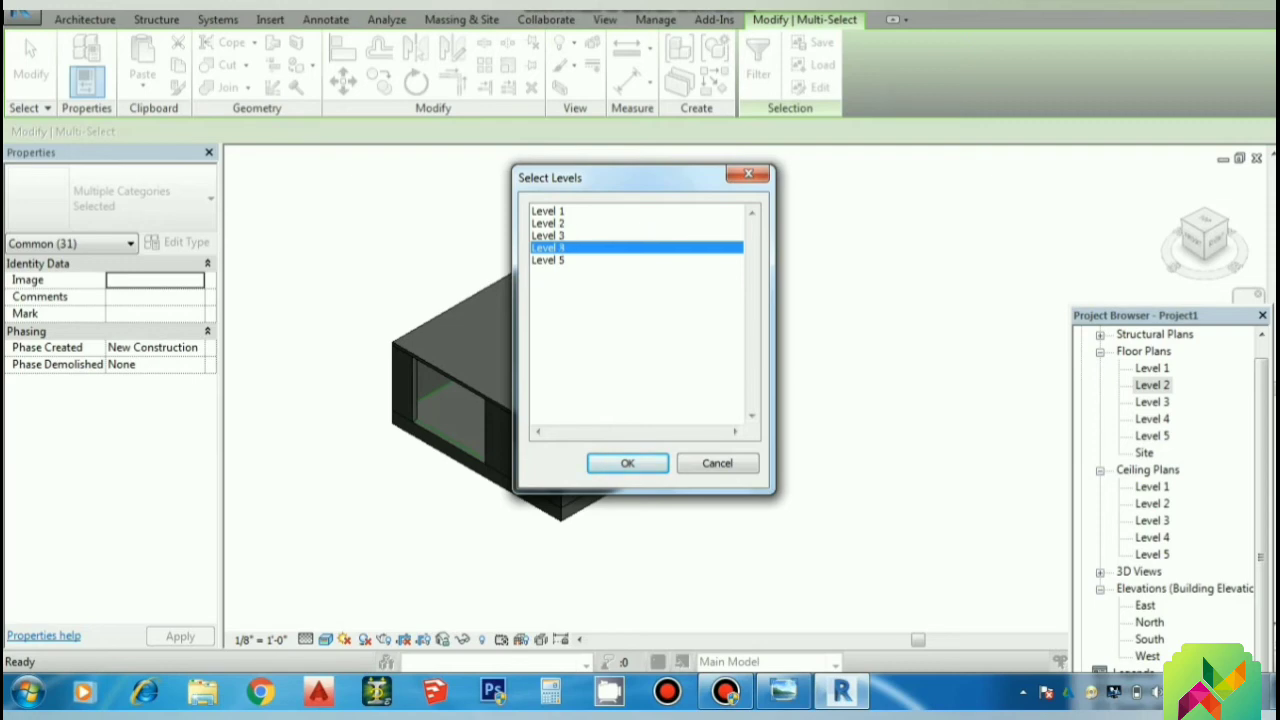
pyautogui.keyDown('ctrl'); pyautogui.click(548, 235); pyautogui.keyUp('ctrl')
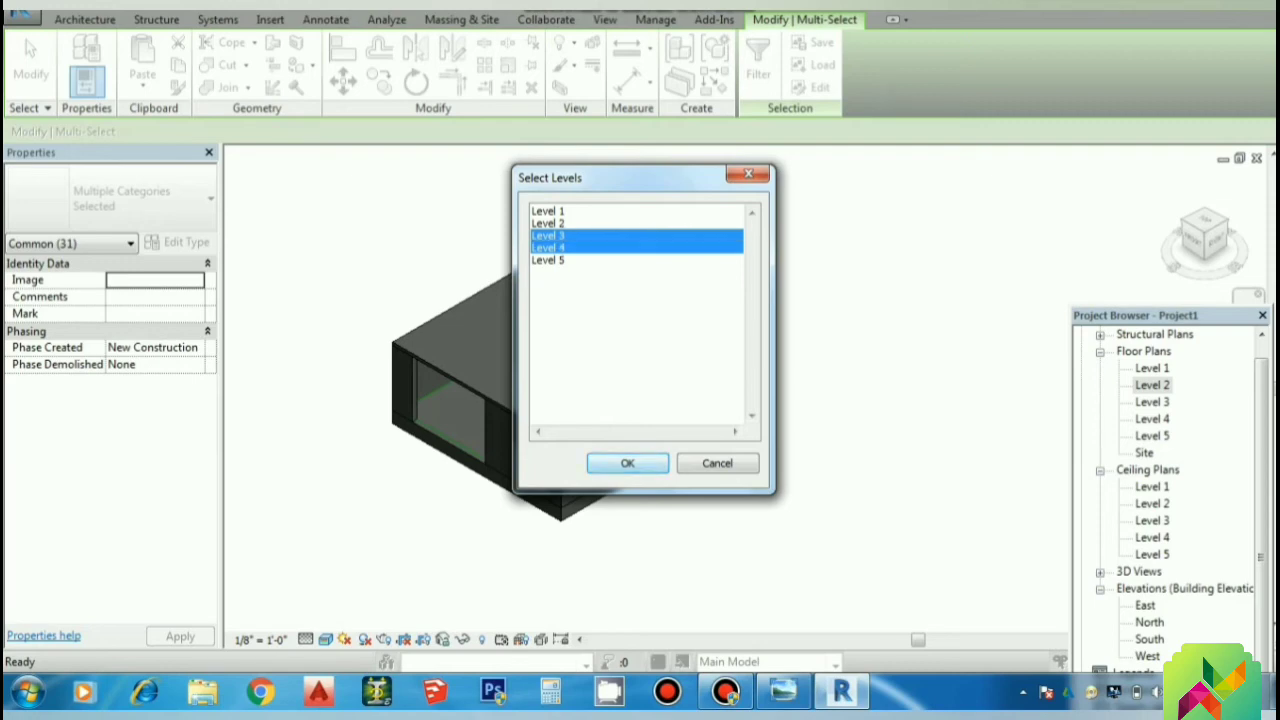
pyautogui.click(627, 463)
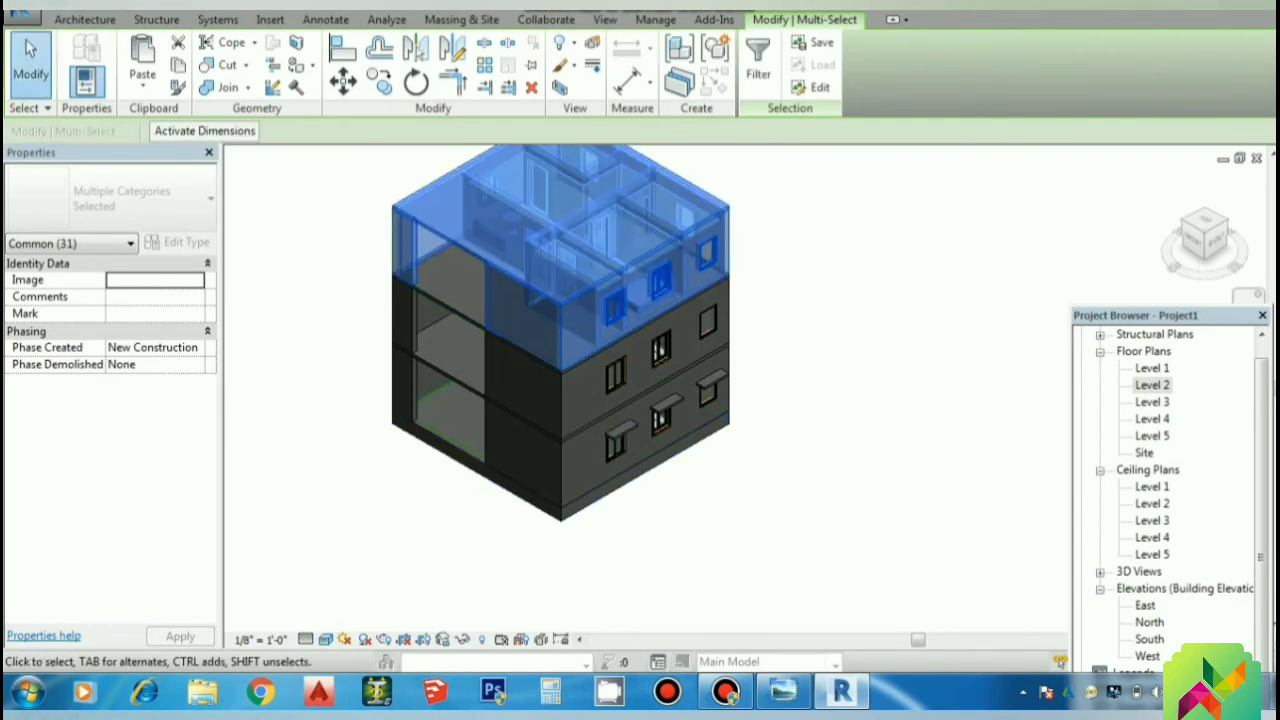
pyautogui.press('Escape')
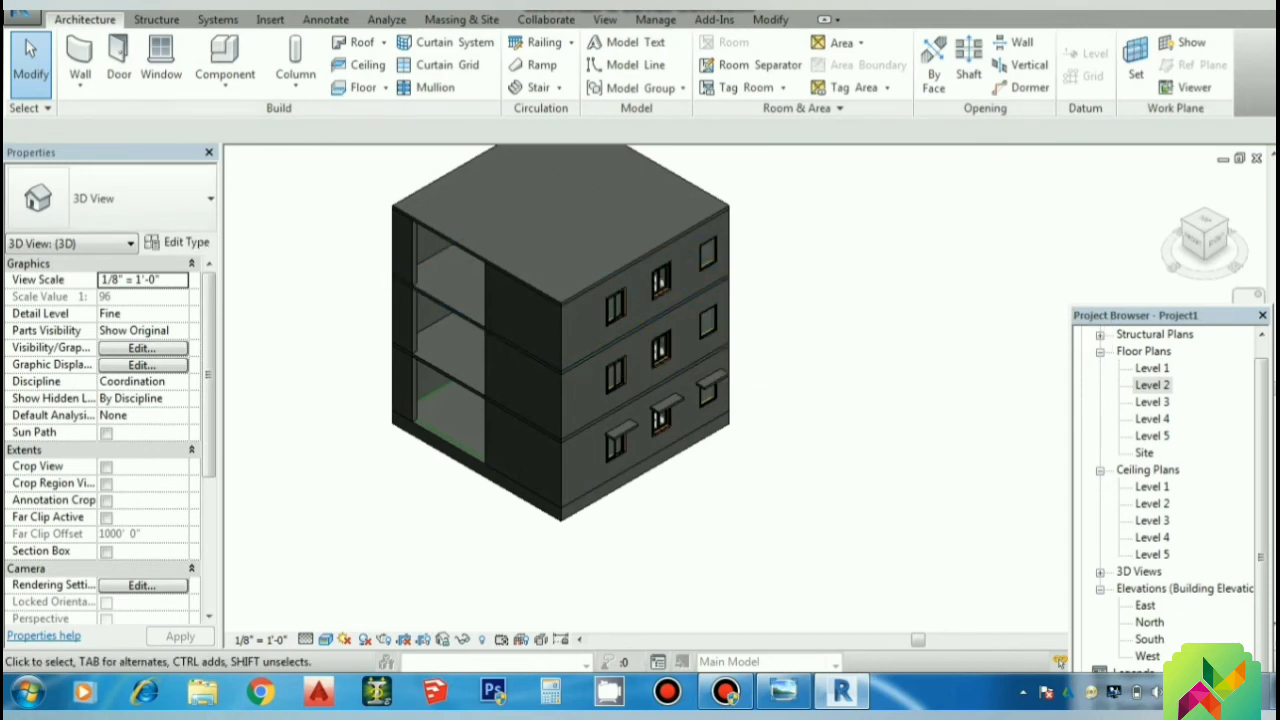
# Step: Check the Level 4 ceiling plan and return to the 3D view
pyautogui.doubleClick(1157, 297)
pyautogui.doubleClick(1158, 415)
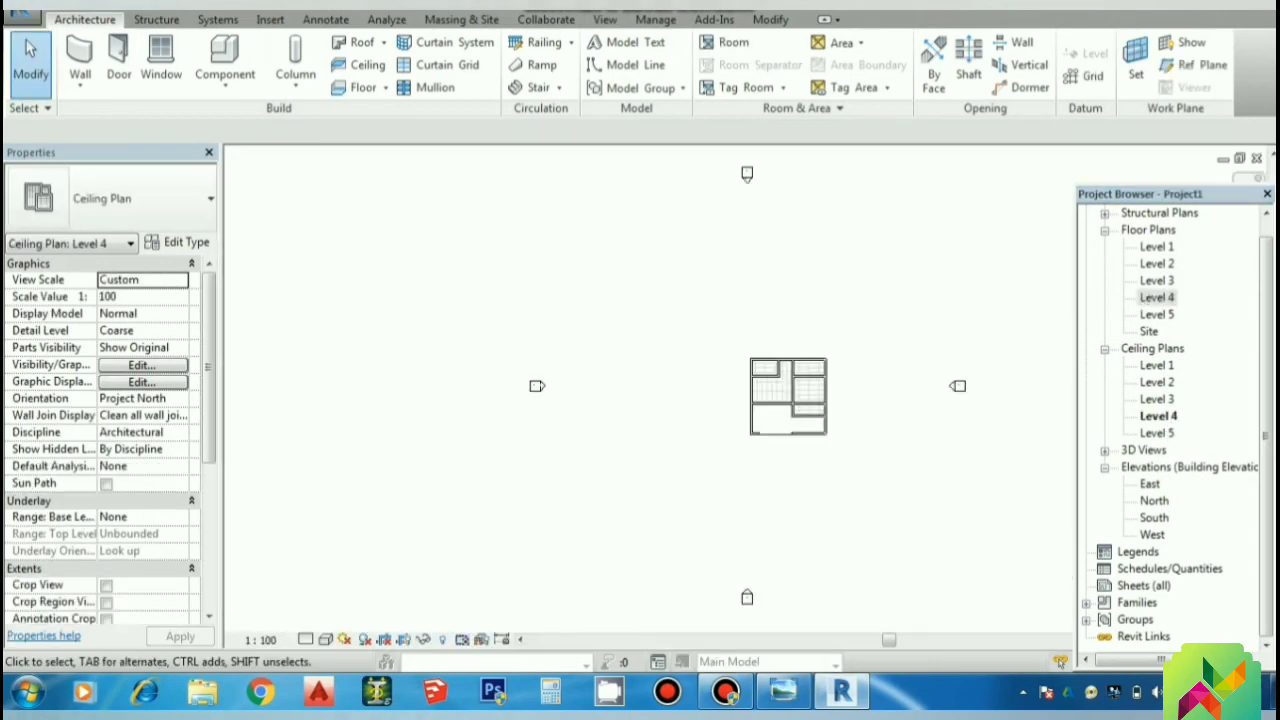
pyautogui.scroll(4, 897, 395)
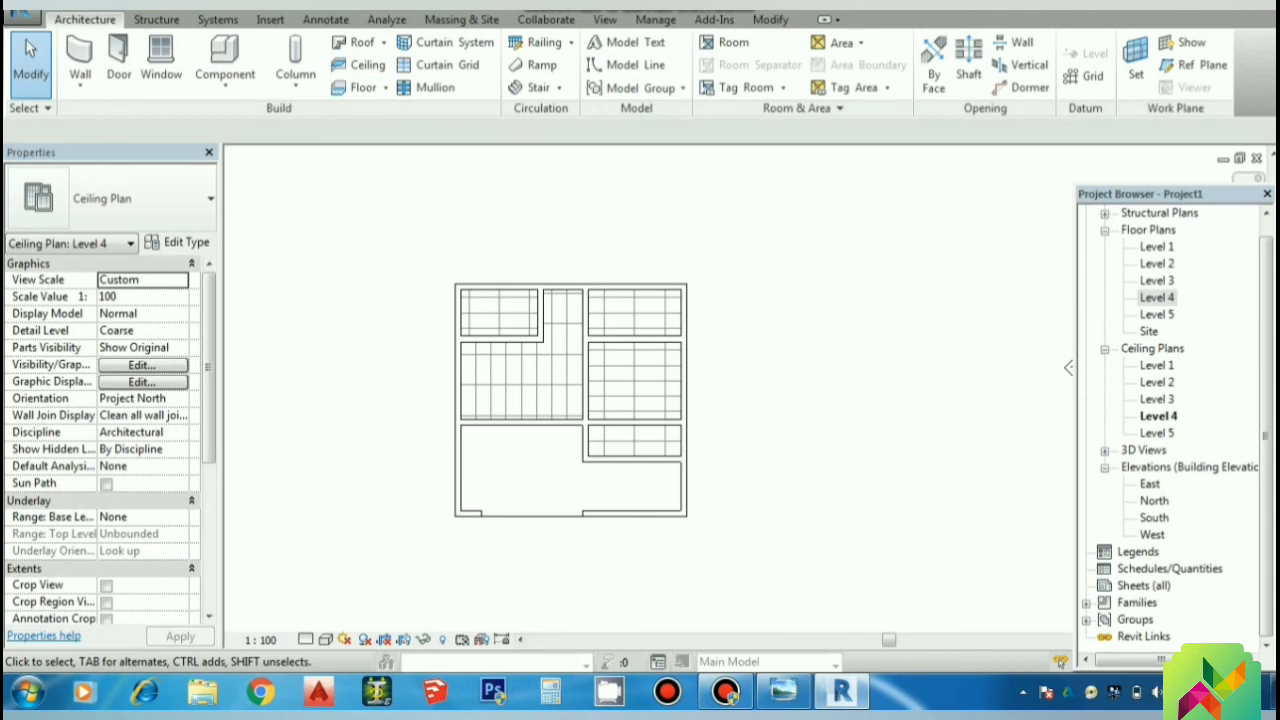
pyautogui.click(326, 5)
pyautogui.click(352, 21)
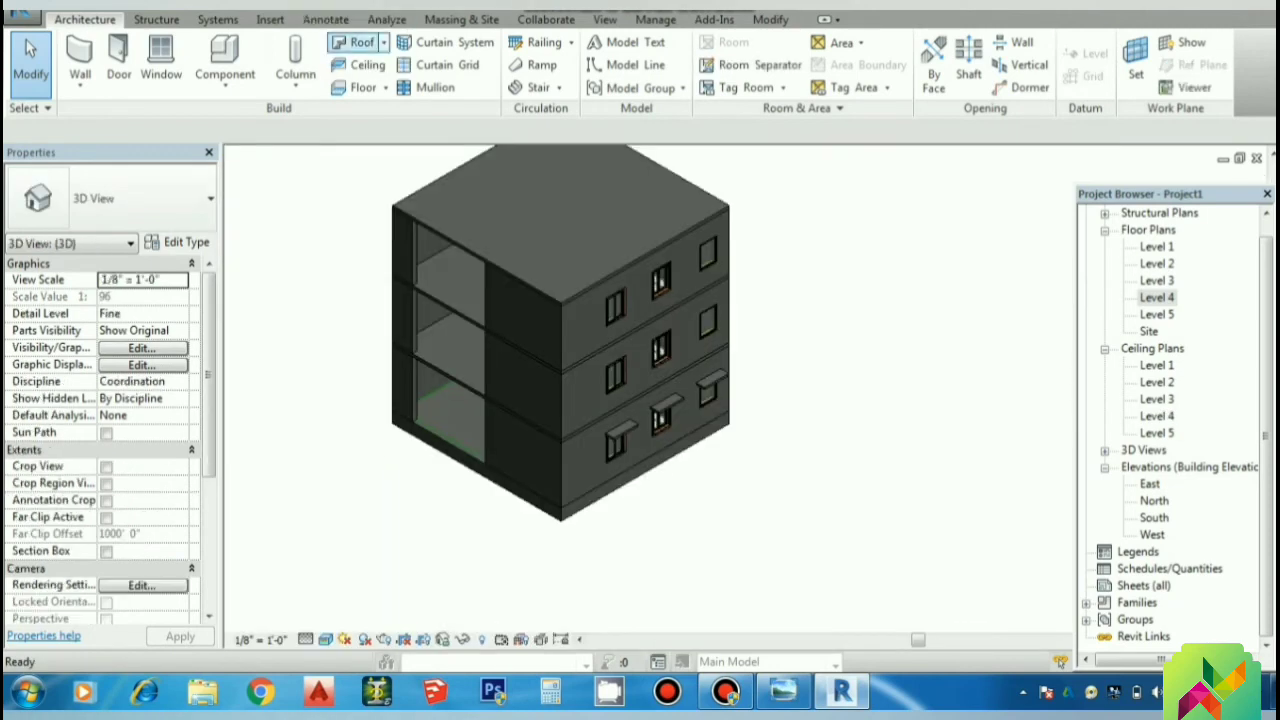
# Step: Delete the roof soffit covering the topmost storey
pyautogui.click(561, 250)
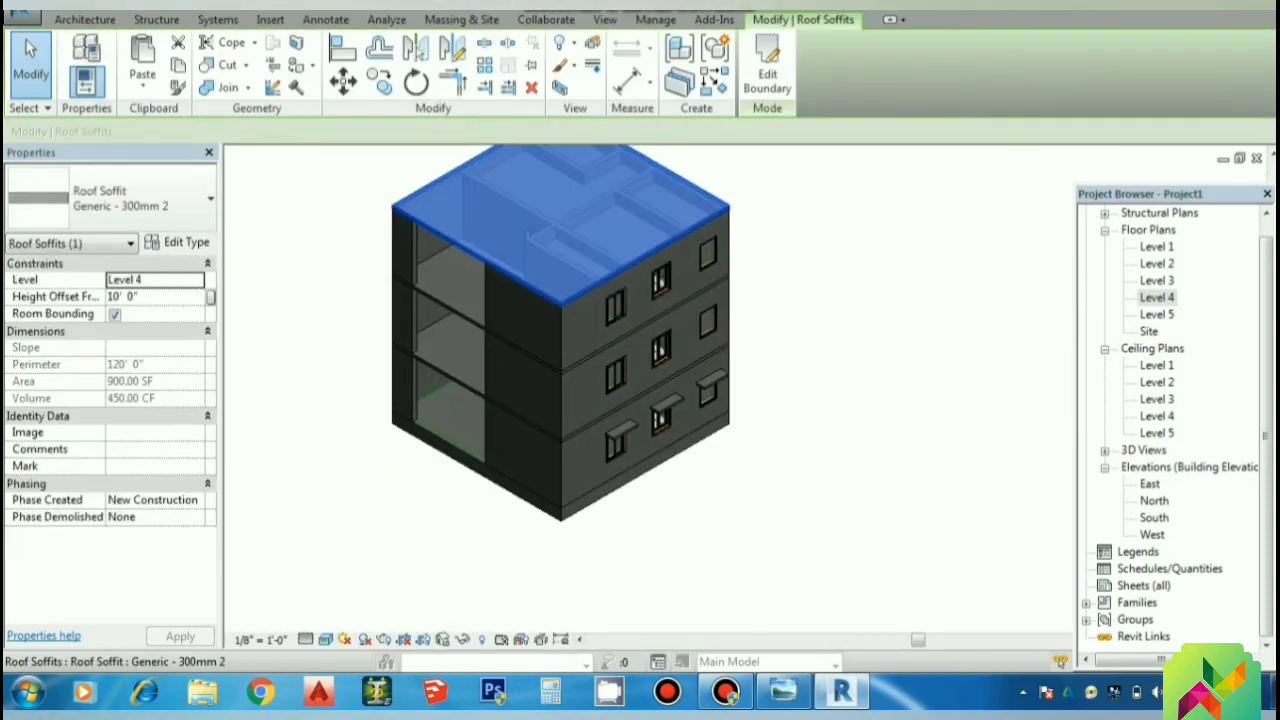
pyautogui.rightClick(561, 250)
pyautogui.click(608, 470)
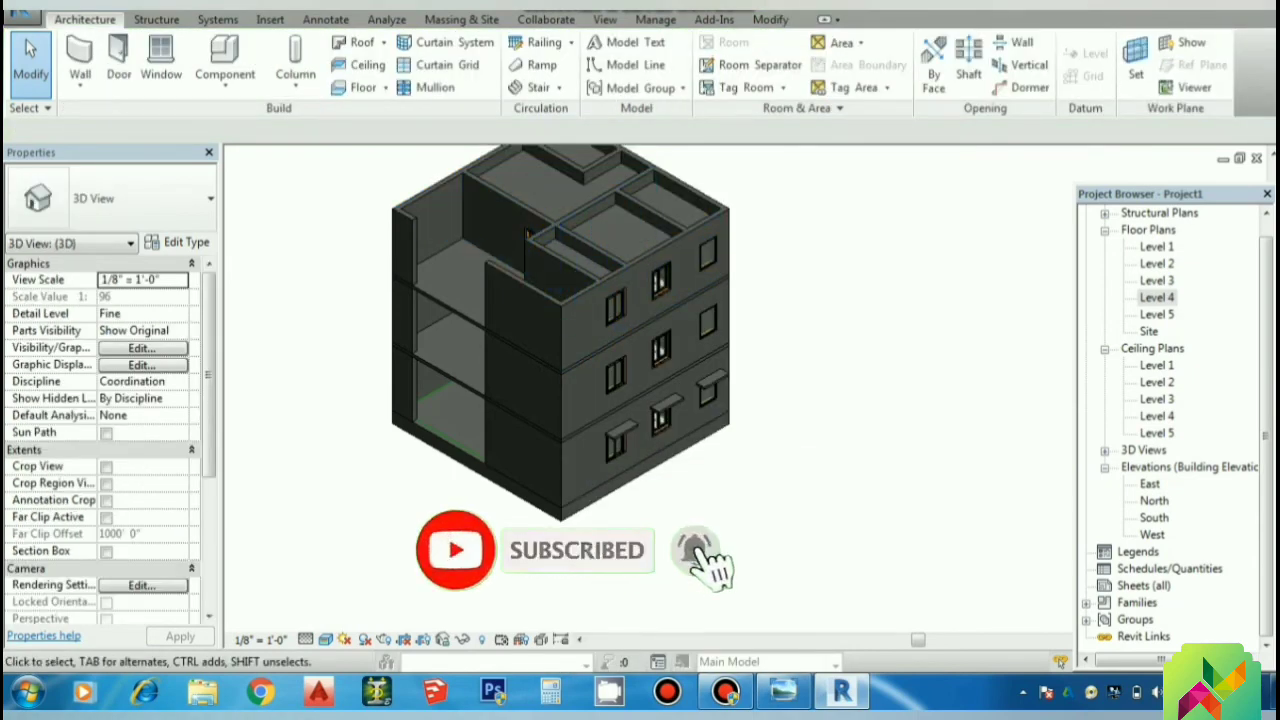
# Step: Set the unconnected height of the five outer Level 4 walls to 3' 0", deleting the instances that can no longer cut them
pyautogui.click(528, 234)
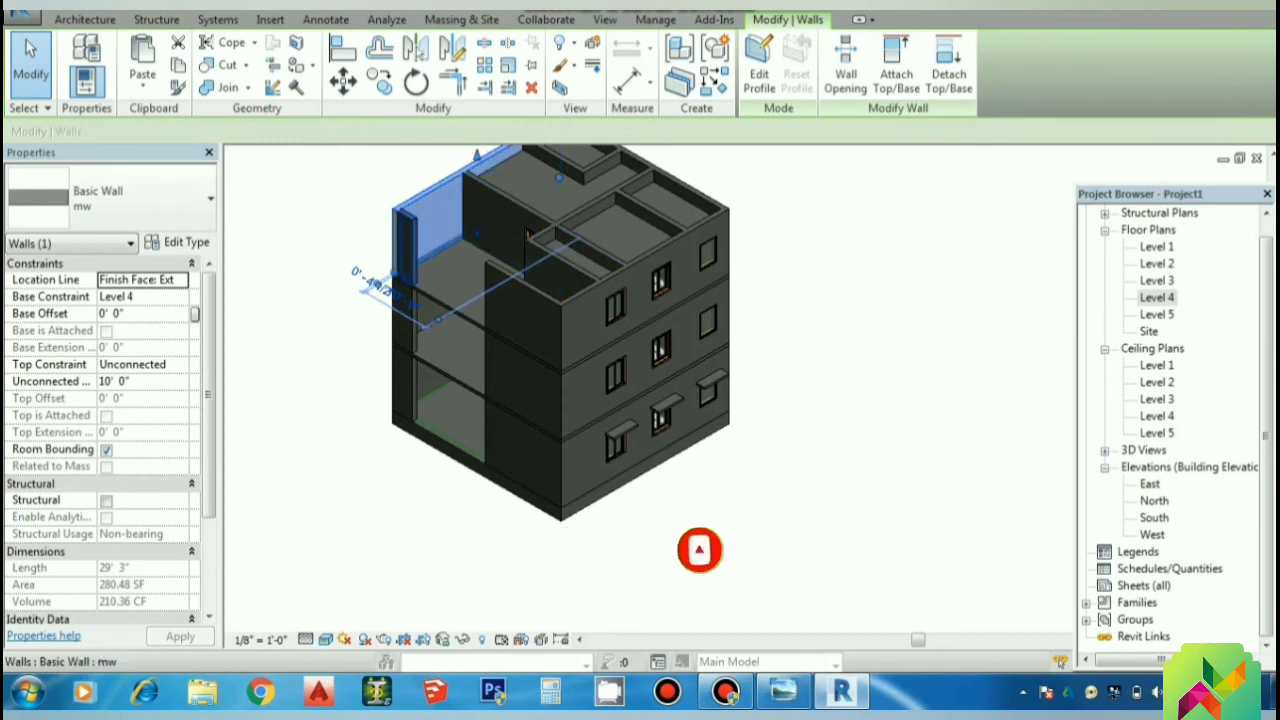
pyautogui.keyDown('ctrl'); pyautogui.click(410, 255); pyautogui.keyUp('ctrl')
pyautogui.keyDown('ctrl'); pyautogui.click(523, 318); pyautogui.keyUp('ctrl')
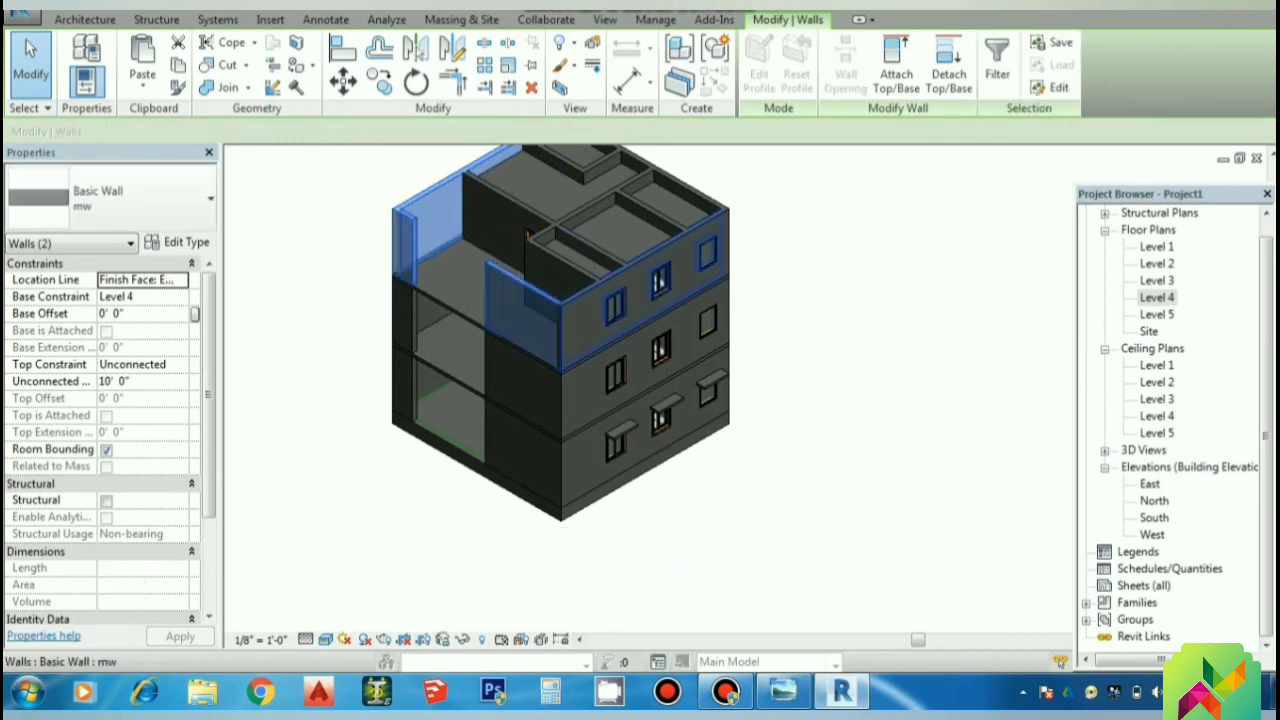
pyautogui.keyDown('ctrl'); pyautogui.click(650, 290); pyautogui.keyUp('ctrl')
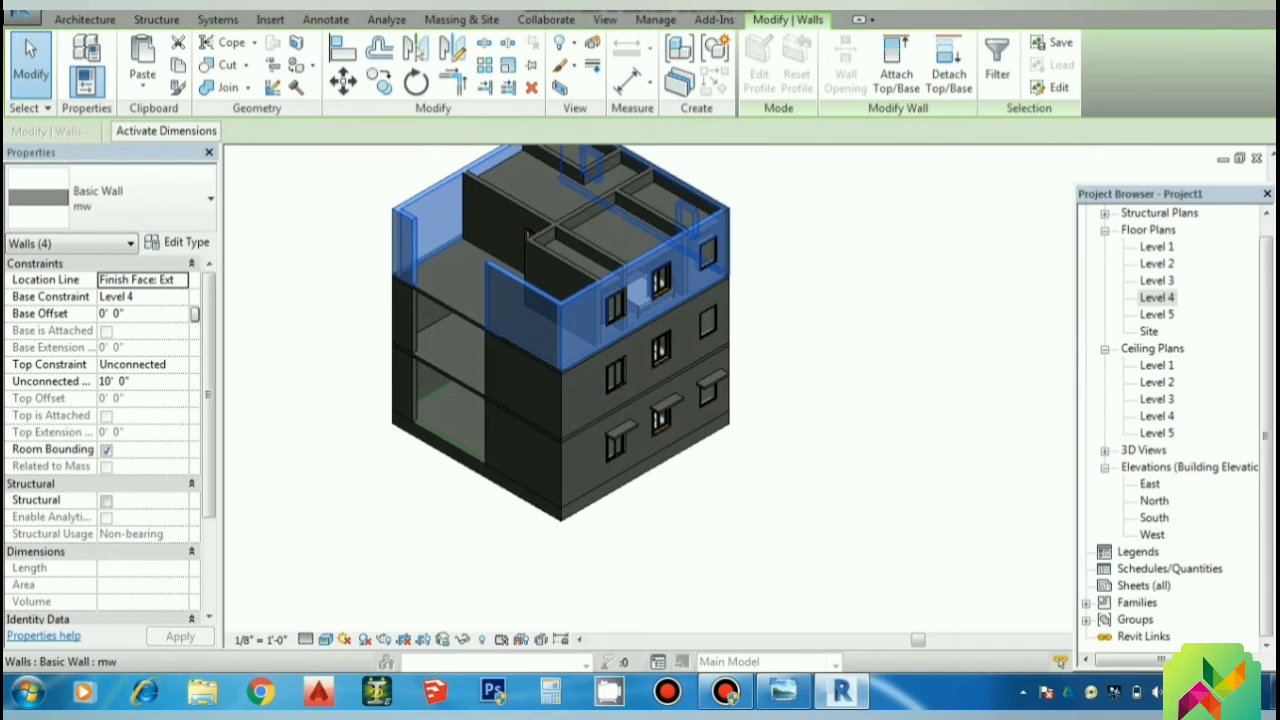
pyautogui.keyDown('ctrl'); pyautogui.click(701, 194); pyautogui.keyUp('ctrl')
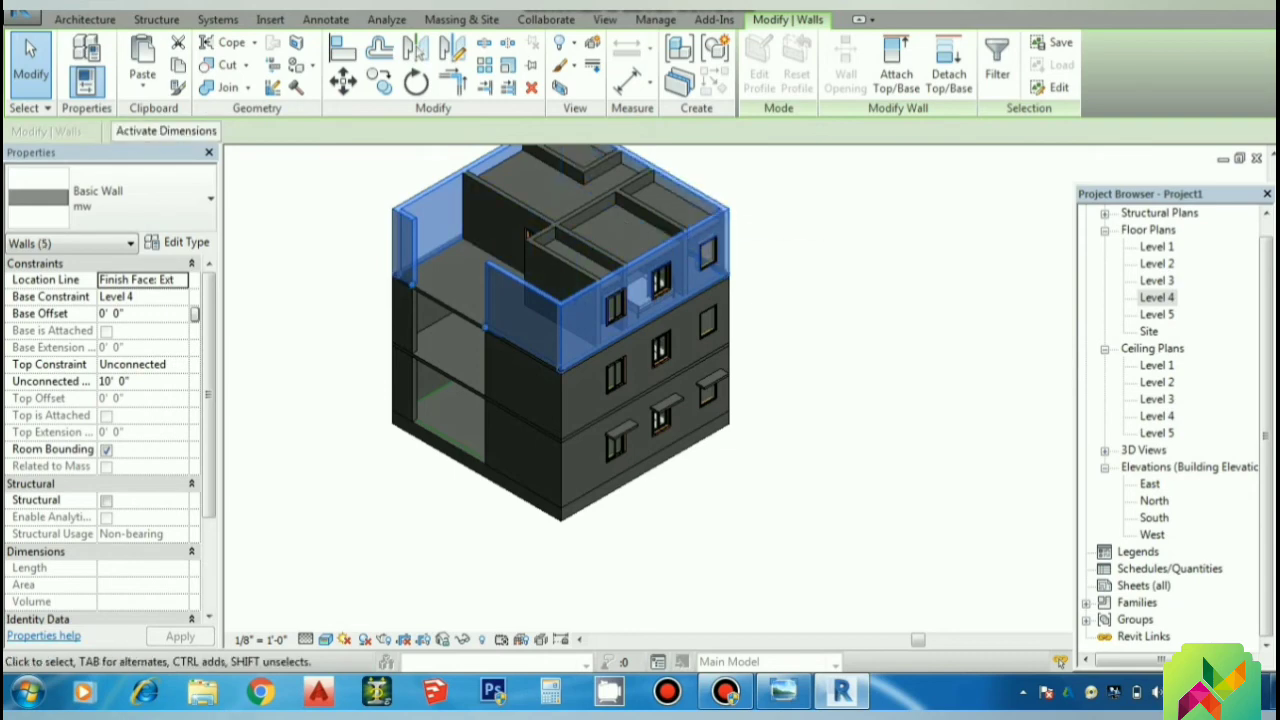
pyautogui.click(115, 381)
pyautogui.write('3\' 0"')
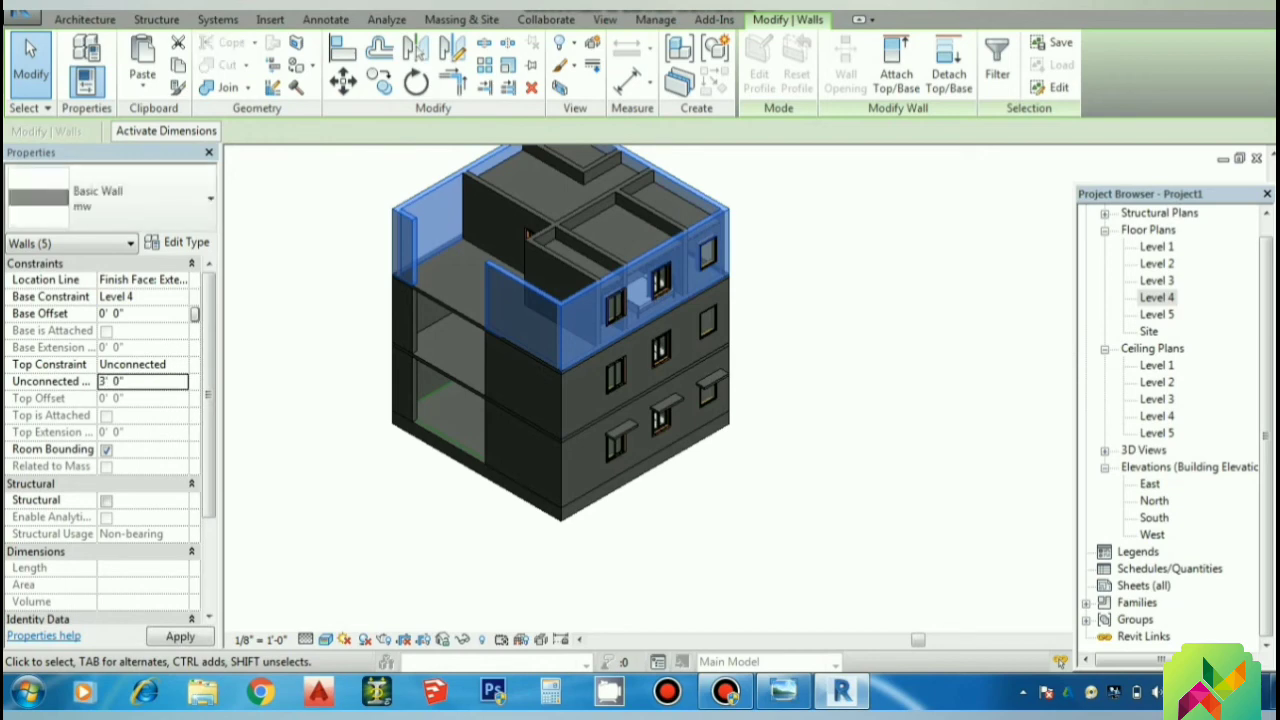
pyautogui.click(180, 637)
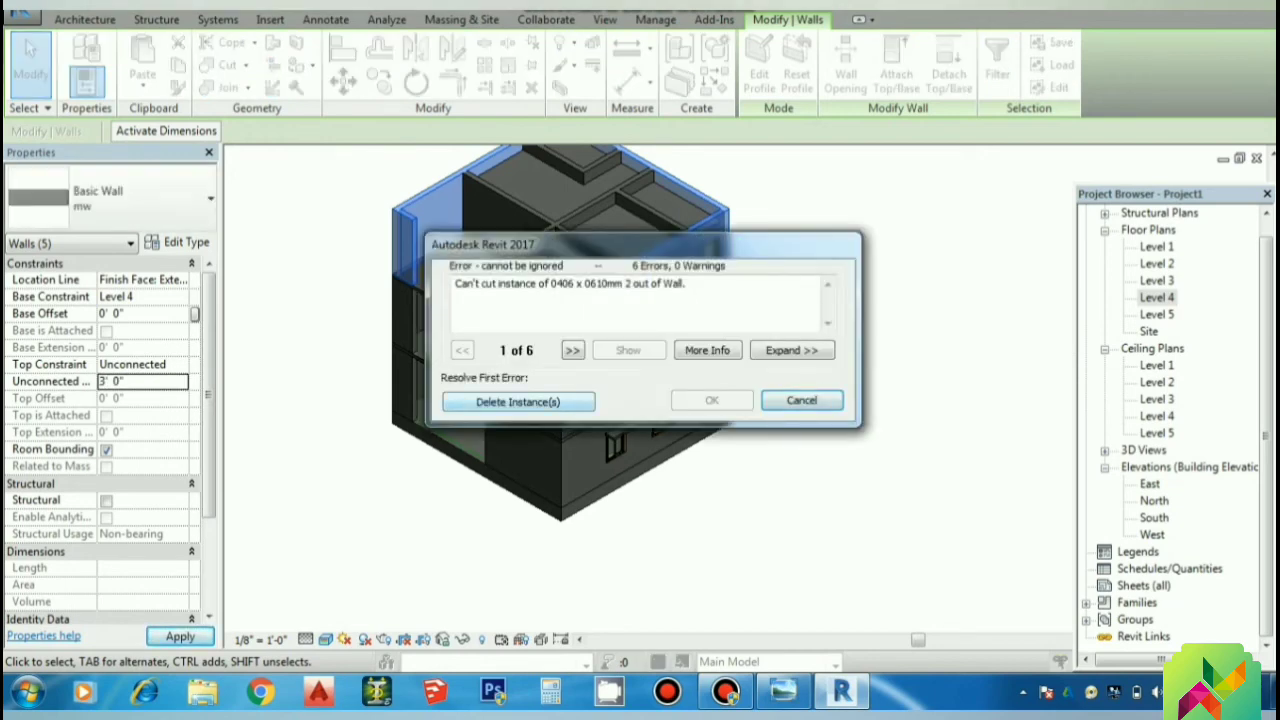
pyautogui.click(518, 401)
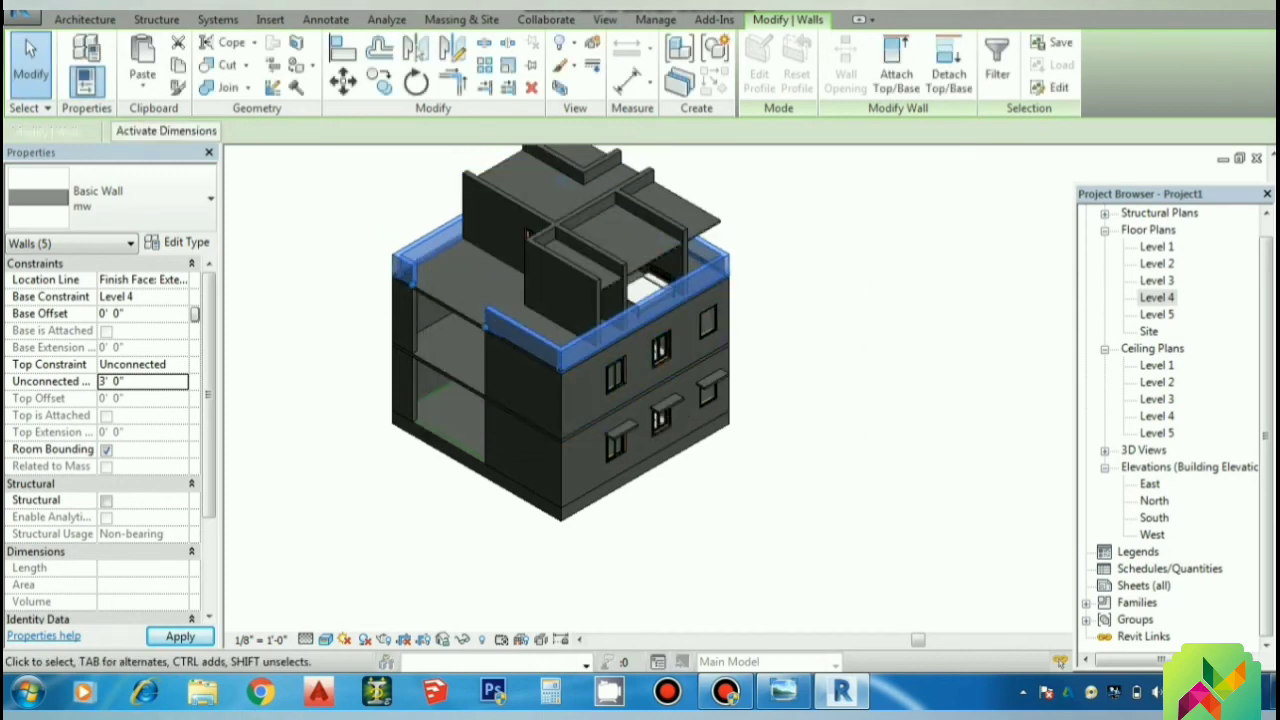
pyautogui.press('Escape')
# Step: Delete three of the exposed 600 x 1200mm grid ceilings above the Level 4 rooms
pyautogui.click(650, 262)
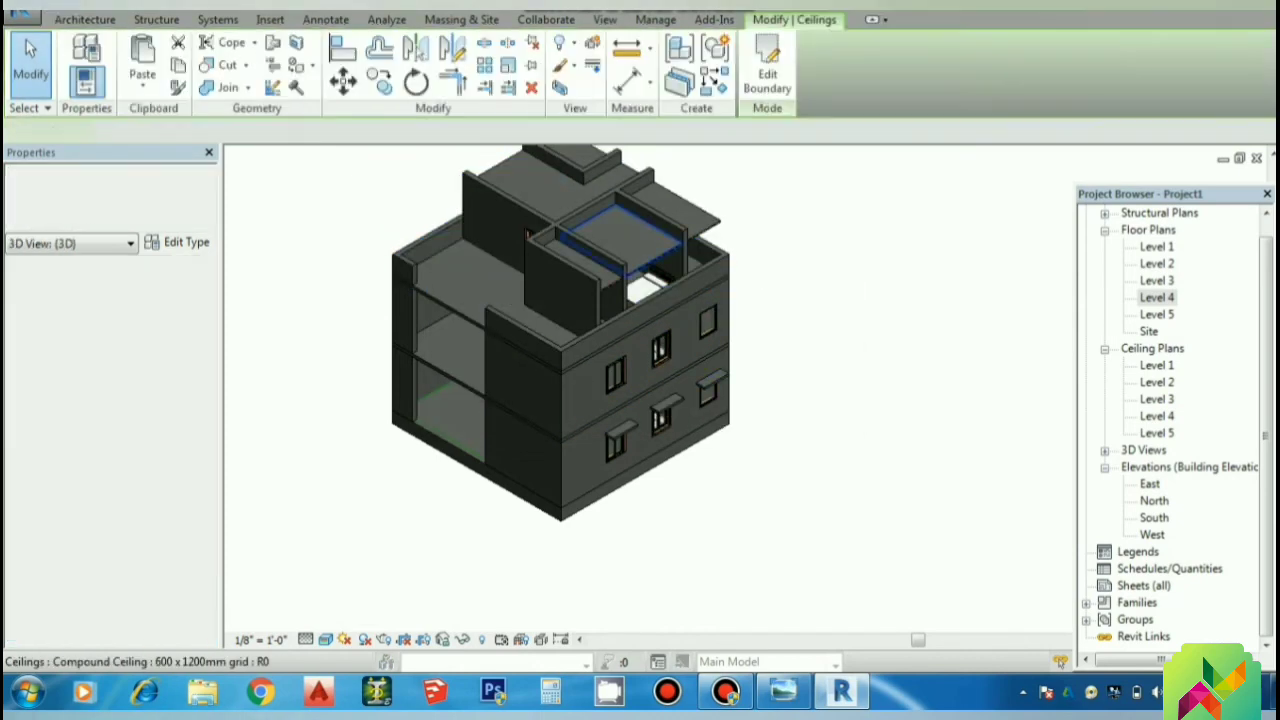
pyautogui.keyDown('ctrl'); pyautogui.click(570, 262); pyautogui.keyUp('ctrl')
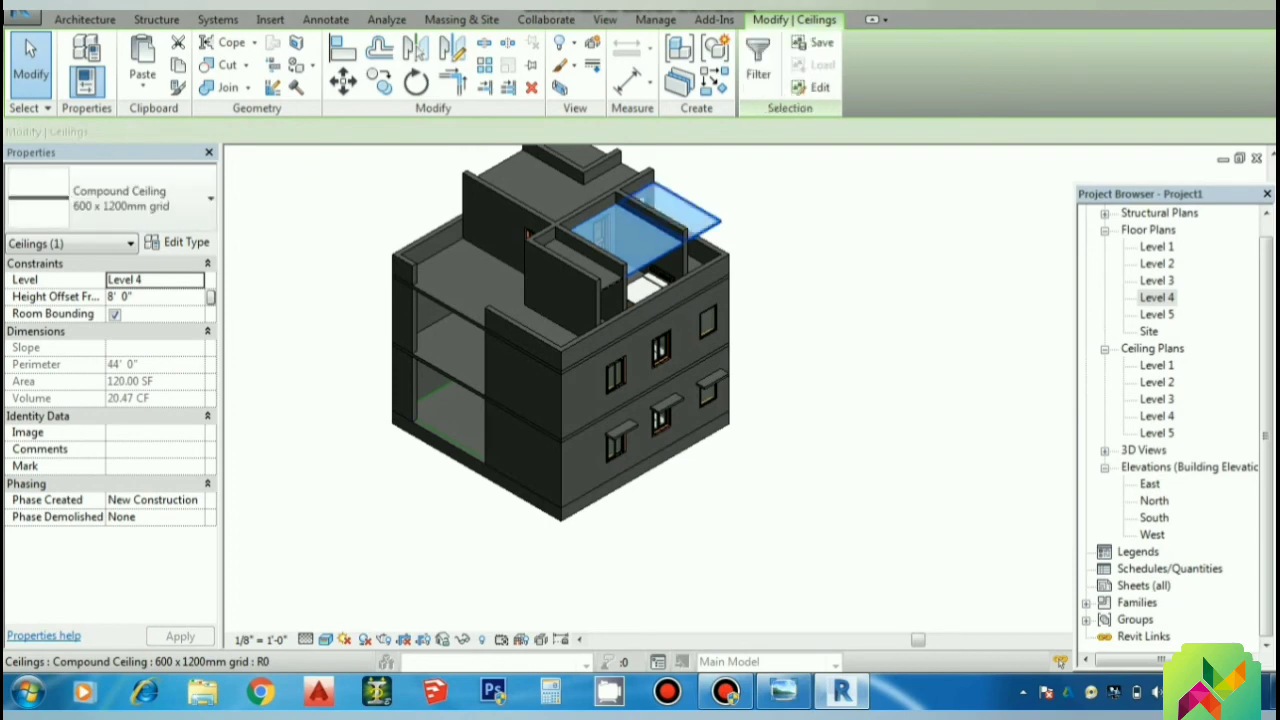
pyautogui.keyDown('ctrl'); pyautogui.click(612, 252); pyautogui.keyUp('ctrl')
pyautogui.rightClick(614, 251)
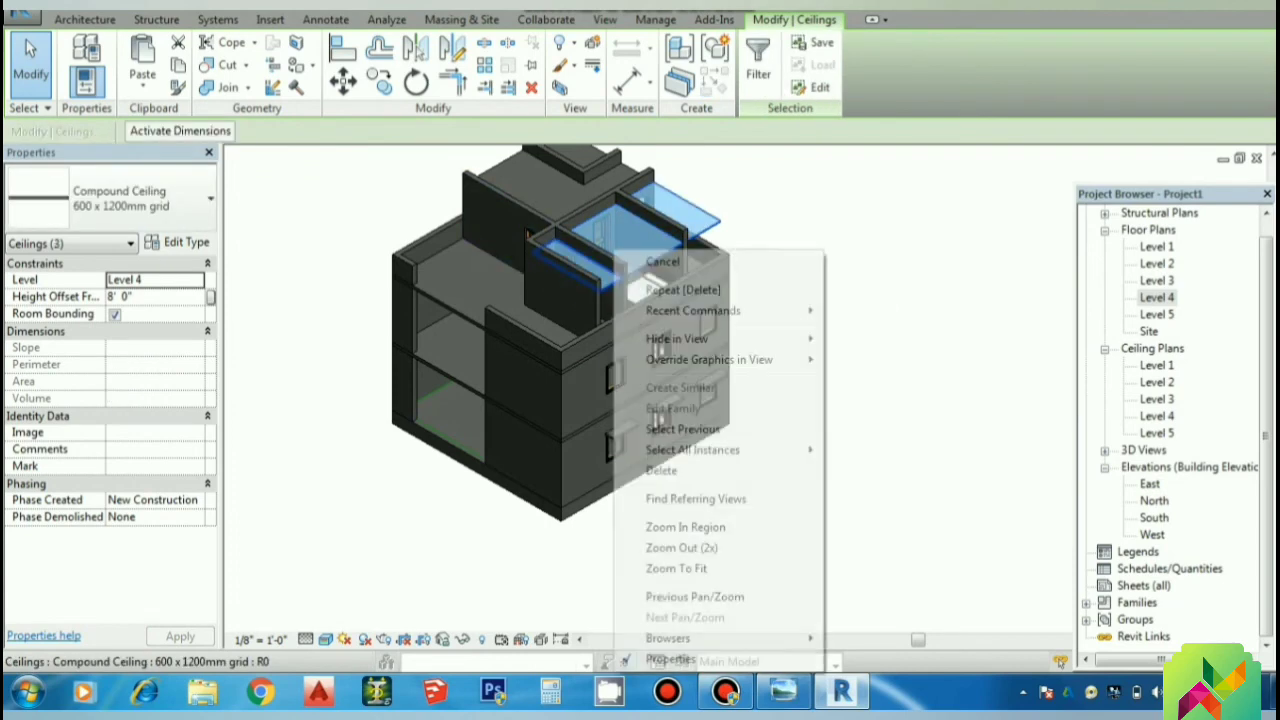
pyautogui.click(661, 470)
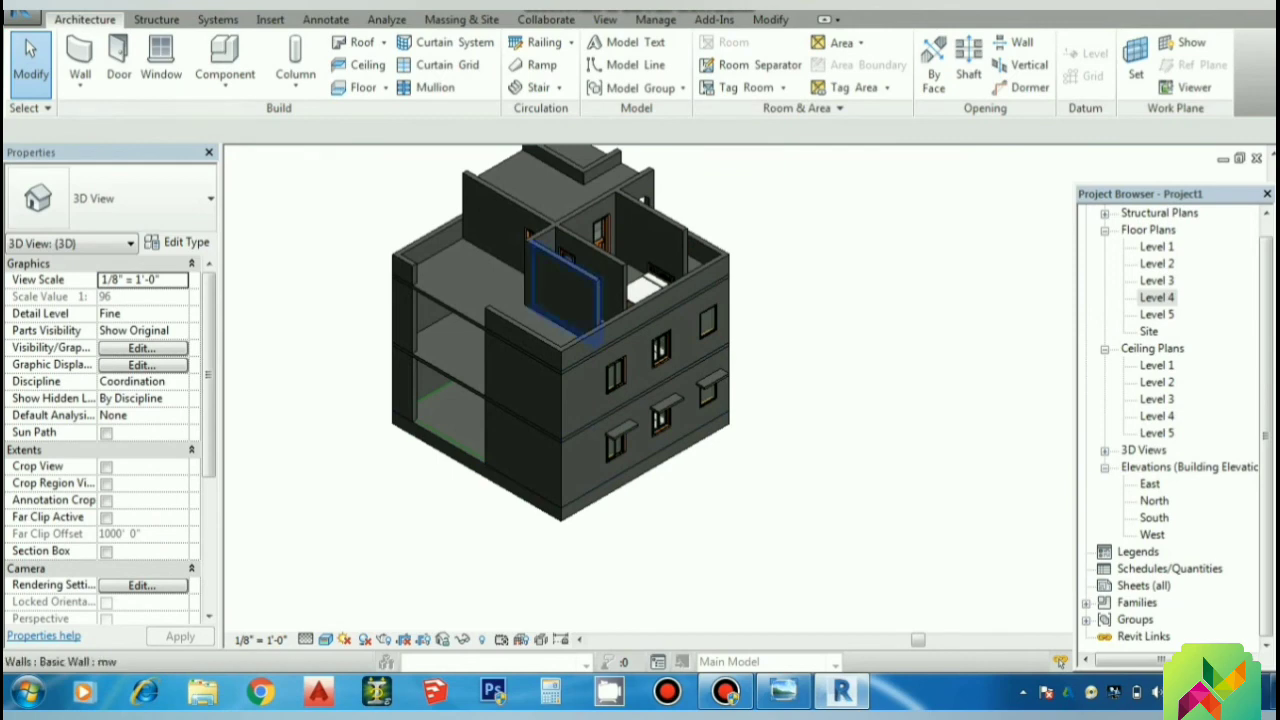
# Step: Delete the three parallel partition walls and the long inner wall with the door openings on Level 4
pyautogui.click(600, 318)
pyautogui.keyDown('ctrl'); pyautogui.click(625, 284); pyautogui.keyUp('ctrl')
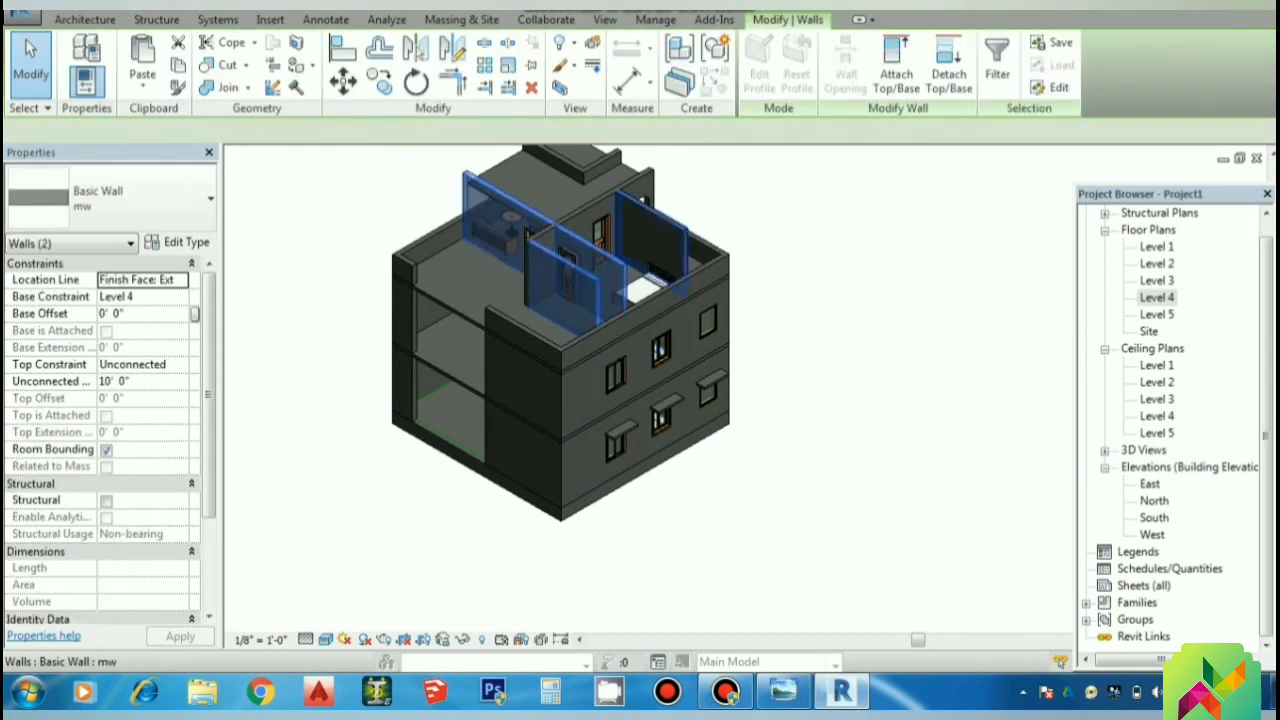
pyautogui.keyDown('ctrl'); pyautogui.click(646, 196); pyautogui.keyUp('ctrl')
pyautogui.rightClick(648, 194)
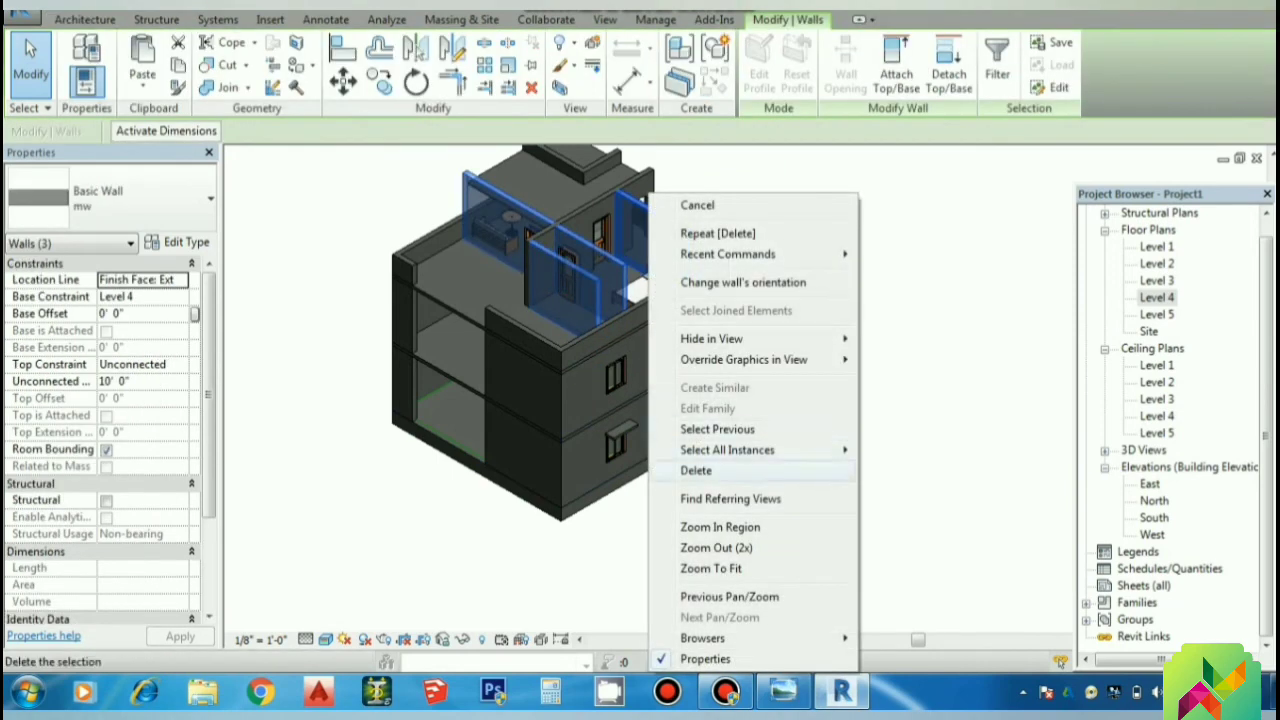
pyautogui.click(697, 470)
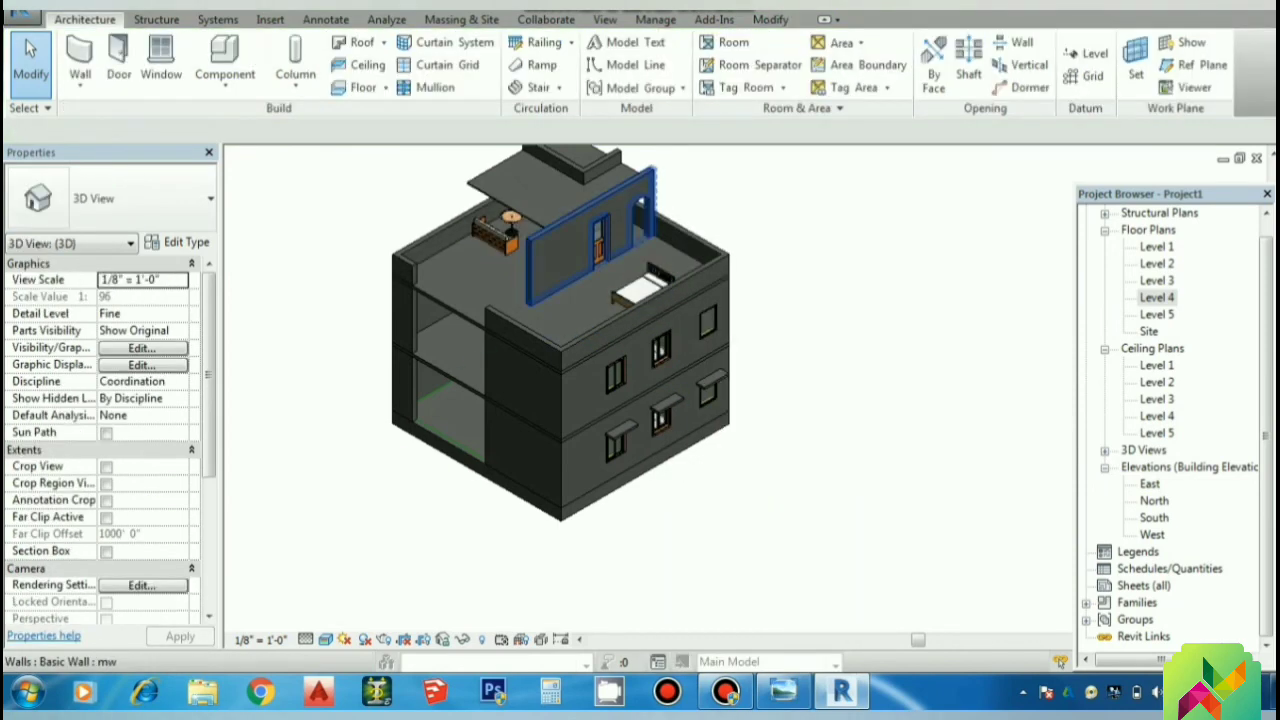
pyautogui.click(592, 200)
pyautogui.rightClick(591, 194)
pyautogui.click(697, 470)
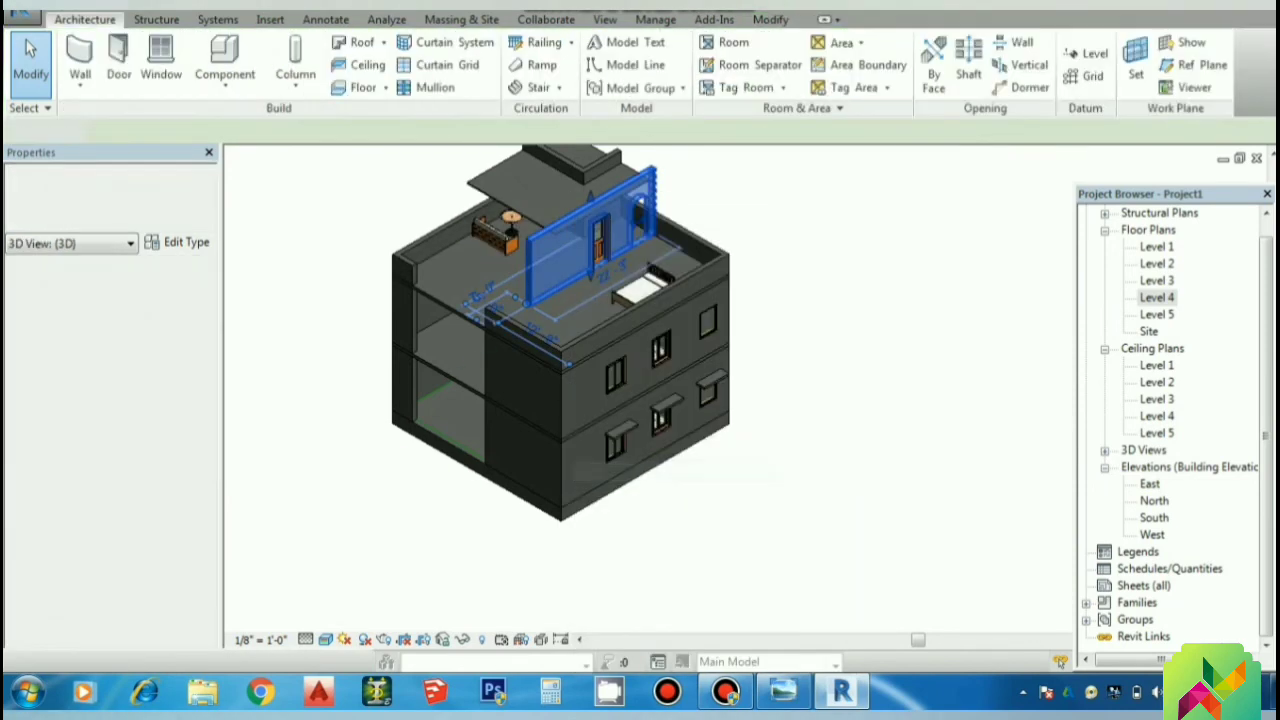
# Step: Delete the 600 x 1200mm grid ceiling in front of the toilet enclosure and the enclosure's nearest side wall on Level 4
pyautogui.click(583, 214)
pyautogui.rightClick(585, 218)
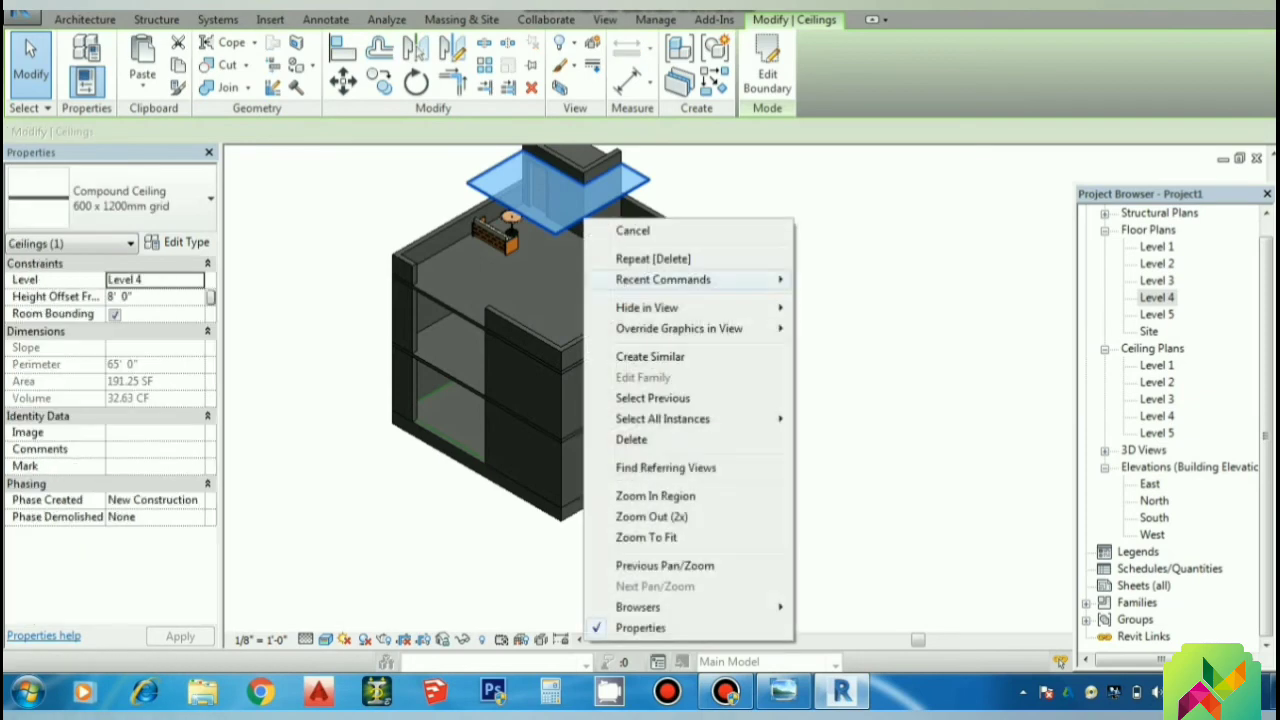
pyautogui.click(640, 439)
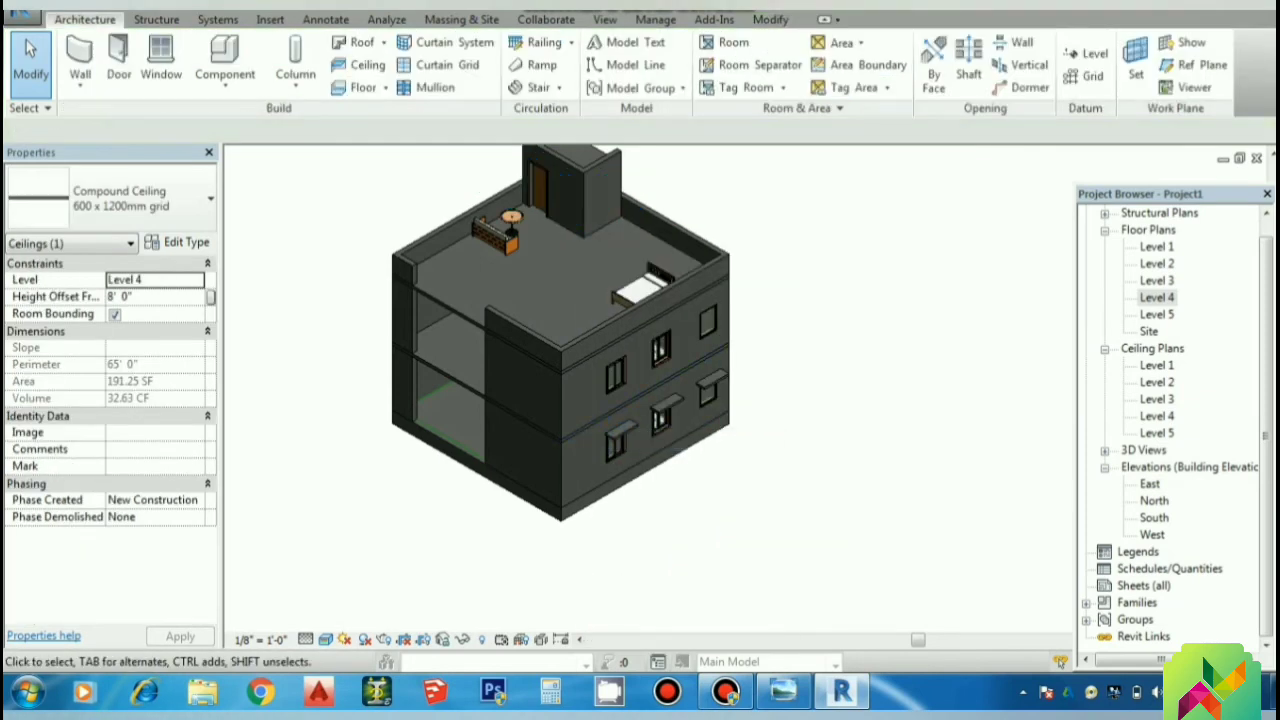
pyautogui.click(598, 200)
pyautogui.rightClick(585, 165)
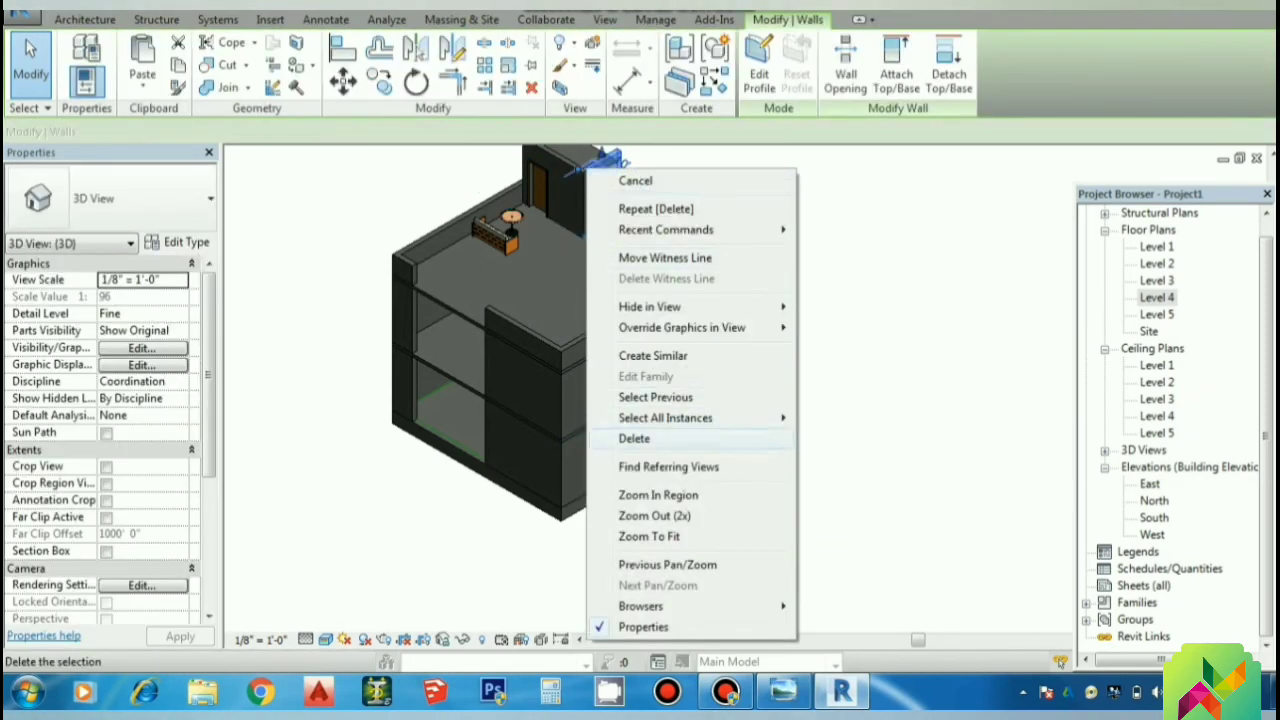
pyautogui.click(636, 437)
# Step: Delete the round table, sofa, bed and toilet fixture left standing on Level 4
pyautogui.click(511, 216)
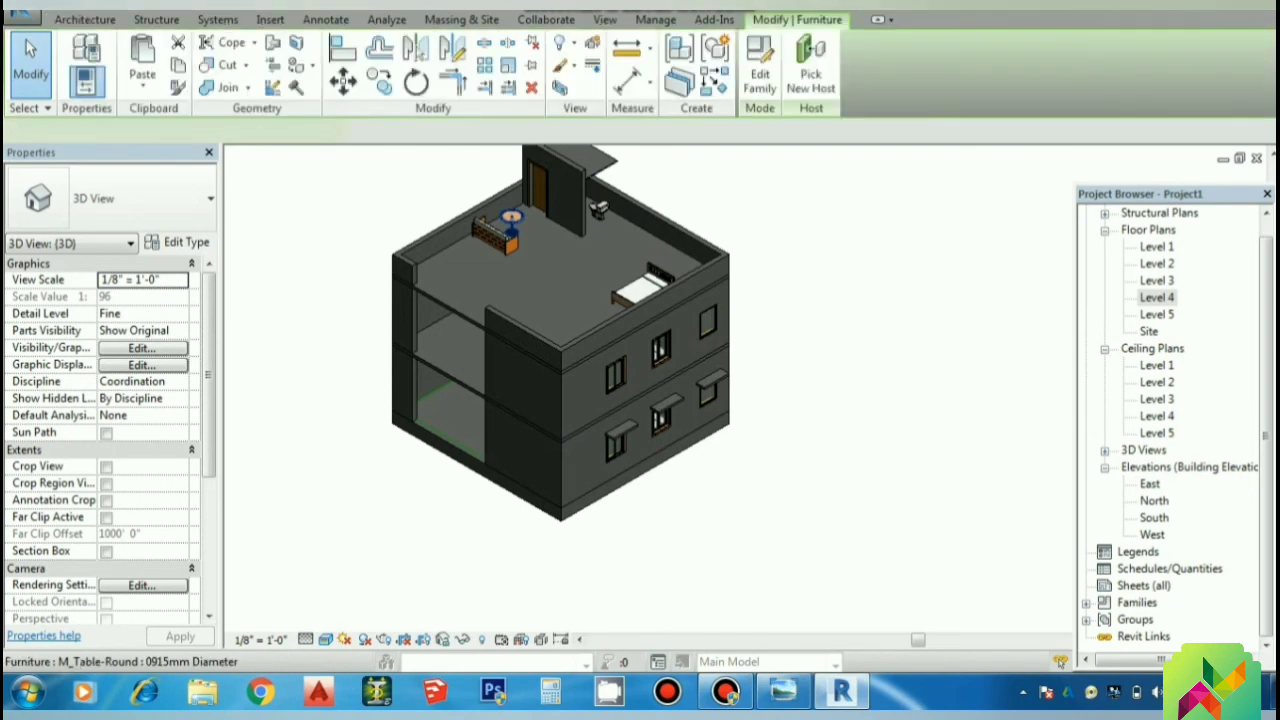
pyautogui.keyDown('ctrl'); pyautogui.click(492, 232); pyautogui.keyUp('ctrl')
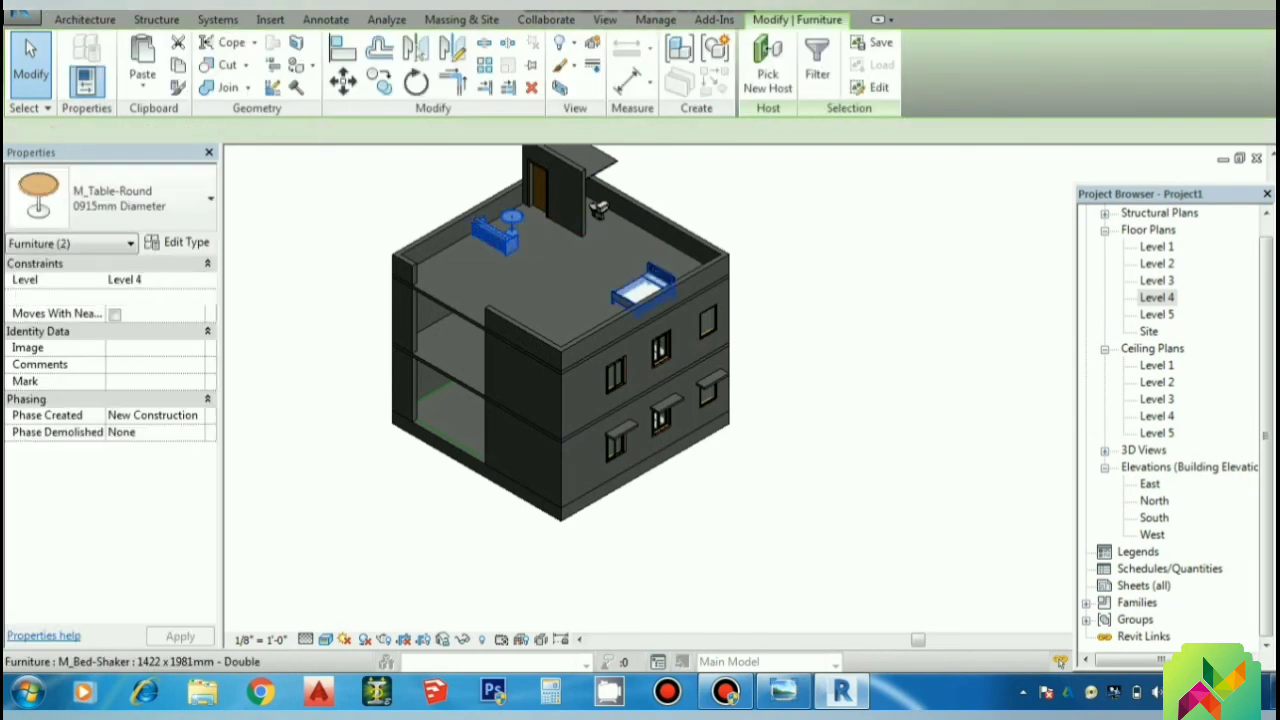
pyautogui.rightClick(612, 245)
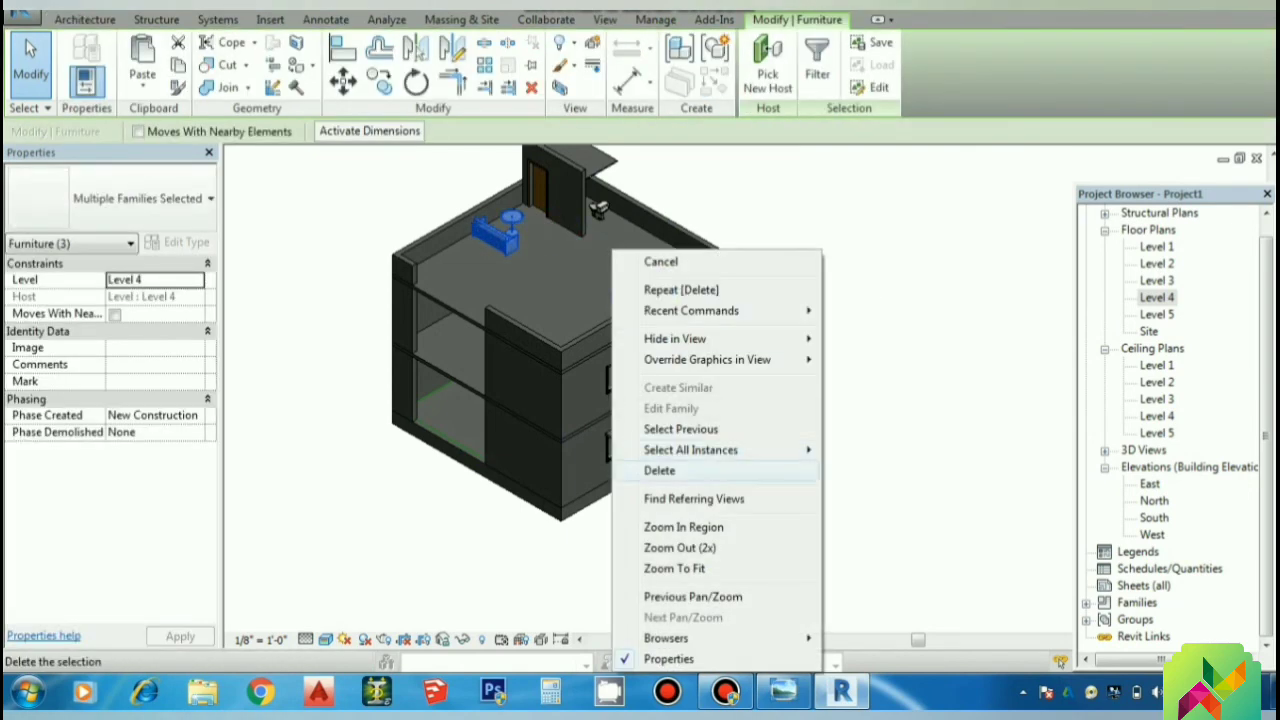
pyautogui.click(660, 549)
pyautogui.scroll(2, 597, 207)
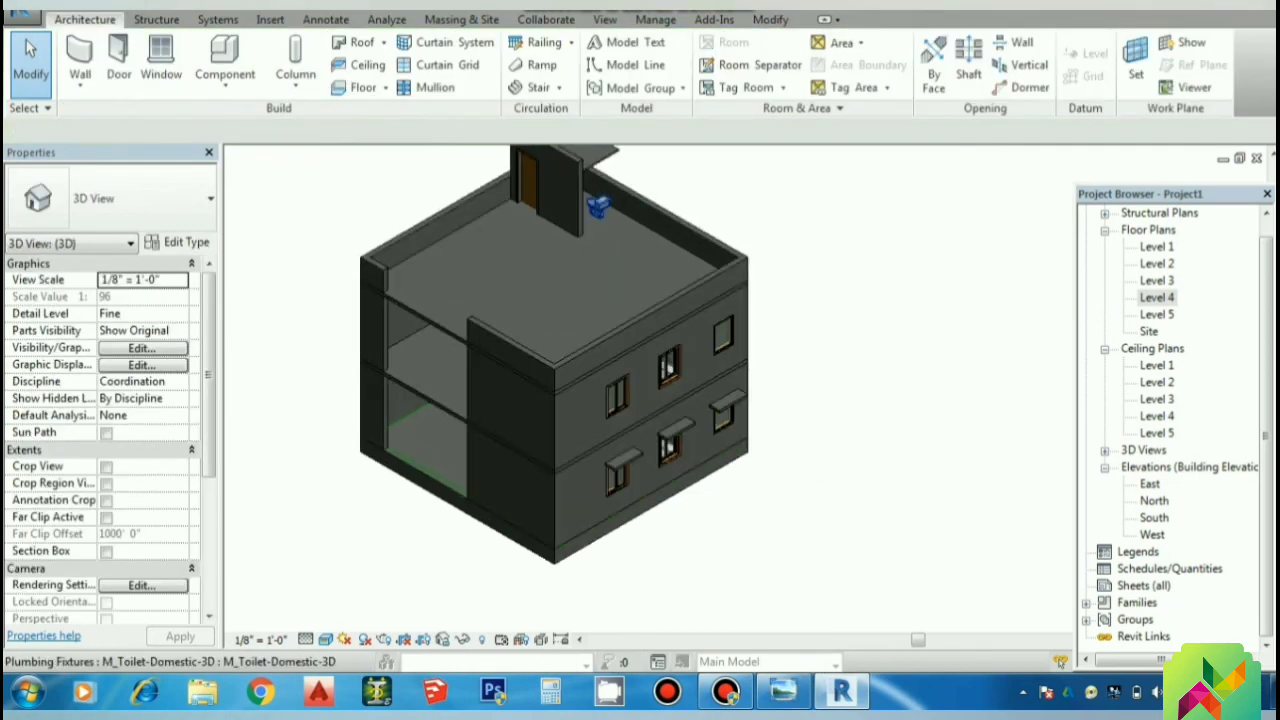
pyautogui.click(597, 207)
pyautogui.rightClick(592, 203)
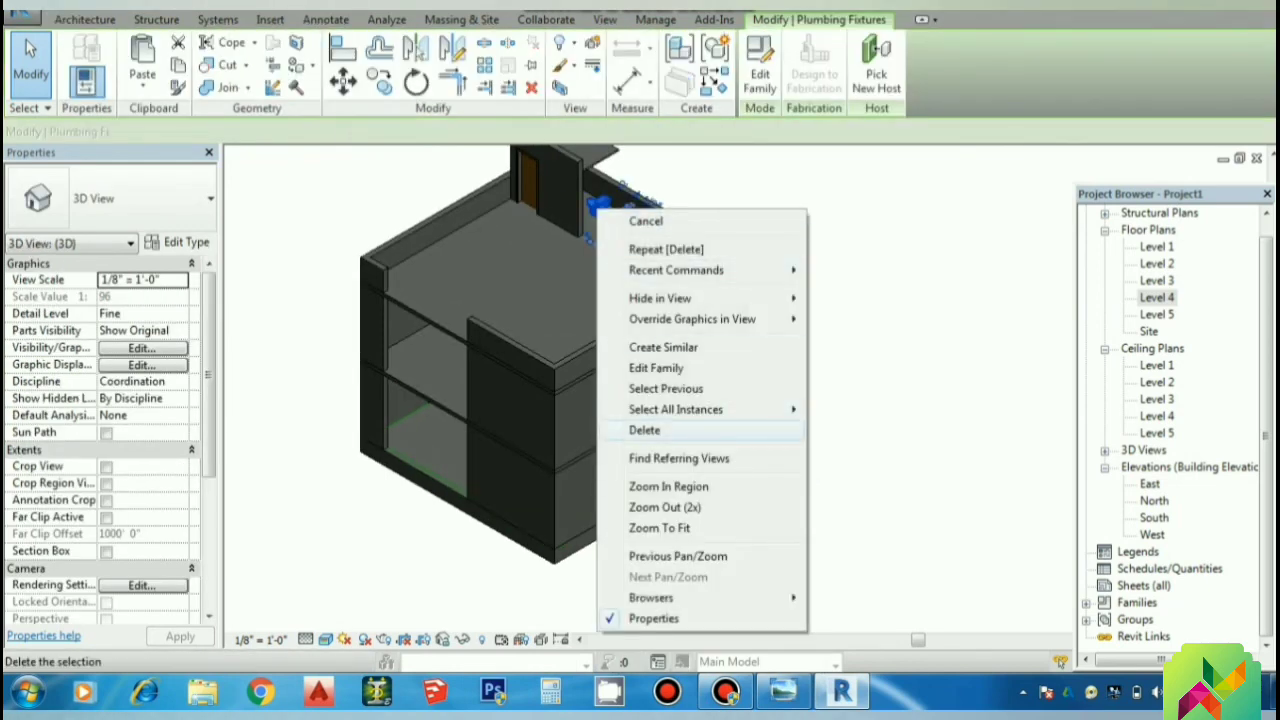
pyautogui.click(640, 429)
# Step: Delete the remaining toilet wall with its door and the last 600 x 1200mm grid ceiling above Level 4
pyautogui.click(560, 190)
pyautogui.rightClick(577, 193)
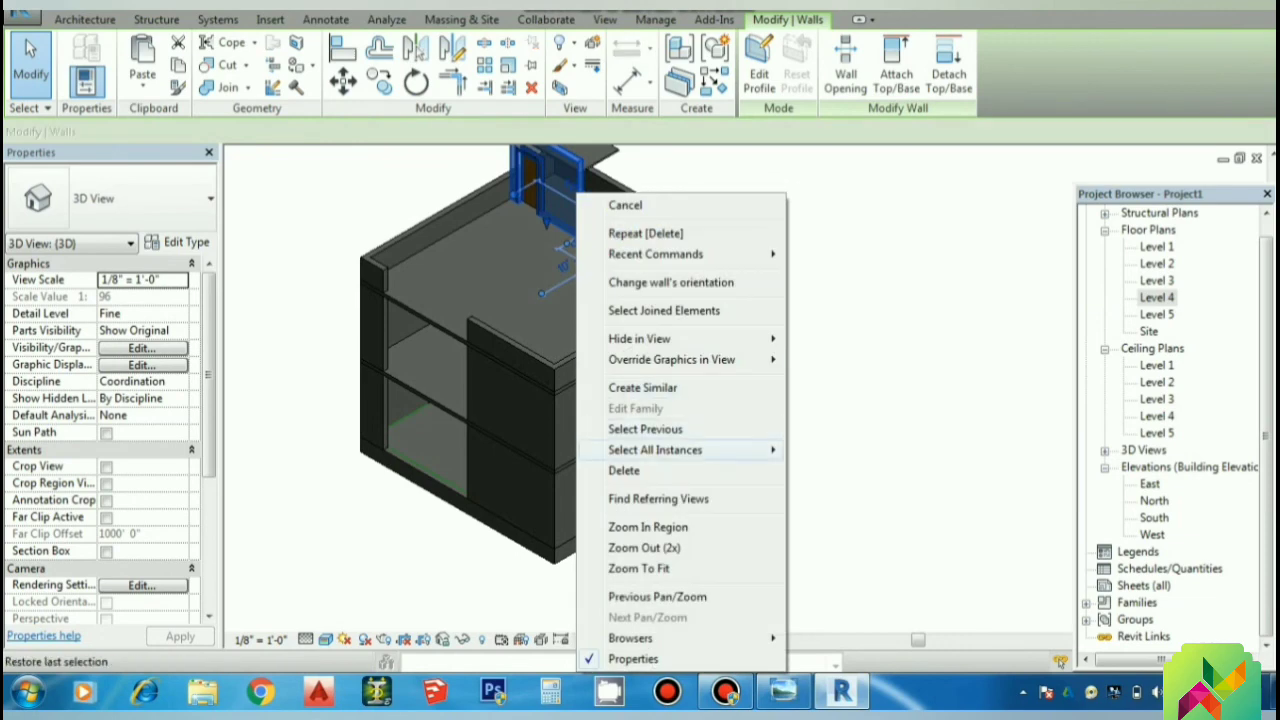
pyautogui.click(624, 470)
pyautogui.click(570, 160)
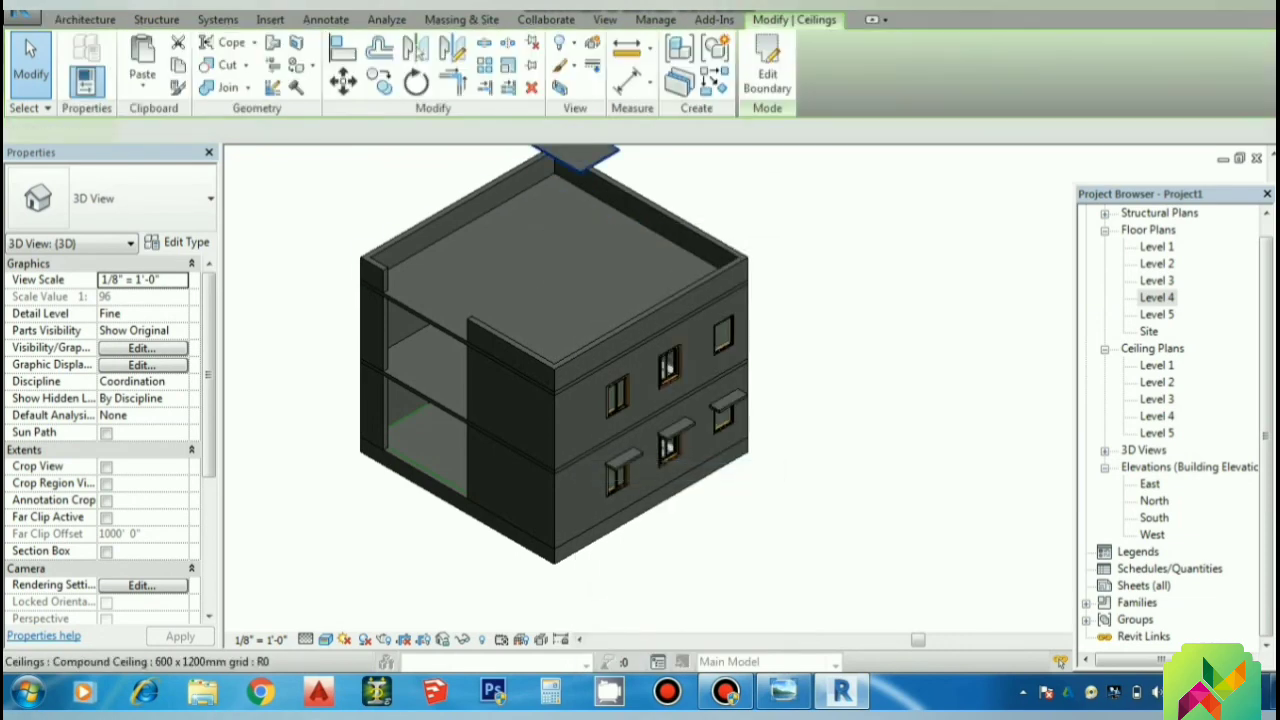
pyautogui.rightClick(560, 168)
pyautogui.click(605, 385)
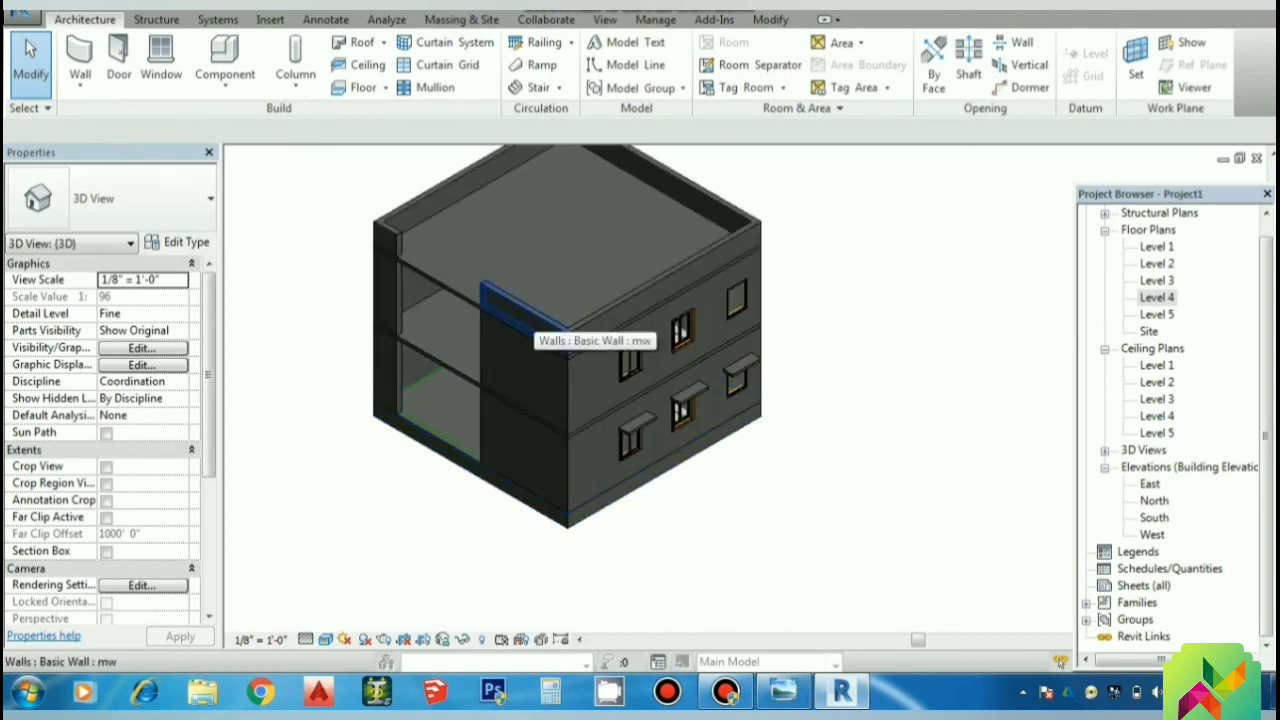
pyautogui.scroll(-2, 716, 422)
pyautogui.scroll(3, 585, 175)
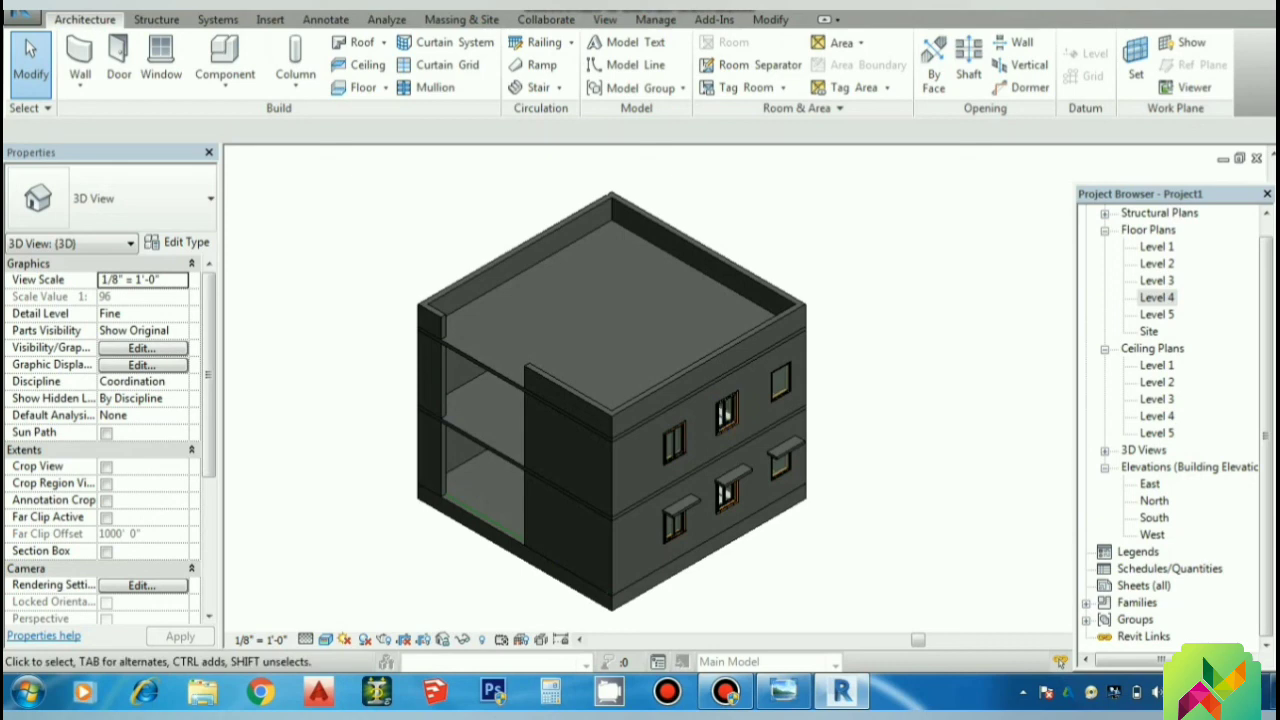
# Step: In the Level 3 floor plan, extend the longer south wall to the short corner wall to close the opening, and check it in 3D
pyautogui.doubleClick(1157, 280)
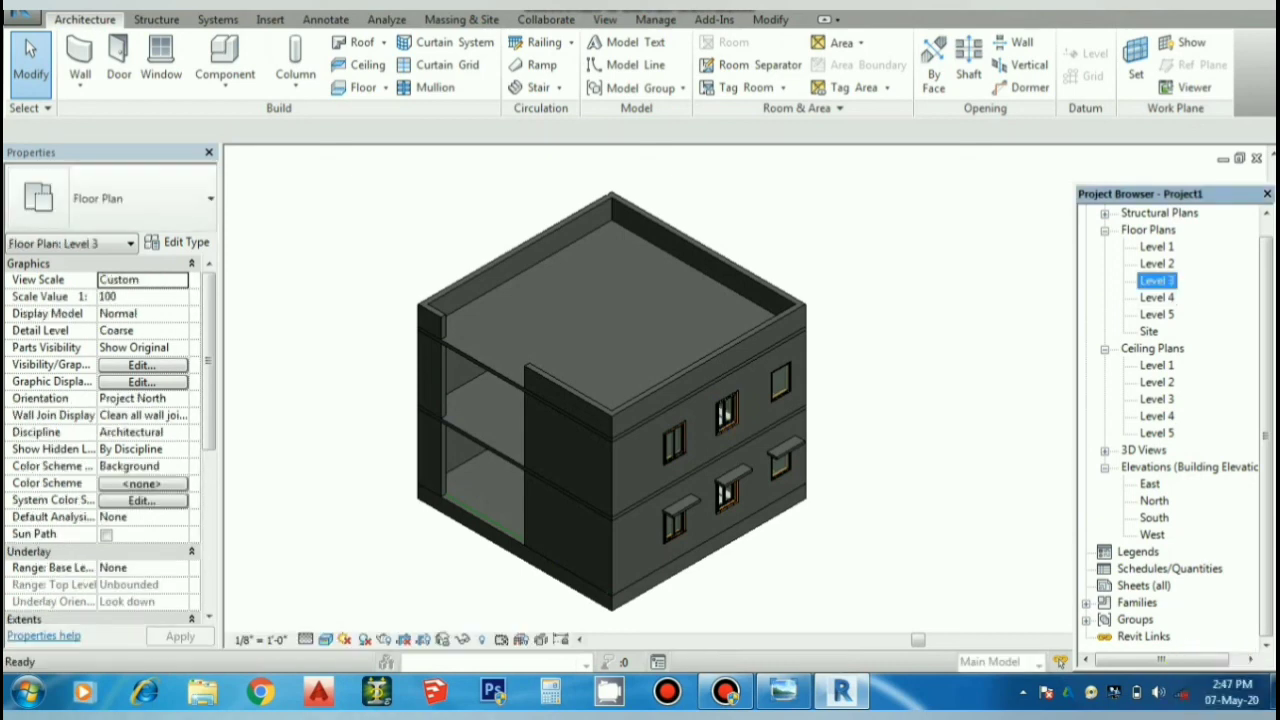
pyautogui.scroll(5, 786, 434)
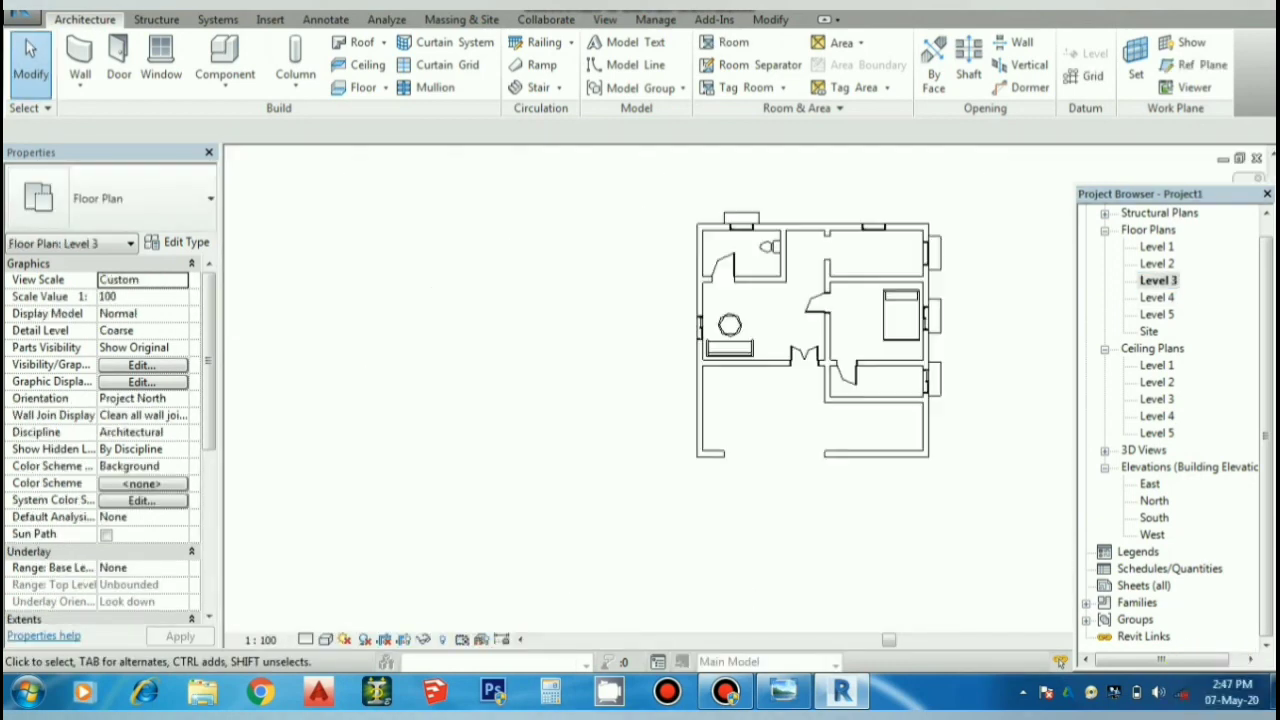
pyautogui.click(898, 436)
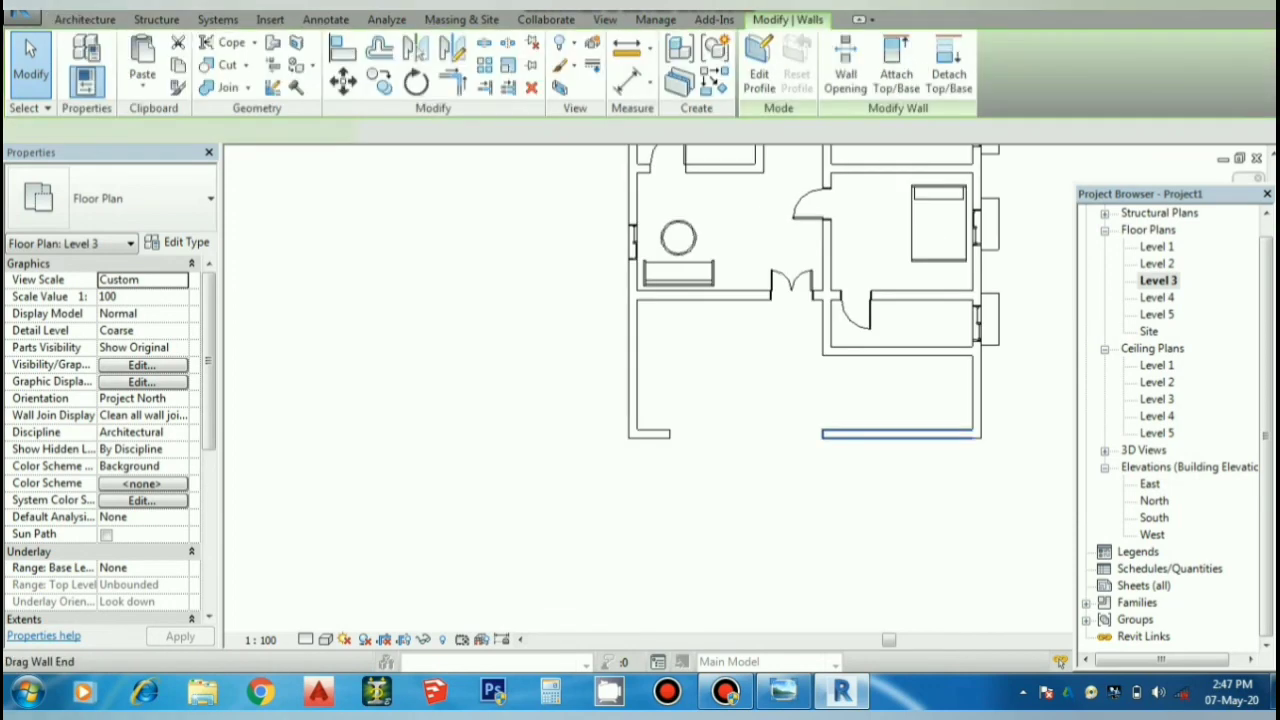
pyautogui.moveTo(822, 438); pyautogui.dragTo(669, 438)
pyautogui.press('Escape')
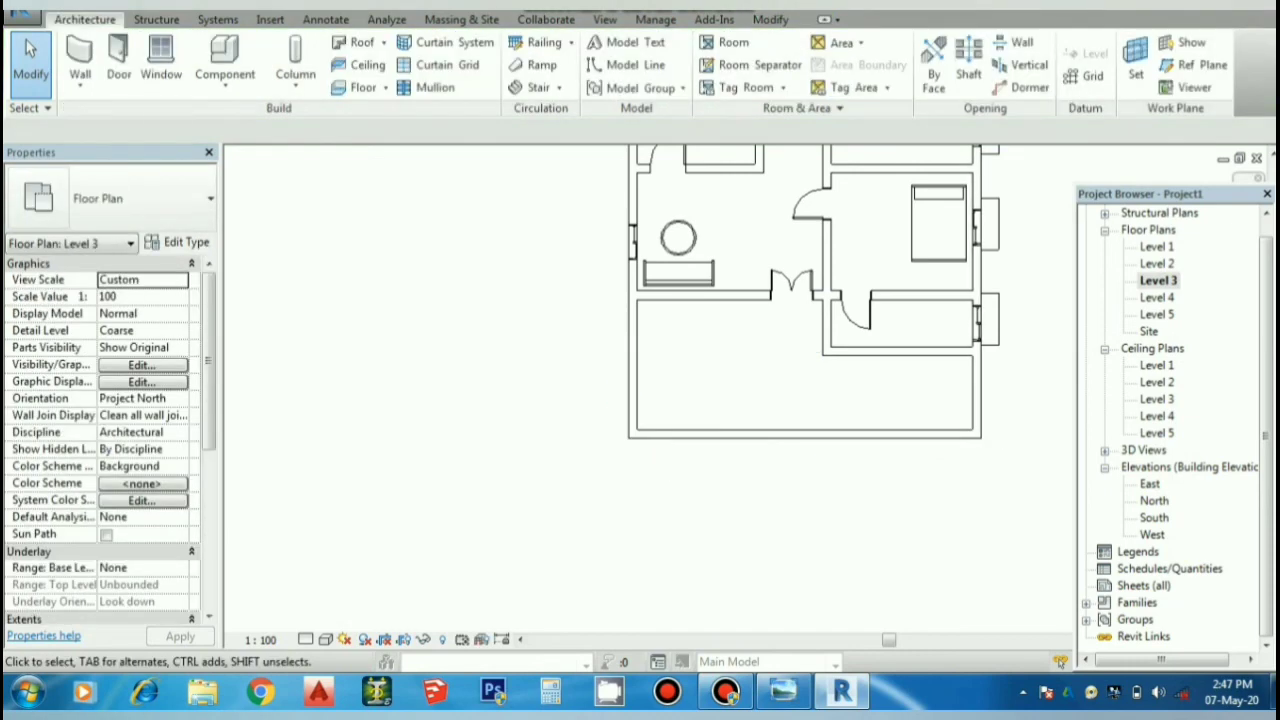
pyautogui.hotkey('ctrl', 'Tab')
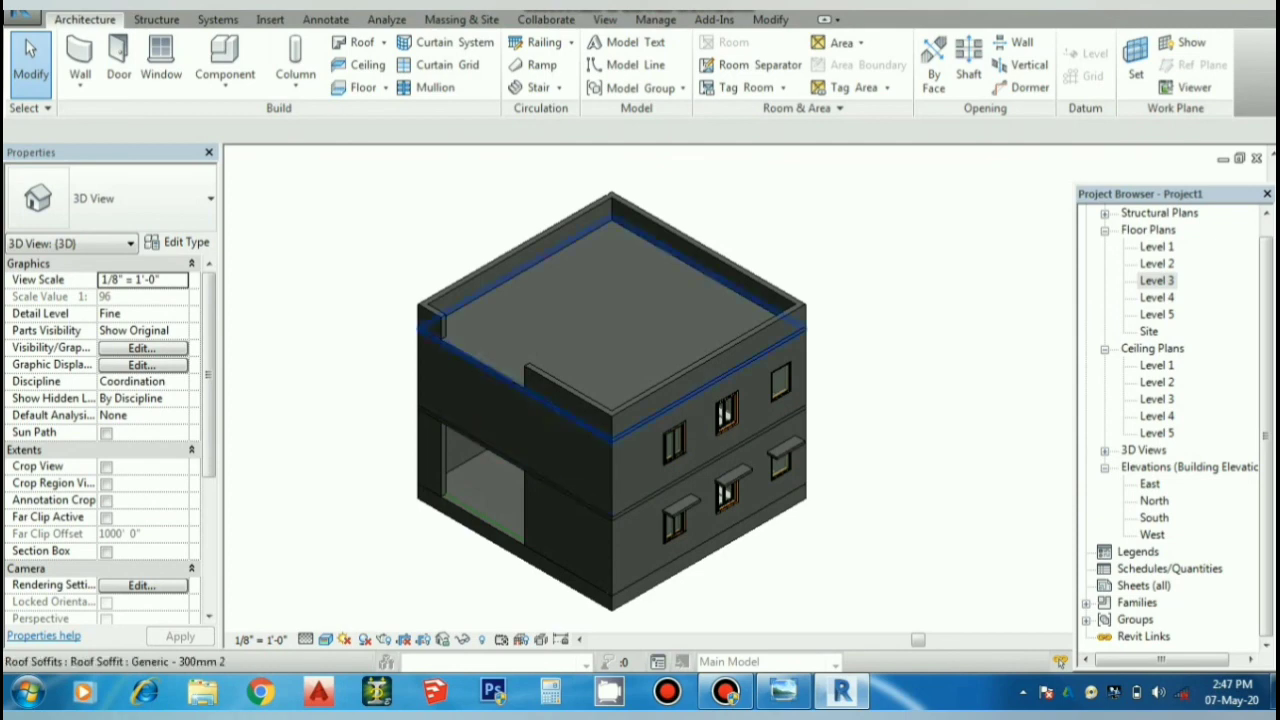
# Step: In the Level 4 floor plan, extend the short south corner wall to the opposite wall segment to close the parapet gap
pyautogui.doubleClick(1157, 298)
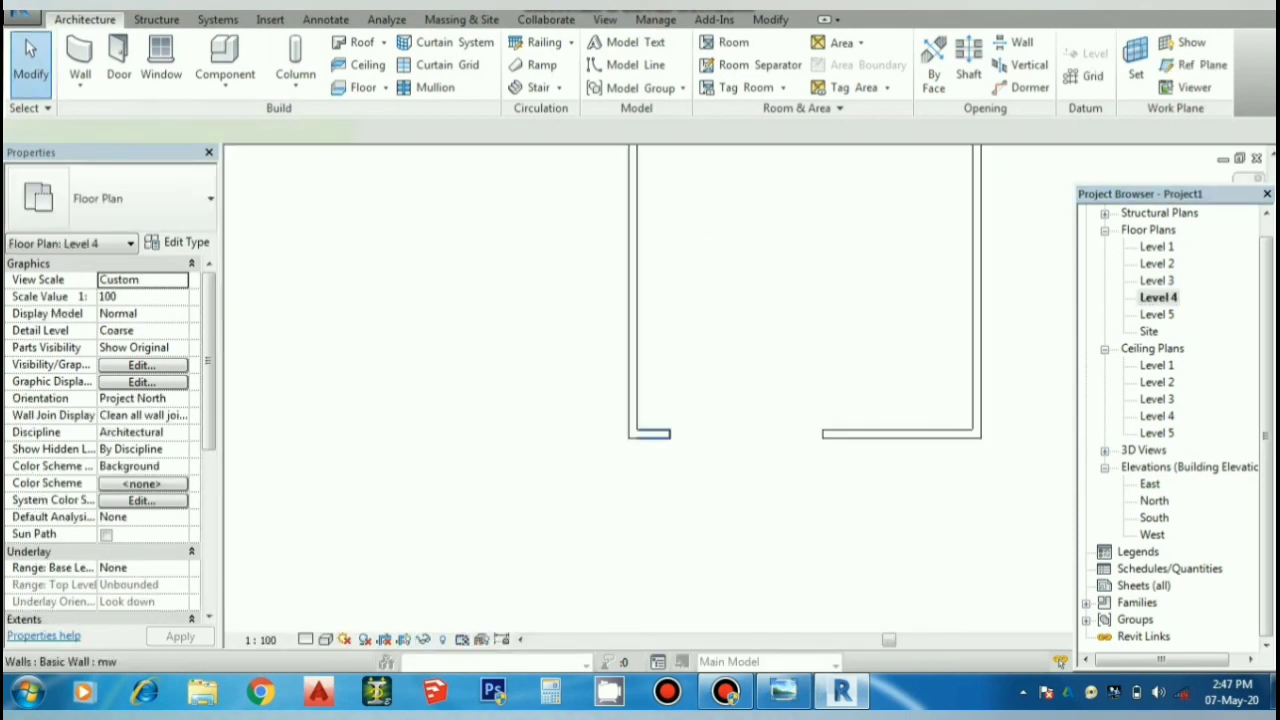
pyautogui.click(650, 434)
pyautogui.moveTo(668, 434); pyautogui.dragTo(823, 436)
pyautogui.press('Escape')
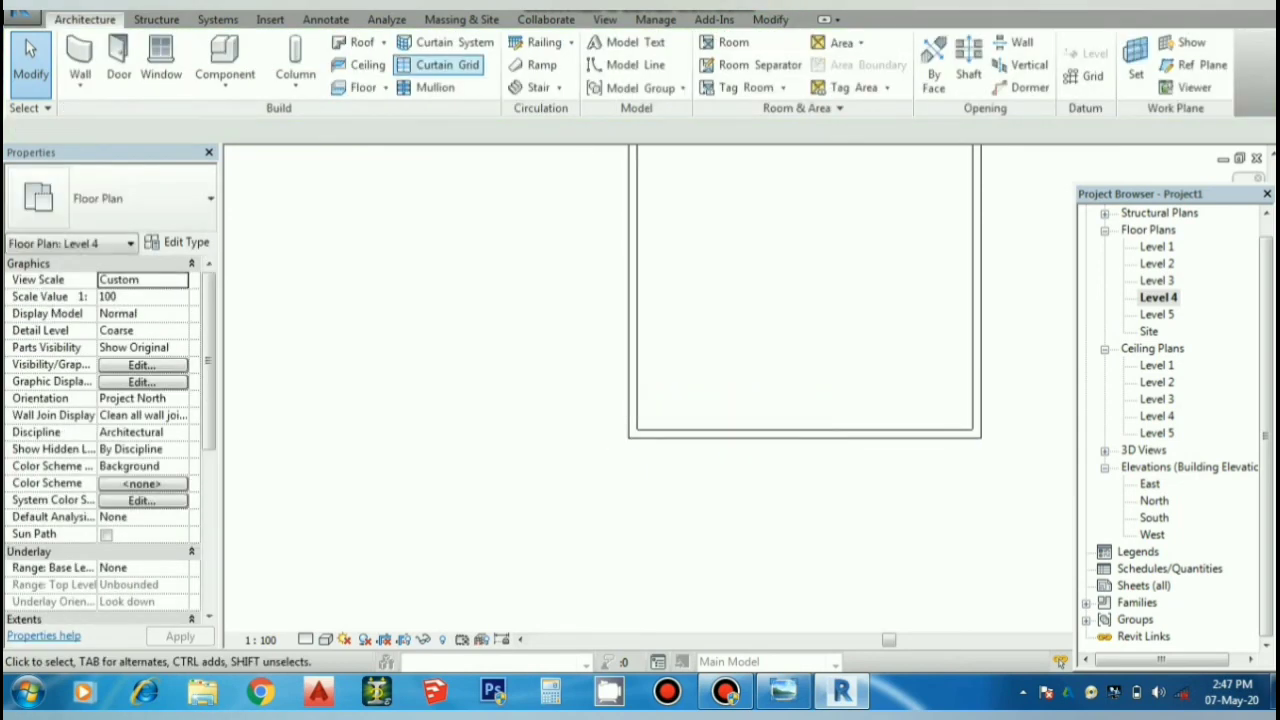
# Step: Return to the default 3D view and move the Project Browser clear of the ViewCube
pyautogui.click(372, 6)
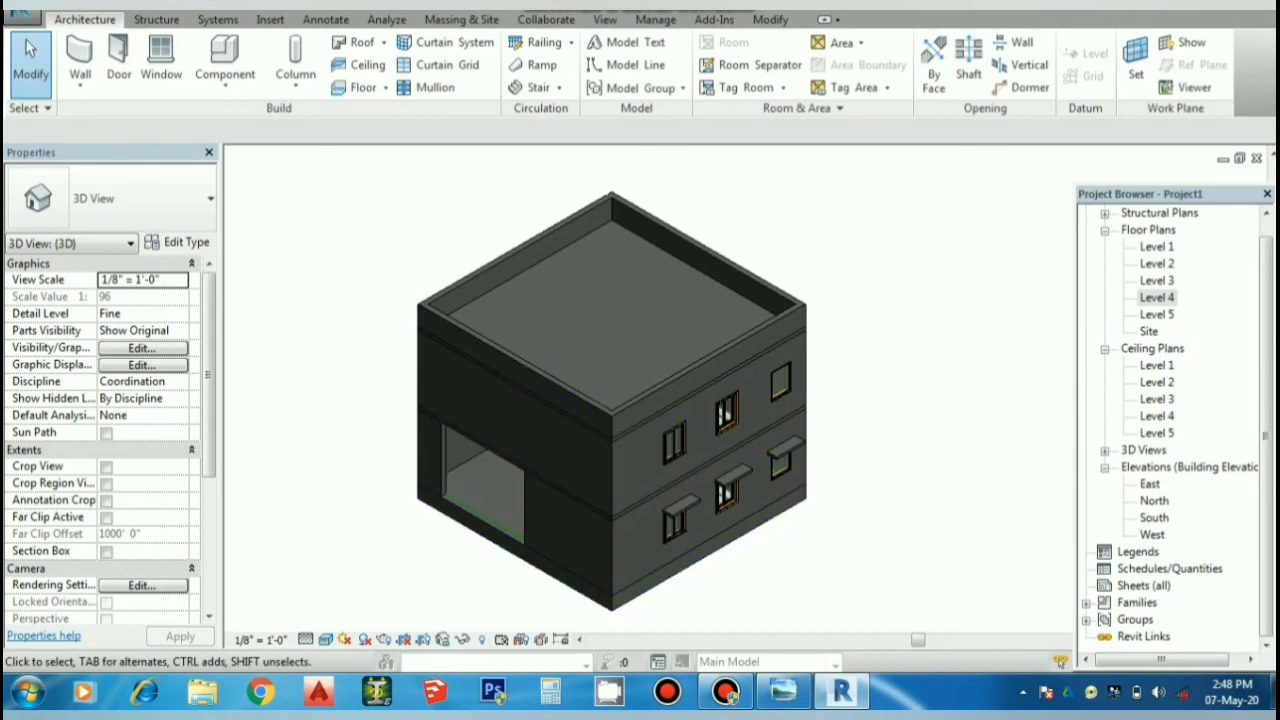
pyautogui.moveTo(1165, 194); pyautogui.dragTo(1139, 333)
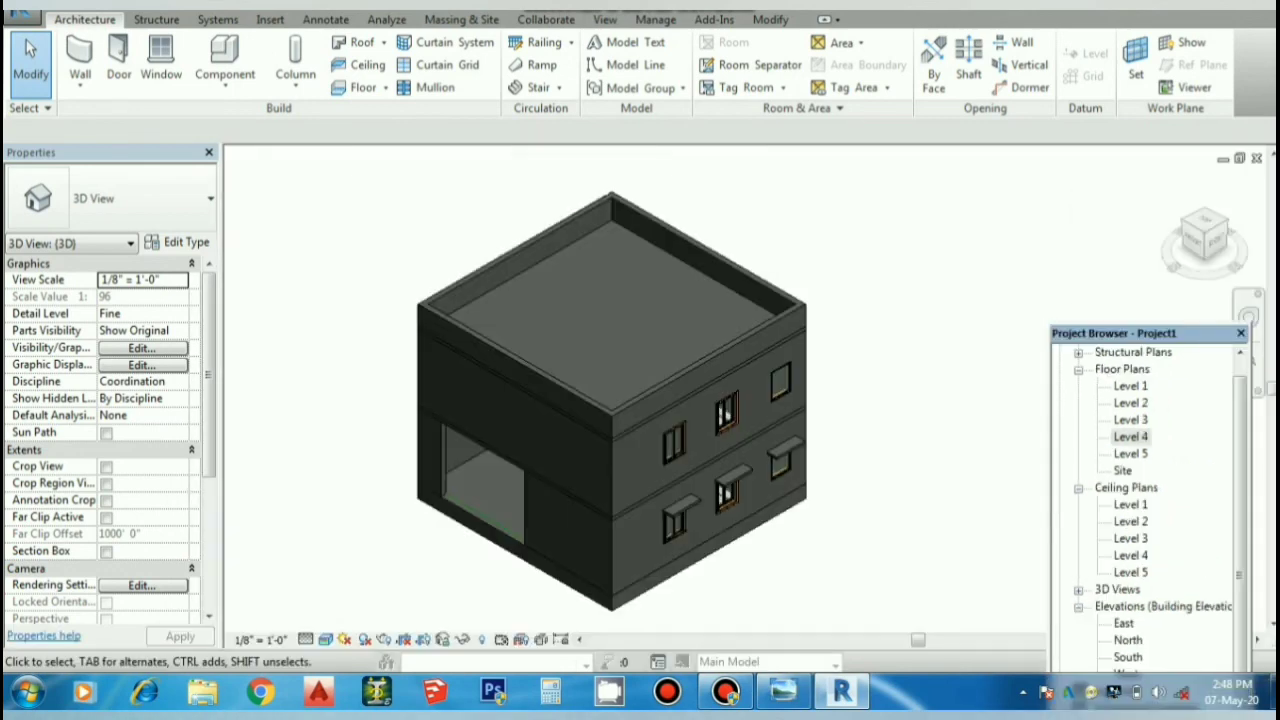